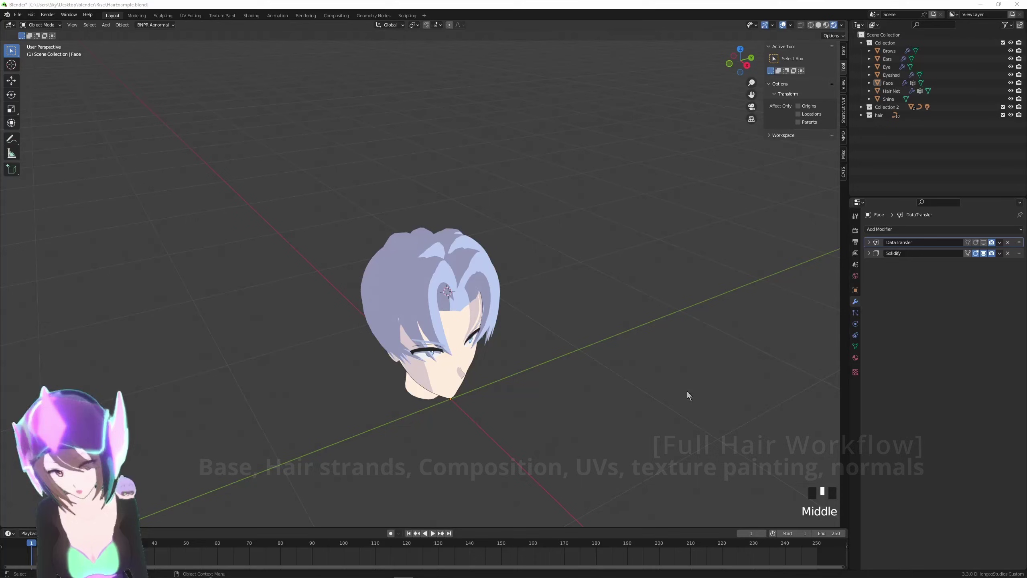
{"action": "scroll", "coordinate": [630, 387], "scroll_direction": "up", "scroll_amount": 2}
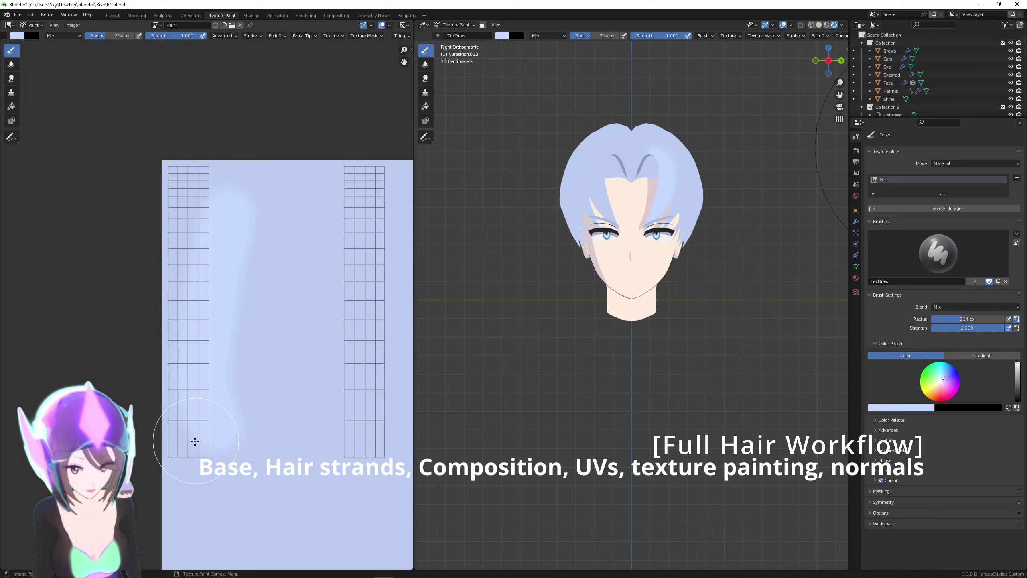
Darken the brush colour and paint a soft shading stroke over the strand UVs on the hair texture, redoing it once.
{"action": "key", "text": "s"}
{"action": "left_click", "coordinate": [17, 35]}
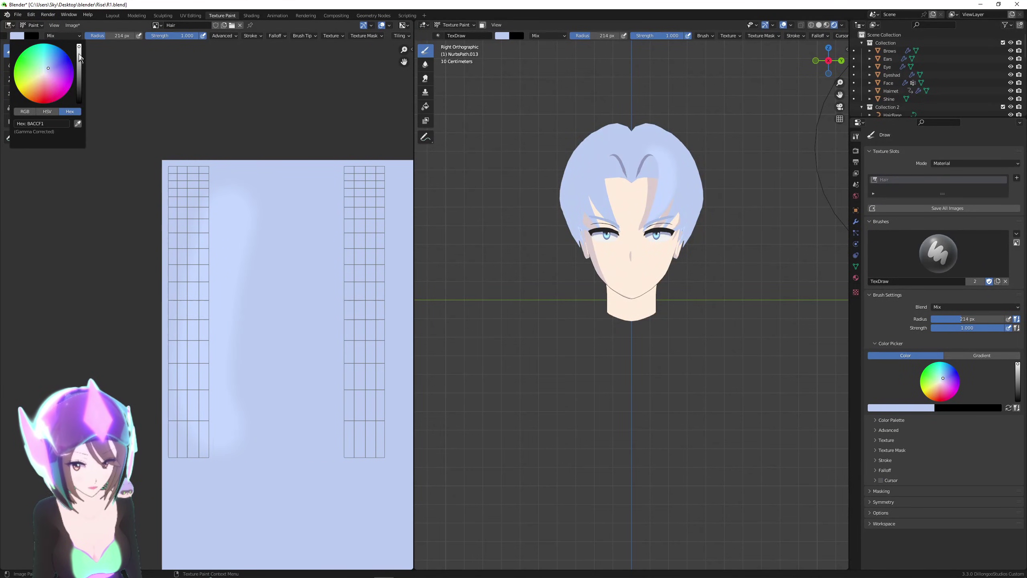
{"action": "mouse_move", "coordinate": [206, 465]}
{"action": "left_mouse_down"}
{"action": "mouse_move", "coordinate": [181, 445]}
{"action": "mouse_move", "coordinate": [137, 352]}
{"action": "left_mouse_up"}
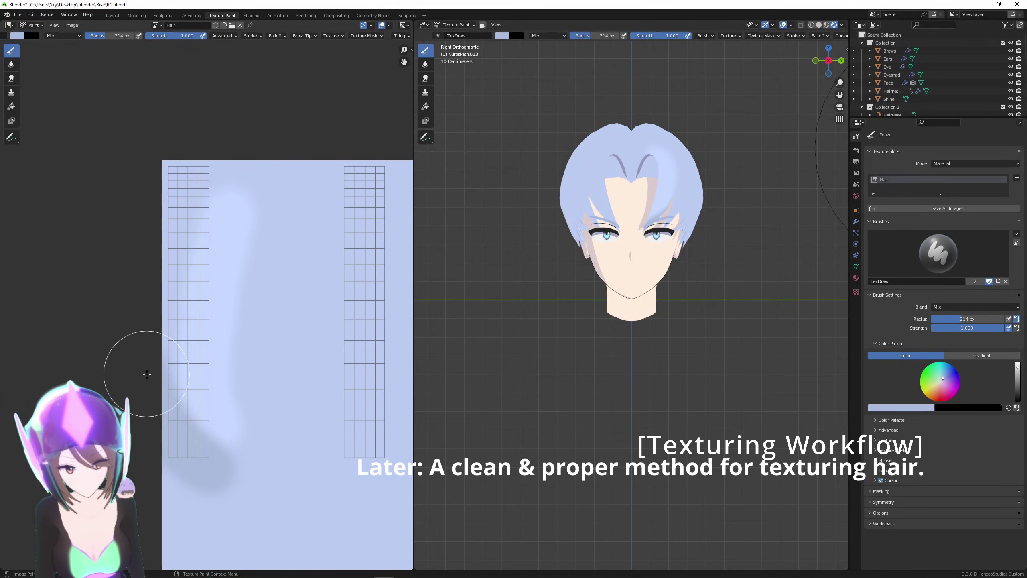
{"action": "key", "text": "ctrl+z"}
{"action": "left_click_drag", "start_coordinate": [193, 470], "coordinate": [165, 308]}
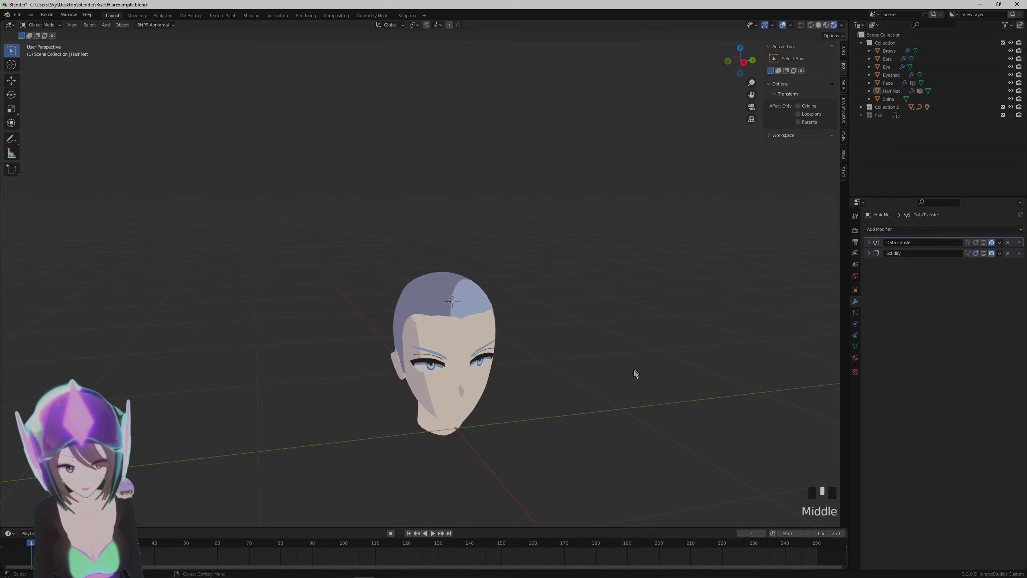
Select the hair net and examine how its edges follow the hairline from several sides of the head.
{"action": "scroll", "coordinate": [617, 398], "scroll_direction": "up", "scroll_amount": 2}
{"action": "middle_click_drag", "start_coordinate": [702, 407], "coordinate": [711, 366], "text": "shift"}
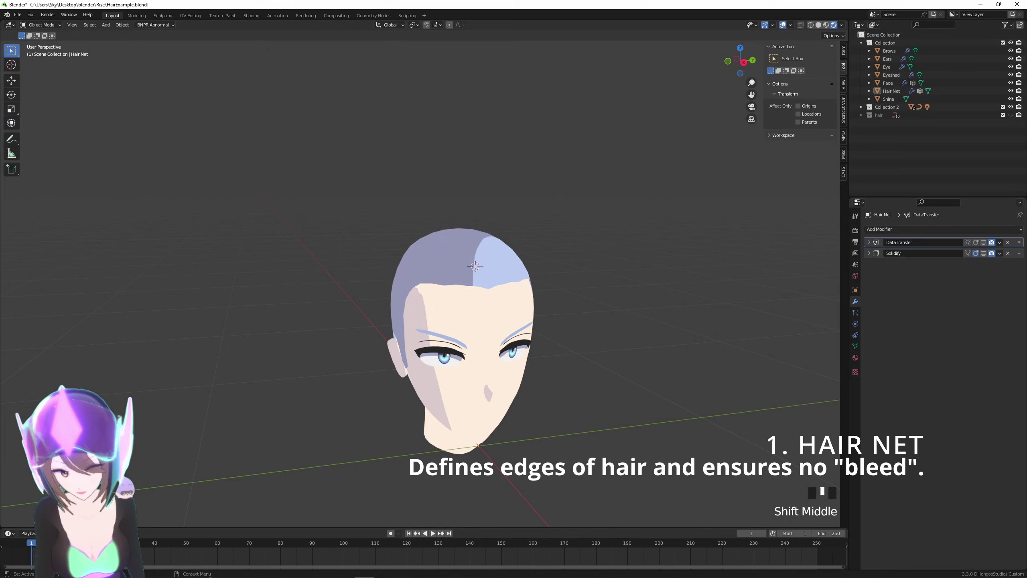
{"action": "left_click", "coordinate": [475, 287]}
{"action": "middle_click_drag", "start_coordinate": [477, 288], "coordinate": [364, 391]}
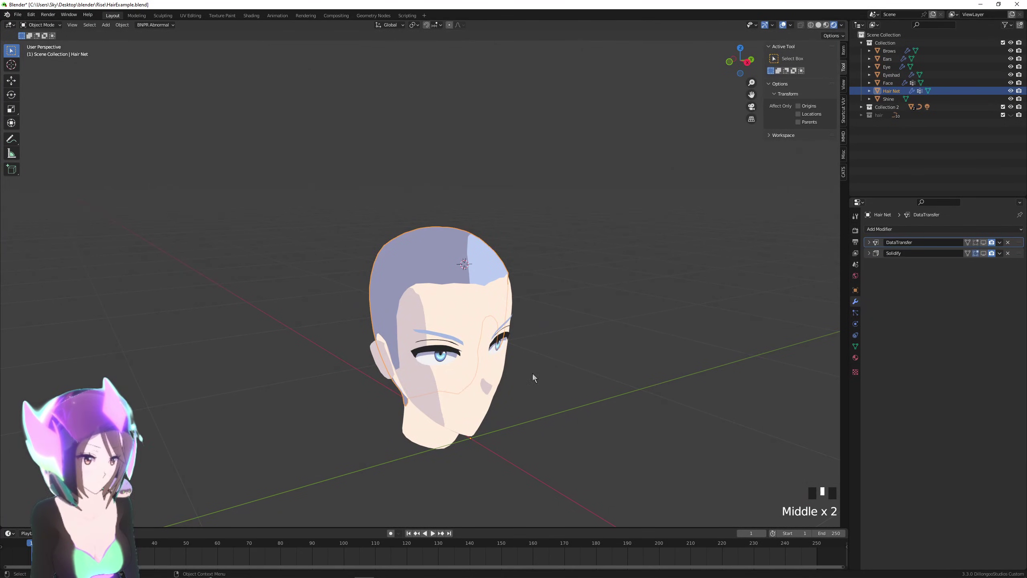
{"action": "middle_click_drag", "start_coordinate": [533, 374], "coordinate": [380, 328]}
{"action": "middle_click_drag", "start_coordinate": [466, 358], "coordinate": [491, 393]}
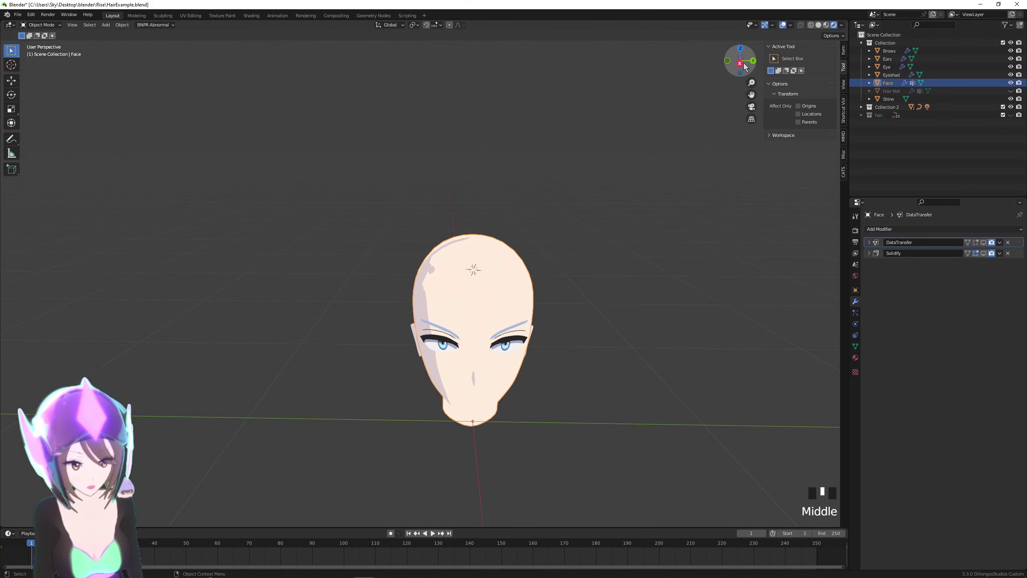
Open the Face mesh in Edit Mode and activate the Select Circle tool.
{"action": "left_click", "coordinate": [741, 63]}
{"action": "left_click", "coordinate": [513, 304]}
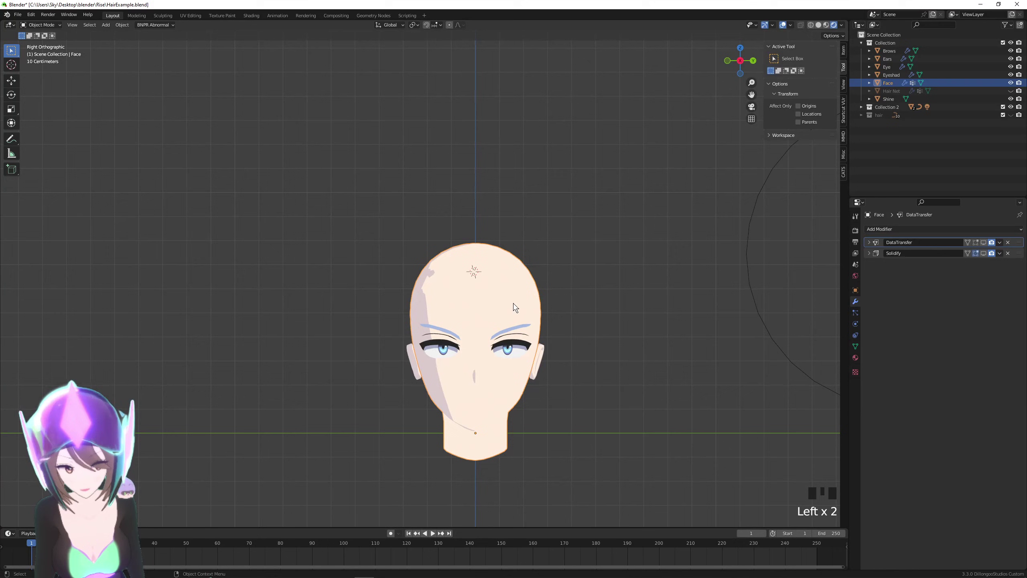
{"action": "key", "text": "Tab"}
{"action": "middle_click_drag", "start_coordinate": [594, 301], "coordinate": [687, 161]}
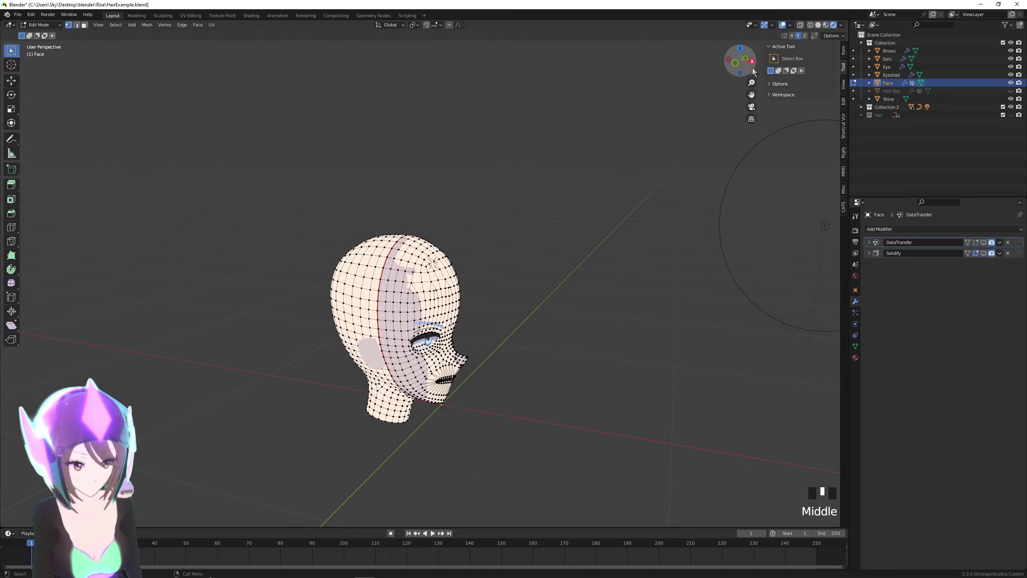
{"action": "left_click", "coordinate": [740, 60]}
{"action": "scroll", "coordinate": [420, 254], "scroll_direction": "up", "scroll_amount": 2}
{"action": "key", "text": "w"}
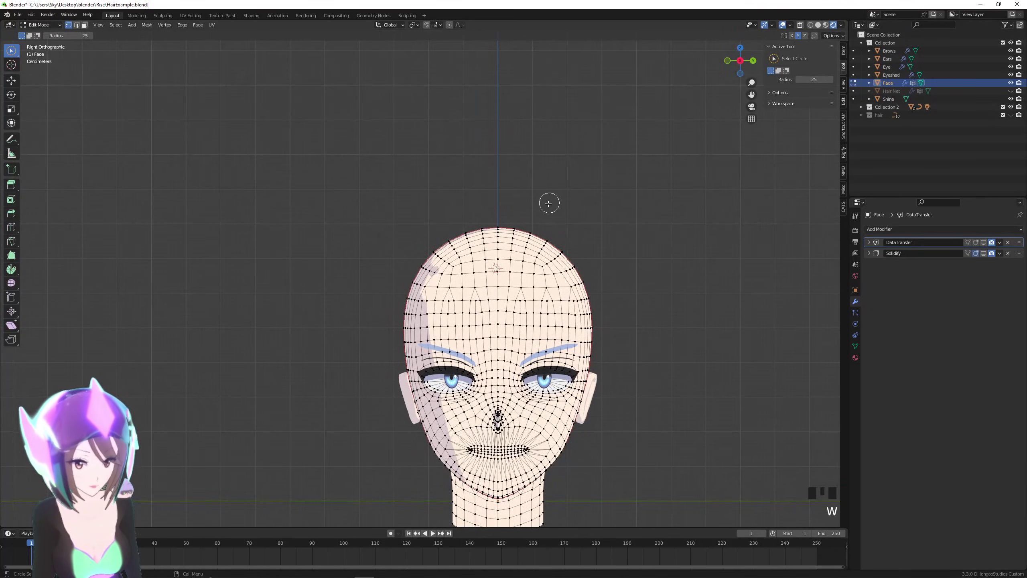
With X-ray enabled, circle-select the vertices over the crown and down to the sideburn in profile view.
{"action": "scroll", "coordinate": [513, 253], "scroll_direction": "up", "scroll_amount": 2}
{"action": "scroll", "coordinate": [522, 278], "scroll_direction": "down", "scroll_amount": 1}
{"action": "scroll", "coordinate": [522, 278], "scroll_direction": "down", "scroll_amount": 1}
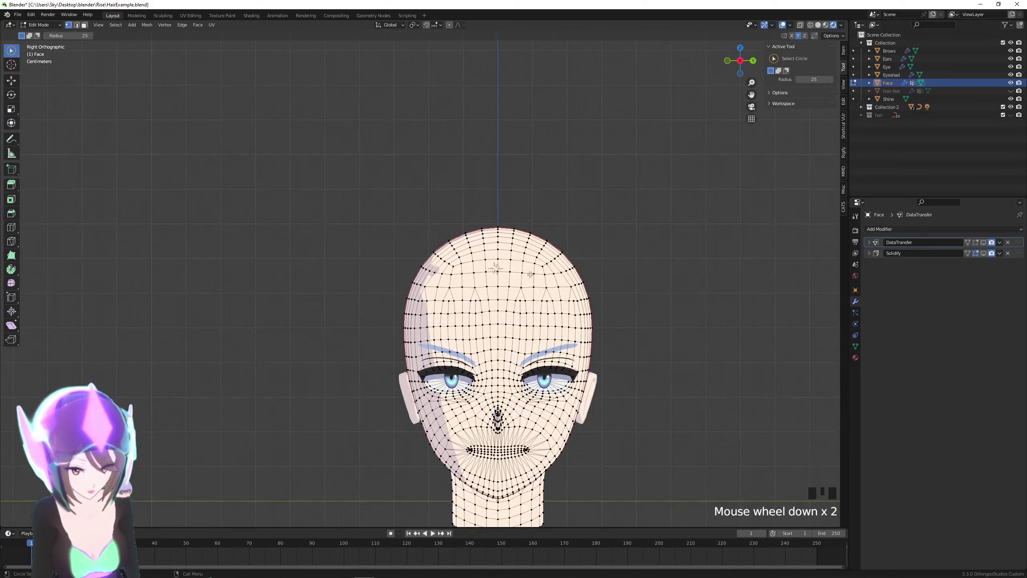
{"action": "middle_click_drag", "start_coordinate": [522, 278], "coordinate": [566, 282]}
{"action": "left_click", "coordinate": [733, 85]}
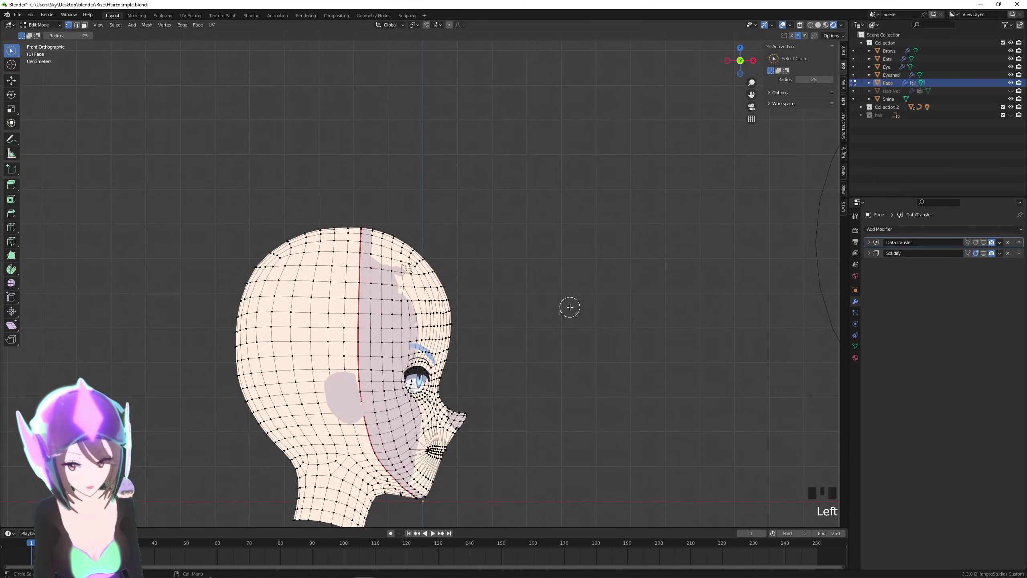
{"action": "key", "text": "alt+z"}
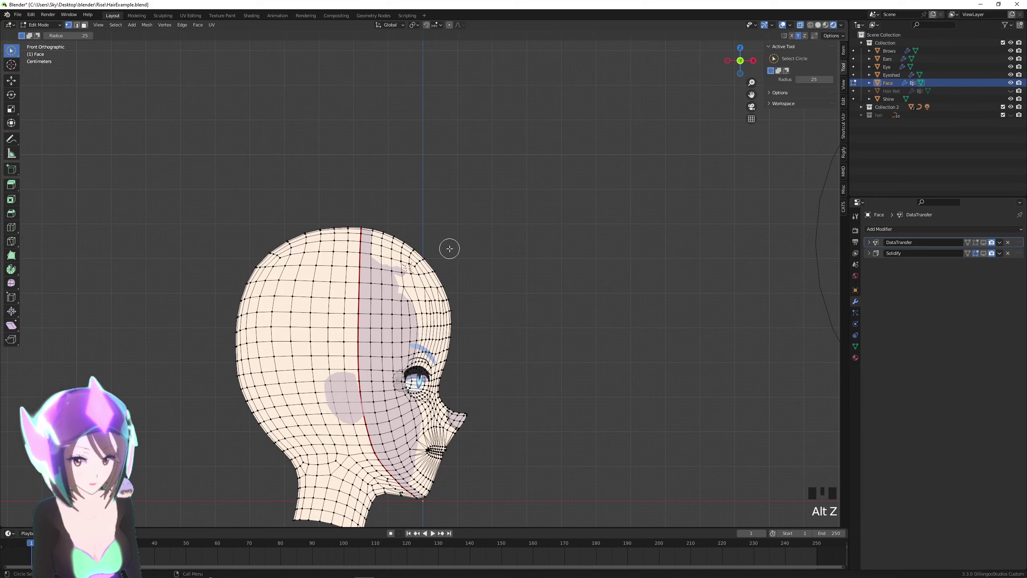
{"action": "mouse_move", "coordinate": [439, 259]}
{"action": "left_mouse_down"}
{"action": "mouse_move", "coordinate": [428, 267]}
{"action": "mouse_move", "coordinate": [376, 254]}
{"action": "mouse_move", "coordinate": [403, 248]}
{"action": "mouse_move", "coordinate": [271, 247]}
{"action": "mouse_move", "coordinate": [316, 230]}
{"action": "mouse_move", "coordinate": [348, 255]}
{"action": "mouse_move", "coordinate": [443, 270]}
{"action": "mouse_move", "coordinate": [388, 286]}
{"action": "mouse_move", "coordinate": [263, 283]}
{"action": "mouse_move", "coordinate": [317, 277]}
{"action": "left_mouse_up"}
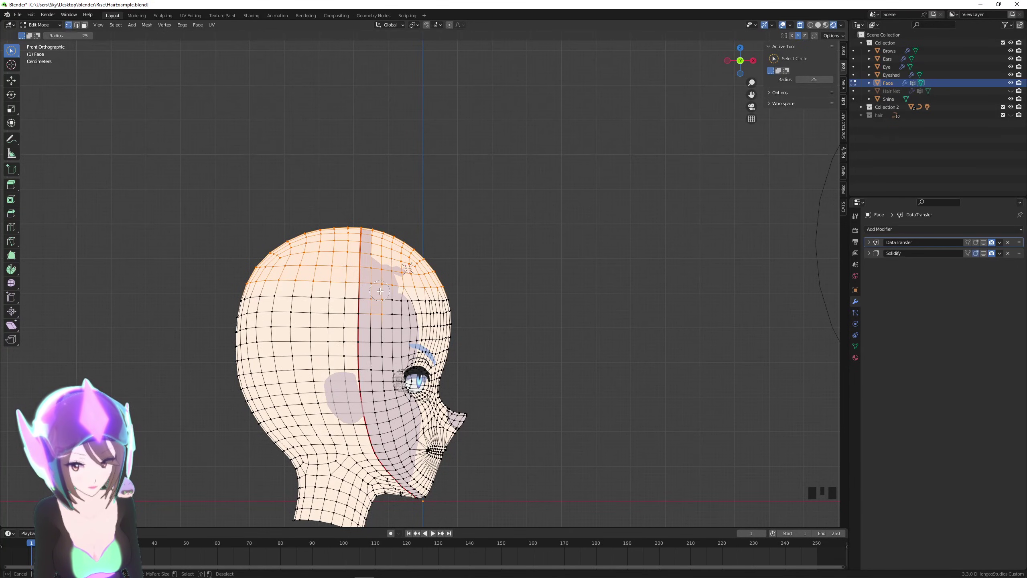
{"action": "mouse_move", "coordinate": [383, 297]}
{"action": "left_mouse_down"}
{"action": "mouse_move", "coordinate": [363, 320]}
{"action": "mouse_move", "coordinate": [372, 353]}
{"action": "left_mouse_up"}
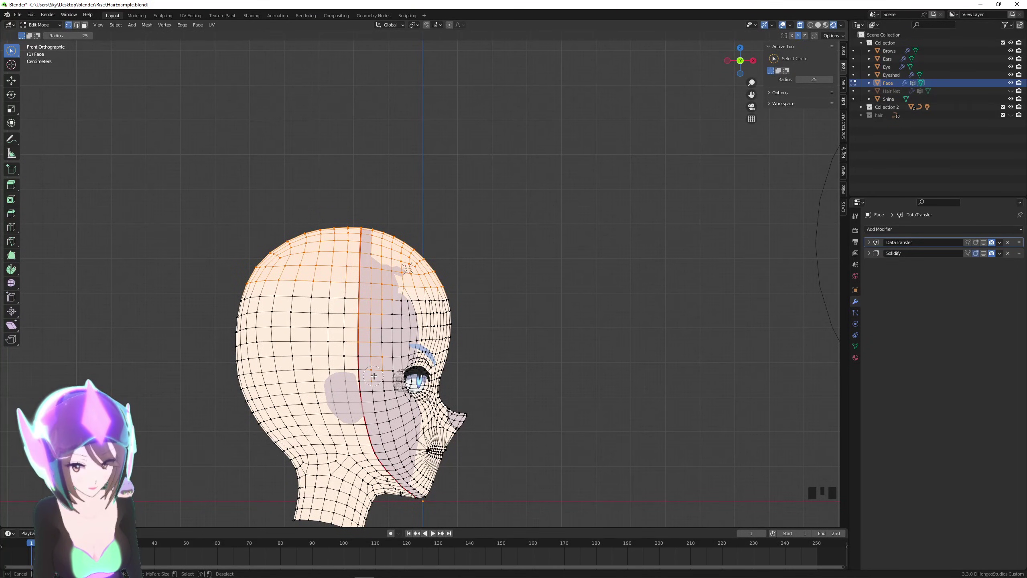
Extend the selection over the back of the head, down to the nape and behind the ear, and check the opposite side.
{"action": "scroll", "coordinate": [373, 376], "scroll_direction": "up", "scroll_amount": 4}
{"action": "middle_click_drag", "start_coordinate": [373, 376], "coordinate": [409, 348], "text": "shift"}
{"action": "left_click", "coordinate": [314, 431], "text": "shift"}
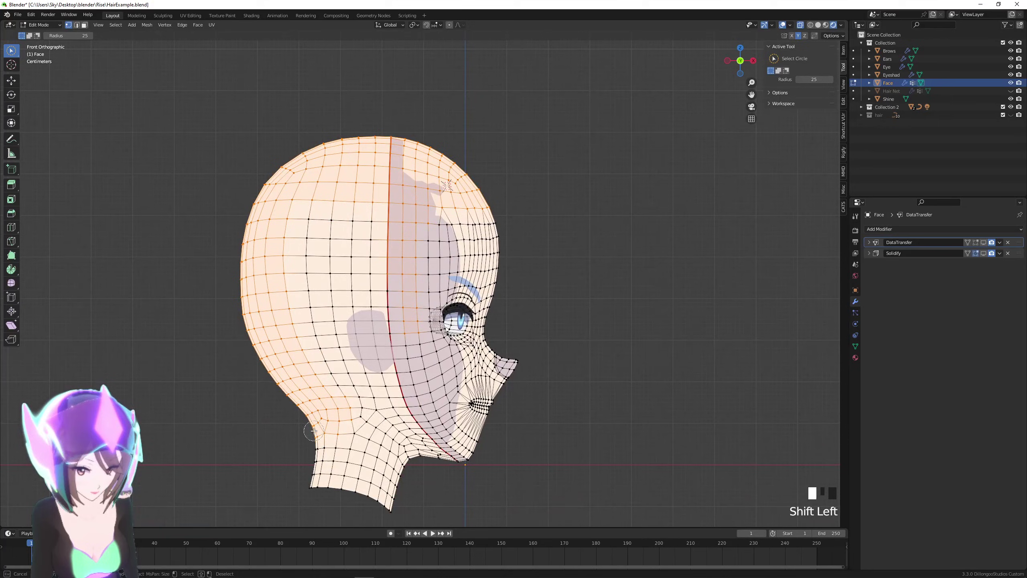
{"action": "mouse_move", "coordinate": [314, 431]}
{"action": "left_mouse_down", "text": "shift"}
{"action": "mouse_move", "coordinate": [350, 297]}
{"action": "mouse_move", "coordinate": [376, 291]}
{"action": "mouse_move", "coordinate": [342, 345]}
{"action": "left_mouse_up", "text": "shift"}
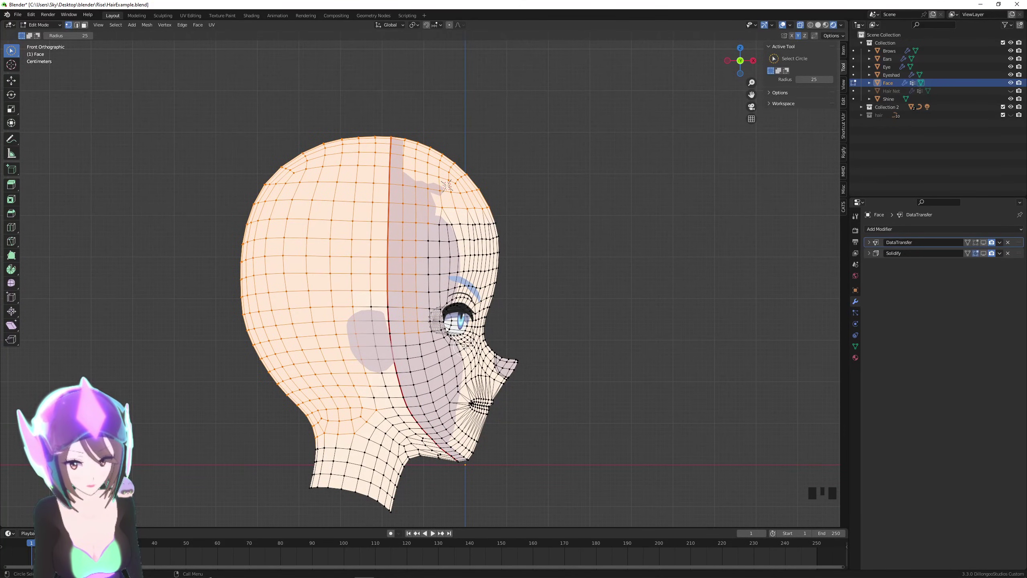
{"action": "left_click", "coordinate": [740, 61]}
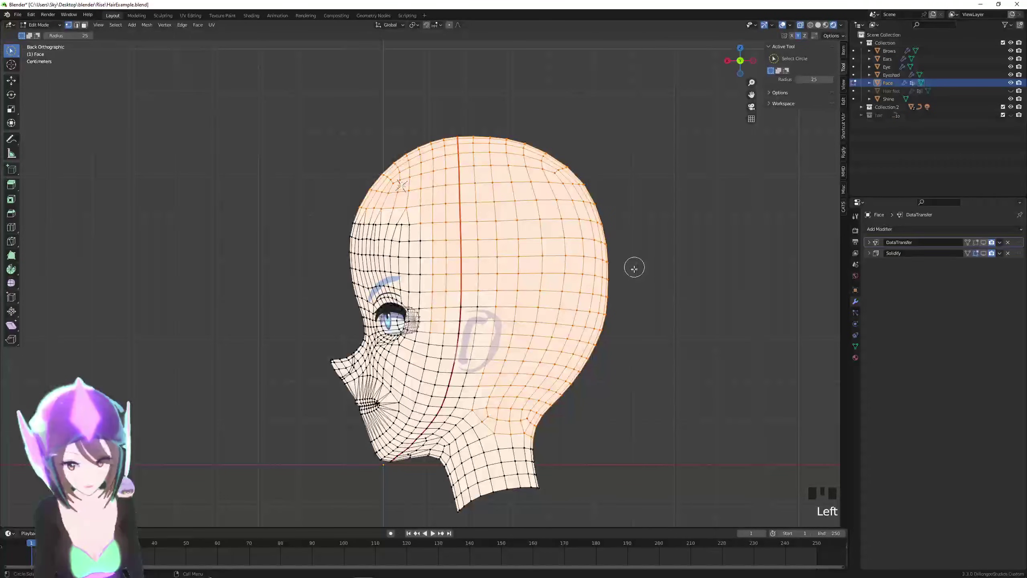
{"action": "middle_click_drag", "start_coordinate": [531, 317], "coordinate": [523, 289], "text": "alt"}
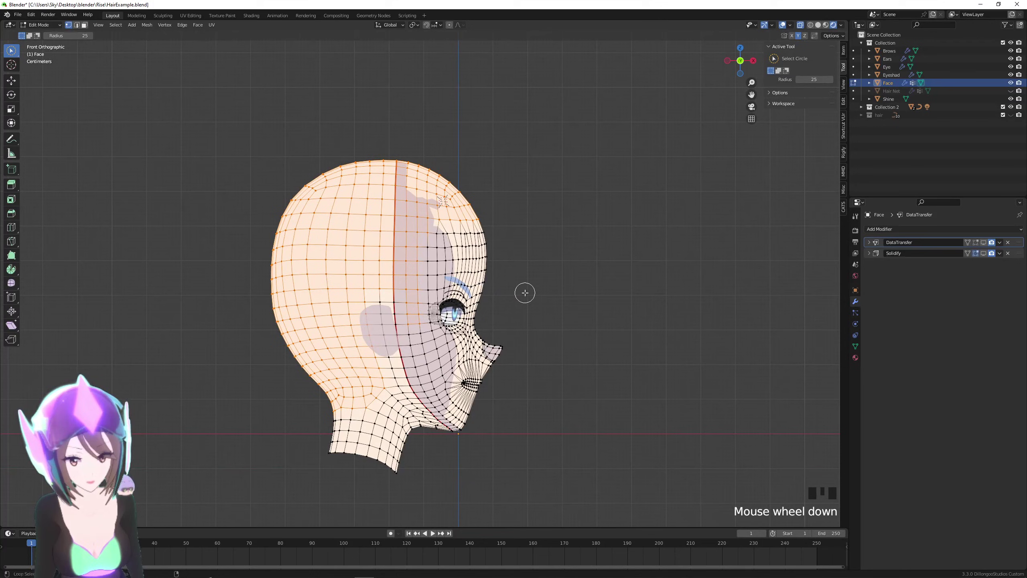
Duplicate the selected scalp vertices in place and separate the selection into its own object.
{"action": "key", "text": "alt+z"}
{"action": "key", "text": "shift+d"}
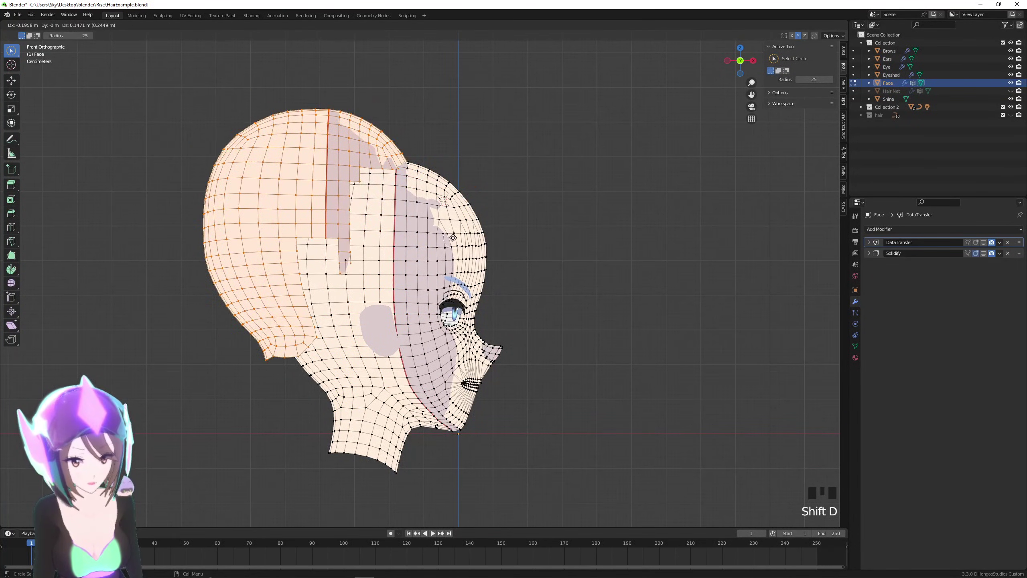
{"action": "right_click", "coordinate": [488, 255]}
{"action": "right_click", "coordinate": [336, 240]}
{"action": "mouse_move", "coordinate": [336, 240]}
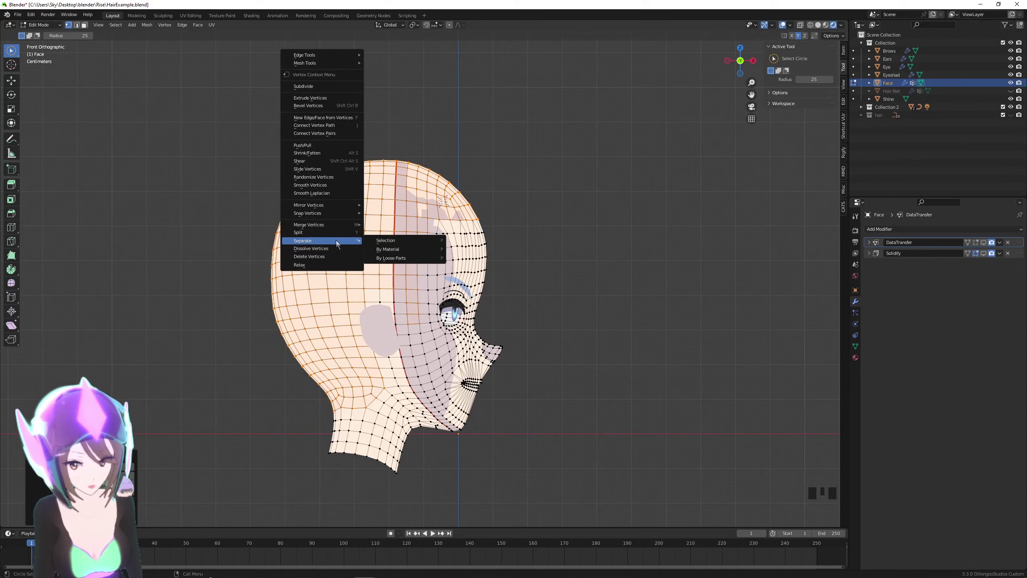
{"action": "left_click", "coordinate": [400, 241]}
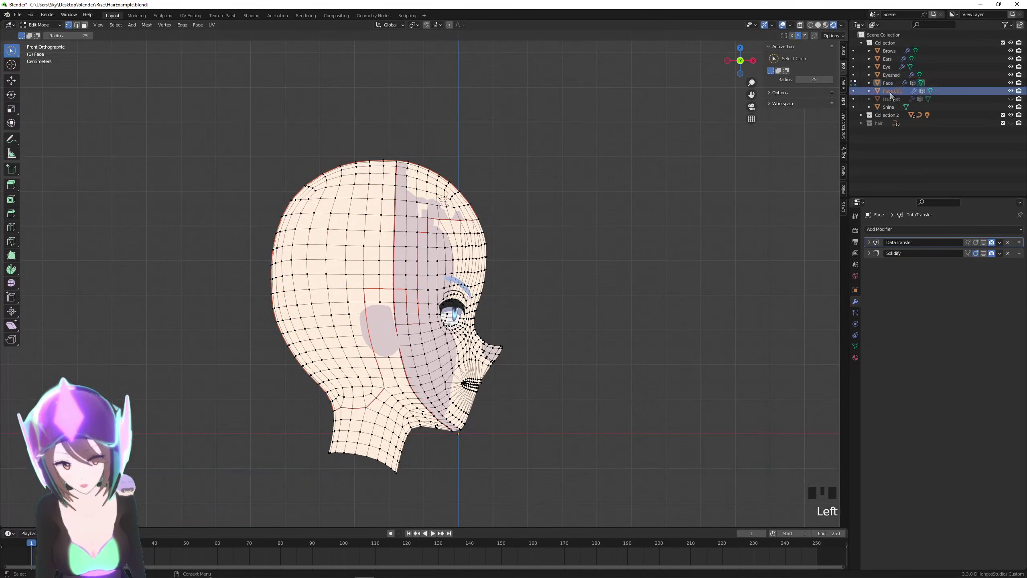
Return to Object Mode and rename the separated scalp object as Hairnet.
{"action": "left_click", "coordinate": [47, 25]}
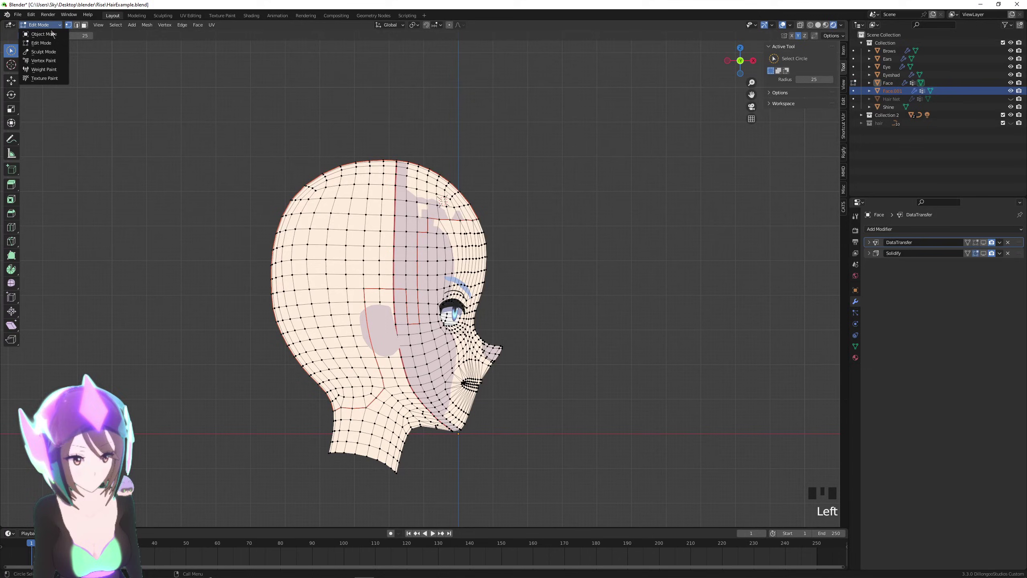
{"action": "left_click", "coordinate": [50, 35]}
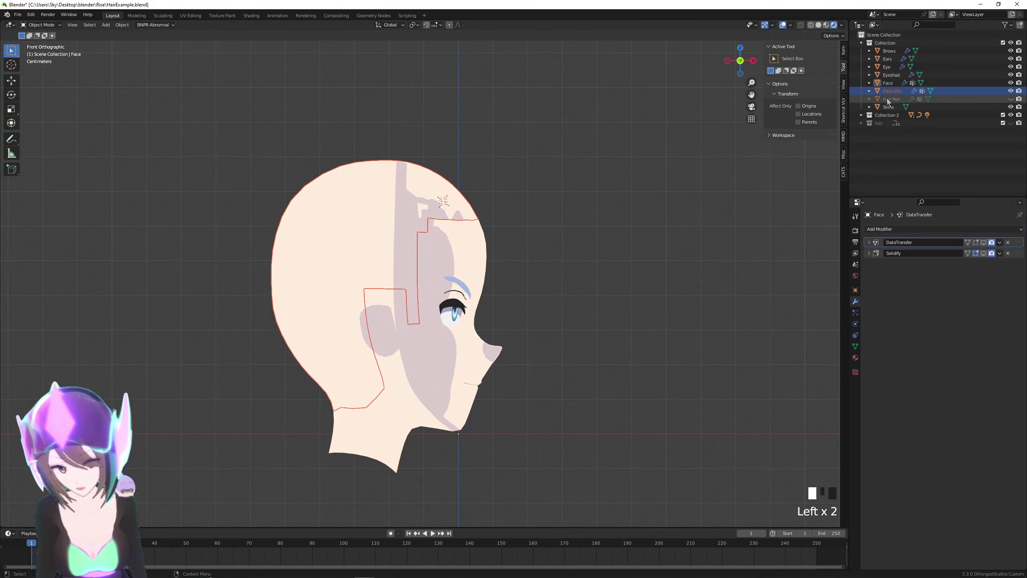
{"action": "double_click", "coordinate": [893, 90]}
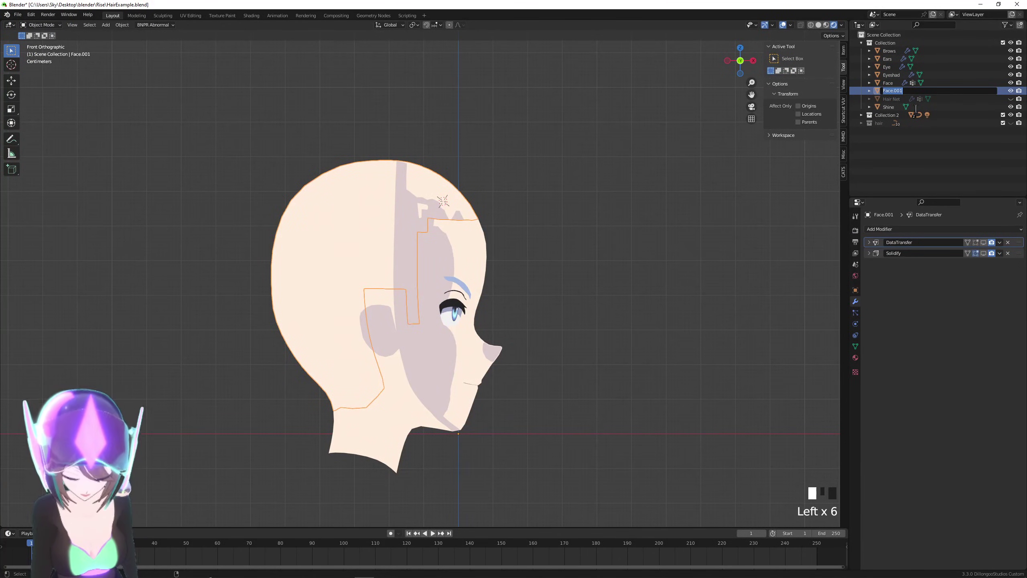
{"action": "type", "text": "Hairnet"}
{"action": "key", "text": "Return"}
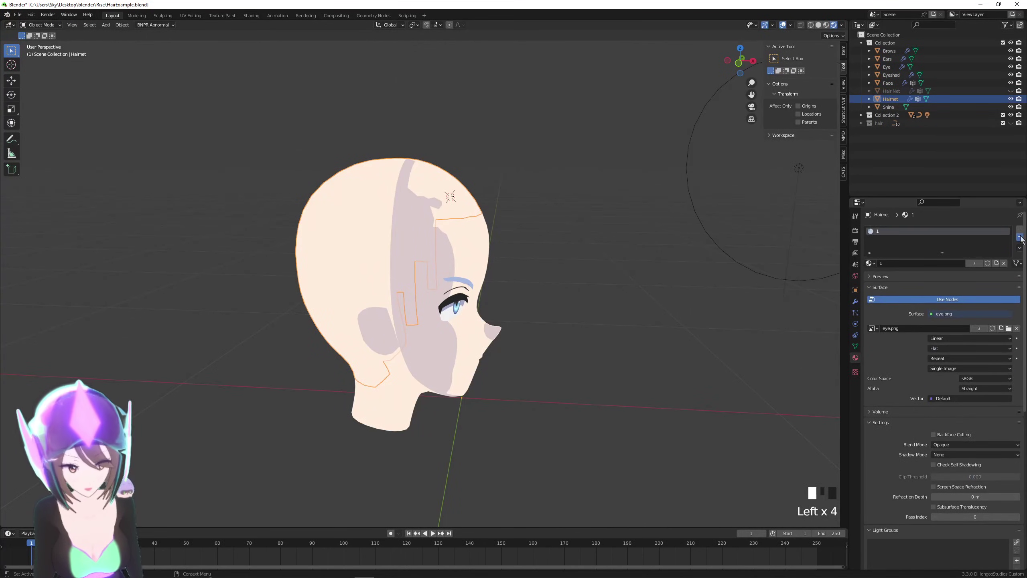
Replace the Hairnet's face material with the existing Hair material and view its node setup in the Shading workspace.
{"action": "left_click", "coordinate": [1020, 237]}
{"action": "left_click", "coordinate": [870, 263]}
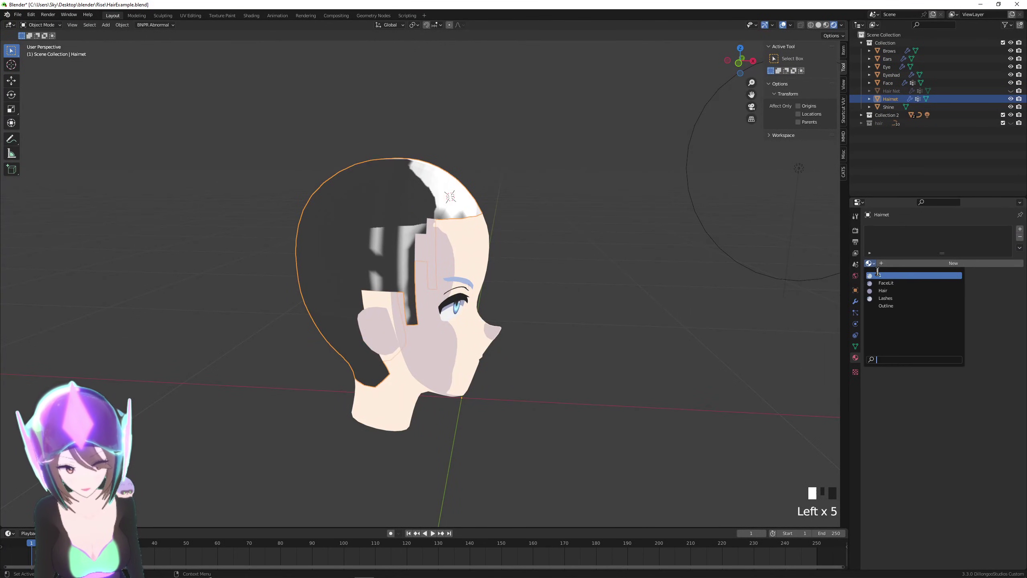
{"action": "left_click", "coordinate": [876, 291]}
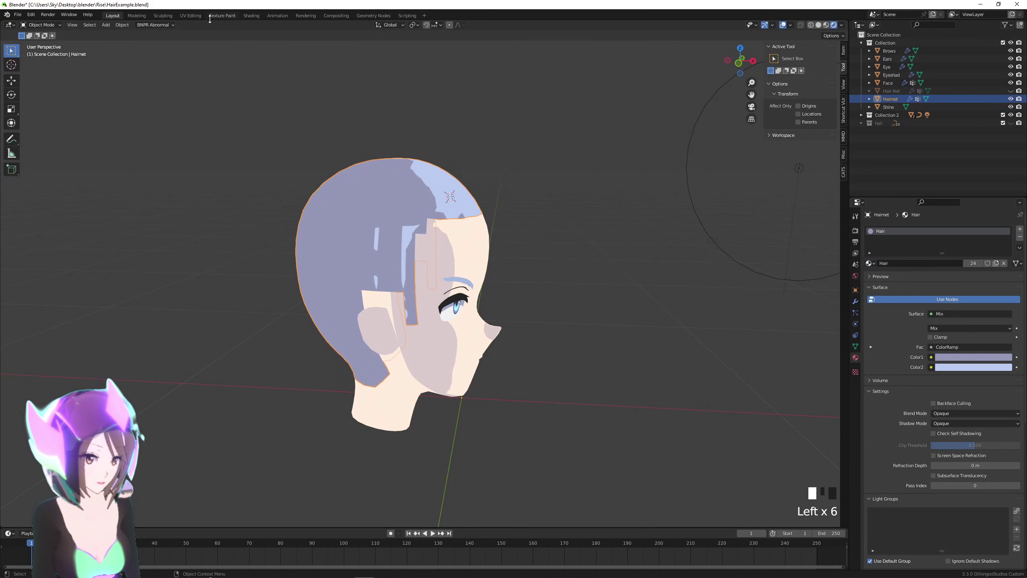
{"action": "left_click", "coordinate": [251, 16]}
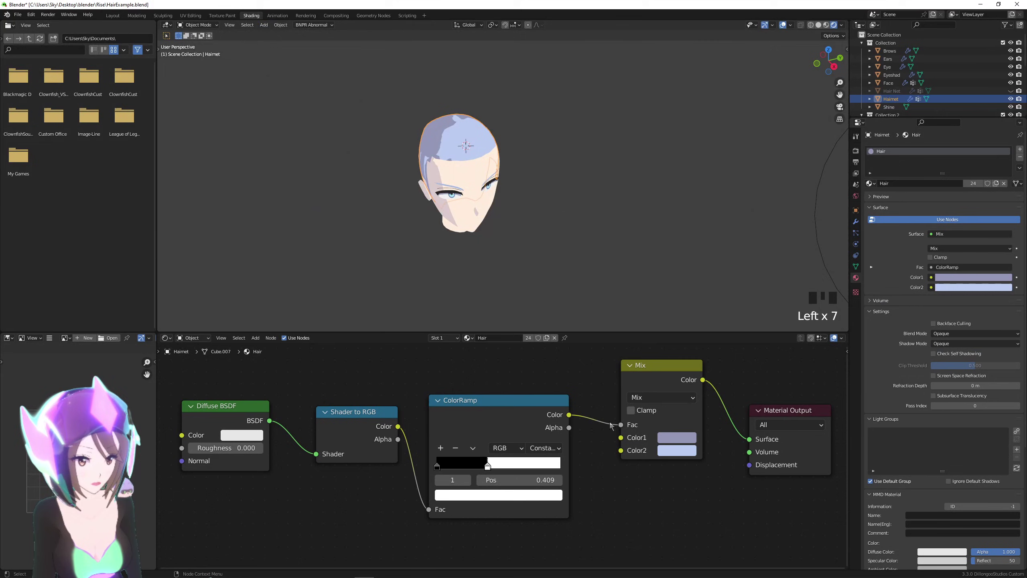
{"action": "left_click", "coordinate": [600, 219]}
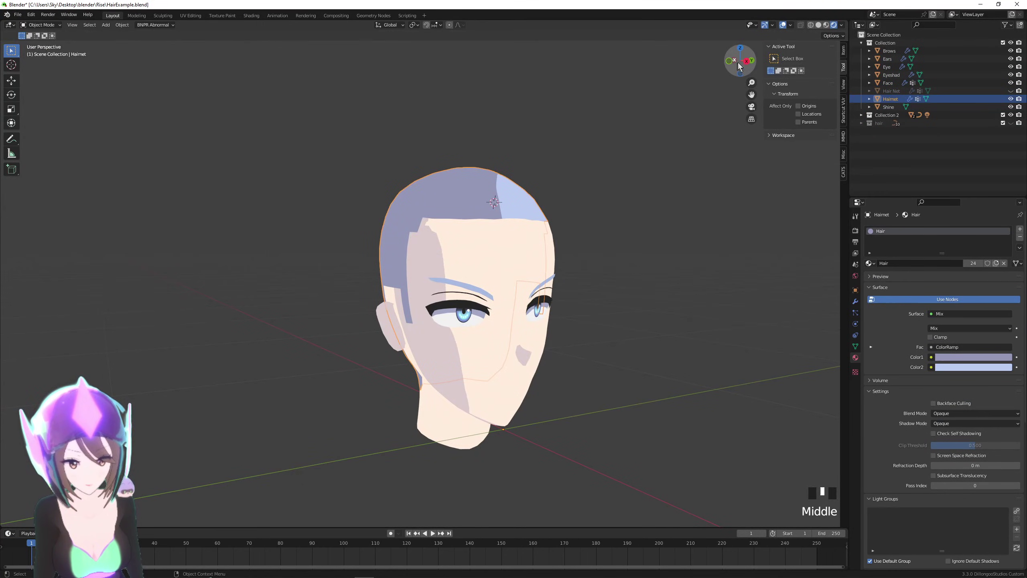
Scale the whole Hairnet mesh up slightly in Edit Mode so it sits just outside the head.
{"action": "left_click", "coordinate": [746, 61]}
{"action": "key", "text": "Tab"}
{"action": "scroll", "coordinate": [589, 143], "scroll_direction": "up", "scroll_amount": 2}
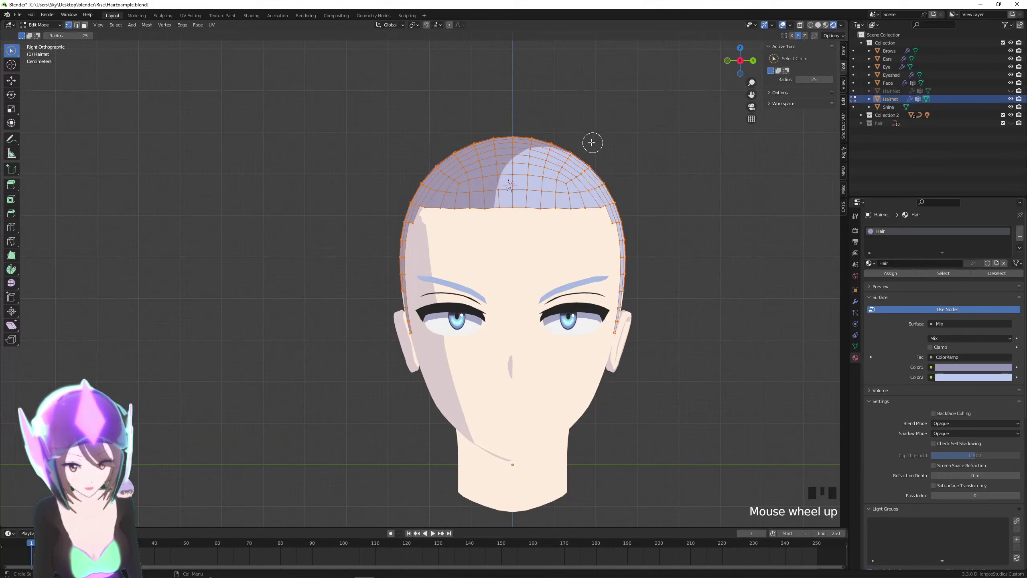
{"action": "key", "text": "s"}
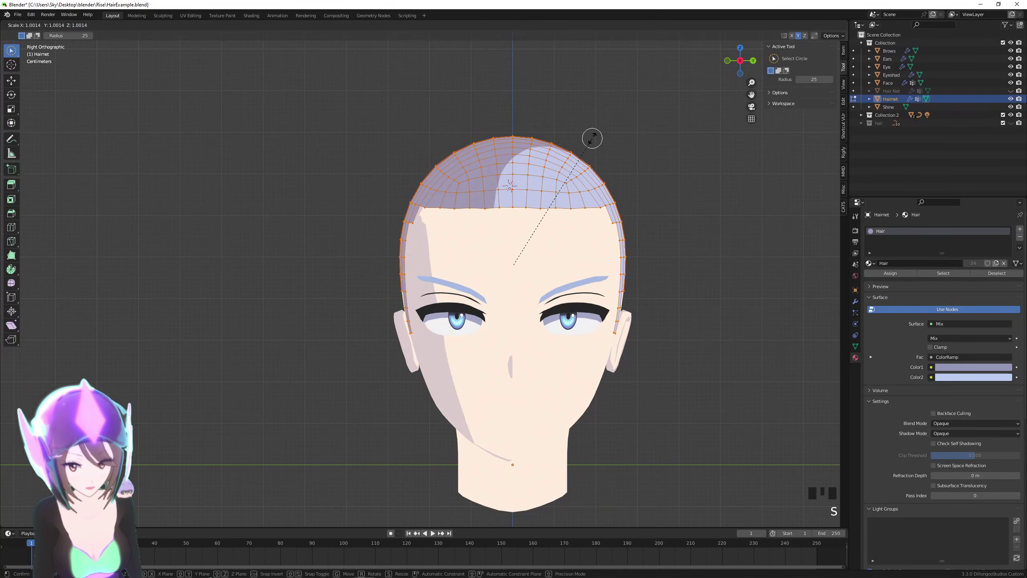
{"action": "left_click", "coordinate": [594, 137]}
{"action": "scroll", "coordinate": [586, 178], "scroll_direction": "up", "scroll_amount": 2}
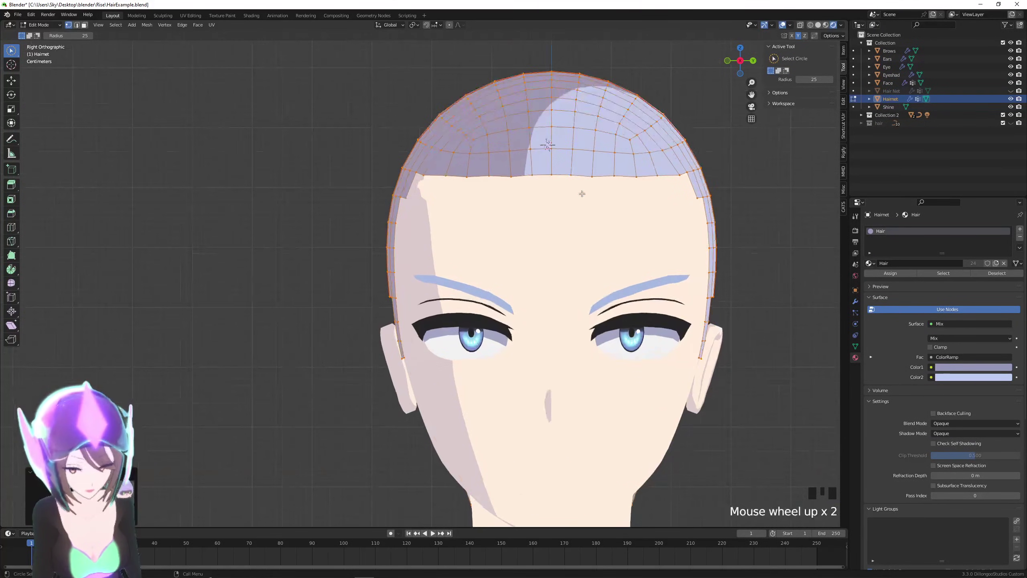
Switch to box selection and move the Hairnet's temple corner vertices in the head's side profile view to round the hairline.
{"action": "key", "text": "Tab"}
{"action": "middle_click_drag", "start_coordinate": [581, 194], "coordinate": [507, 216]}
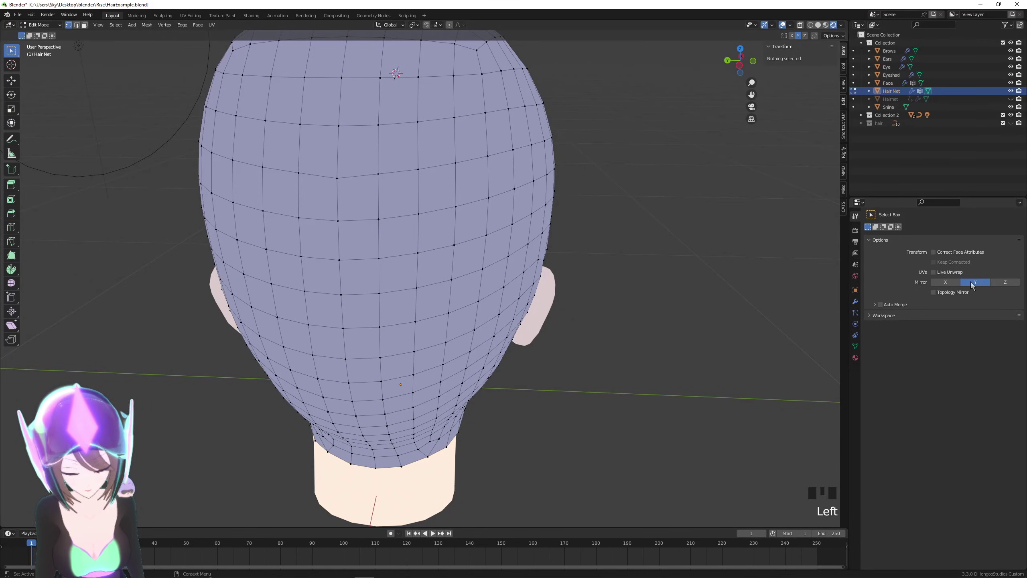
{"action": "key", "text": "w"}
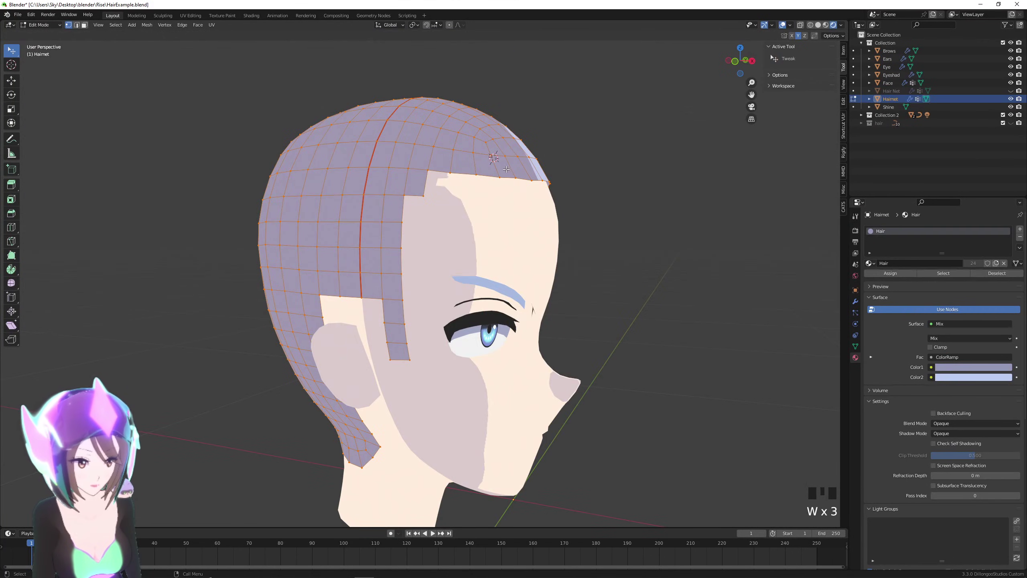
{"action": "key", "text": "w"}
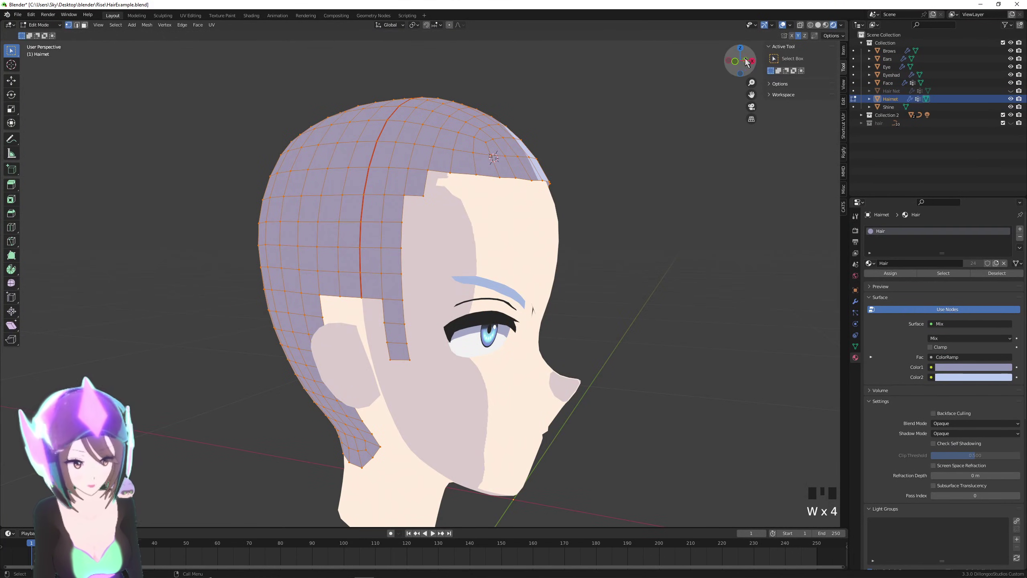
{"action": "left_click", "coordinate": [730, 75]}
{"action": "left_click", "coordinate": [430, 225]}
{"action": "key", "text": "g"}
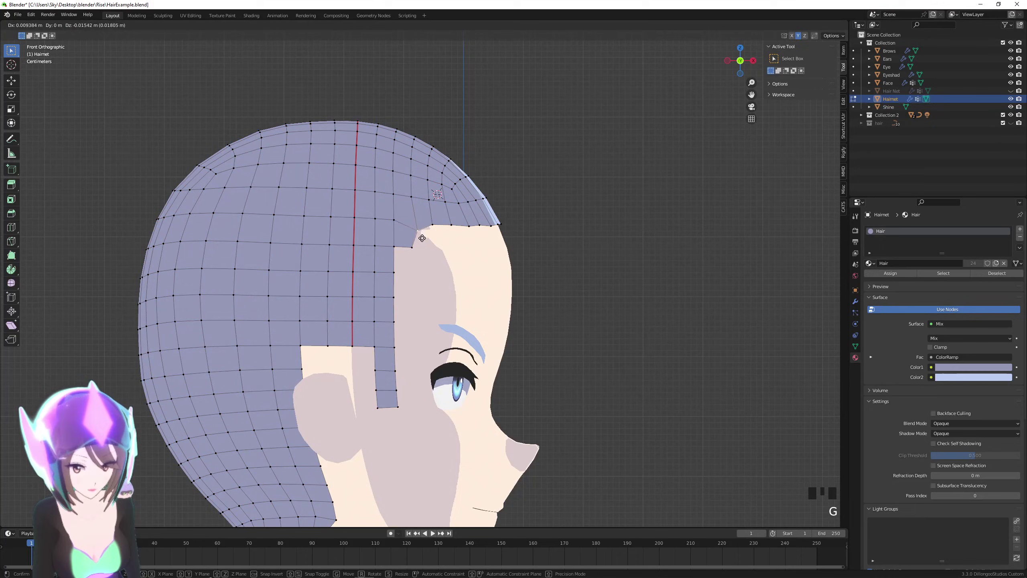
{"action": "key", "text": "g"}
{"action": "middle_click_drag", "start_coordinate": [647, 170], "coordinate": [595, 161]}
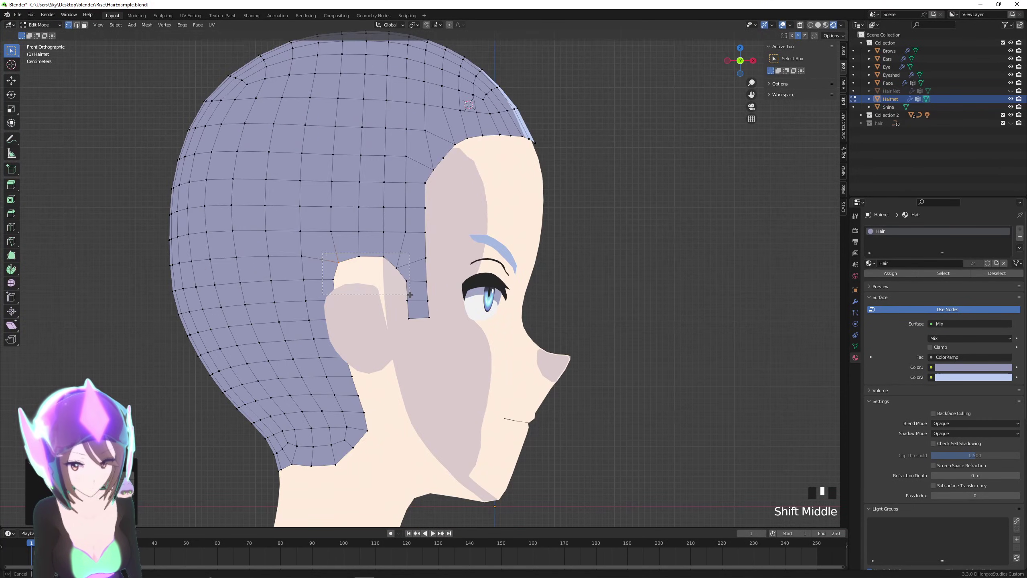
Move the Hairnet's edge vertices to curve the opening around the ear and even out the lower edge at the nape.
{"action": "key", "text": "g"}
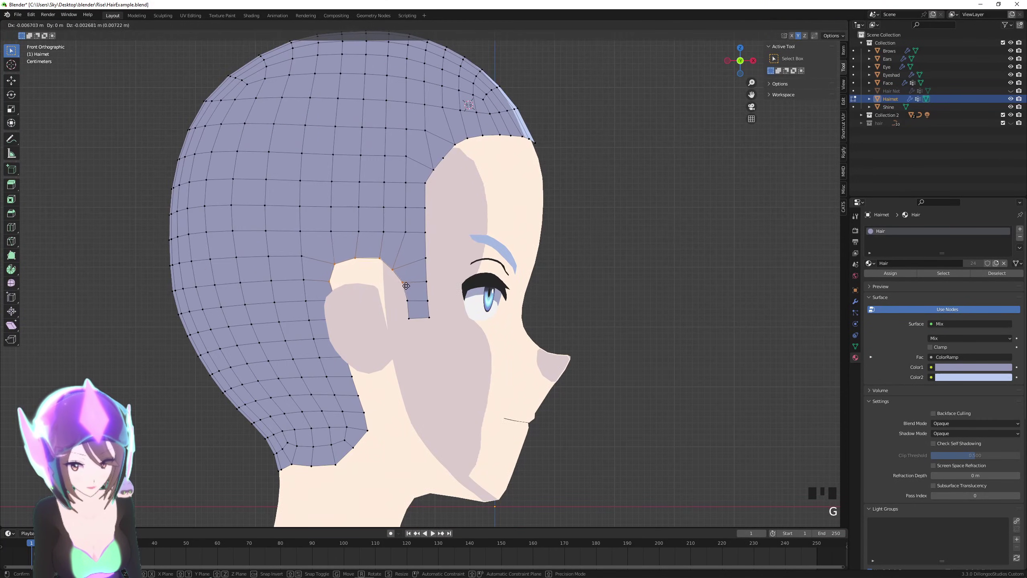
{"action": "left_click", "coordinate": [405, 288]}
{"action": "left_click", "coordinate": [329, 297]}
{"action": "key", "text": "g"}
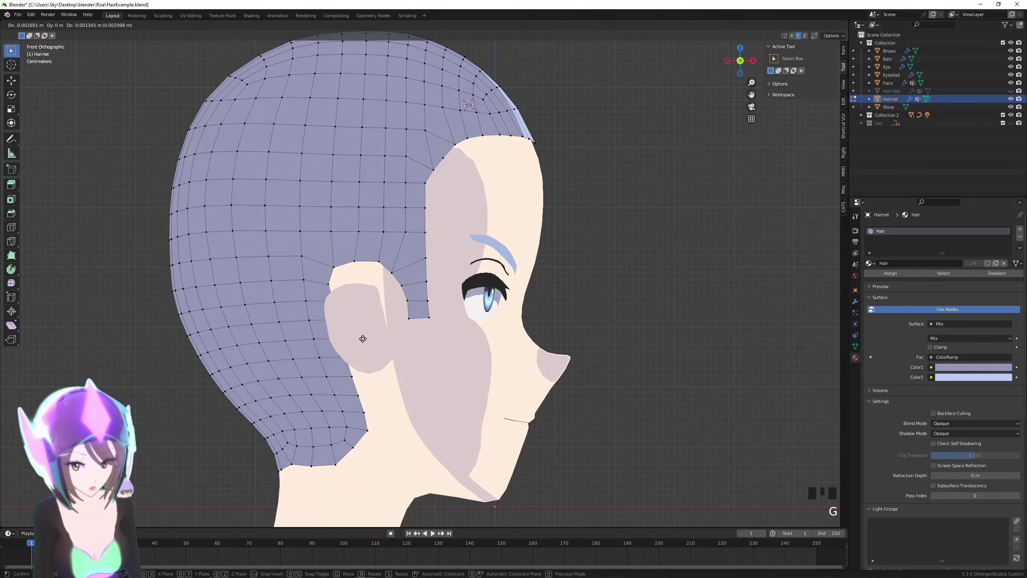
{"action": "left_click", "coordinate": [368, 330]}
{"action": "key", "text": "g"}
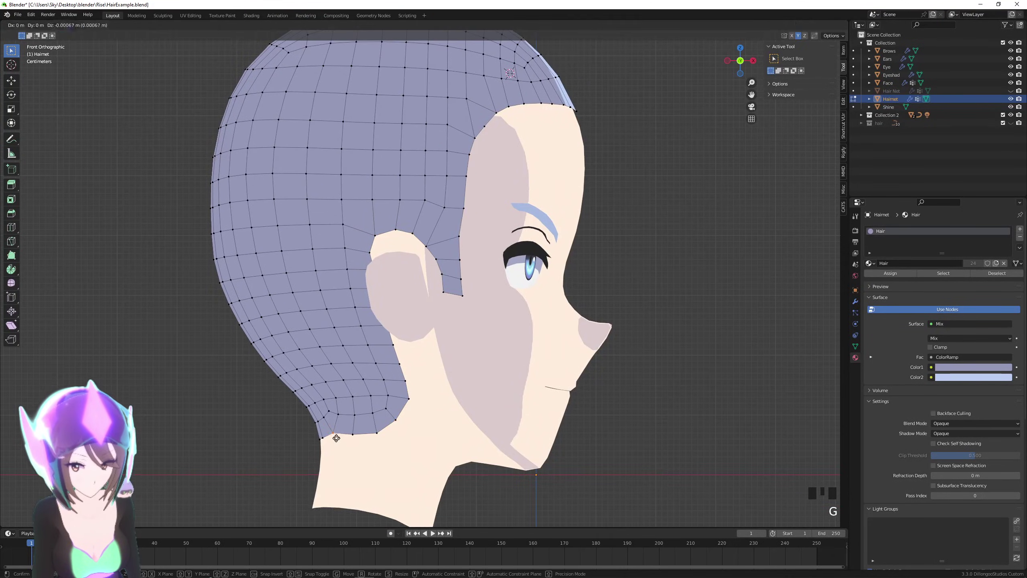
{"action": "left_click", "coordinate": [341, 435]}
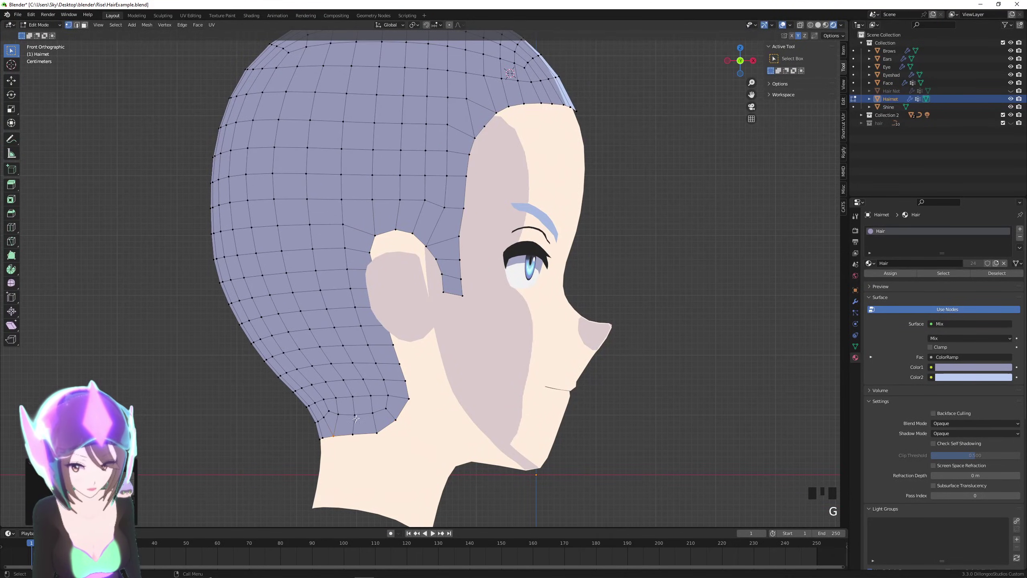
Nudge the Hairnet's outer temple vertices, seen from the face side, so the hairline follows the head's contour.
{"action": "left_click", "coordinate": [489, 115]}
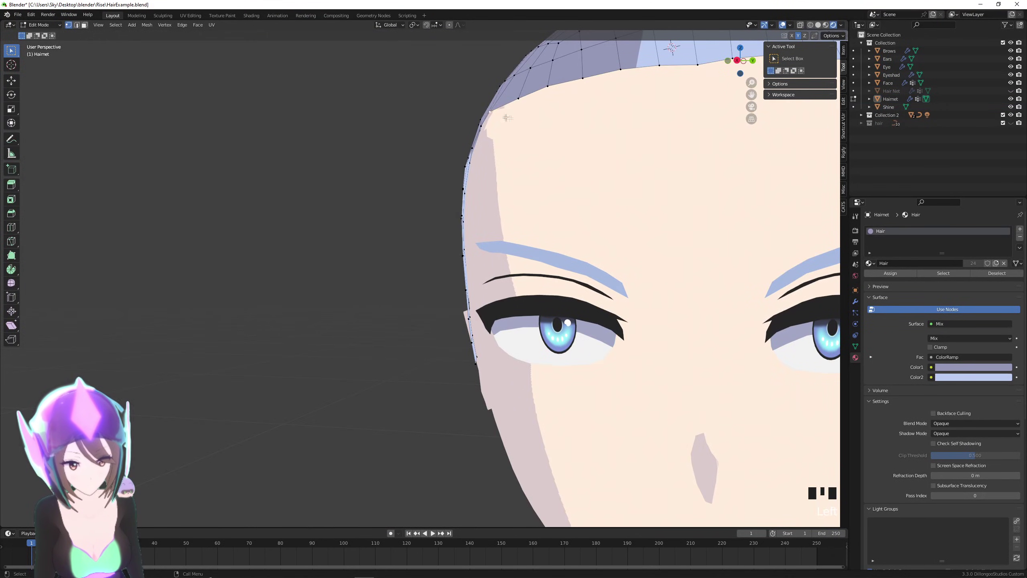
{"action": "middle_click_drag", "start_coordinate": [508, 117], "coordinate": [541, 106]}
{"action": "key", "text": "g"}
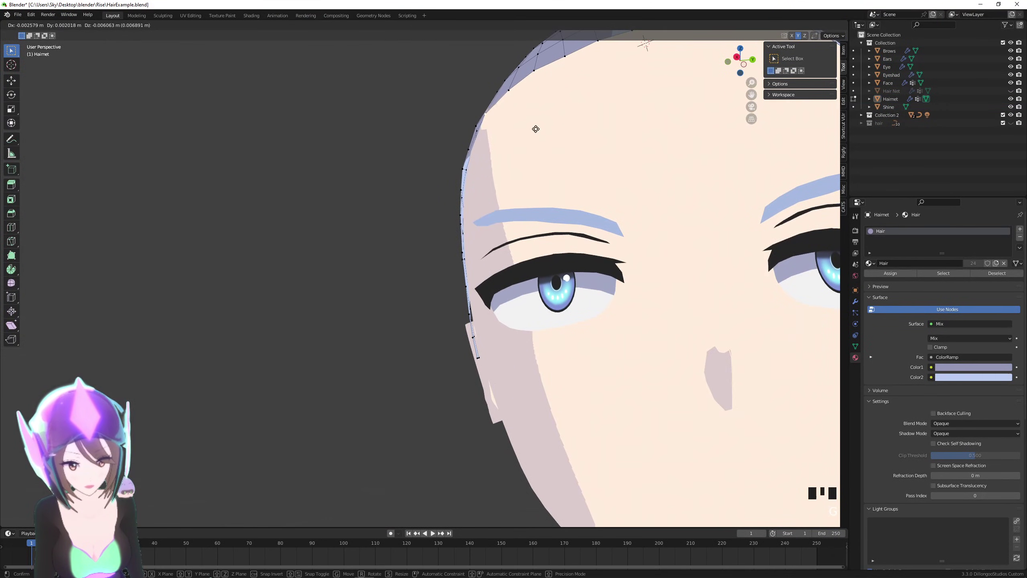
{"action": "left_click", "coordinate": [535, 127]}
{"action": "left_click", "coordinate": [480, 127]}
{"action": "key", "text": "g"}
{"action": "left_click", "coordinate": [486, 133]}
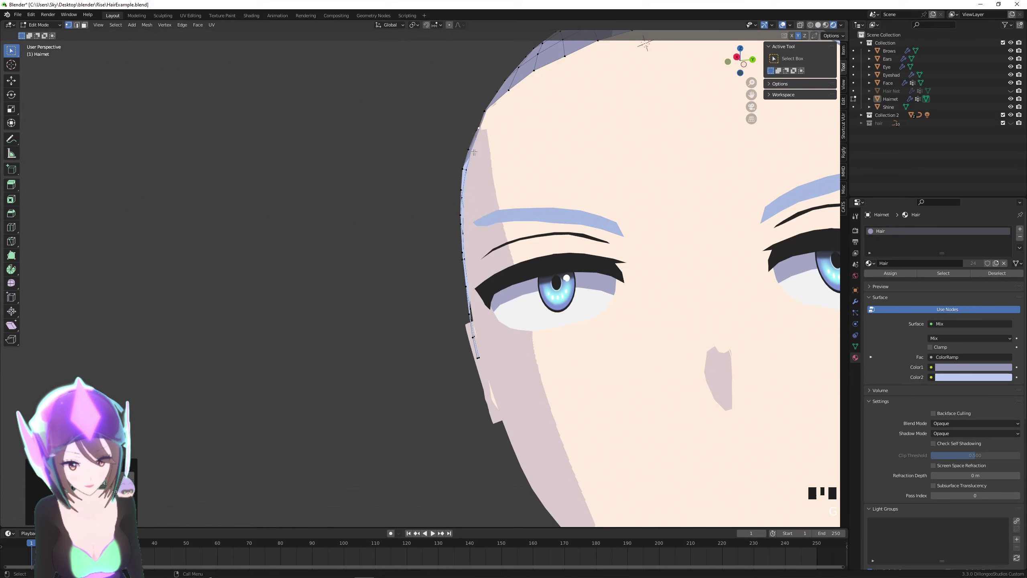
{"action": "key", "text": "g"}
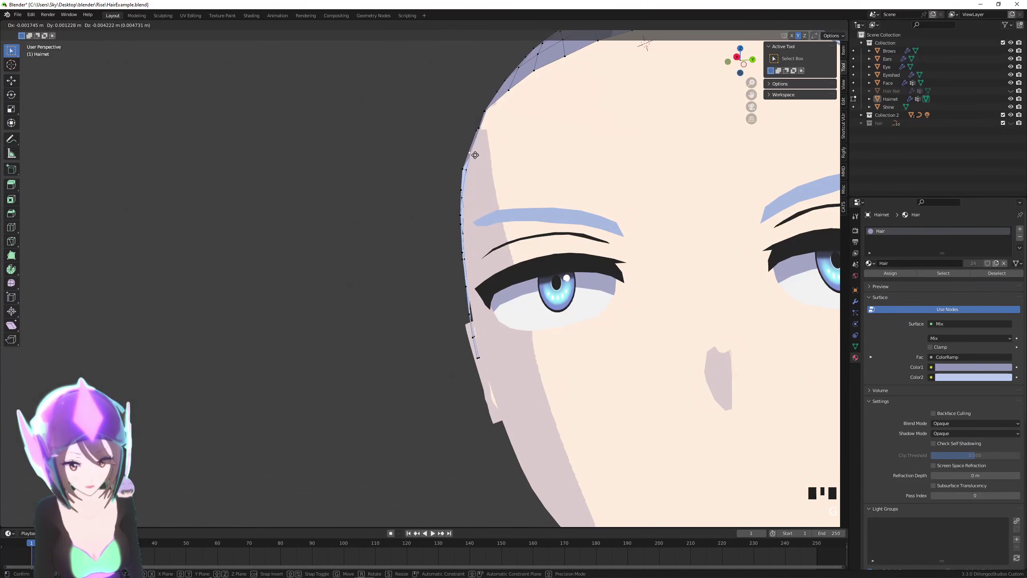
{"action": "left_click", "coordinate": [467, 163]}
Adjust a vertex near the temple corner from a three-quarter angle to smooth the hairline.
{"action": "left_click", "coordinate": [479, 201]}
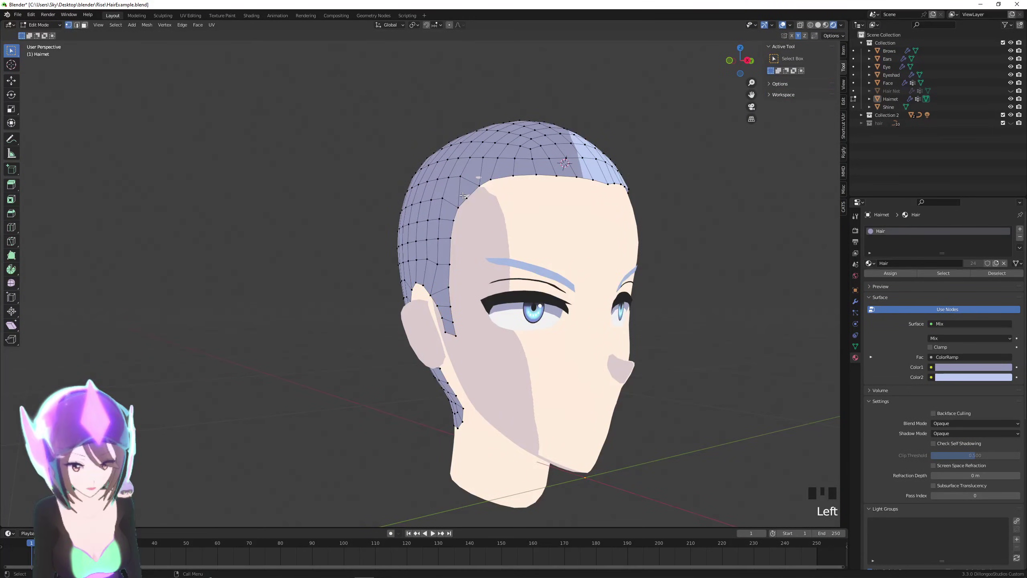
{"action": "middle_click_drag", "start_coordinate": [463, 195], "coordinate": [510, 202]}
{"action": "key", "text": "g"}
{"action": "left_click", "coordinate": [504, 202]}
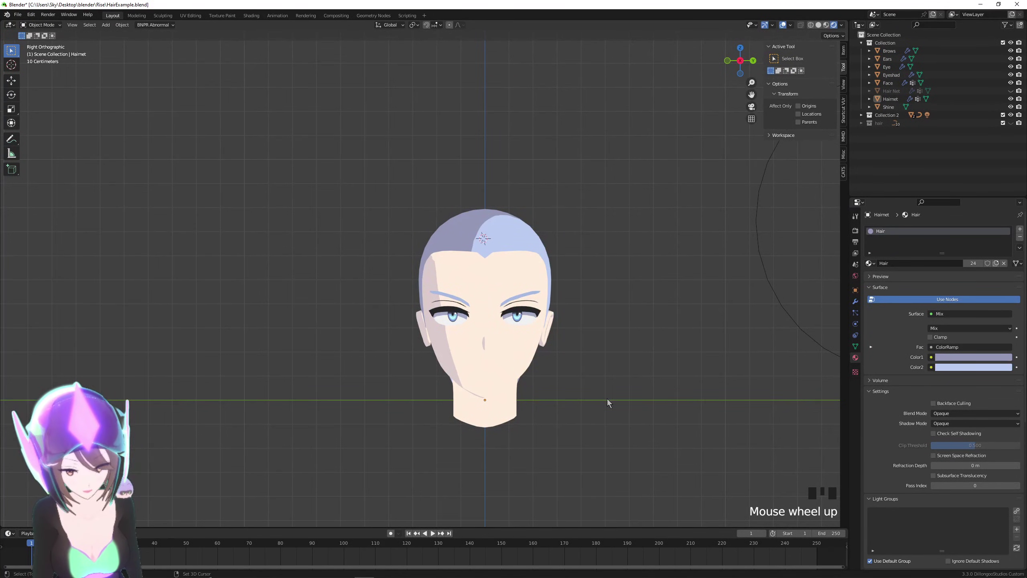
Add a Bezier circle curve and place it beside the head at ground level.
{"action": "middle_click_drag", "start_coordinate": [606, 403], "coordinate": [667, 399], "text": "shift"}
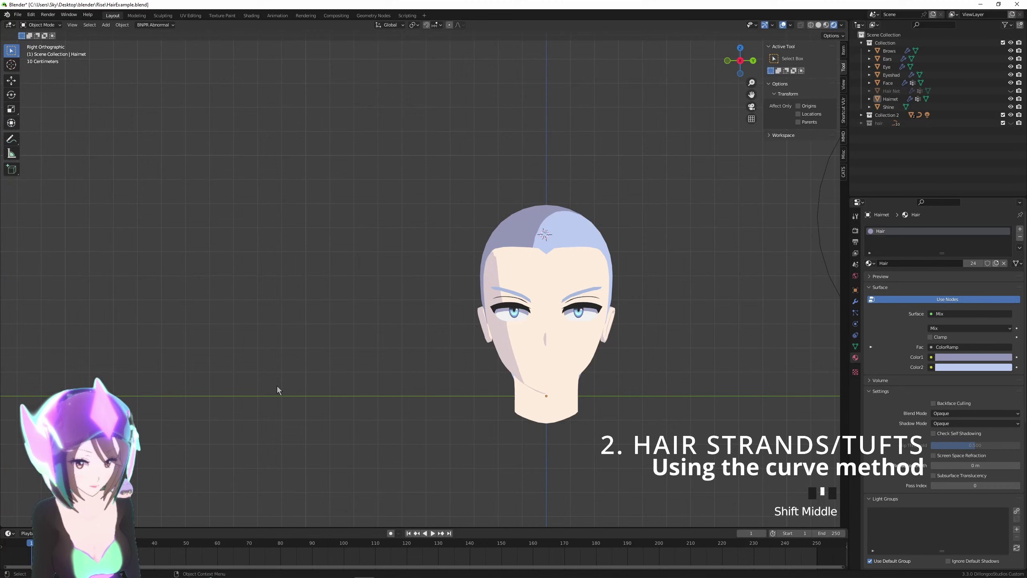
{"action": "key", "text": "shift+a"}
{"action": "mouse_move", "coordinate": [278, 386]}
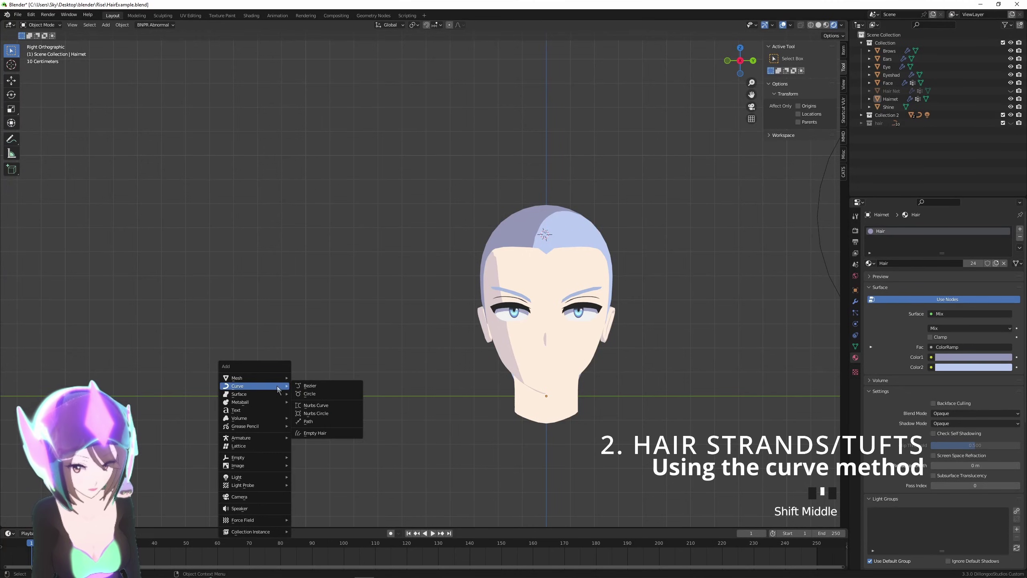
{"action": "left_click", "coordinate": [330, 398]}
{"action": "key", "text": "g"}
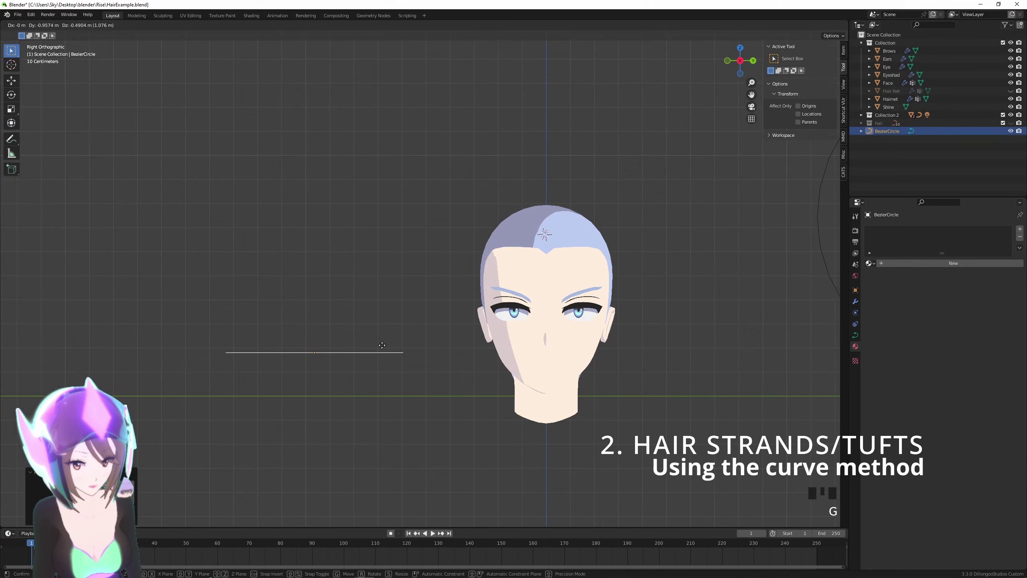
{"action": "right_click", "coordinate": [382, 345]}
{"action": "left_click", "coordinate": [406, 355]}
Add a path curve between the circle and the head and scale it down.
{"action": "key", "text": "shift+a"}
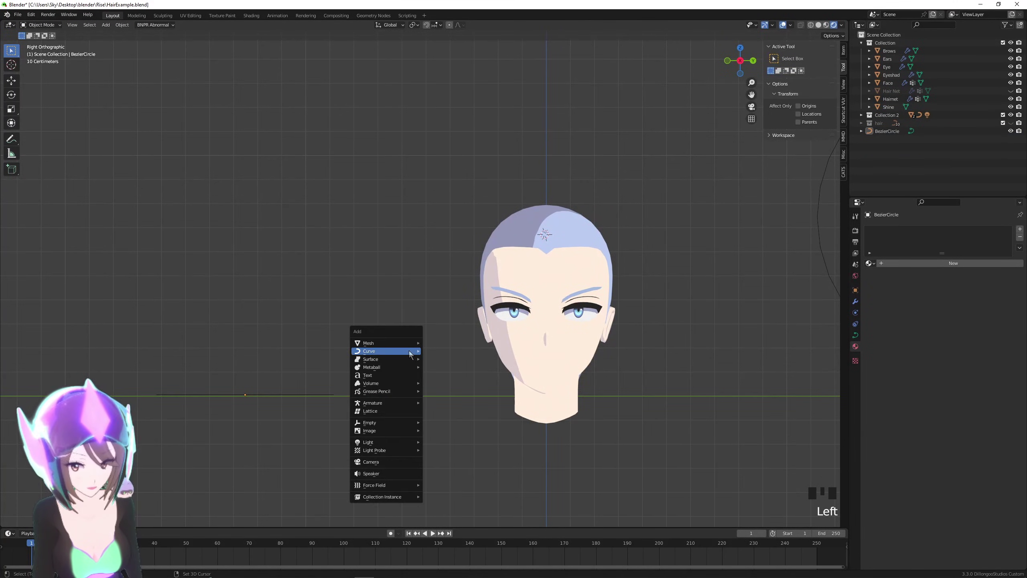
{"action": "mouse_move", "coordinate": [409, 355]}
{"action": "left_click", "coordinate": [465, 388]}
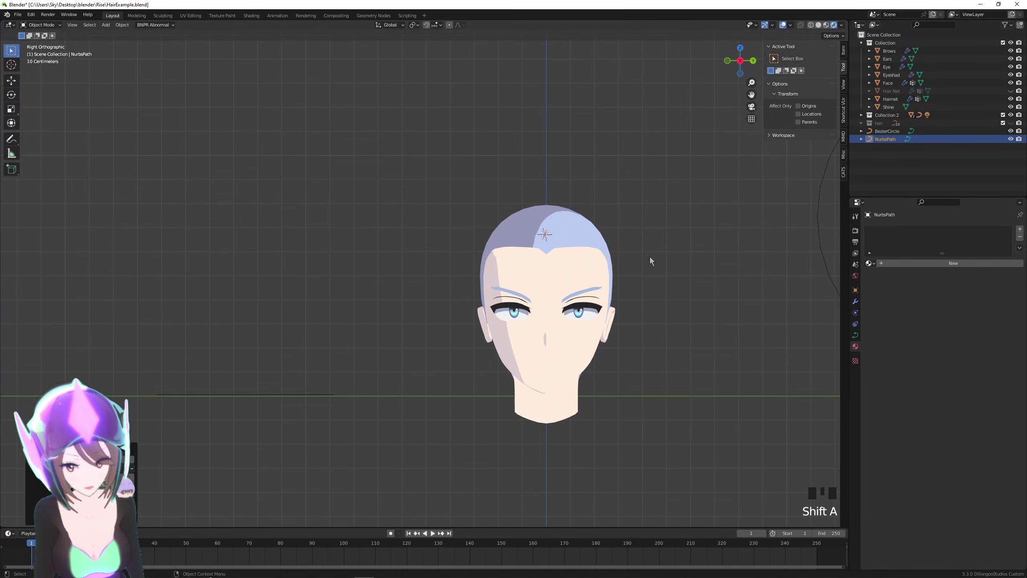
{"action": "middle_click_drag", "start_coordinate": [651, 261], "coordinate": [570, 158]}
{"action": "key", "text": "s"}
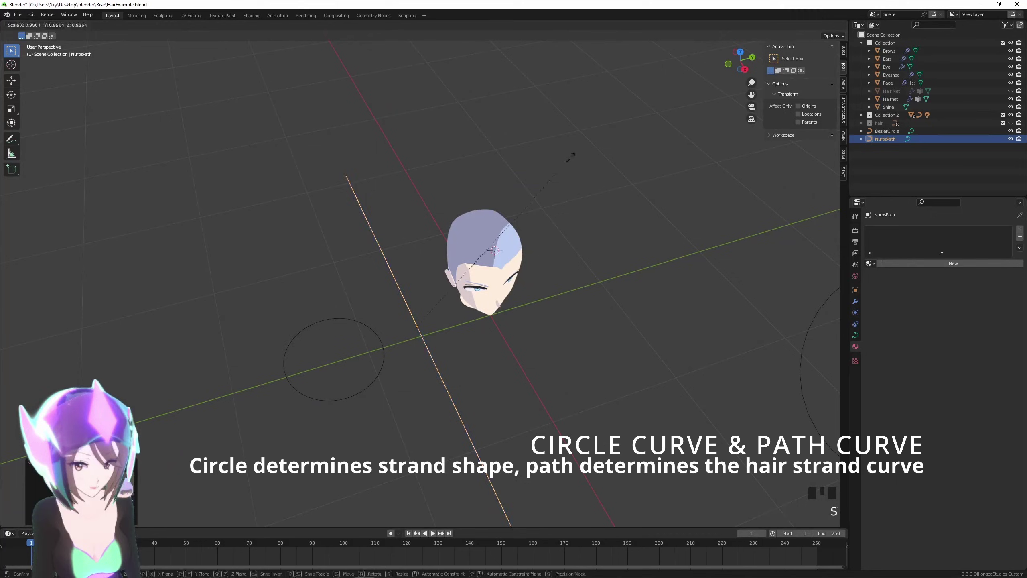
{"action": "left_click", "coordinate": [491, 244]}
{"action": "middle_click_drag", "start_coordinate": [377, 397], "coordinate": [483, 390], "text": "shift"}
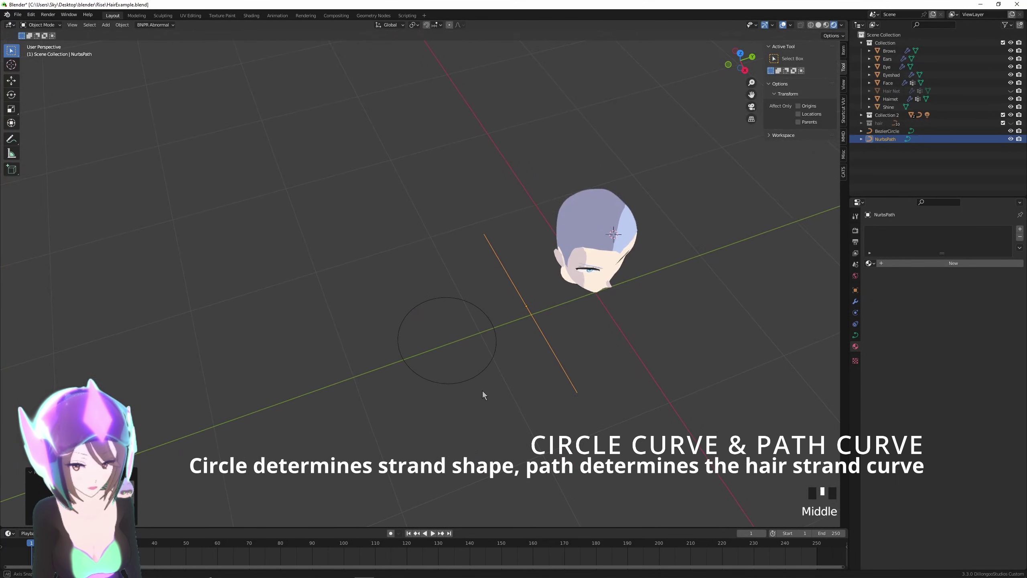
Reshape the Bezier circle into a crescent by moving one side control point inward about 0.4 m along its local X axis.
{"action": "left_click", "coordinate": [475, 373]}
{"action": "scroll", "coordinate": [555, 392], "scroll_direction": "up", "scroll_amount": 3}
{"action": "middle_click_drag", "start_coordinate": [555, 392], "coordinate": [695, 384]}
{"action": "key", "text": "Tab"}
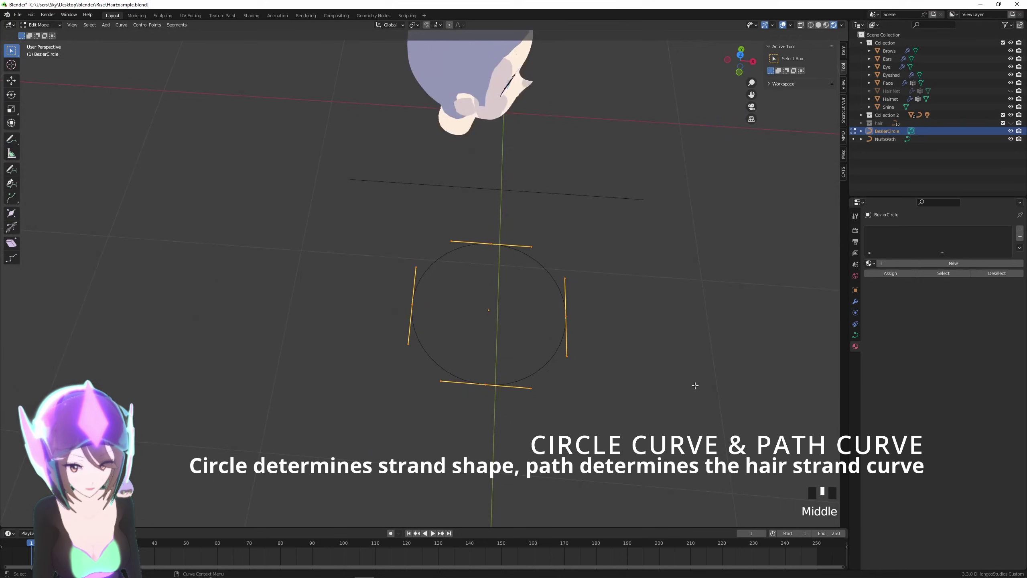
{"action": "left_click", "coordinate": [742, 56]}
{"action": "left_click_drag", "start_coordinate": [363, 219], "coordinate": [408, 245]}
{"action": "middle_click_drag", "start_coordinate": [579, 299], "coordinate": [547, 331], "text": "shift"}
{"action": "key", "text": "g"}
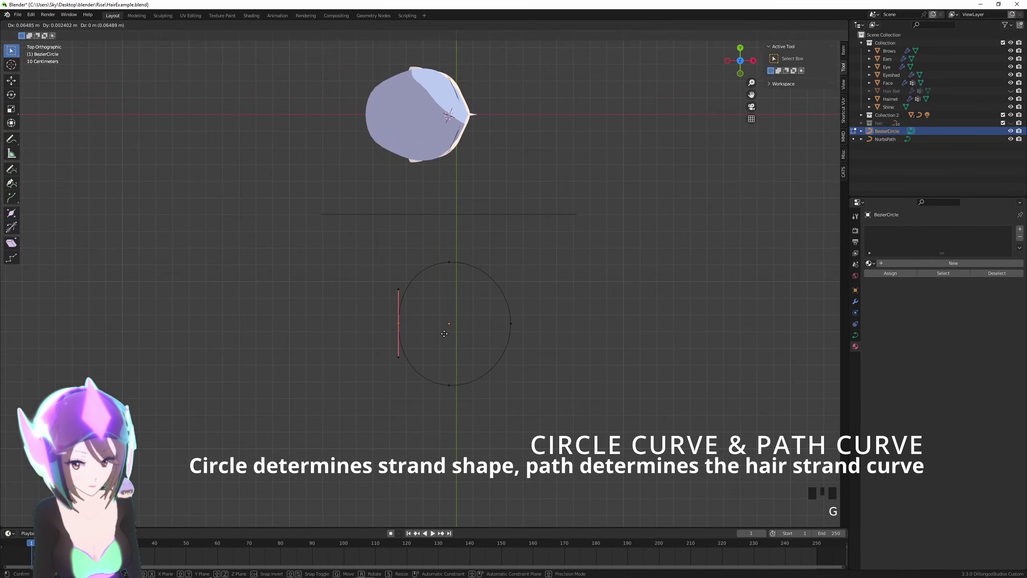
{"action": "key", "text": "x"}
{"action": "key", "text": "x"}
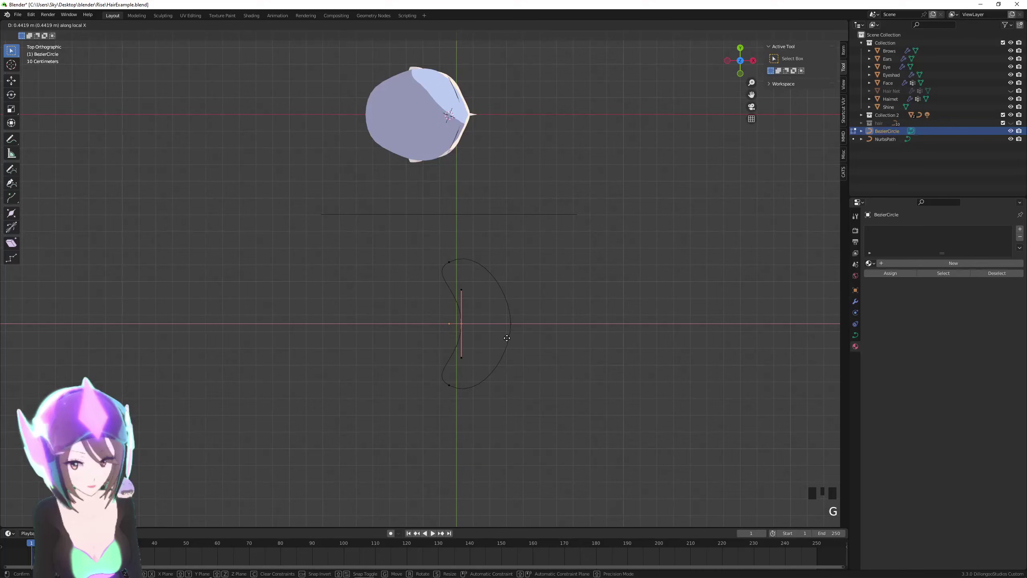
{"action": "left_click", "coordinate": [502, 339]}
{"action": "left_click", "coordinate": [755, 60]}
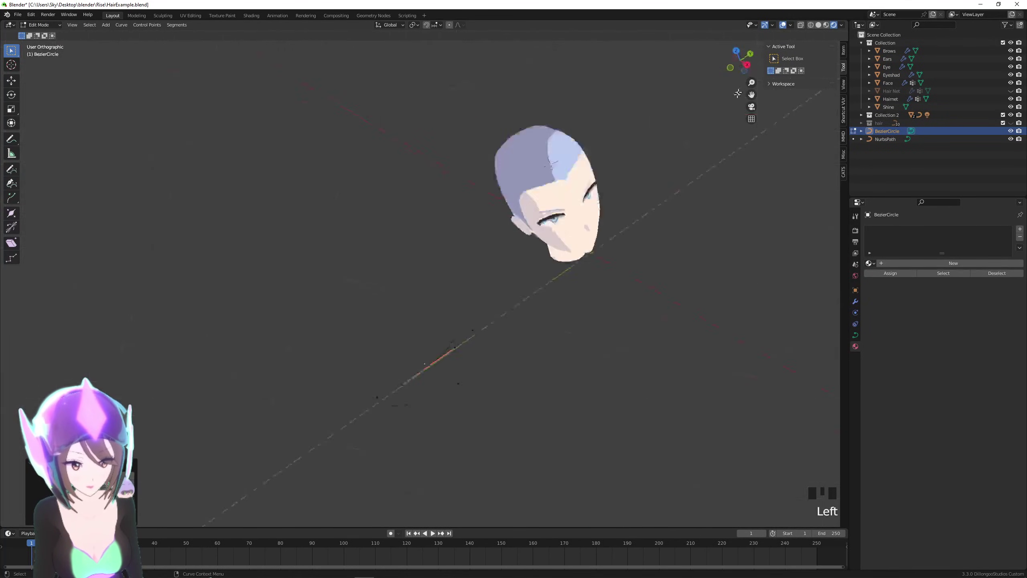
{"action": "key", "text": "Tab"}
Set the path curve's bevel to Object, using BezierCircle as the bevel object.
{"action": "middle_click_drag", "start_coordinate": [528, 369], "coordinate": [512, 397]}
{"action": "left_click", "coordinate": [511, 370]}
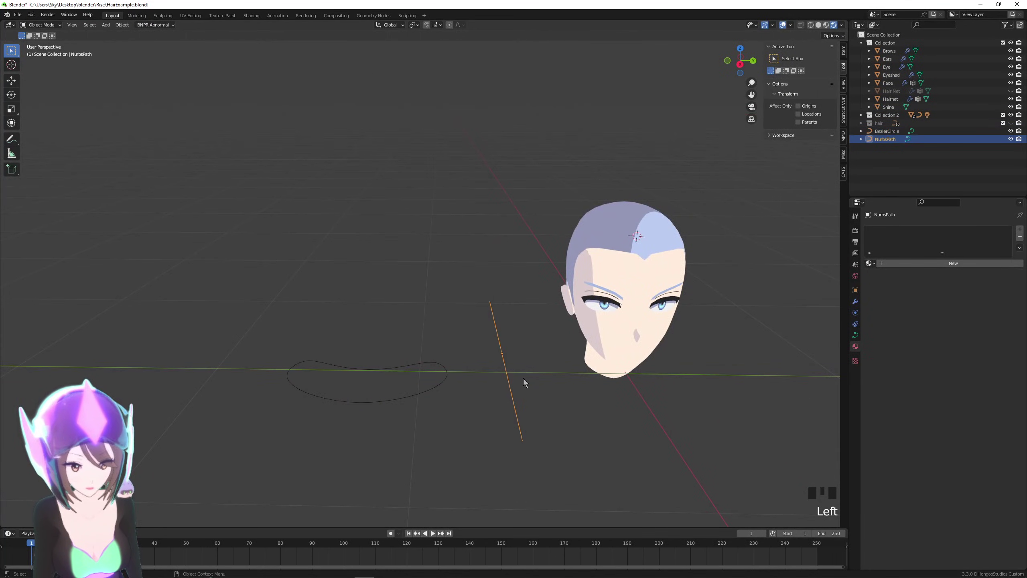
{"action": "scroll", "coordinate": [523, 378], "scroll_direction": "down", "scroll_amount": 2}
{"action": "left_click", "coordinate": [856, 335]}
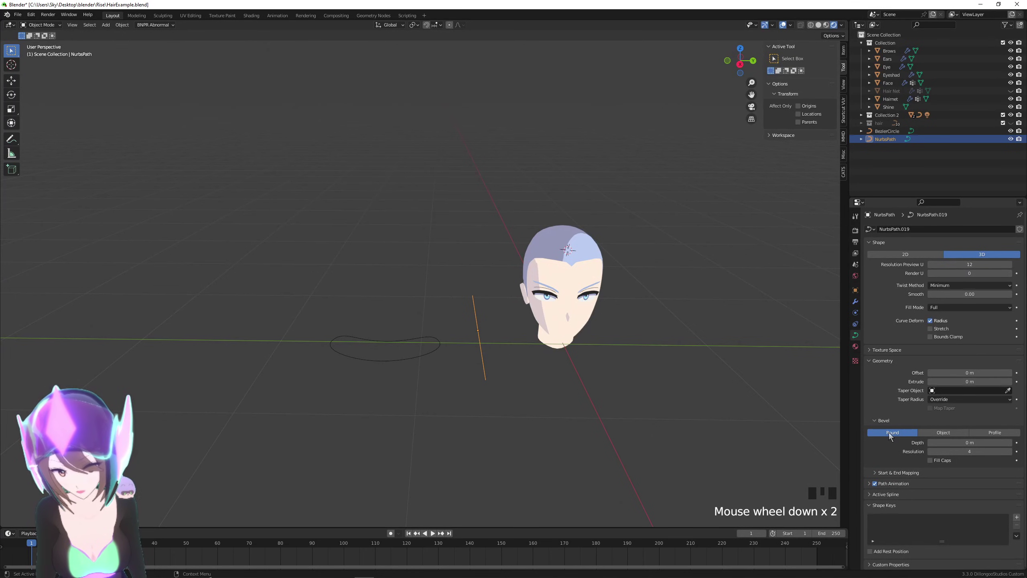
{"action": "left_click", "coordinate": [944, 432]}
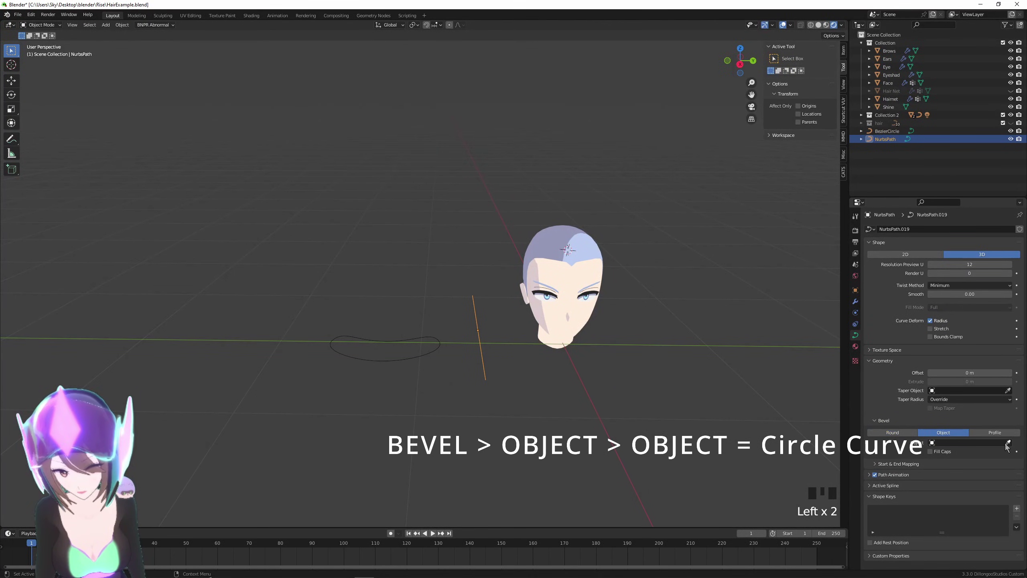
{"action": "left_click", "coordinate": [1007, 443]}
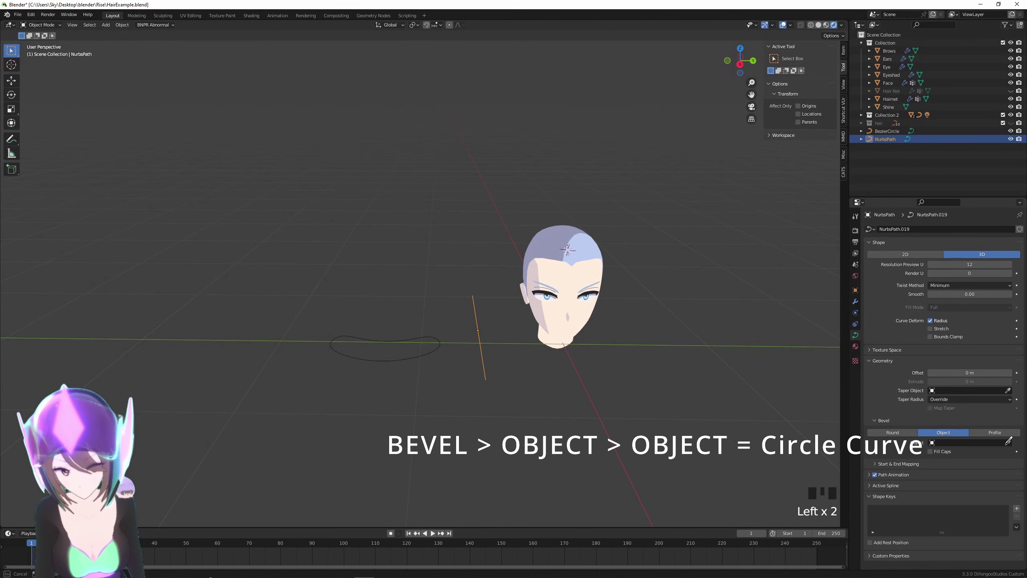
{"action": "left_click", "coordinate": [409, 358]}
{"action": "scroll", "coordinate": [522, 423], "scroll_direction": "down", "scroll_amount": 2}
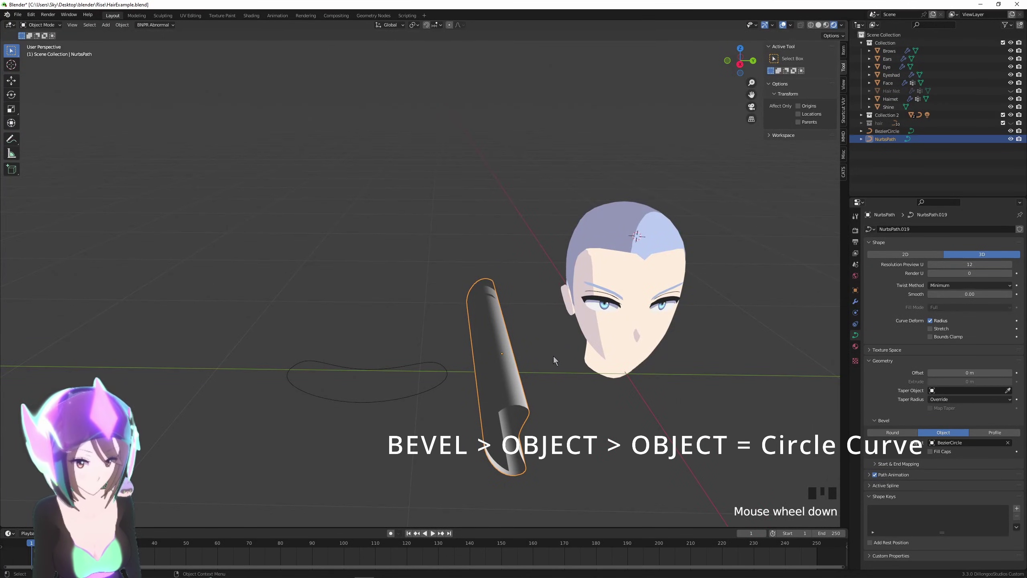
Rotate the beveled path 90° about the X axis and turn it upright in the front view.
{"action": "middle_click_drag", "start_coordinate": [545, 384], "coordinate": [561, 346], "text": "shift"}
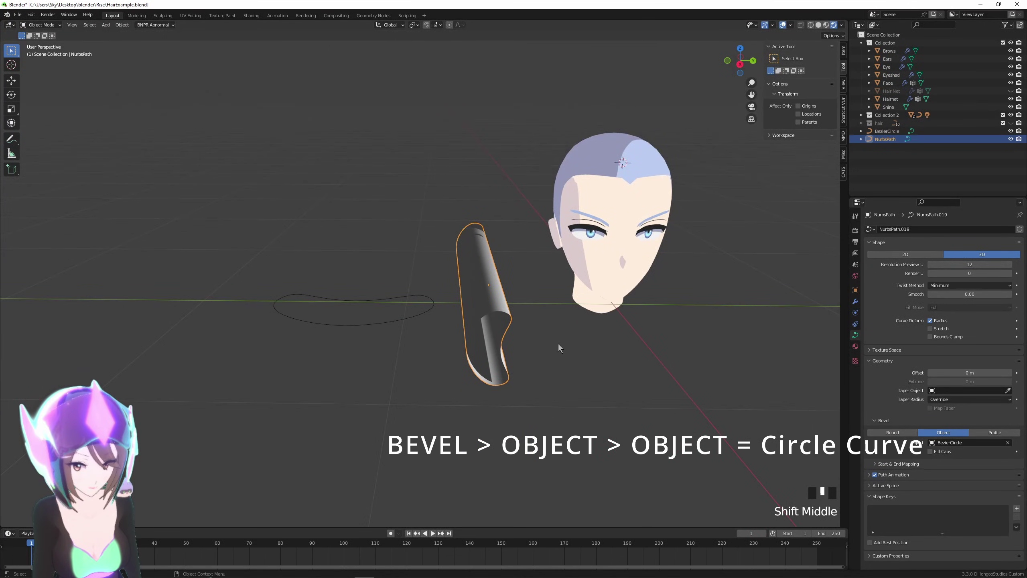
{"action": "type", "text": "rx90"}
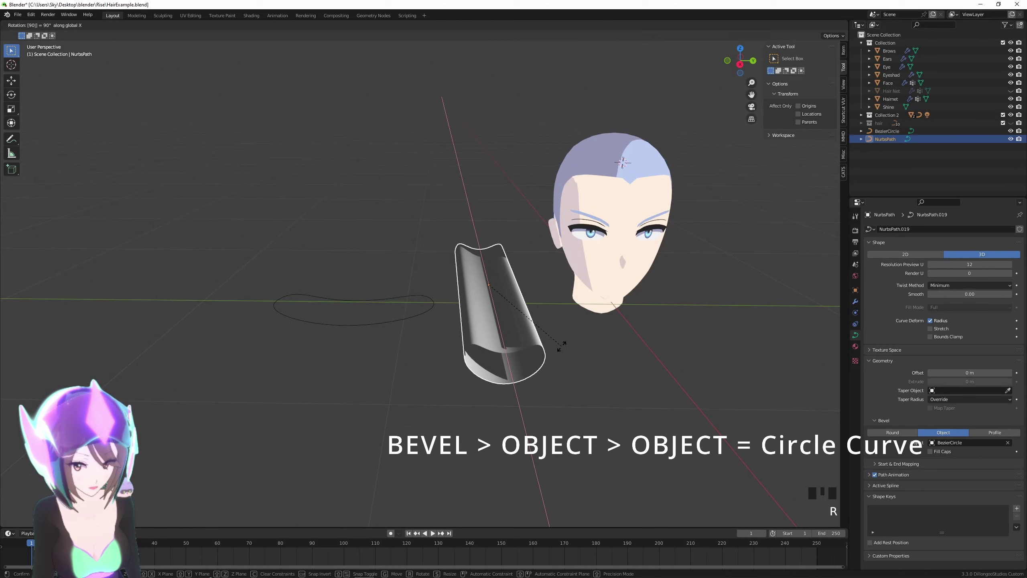
{"action": "key", "text": "Return"}
{"action": "middle_click_drag", "start_coordinate": [592, 289], "coordinate": [696, 297]}
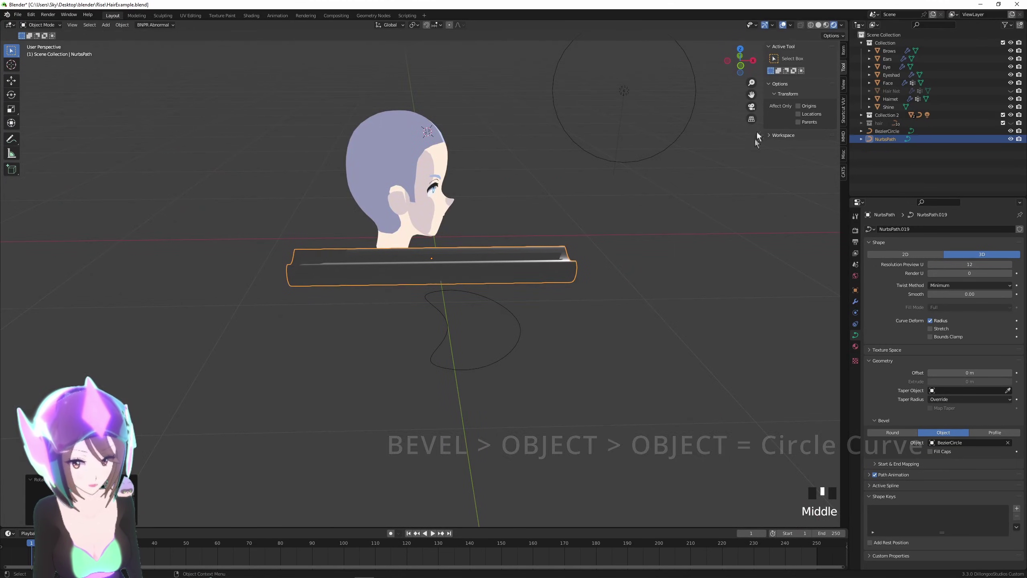
{"action": "left_click", "coordinate": [742, 67]}
{"action": "key", "text": "r"}
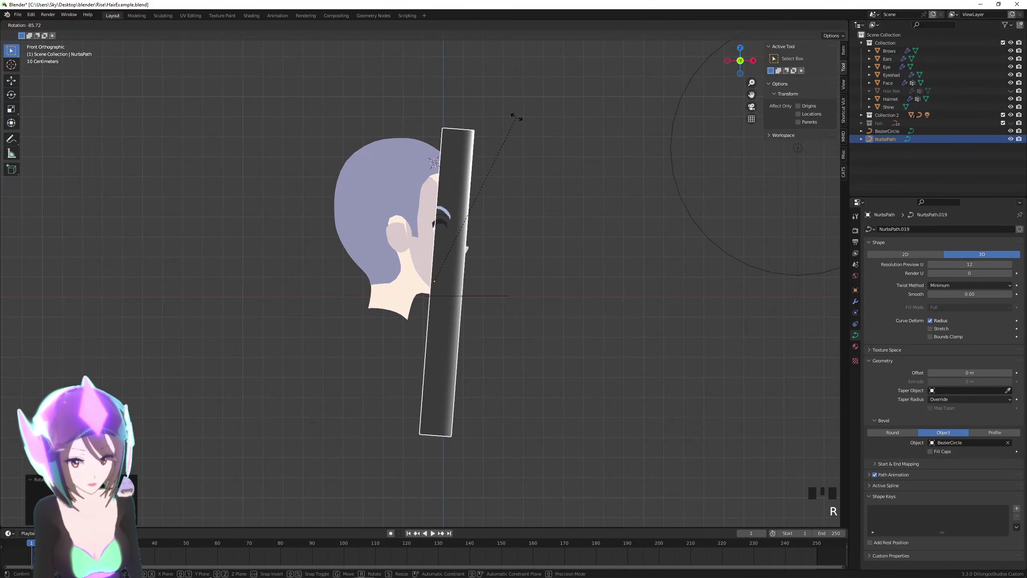
{"action": "left_click", "coordinate": [507, 117]}
{"action": "scroll", "coordinate": [497, 146], "scroll_direction": "down", "scroll_amount": 5}
{"action": "middle_click_drag", "start_coordinate": [579, 305], "coordinate": [403, 371]}
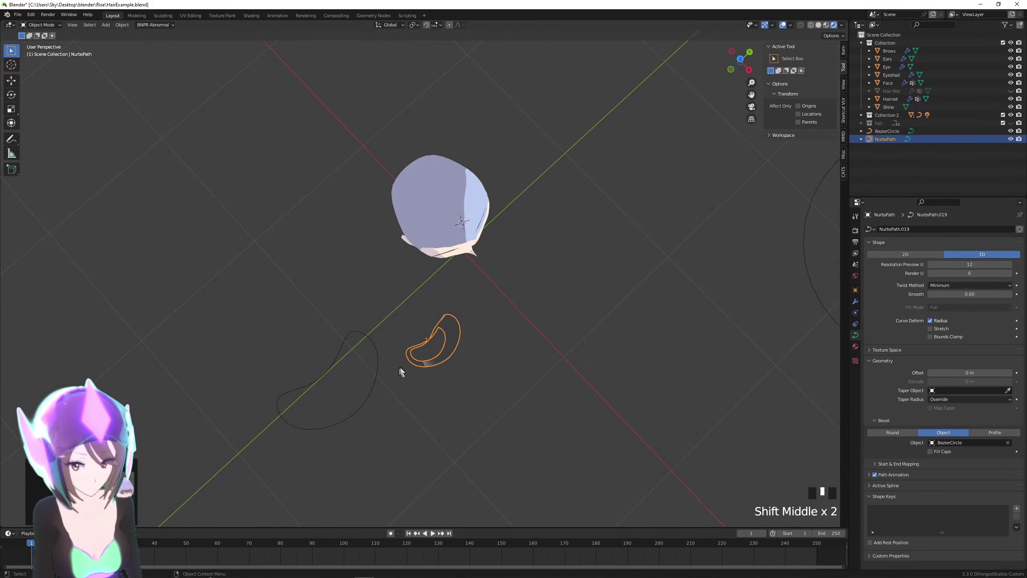
{"action": "key", "text": "g"}
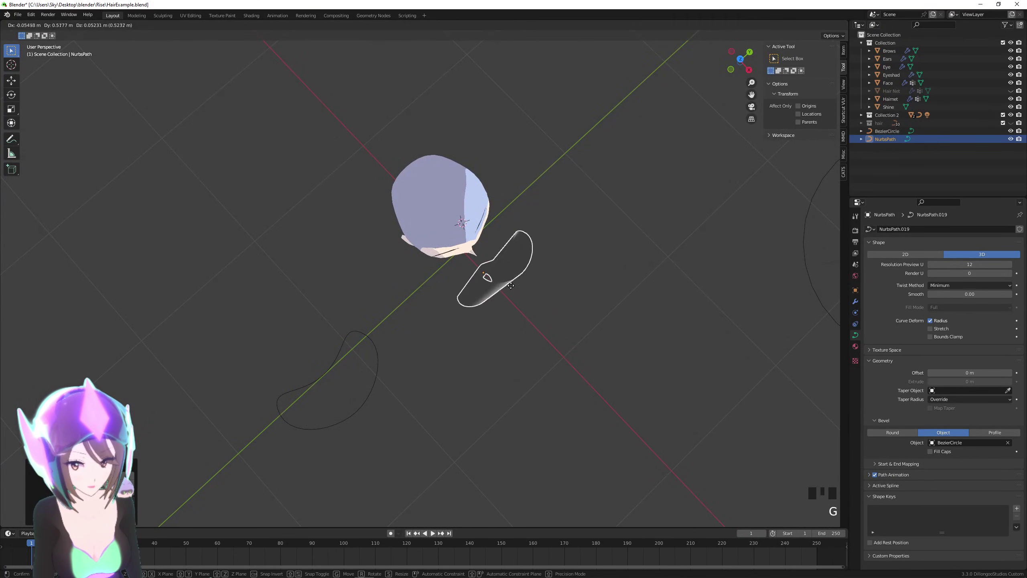
{"action": "key", "text": "Escape"}
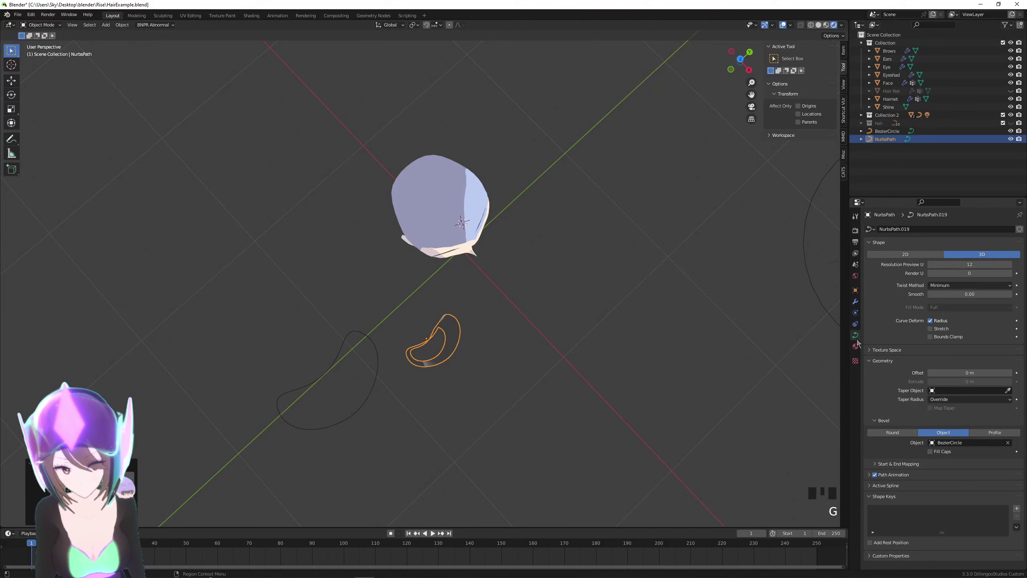
Assign the existing Hair material to the upright path.
{"action": "left_click", "coordinate": [856, 346]}
{"action": "left_click", "coordinate": [749, 70]}
{"action": "scroll", "coordinate": [402, 390], "scroll_direction": "down", "scroll_amount": 3}
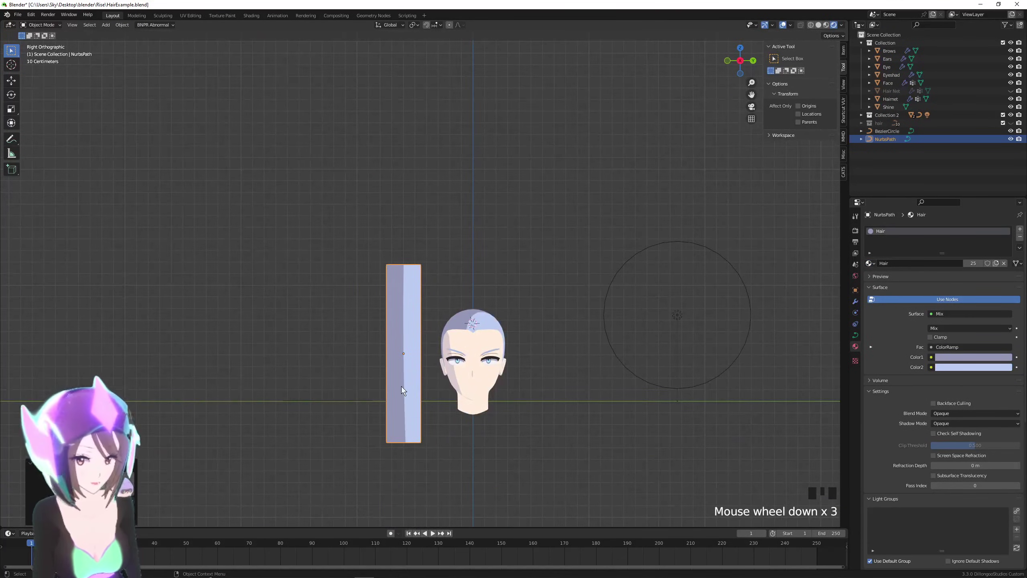
{"action": "scroll", "coordinate": [429, 378], "scroll_direction": "up", "scroll_amount": 2}
Shrink the radius of the path's lowest control point so the strand tapers to a sharp tip.
{"action": "middle_click_drag", "start_coordinate": [453, 436], "coordinate": [477, 358], "text": "shift"}
{"action": "key", "text": "Tab"}
{"action": "middle_click_drag", "start_coordinate": [463, 406], "coordinate": [480, 344], "text": "shift"}
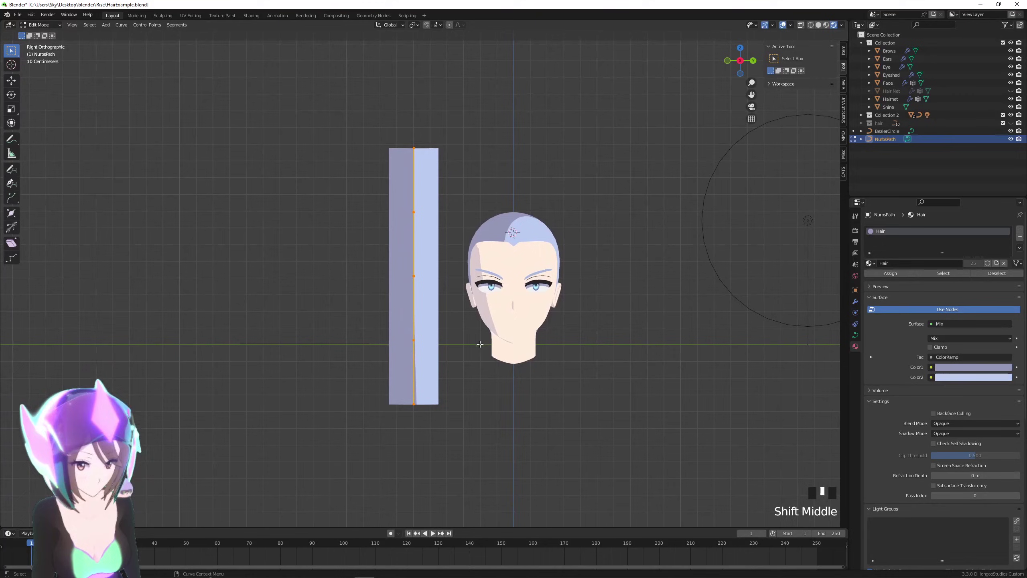
{"action": "left_click", "coordinate": [505, 425]}
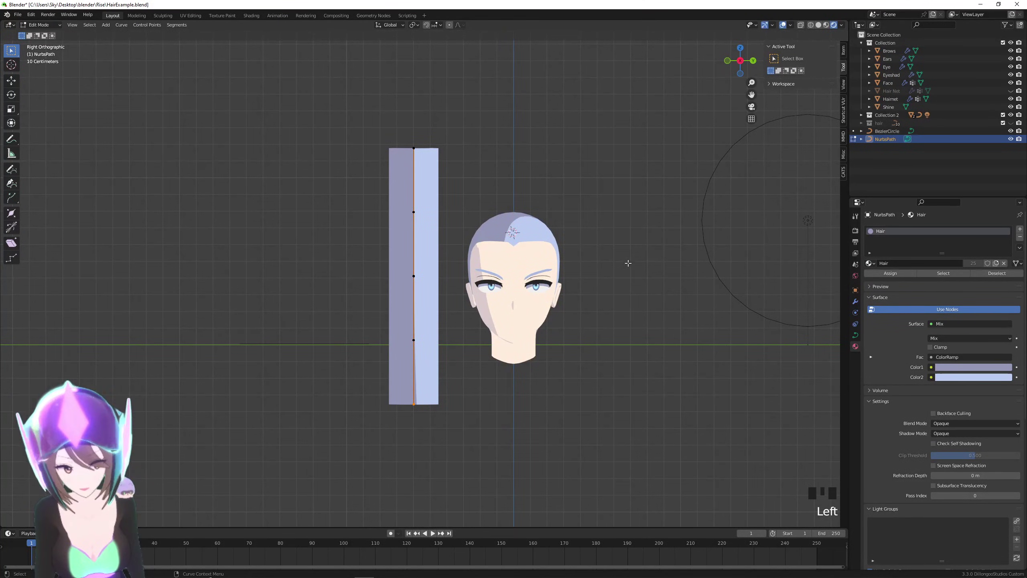
{"action": "middle_click_drag", "start_coordinate": [645, 379], "coordinate": [631, 335], "text": "shift"}
{"action": "scroll", "coordinate": [605, 344], "scroll_direction": "up", "scroll_amount": 2}
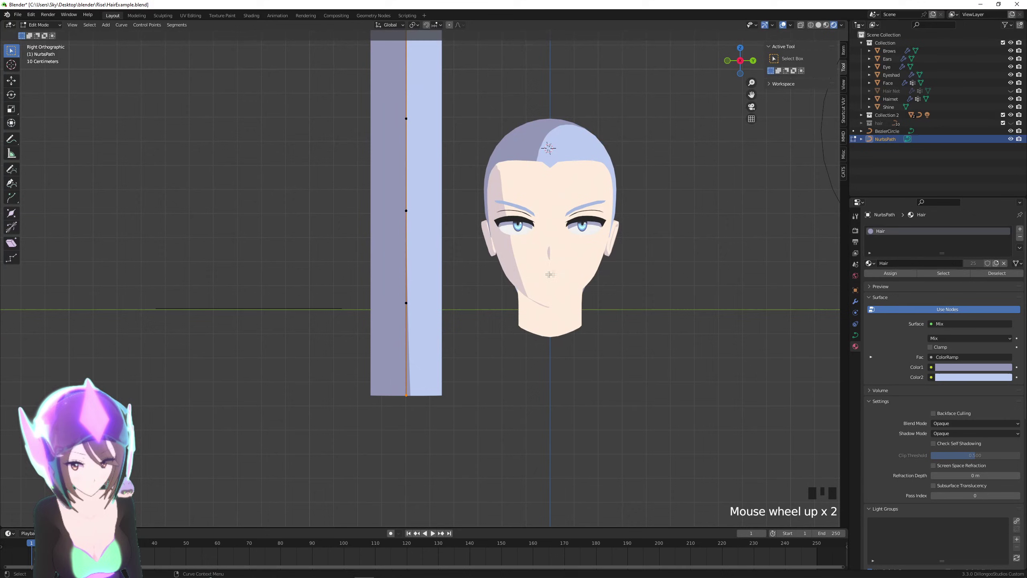
{"action": "key", "text": "s"}
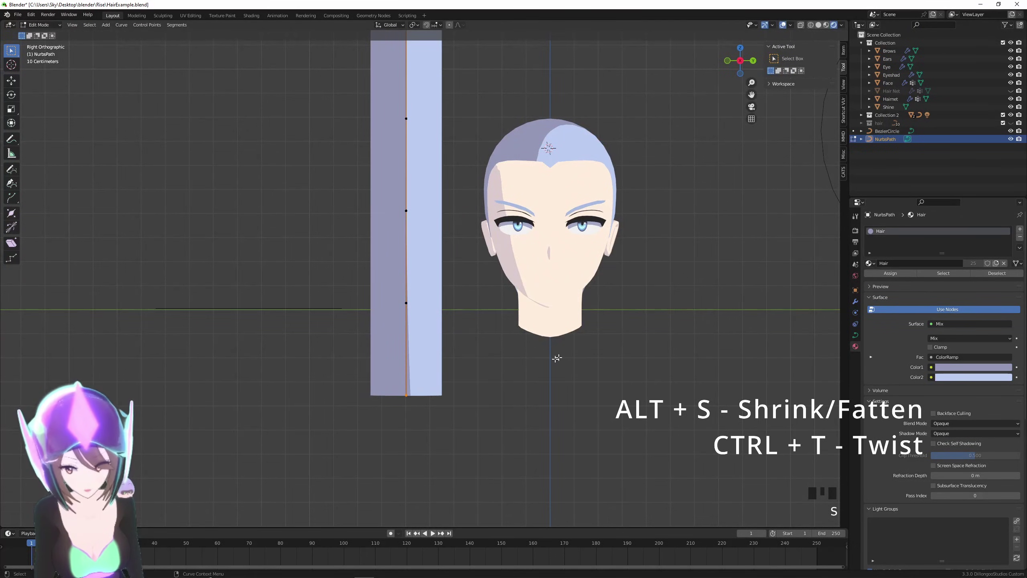
{"action": "key", "text": "alt+s"}
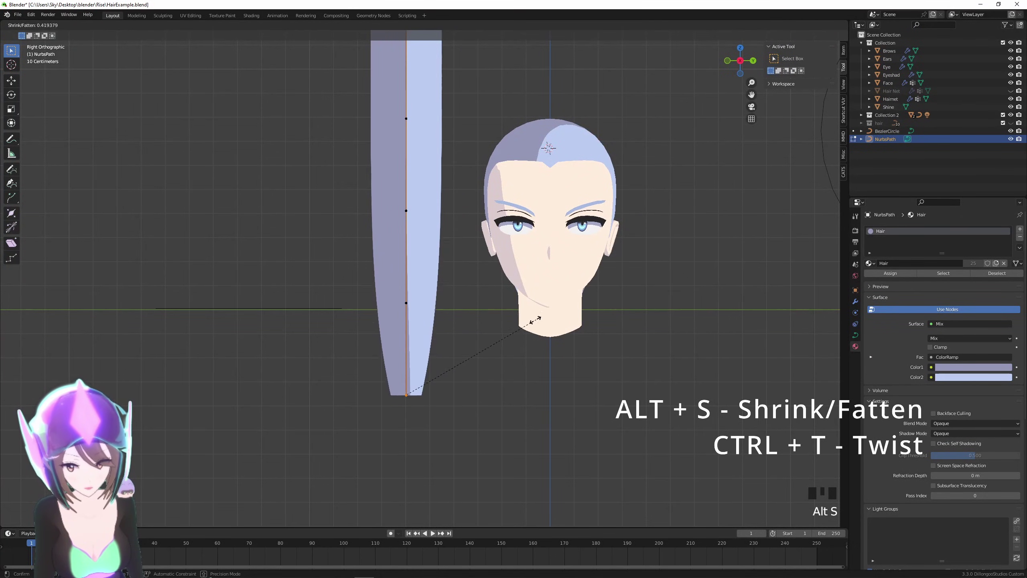
{"action": "left_click", "coordinate": [409, 394]}
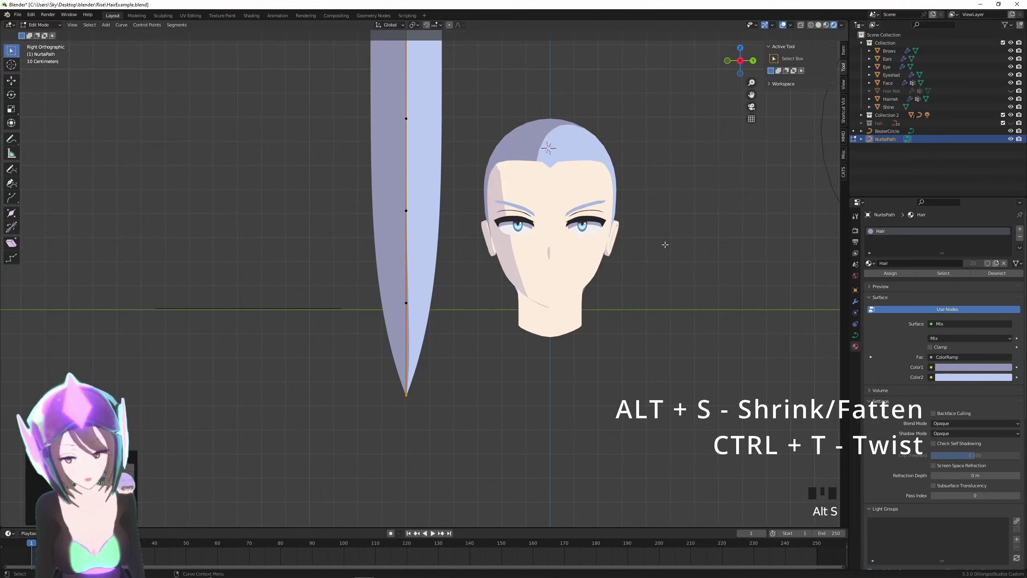
{"action": "key", "text": "alt+s"}
{"action": "middle_click_drag", "start_coordinate": [649, 239], "coordinate": [649, 300], "text": "shift"}
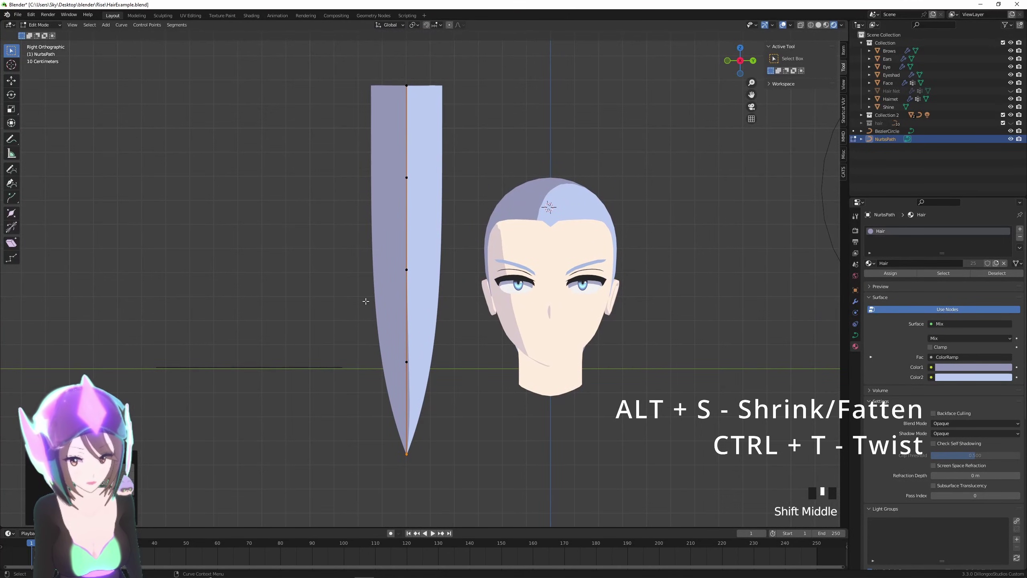
Adjust the radius of the strand's remaining control points with Shrink/Fatten so it bulges through the middle.
{"action": "left_click_drag", "start_coordinate": [374, 316], "coordinate": [457, 378]}
{"action": "key", "text": "alt+s"}
{"action": "left_click", "coordinate": [526, 349]}
{"action": "left_click_drag", "start_coordinate": [383, 246], "coordinate": [444, 290]}
{"action": "key", "text": "alt+s"}
{"action": "left_click", "coordinate": [487, 270]}
{"action": "key", "text": "alt+s"}
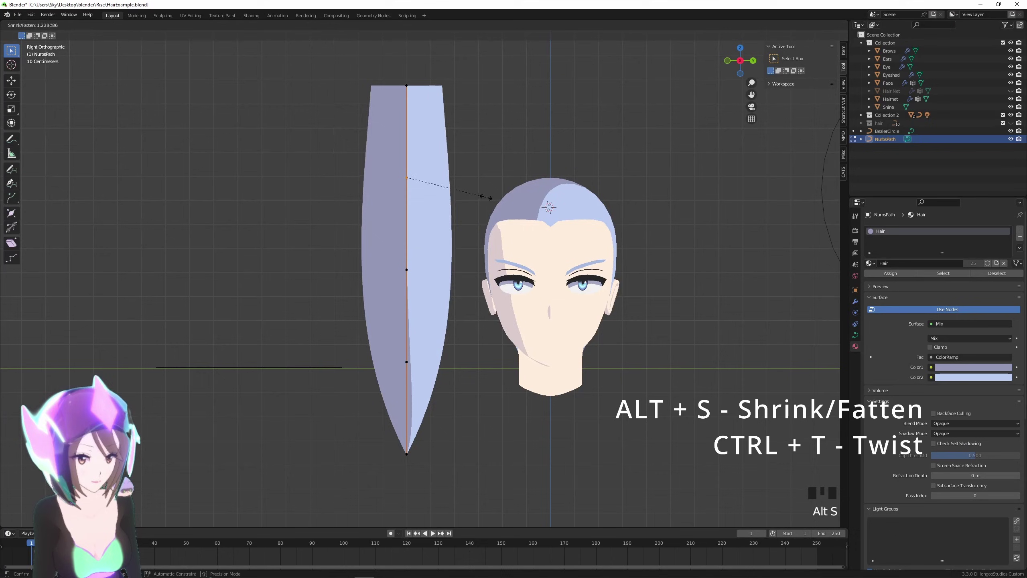
{"action": "left_click", "coordinate": [490, 196]}
{"action": "left_click", "coordinate": [427, 101]}
{"action": "key", "text": "alt+s"}
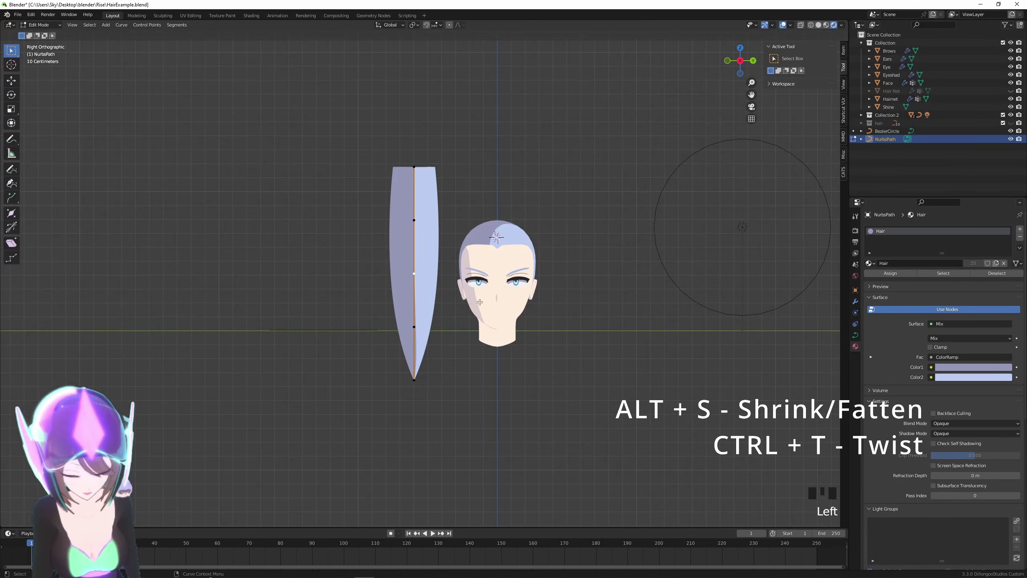
Try twisting the strand by tilting its middle control point.
{"action": "scroll", "coordinate": [480, 302], "scroll_direction": "up", "scroll_amount": 4}
{"action": "key", "text": "ctrl+t"}
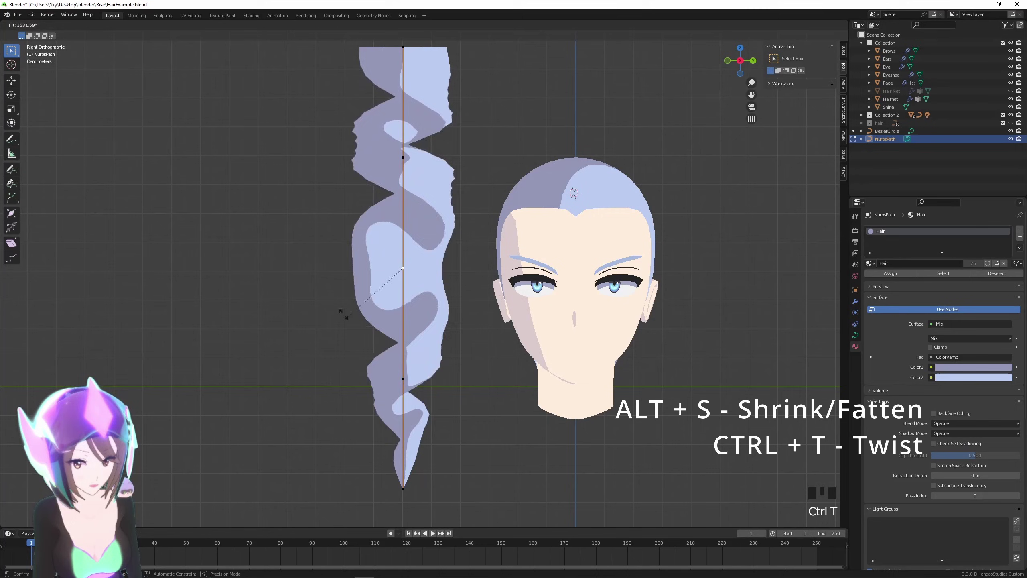
{"action": "scroll", "coordinate": [502, 286], "scroll_direction": "down", "scroll_amount": 3}
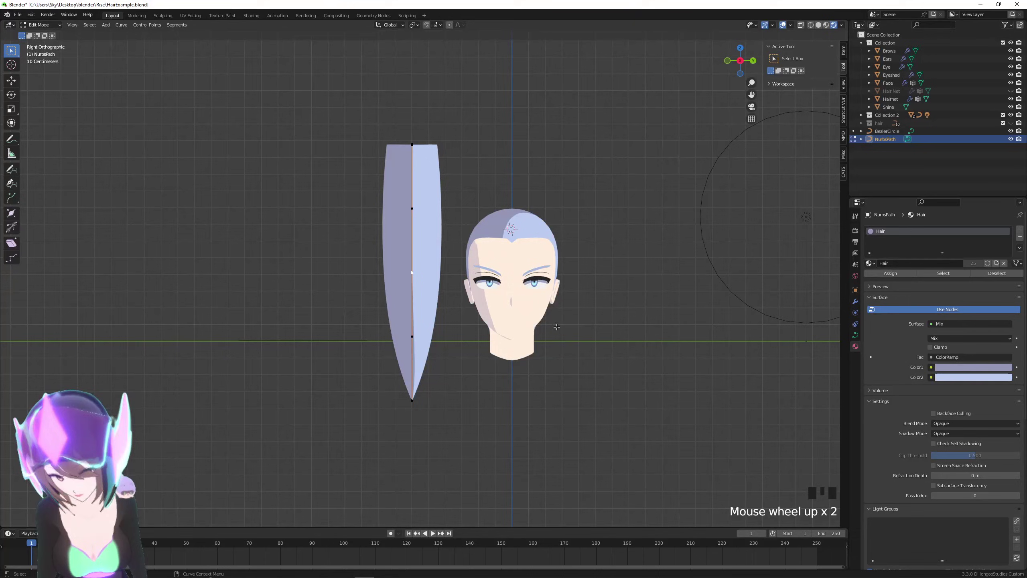
{"action": "scroll", "coordinate": [549, 344], "scroll_direction": "up", "scroll_amount": 2}
{"action": "scroll", "coordinate": [555, 354], "scroll_direction": "down", "scroll_amount": 2}
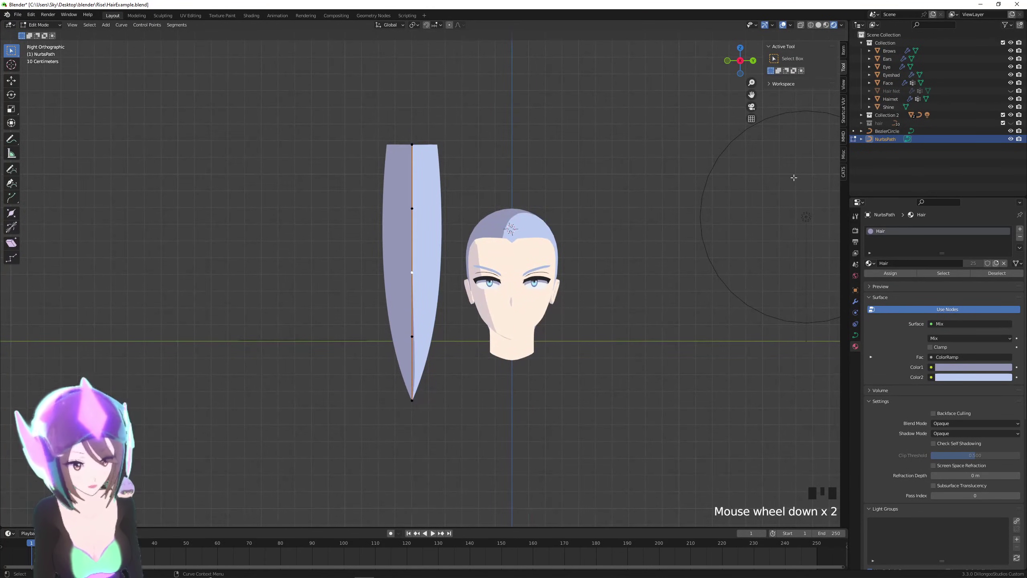
Switch the viewport to wireframe shading and return the strand to Object Mode.
{"action": "middle_click_drag", "start_coordinate": [618, 268], "coordinate": [729, 230]}
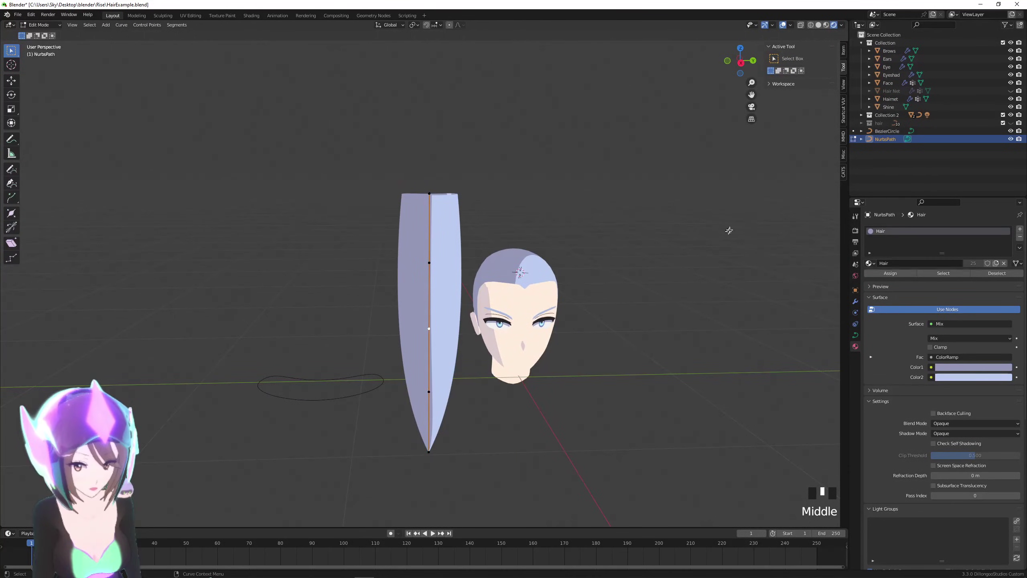
{"action": "left_click", "coordinate": [811, 26]}
{"action": "scroll", "coordinate": [566, 425], "scroll_direction": "up", "scroll_amount": 1}
{"action": "key", "text": "Tab"}
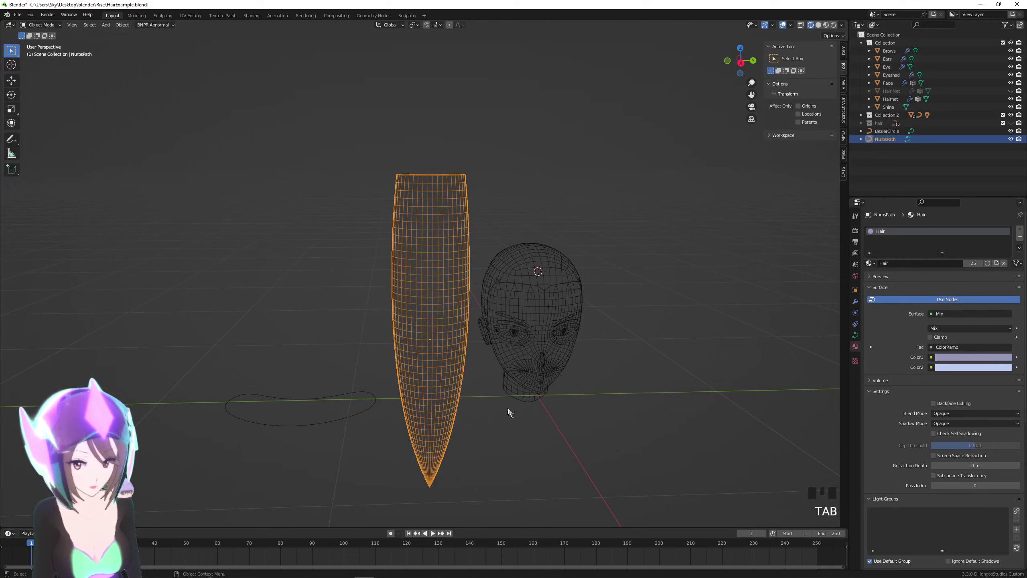
Examine the density of the strand's wireframe beside the head.
{"action": "scroll", "coordinate": [459, 348], "scroll_direction": "up", "scroll_amount": 1}
{"action": "scroll", "coordinate": [459, 347], "scroll_direction": "up", "scroll_amount": 1}
{"action": "middle_click_drag", "start_coordinate": [459, 347], "coordinate": [583, 292], "text": "shift"}
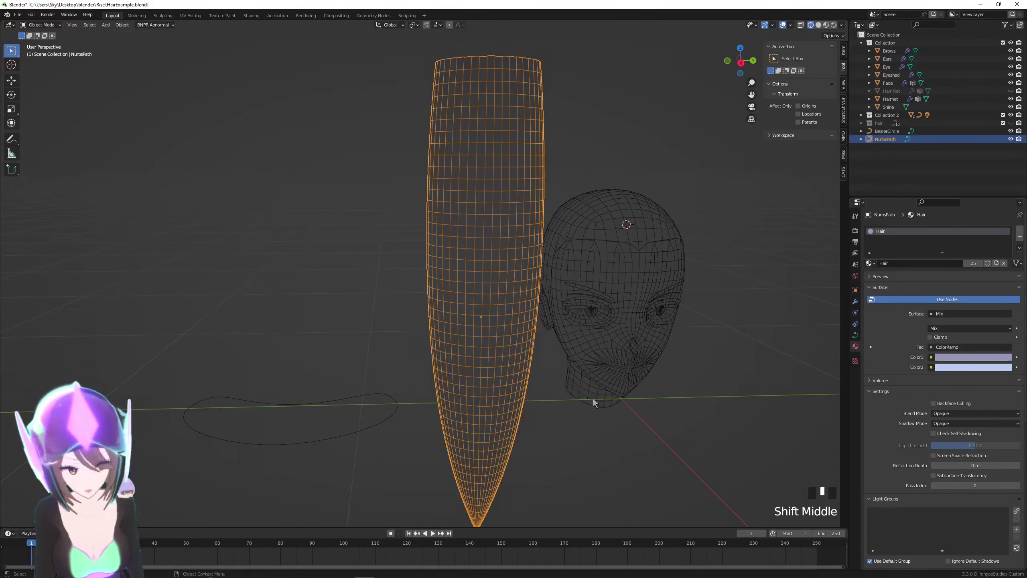
{"action": "middle_click_drag", "start_coordinate": [593, 398], "coordinate": [505, 406], "text": "shift"}
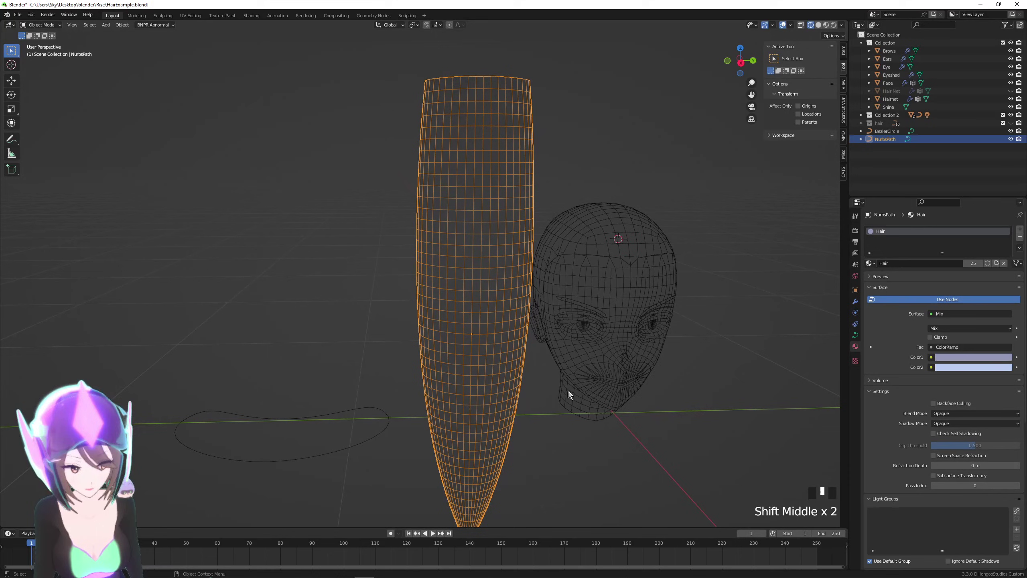
{"action": "scroll", "coordinate": [586, 403], "scroll_direction": "down", "scroll_amount": 1}
{"action": "middle_click_drag", "start_coordinate": [586, 403], "coordinate": [588, 420]}
{"action": "scroll", "coordinate": [592, 423], "scroll_direction": "down", "scroll_amount": 1}
{"action": "scroll", "coordinate": [592, 423], "scroll_direction": "up", "scroll_amount": 1}
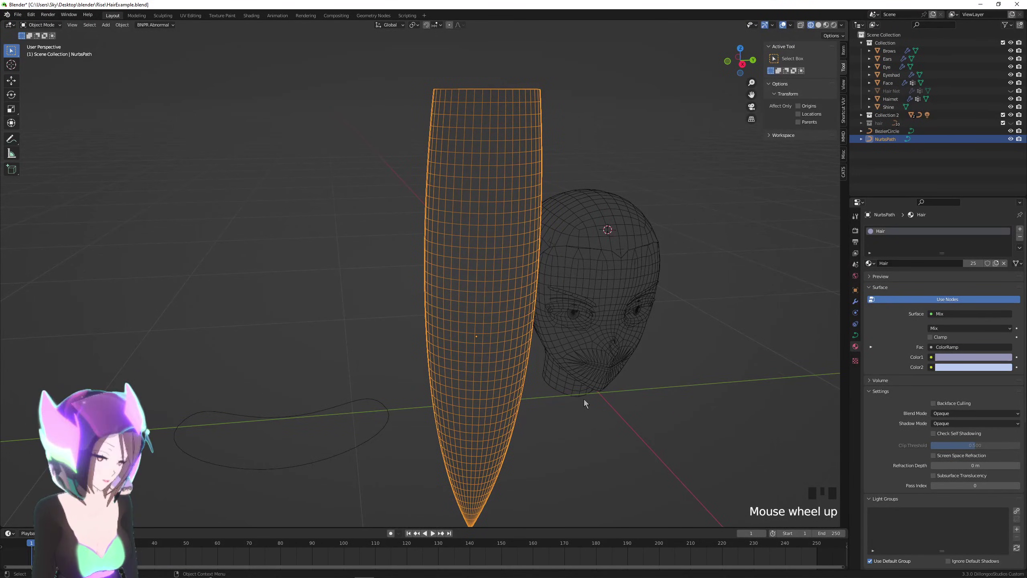
Set the Resolution Preview U of the BezierCircle curve to 3.
{"action": "left_click", "coordinate": [331, 352]}
{"action": "left_click_drag", "start_coordinate": [291, 311], "coordinate": [470, 487]}
{"action": "left_click", "coordinate": [449, 411]}
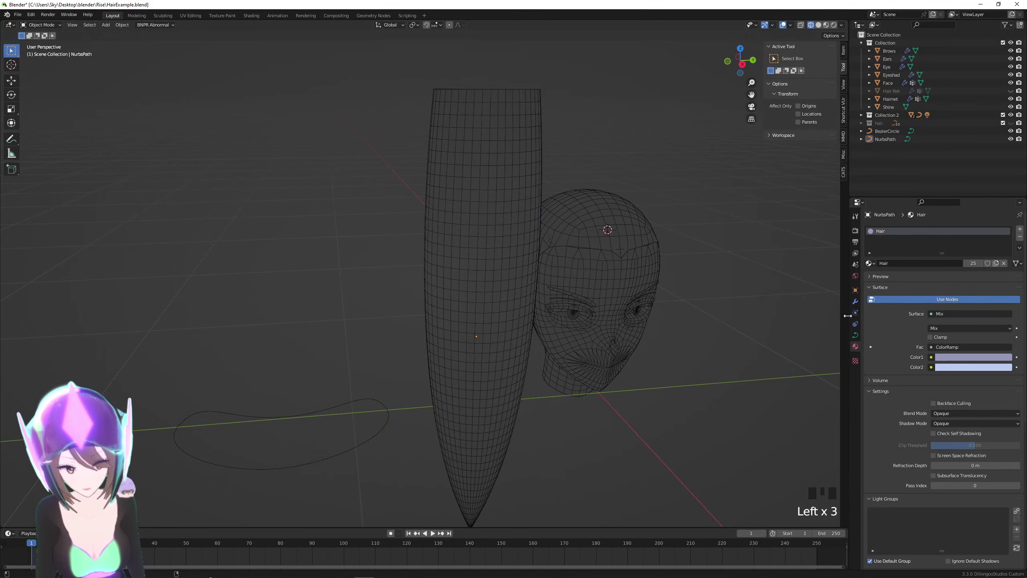
{"action": "left_click", "coordinate": [856, 336]}
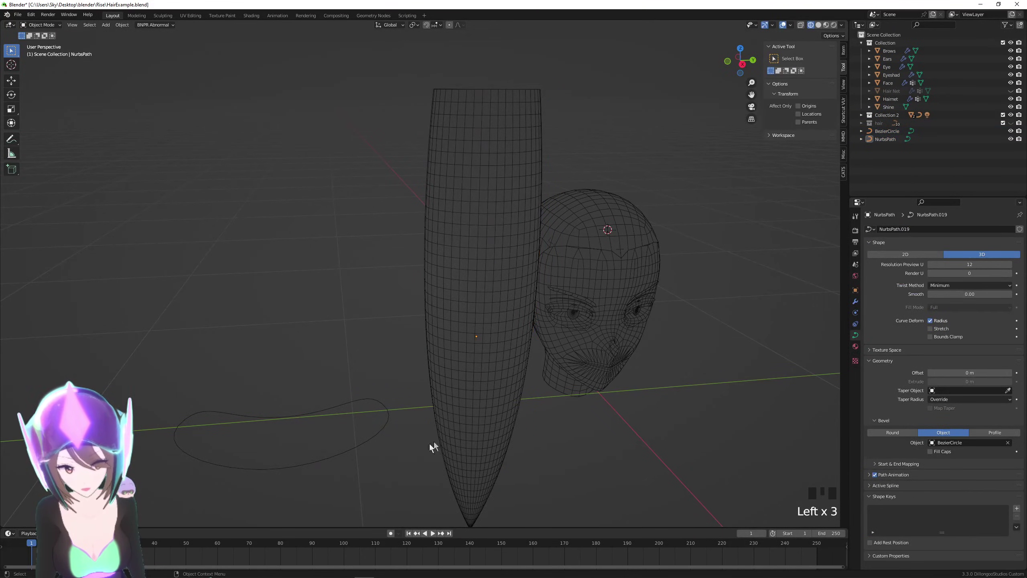
{"action": "double_click", "coordinate": [343, 459]}
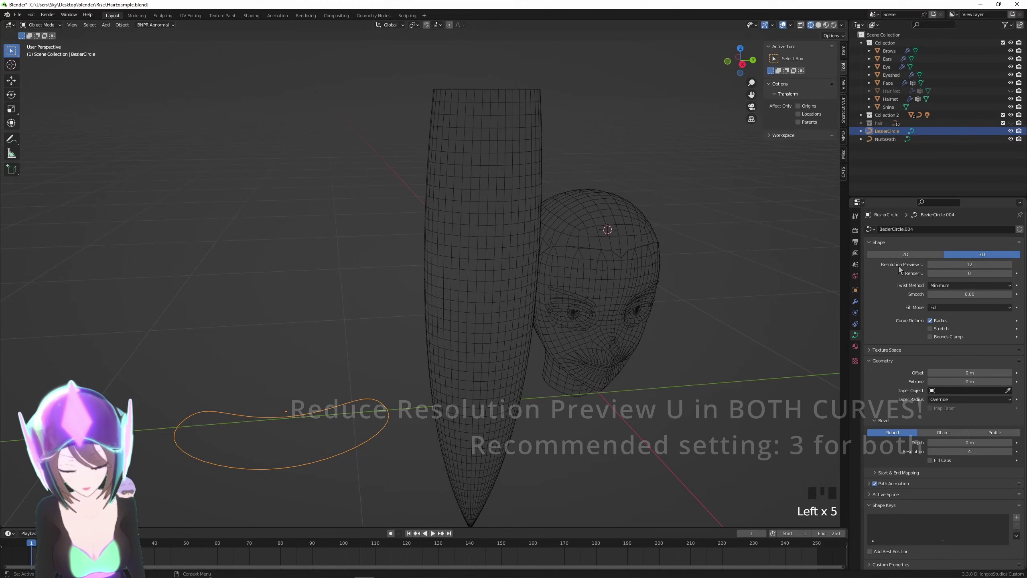
{"action": "left_click", "coordinate": [963, 264]}
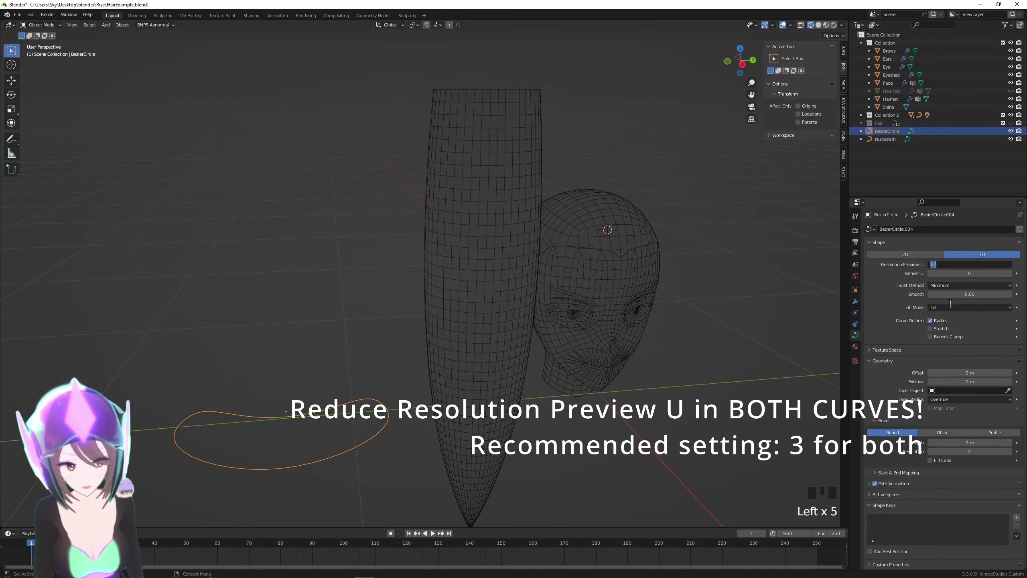
{"action": "type", "text": "3"}
{"action": "left_click", "coordinate": [951, 305]}
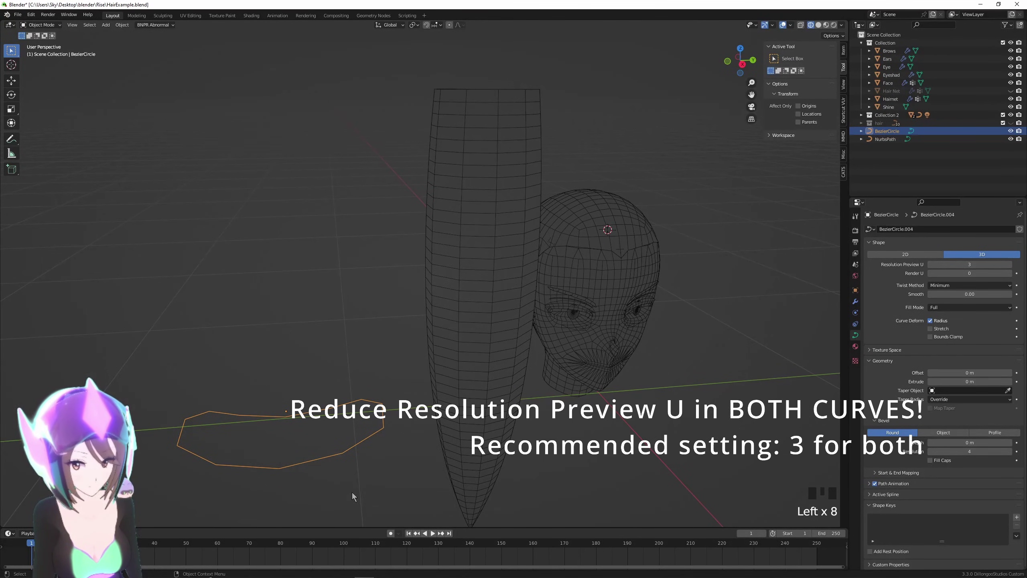
Set the strand path's Resolution Preview U to 3 and deselect it.
{"action": "left_click", "coordinate": [491, 307]}
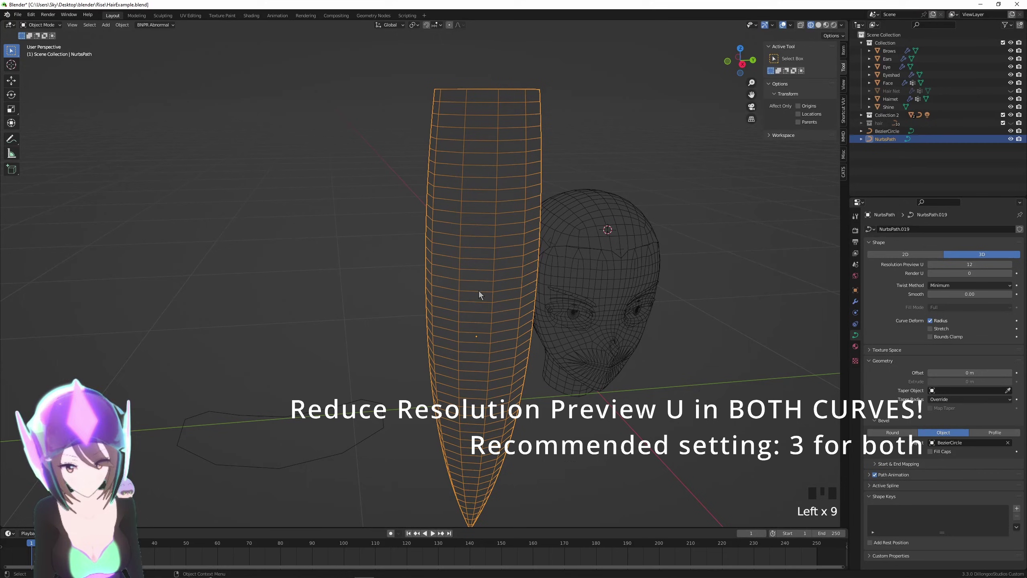
{"action": "left_click", "coordinate": [606, 454]}
{"action": "left_click", "coordinate": [523, 360]}
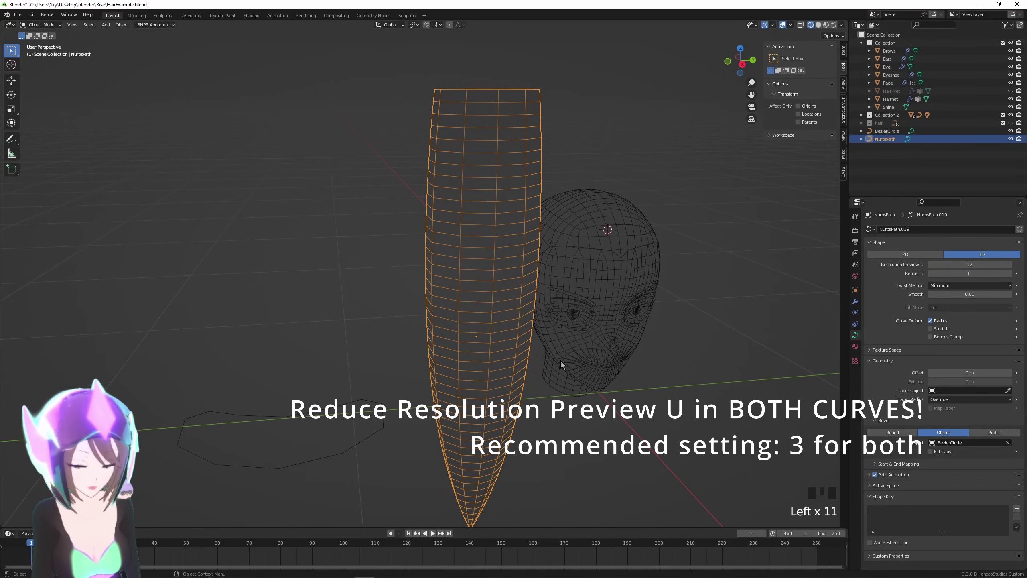
{"action": "left_click", "coordinate": [971, 265]}
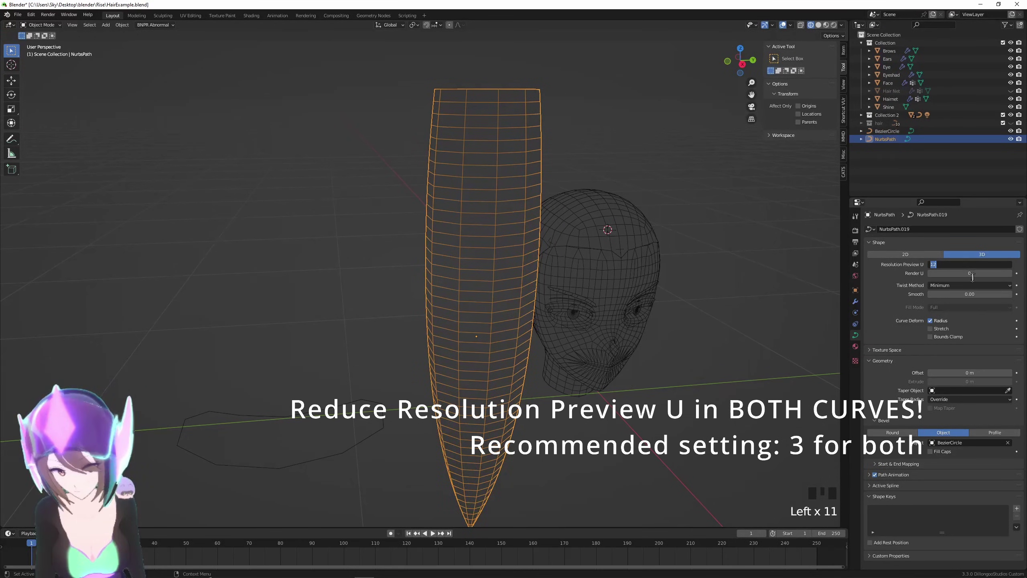
{"action": "left_click", "coordinate": [814, 318]}
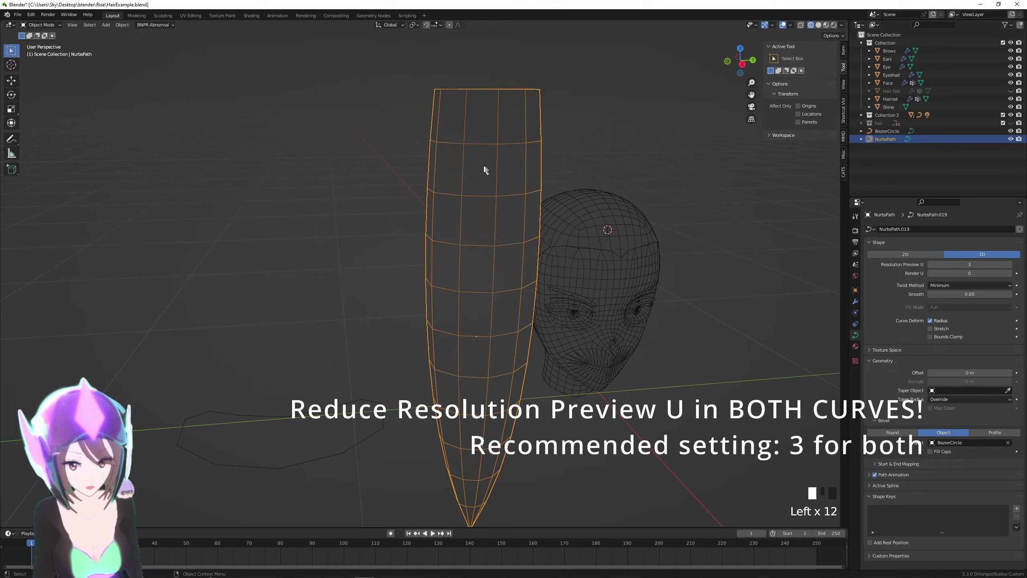
{"action": "left_click", "coordinate": [554, 418]}
{"action": "scroll", "coordinate": [554, 423], "scroll_direction": "down", "scroll_amount": 2}
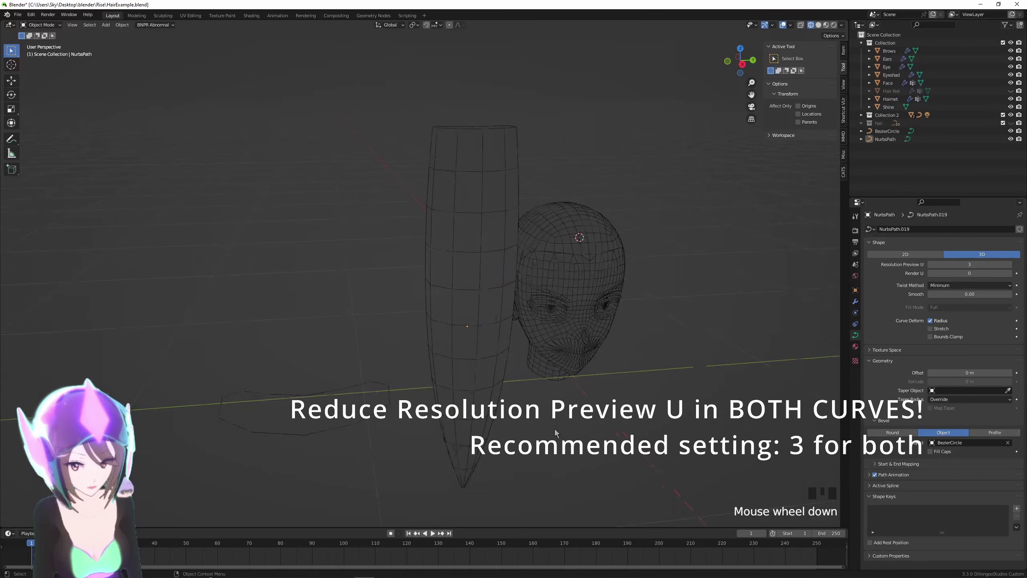
Select the tapered hair strand and inspect its reduced wireframe from several angles.
{"action": "middle_click_drag", "start_coordinate": [554, 429], "coordinate": [464, 362]}
{"action": "left_click", "coordinate": [464, 362]}
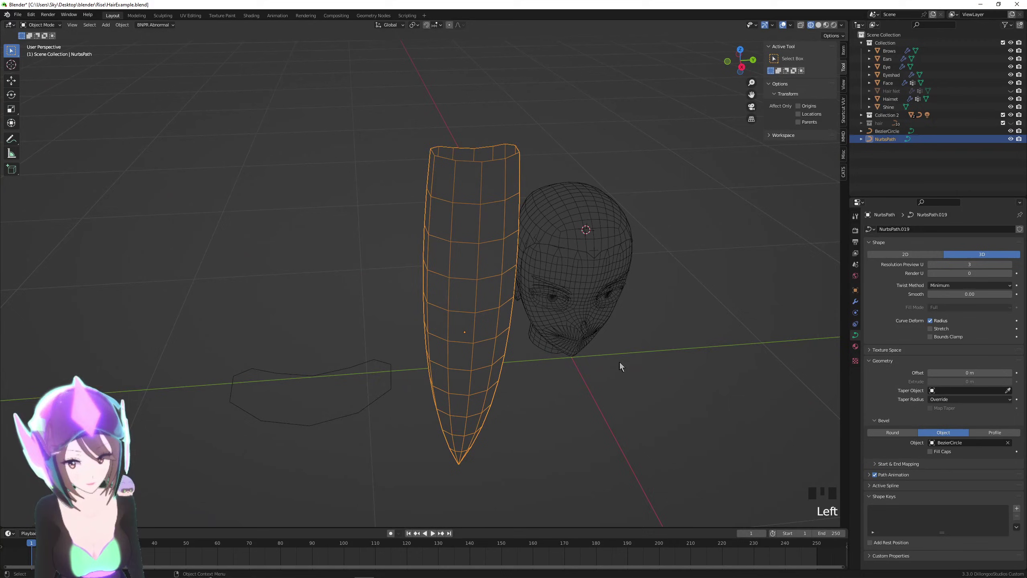
{"action": "scroll", "coordinate": [553, 389], "scroll_direction": "up", "scroll_amount": 1}
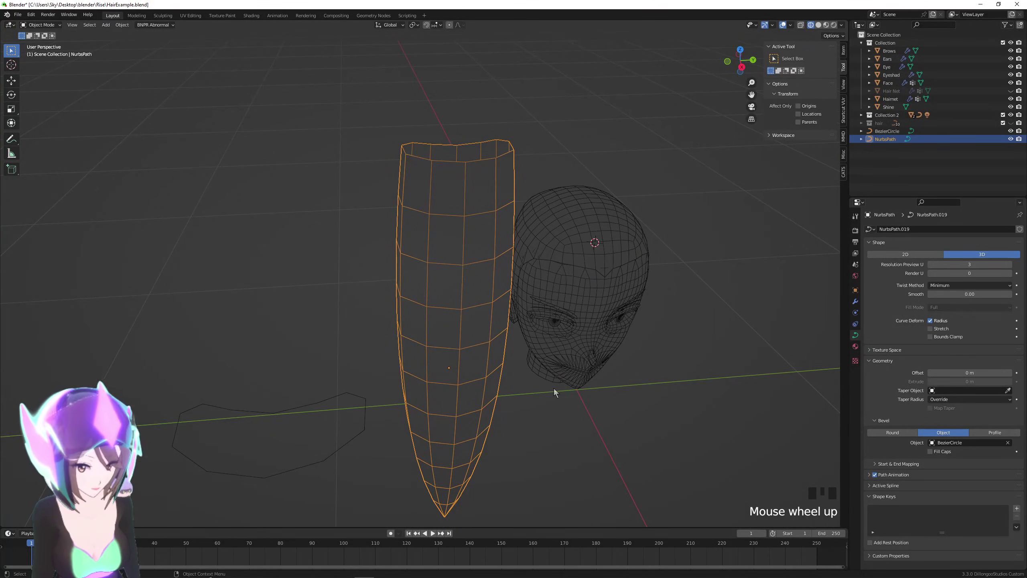
{"action": "scroll", "coordinate": [532, 401], "scroll_direction": "down", "scroll_amount": 1}
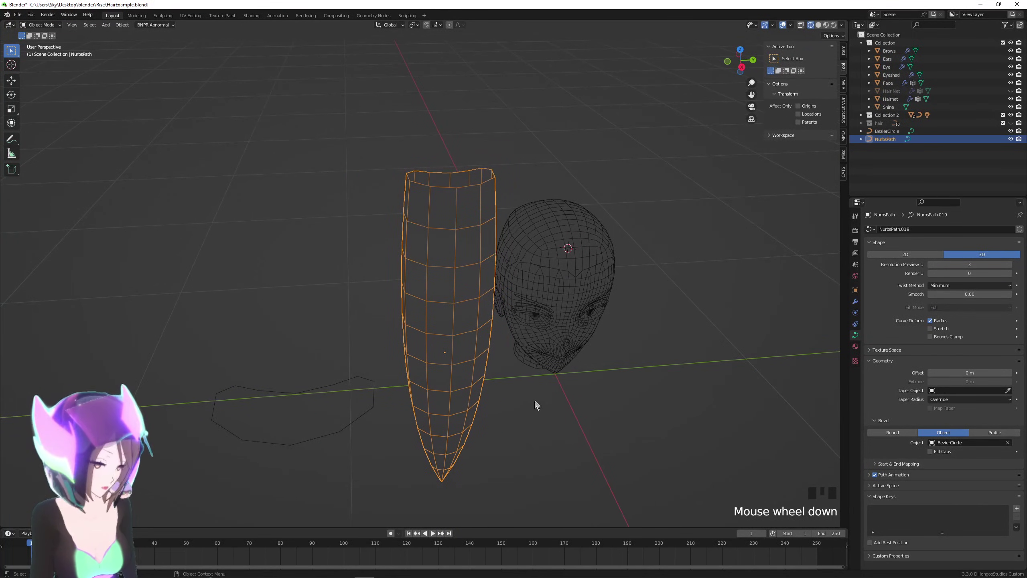
{"action": "middle_click_drag", "start_coordinate": [536, 405], "coordinate": [559, 402]}
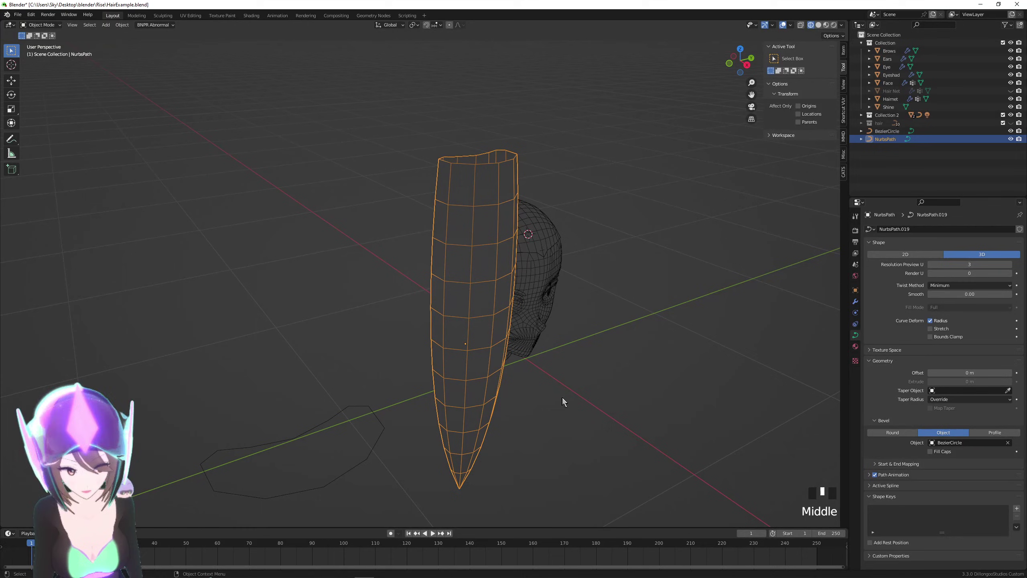
Try the strand's Resolution Preview U at 5 and 2, and return it to 3.
{"action": "left_click", "coordinate": [1010, 265]}
{"action": "left_click", "coordinate": [1009, 265]}
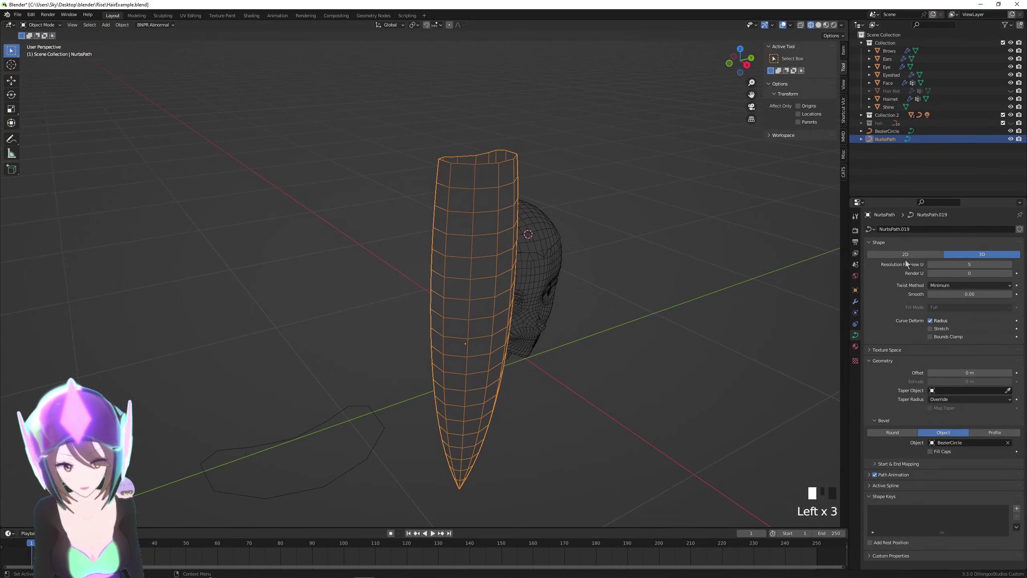
{"action": "left_click", "coordinate": [930, 265]}
{"action": "left_click", "coordinate": [930, 265]}
{"action": "left_click", "coordinate": [930, 265]}
{"action": "left_click", "coordinate": [930, 265]}
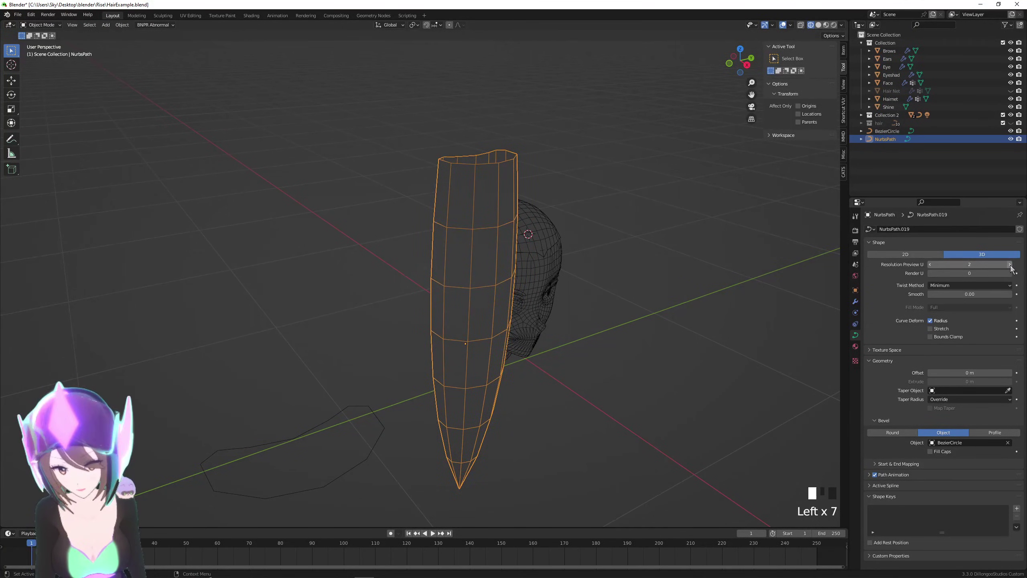
{"action": "left_click", "coordinate": [1010, 265]}
{"action": "left_click", "coordinate": [1010, 265]}
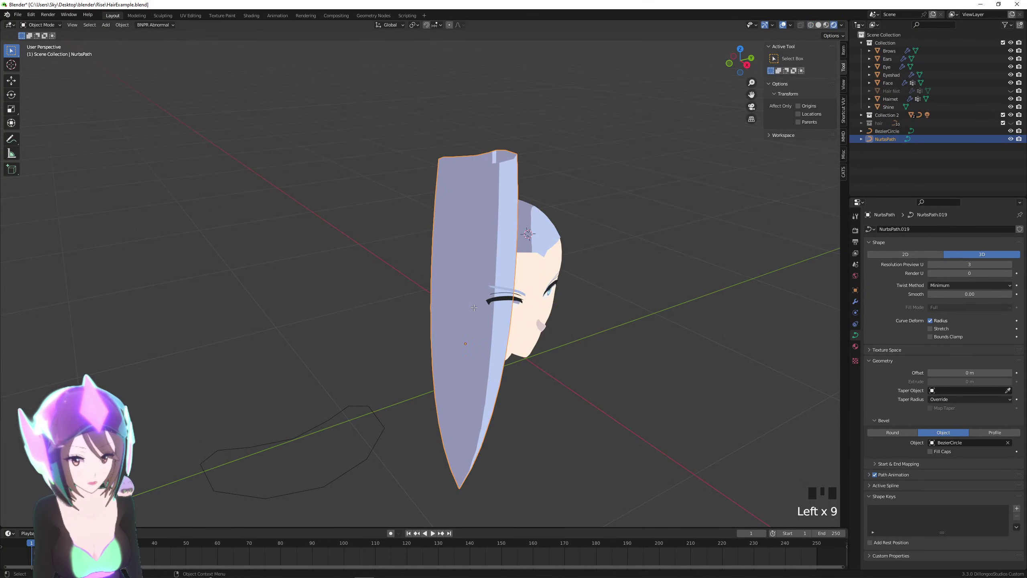
Edit the strand's control points so it curves around the side of the head beside the face.
{"action": "key", "text": "Tab"}
{"action": "scroll", "coordinate": [474, 308], "scroll_direction": "up", "scroll_amount": 1}
{"action": "scroll", "coordinate": [605, 308], "scroll_direction": "down", "scroll_amount": 2}
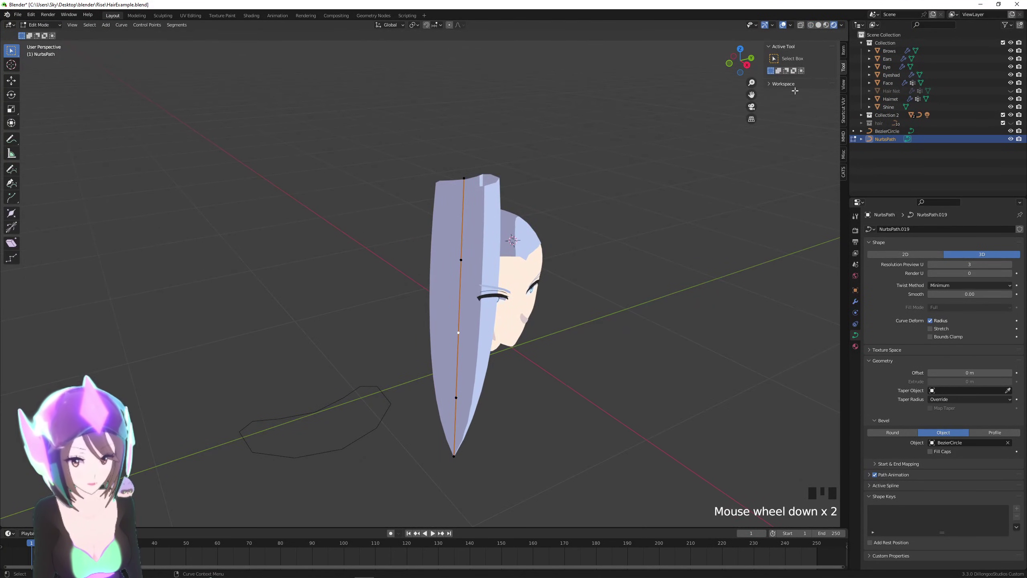
{"action": "left_click", "coordinate": [731, 65]}
{"action": "left_click_drag", "start_coordinate": [432, 227], "coordinate": [525, 410]}
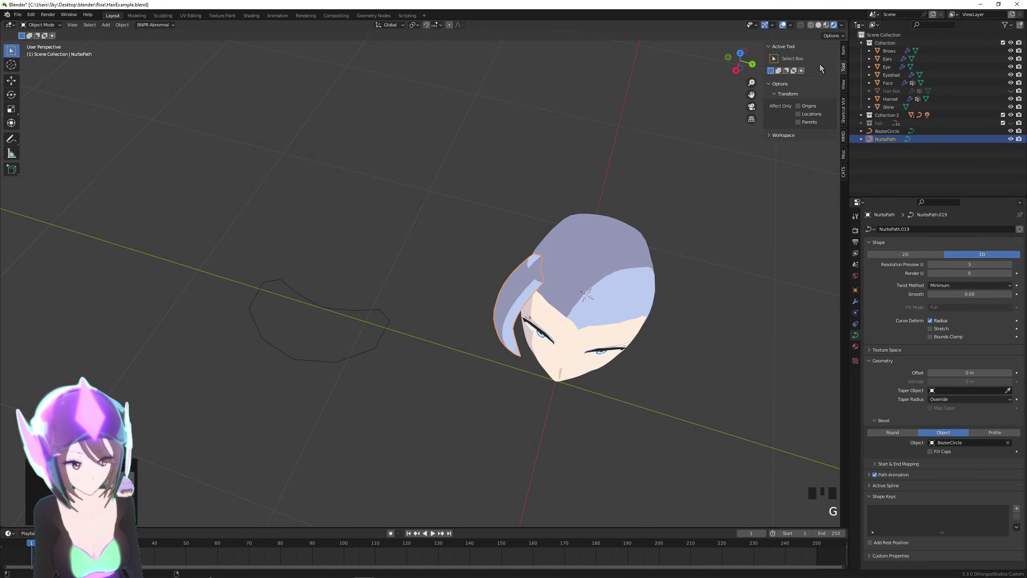
Add a Mirror modifier to the strand on the Y axis with Face as the mirror object.
{"action": "left_click", "coordinate": [736, 71]}
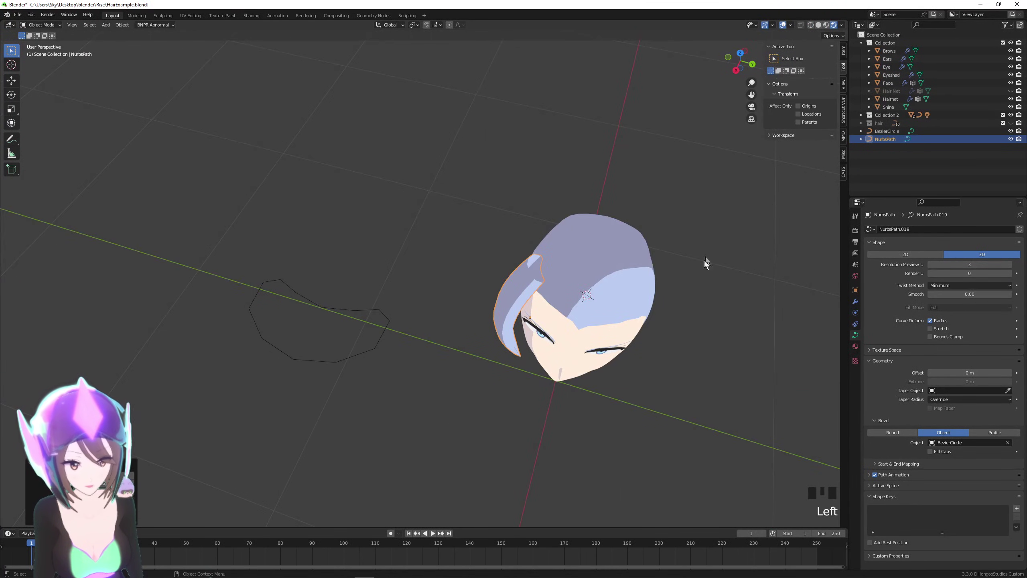
{"action": "left_click", "coordinate": [733, 71]}
{"action": "left_click", "coordinate": [856, 303]}
{"action": "left_click", "coordinate": [905, 230]}
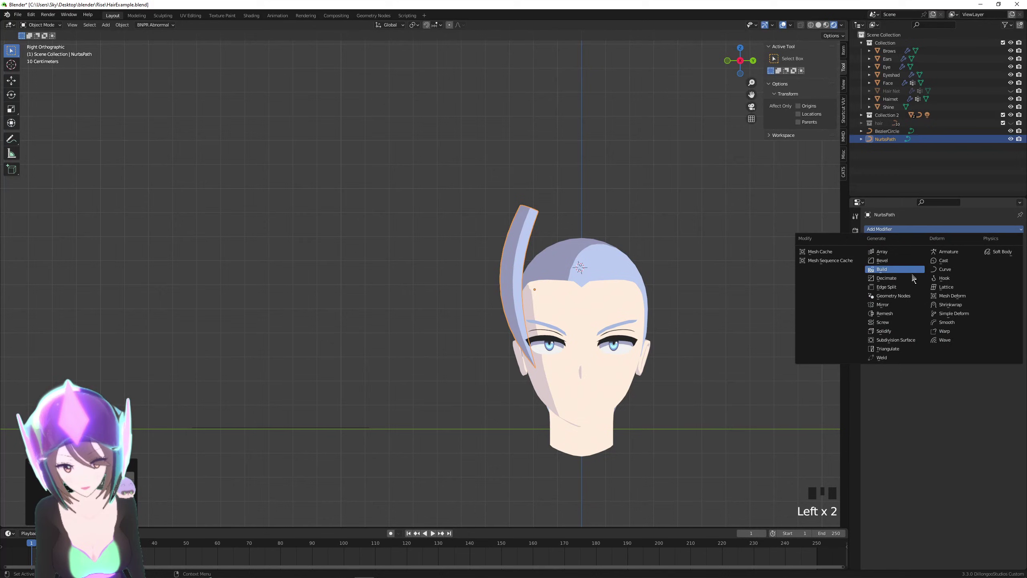
{"action": "left_click", "coordinate": [889, 322]}
{"action": "middle_click_drag", "start_coordinate": [724, 170], "coordinate": [745, 141]}
{"action": "left_click", "coordinate": [739, 61]}
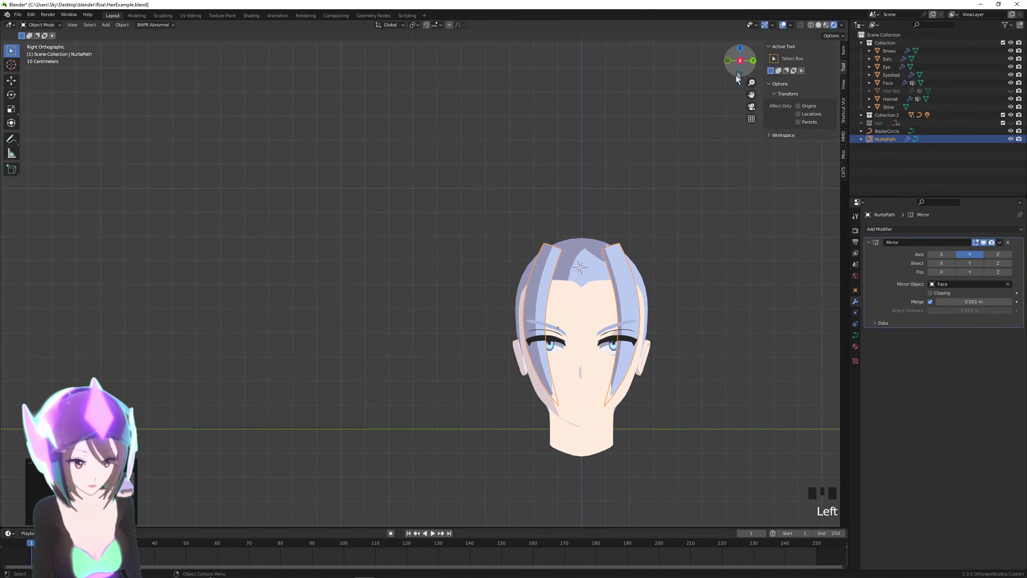
Extrude the strand's root control point about 0.11 m toward the centre of the head.
{"action": "scroll", "coordinate": [382, 358], "scroll_direction": "up", "scroll_amount": 6}
{"action": "key", "text": "ctrl+z"}
{"action": "left_click", "coordinate": [455, 397]}
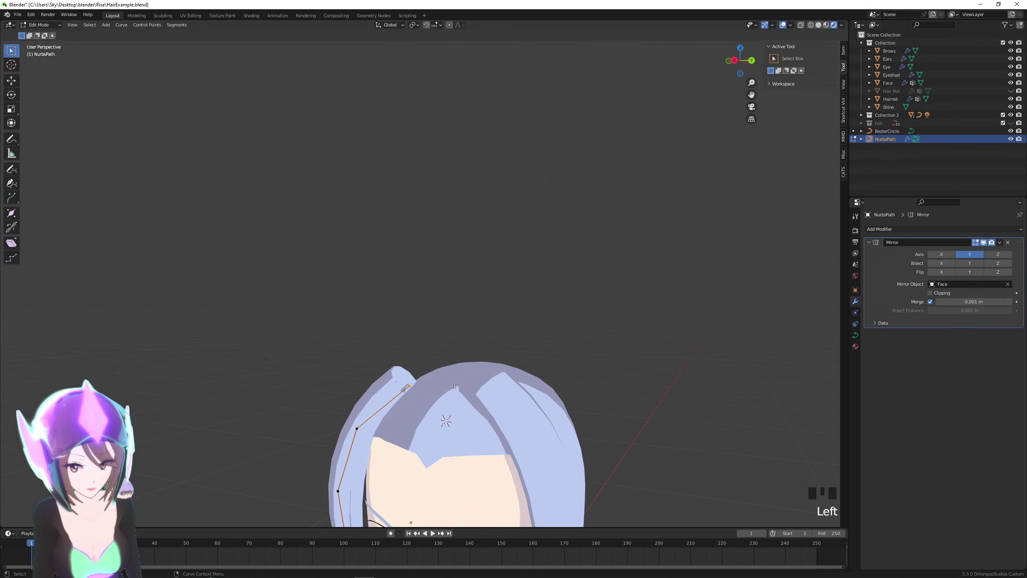
{"action": "key", "text": "e"}
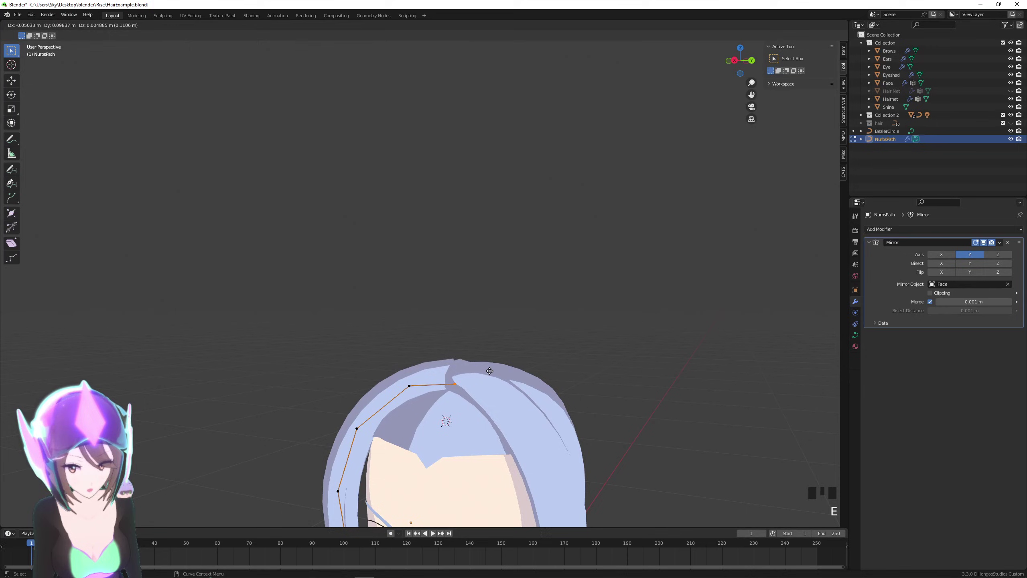
{"action": "left_click", "coordinate": [490, 375]}
Try subdividing the segment between the two control points just below the strand's root.
{"action": "left_click", "coordinate": [358, 425]}
{"action": "left_click", "coordinate": [408, 385], "text": "shift"}
{"action": "right_click", "coordinate": [349, 357]}
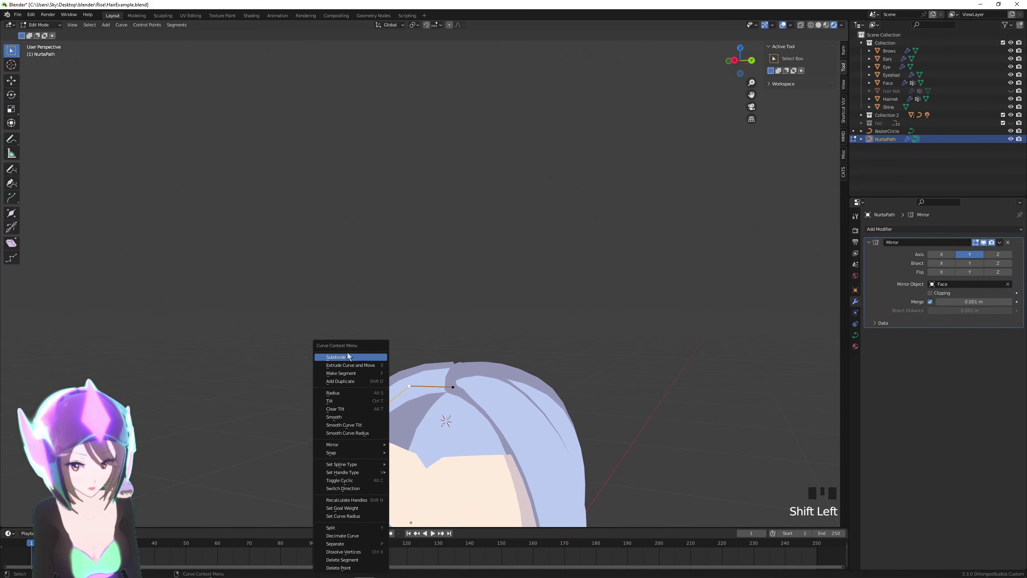
{"action": "left_click", "coordinate": [351, 356]}
Move the strand's root control point about 0.04 m down toward the hairline at the centre part.
{"action": "middle_click_drag", "start_coordinate": [470, 390], "coordinate": [491, 392]}
{"action": "left_click", "coordinate": [453, 387]}
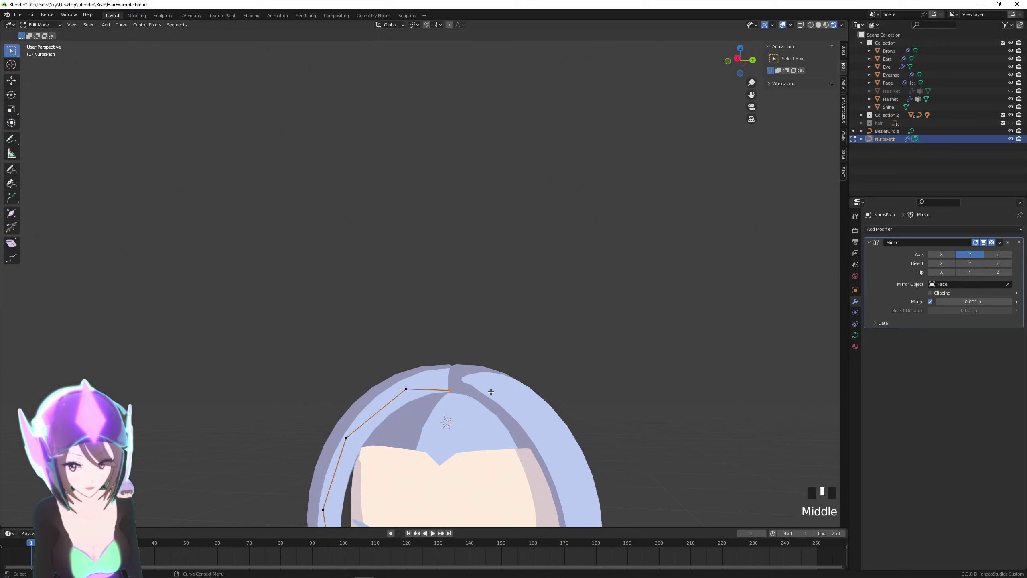
{"action": "key", "text": "g"}
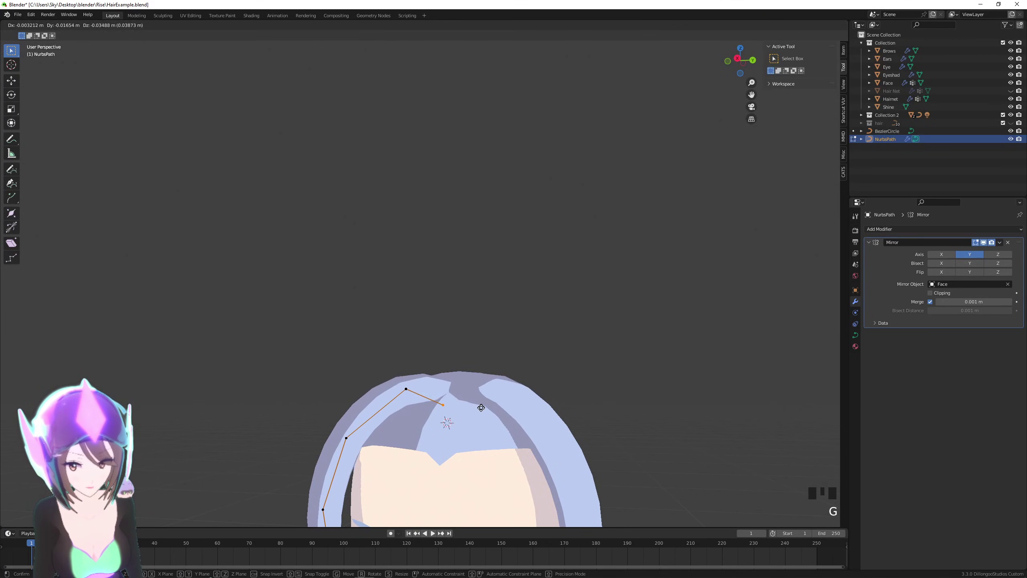
{"action": "left_click", "coordinate": [482, 409]}
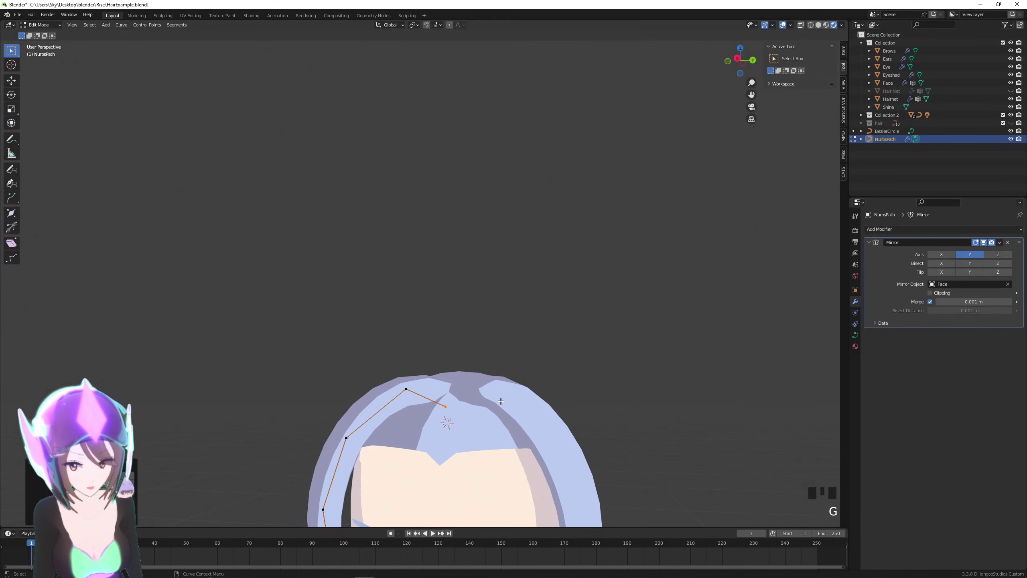
Move the strand's root control point forward along the X axis, toward the front of the head.
{"action": "middle_click_drag", "start_coordinate": [483, 409], "coordinate": [462, 347]}
{"action": "scroll", "coordinate": [494, 432], "scroll_direction": "up", "scroll_amount": 3}
{"action": "scroll", "coordinate": [462, 347], "scroll_direction": "down", "scroll_amount": 4}
{"action": "key", "text": "g"}
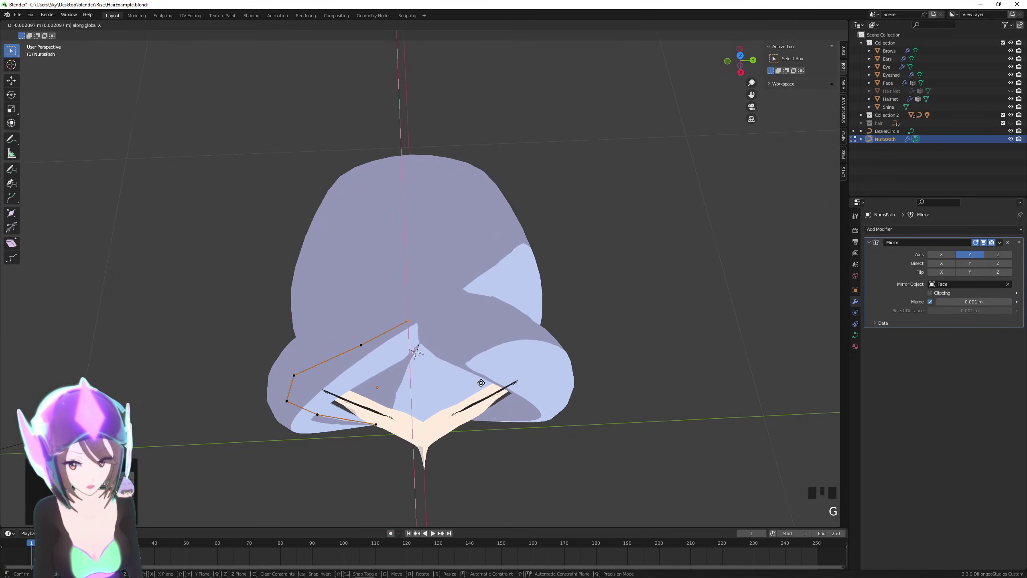
{"action": "key", "text": "x"}
{"action": "left_click", "coordinate": [478, 394]}
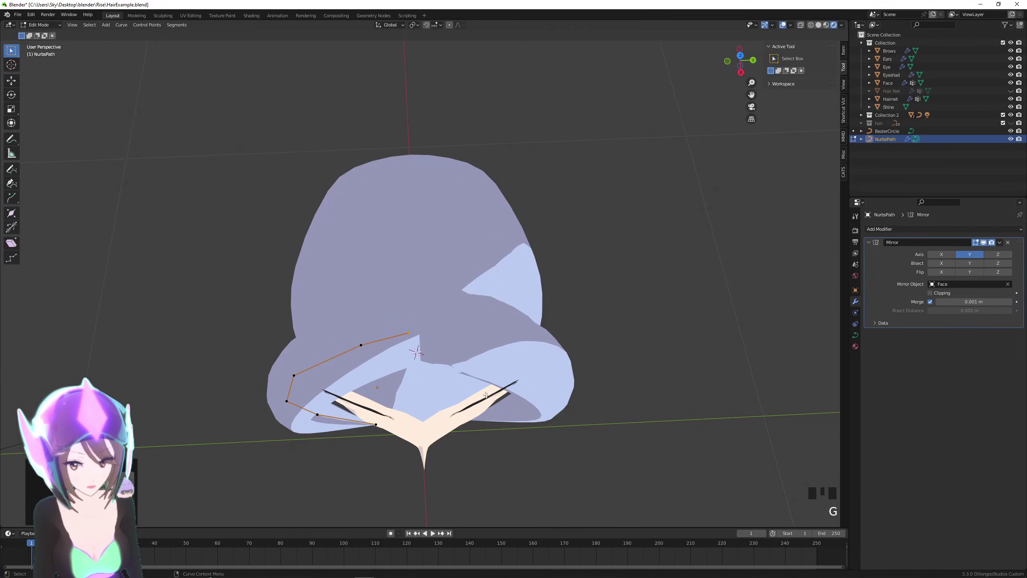
Show the model in wireframe and reposition the strand's root control point beside the centre part.
{"action": "middle_click_drag", "start_coordinate": [479, 395], "coordinate": [493, 359]}
{"action": "middle_click_drag", "start_coordinate": [494, 359], "coordinate": [483, 382]}
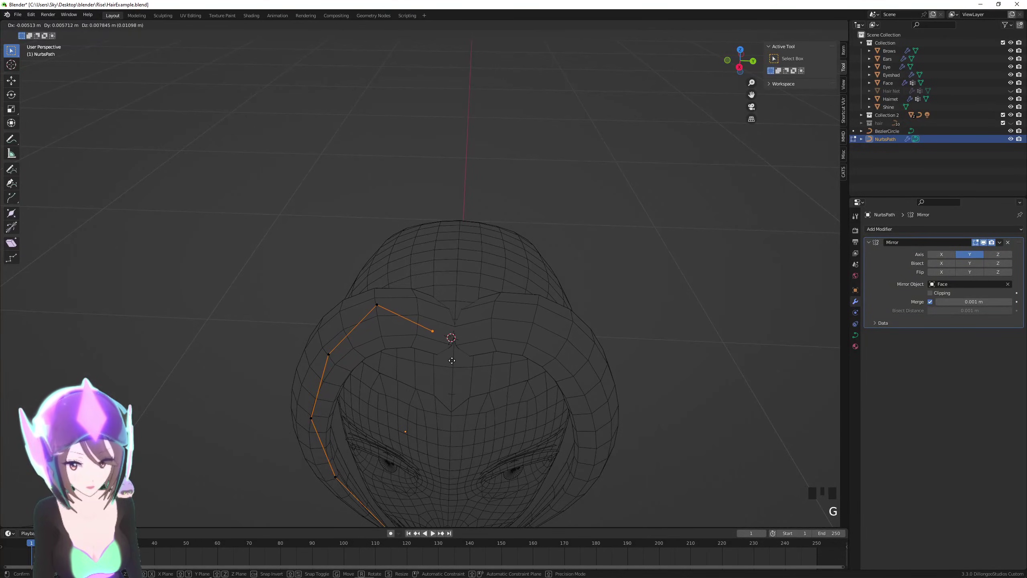
{"action": "left_click", "coordinate": [468, 362]}
{"action": "middle_click_drag", "start_coordinate": [468, 363], "coordinate": [442, 353]}
{"action": "scroll", "coordinate": [446, 356], "scroll_direction": "up", "scroll_amount": 3}
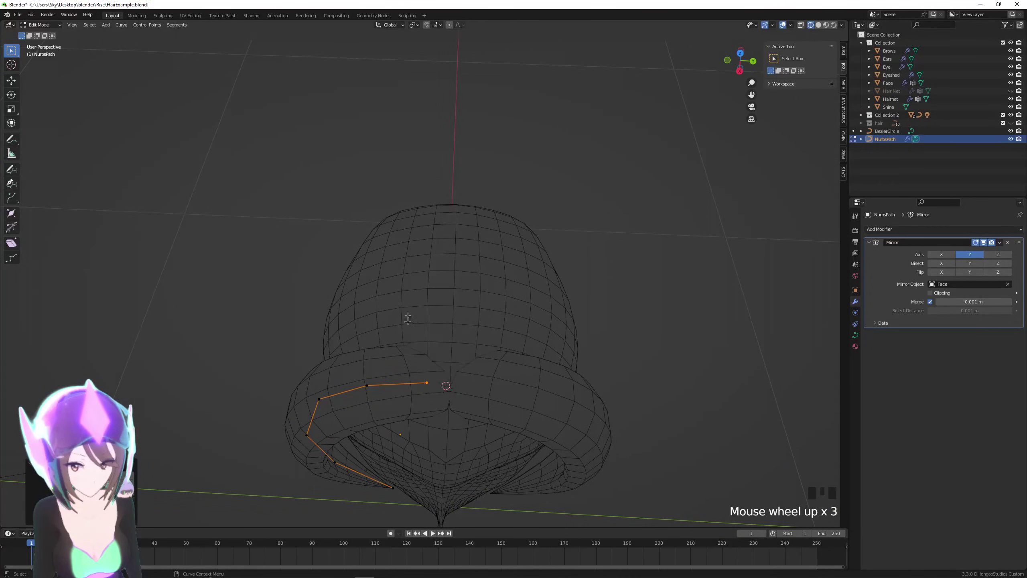
Sketch annotation strokes for the centre part and the strand directions down one side of the head, and undo them.
{"action": "left_click", "coordinate": [10, 140]}
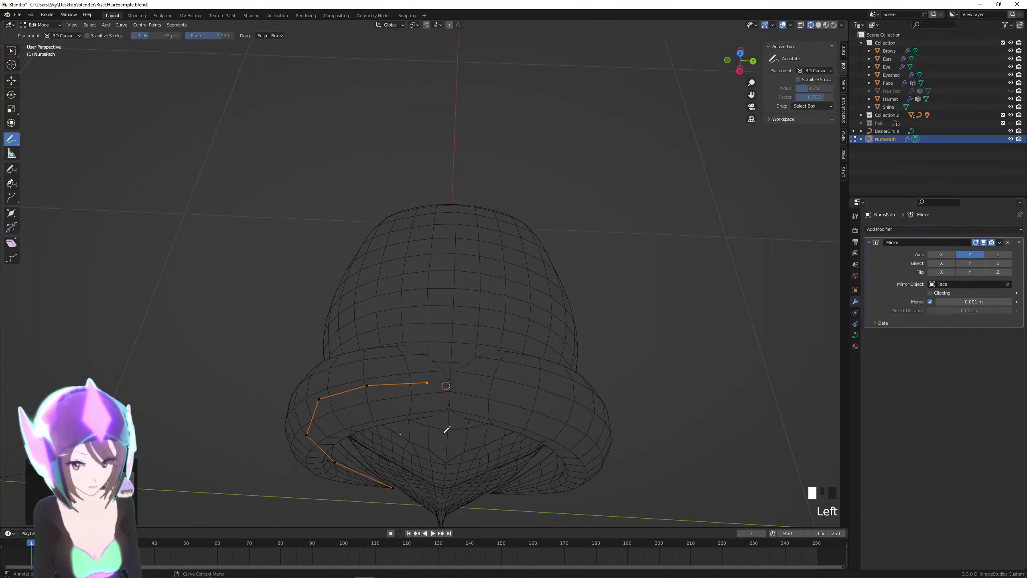
{"action": "left_click_drag", "start_coordinate": [449, 442], "coordinate": [458, 277]}
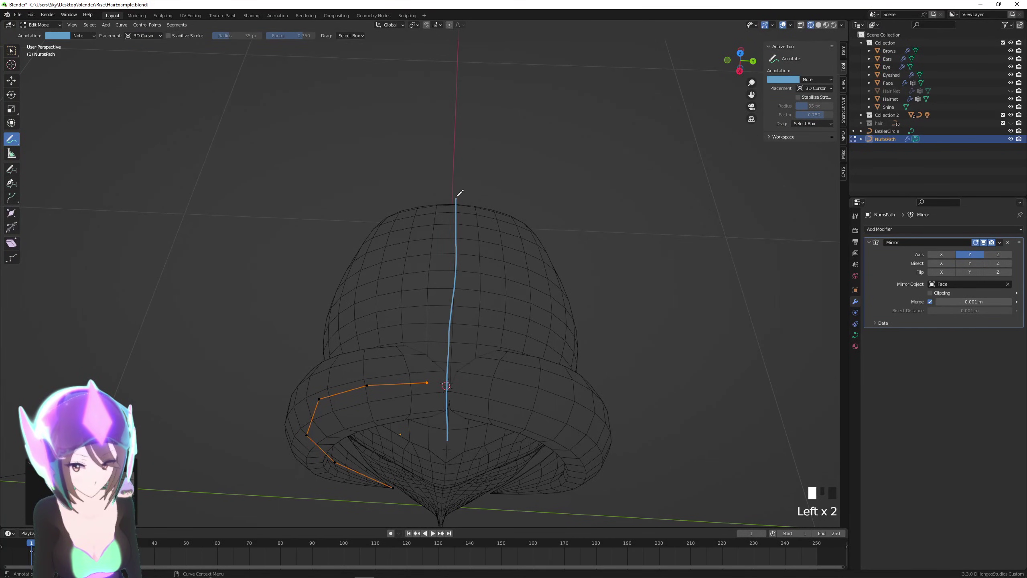
{"action": "left_click_drag", "start_coordinate": [443, 315], "coordinate": [318, 321]}
{"action": "left_click_drag", "start_coordinate": [443, 278], "coordinate": [308, 284]}
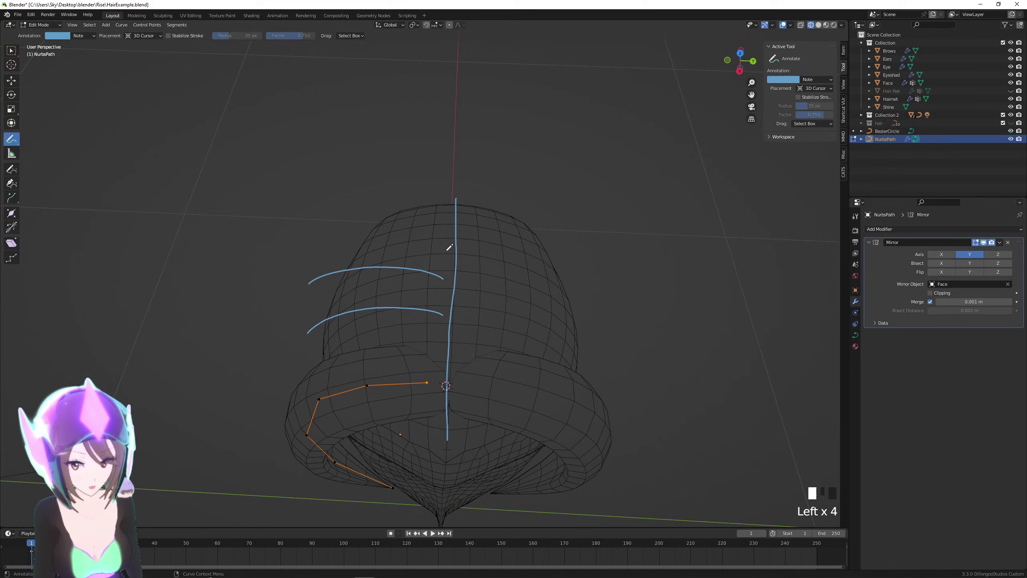
{"action": "left_click_drag", "start_coordinate": [446, 251], "coordinate": [353, 215]}
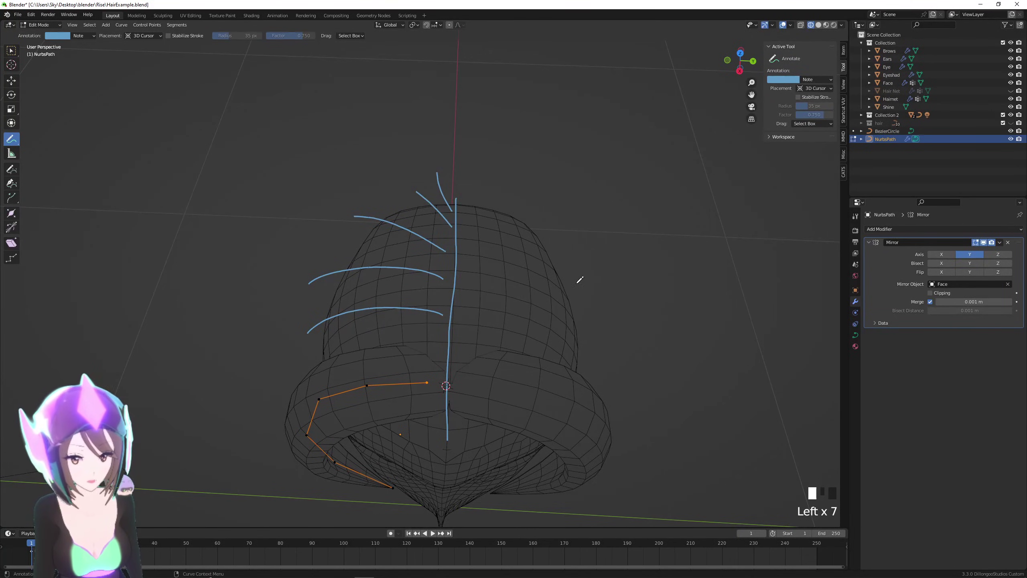
{"action": "key", "text": "ctrl+z"}
Set the mirrored strand's origin to the 3D cursor in Object Mode.
{"action": "scroll", "coordinate": [486, 438], "scroll_direction": "up", "scroll_amount": 2}
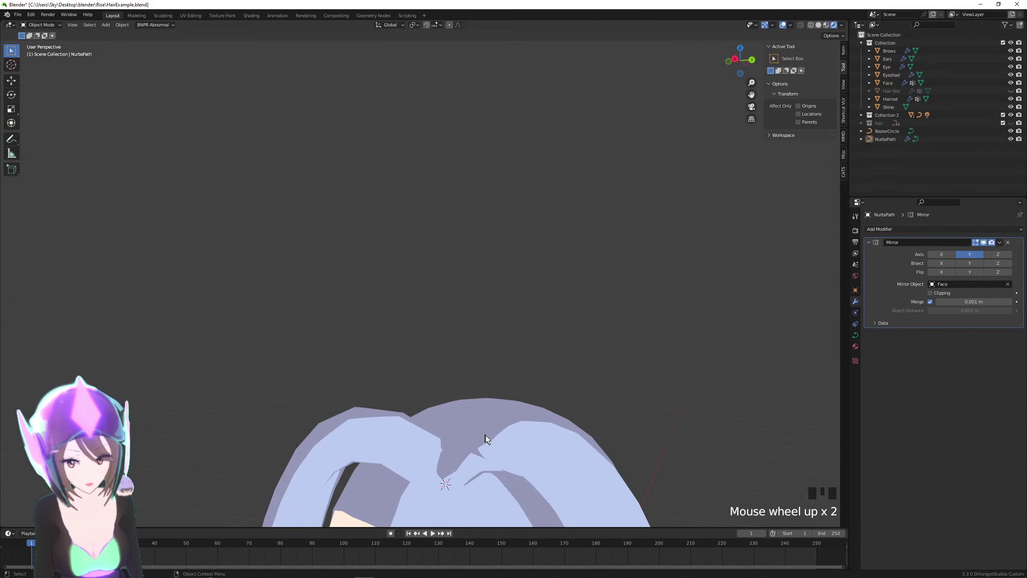
{"action": "middle_click_drag", "start_coordinate": [540, 421], "coordinate": [558, 312], "text": "shift"}
{"action": "left_click", "coordinate": [417, 342]}
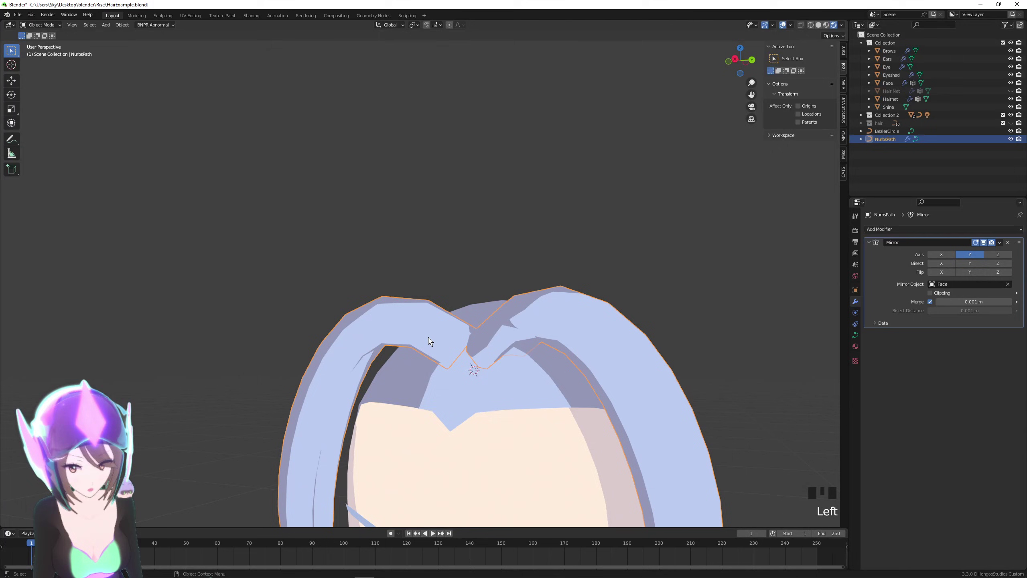
{"action": "right_click", "coordinate": [418, 342]}
{"action": "mouse_move", "coordinate": [430, 338]}
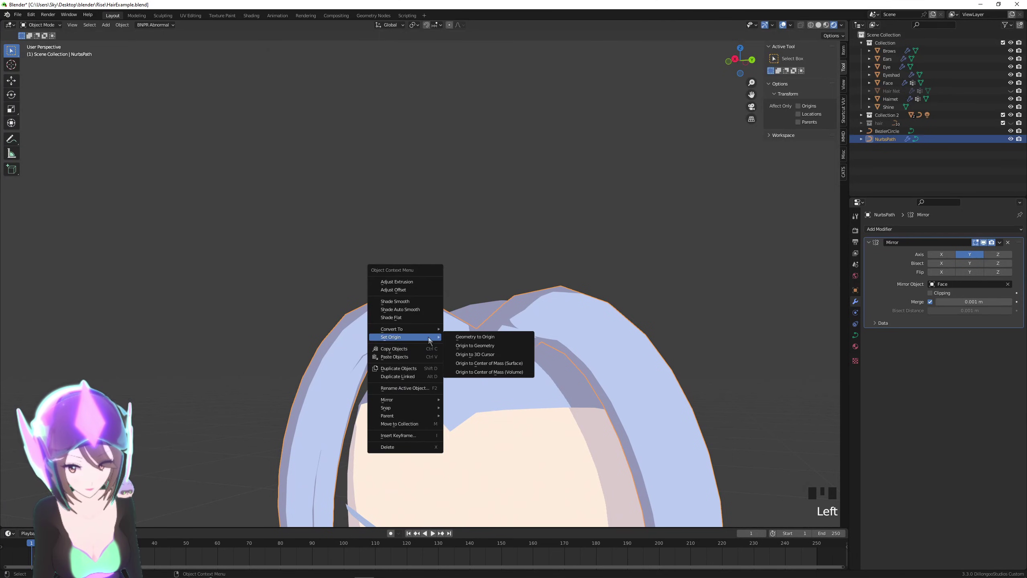
{"action": "left_click", "coordinate": [496, 358]}
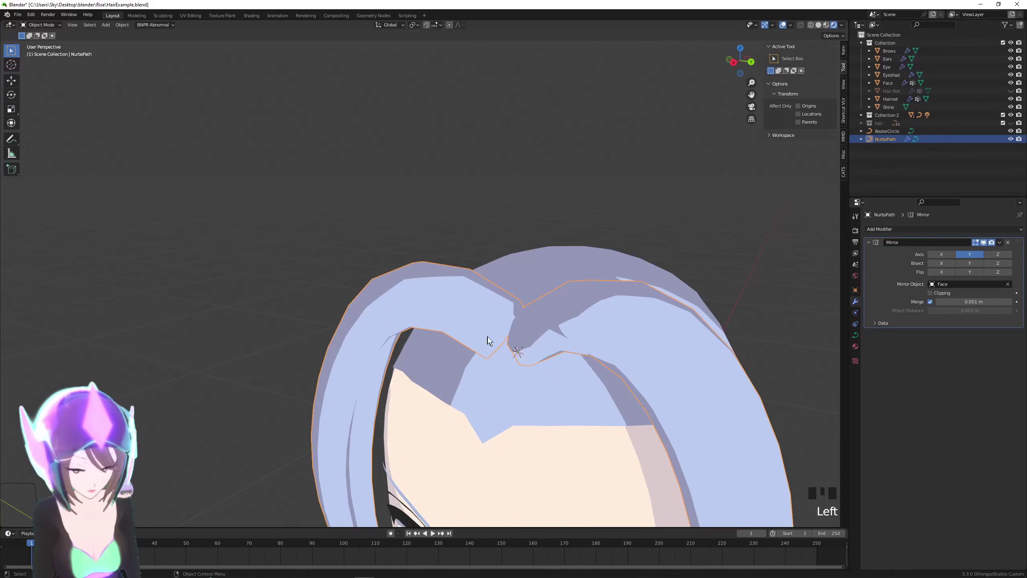
Duplicate the mirrored strand, rotate the copy, and place it behind the first strand on the head.
{"action": "middle_click_drag", "start_coordinate": [489, 340], "coordinate": [523, 395]}
{"action": "scroll", "coordinate": [558, 355], "scroll_direction": "down", "scroll_amount": 3}
{"action": "left_click", "coordinate": [737, 69]}
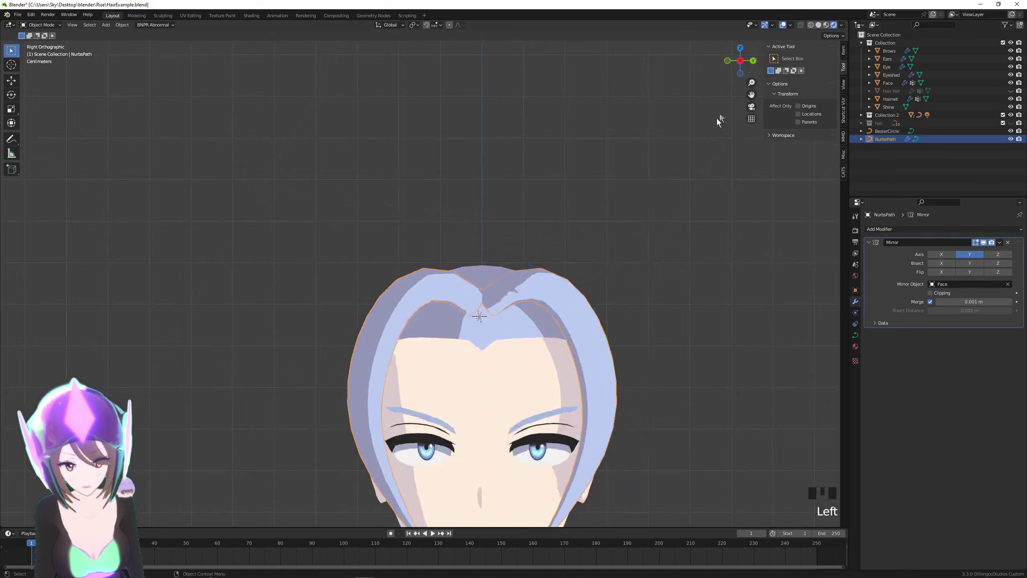
{"action": "middle_click_drag", "start_coordinate": [575, 271], "coordinate": [566, 312]}
{"action": "key", "text": "shift+d"}
{"action": "right_click", "coordinate": [578, 399]}
{"action": "key", "text": "r"}
{"action": "left_click", "coordinate": [546, 335]}
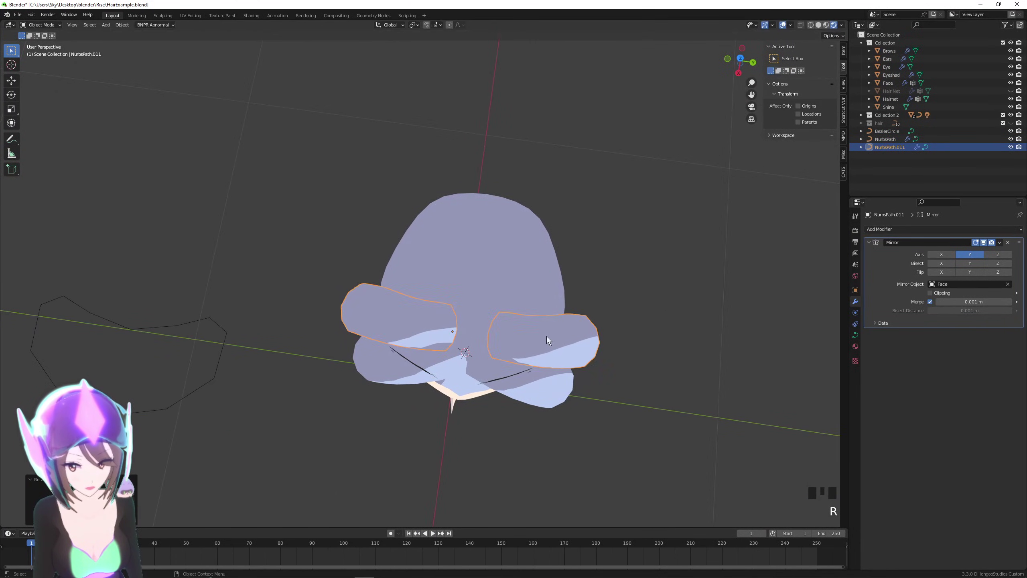
{"action": "key", "text": "g"}
{"action": "left_click", "coordinate": [537, 372]}
Edit the duplicated strand from the front, moving its root control point down and in toward the centre part.
{"action": "middle_click_drag", "start_coordinate": [538, 373], "coordinate": [556, 312]}
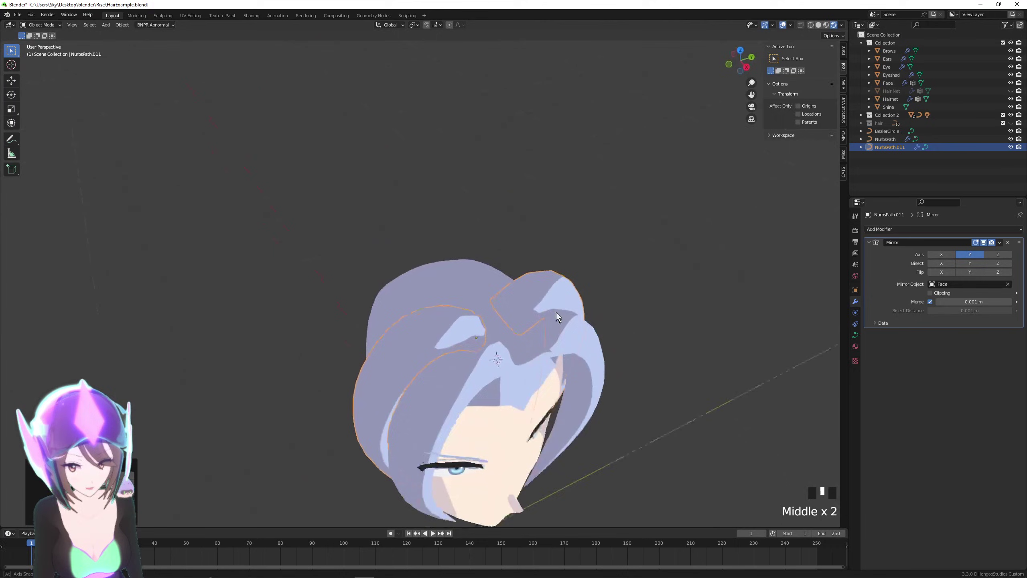
{"action": "left_click", "coordinate": [743, 69]}
{"action": "left_click", "coordinate": [41, 26]}
{"action": "left_click", "coordinate": [40, 43]}
{"action": "key", "text": "g"}
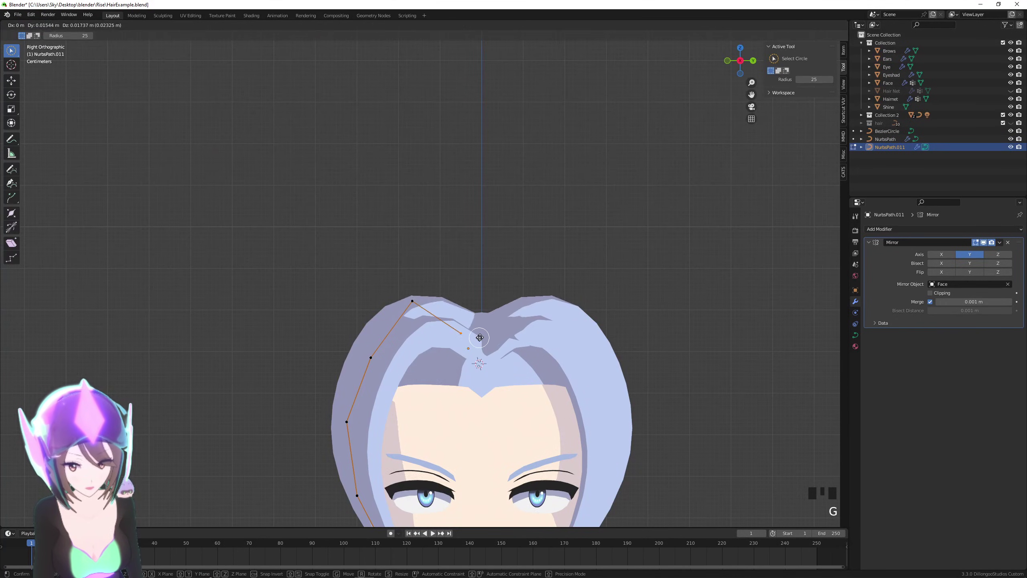
{"action": "left_click", "coordinate": [488, 339]}
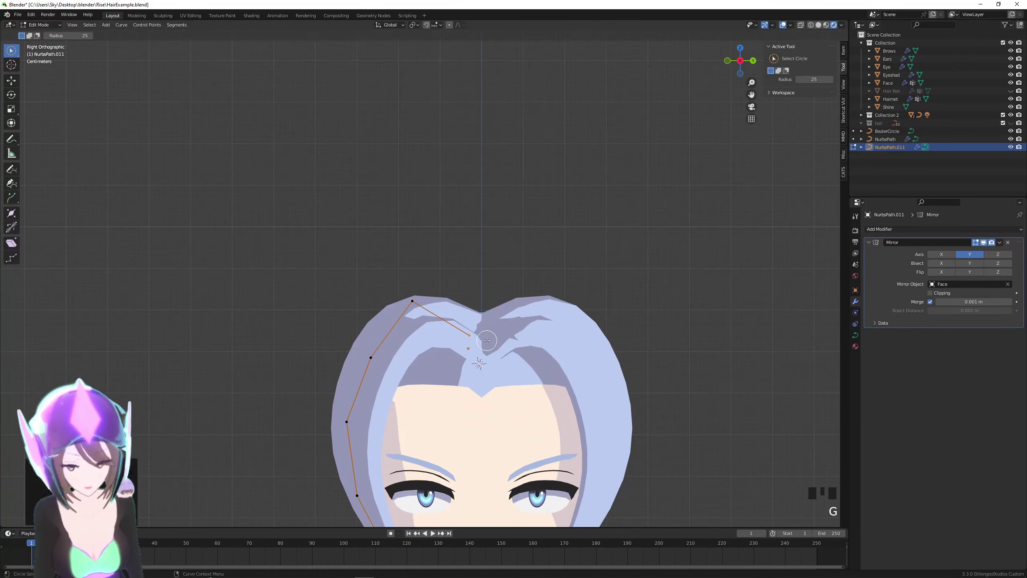
Duplicate the rearmost mirrored strand, place the copy behind it along the centre part, and rotate and shrink it to follow the head.
{"action": "middle_click_drag", "start_coordinate": [487, 340], "coordinate": [513, 314]}
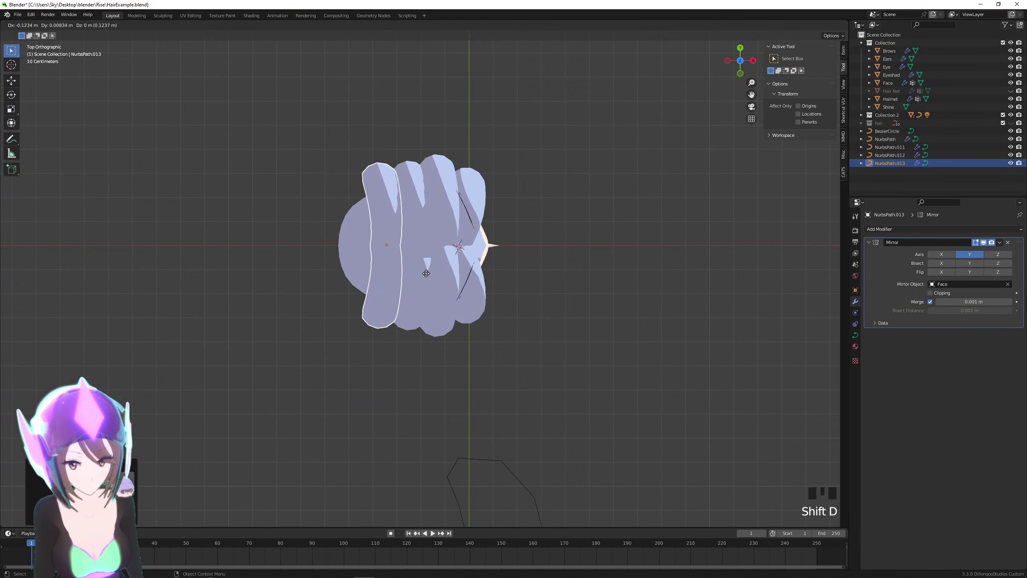
{"action": "left_click", "coordinate": [501, 245]}
{"action": "key", "text": "r"}
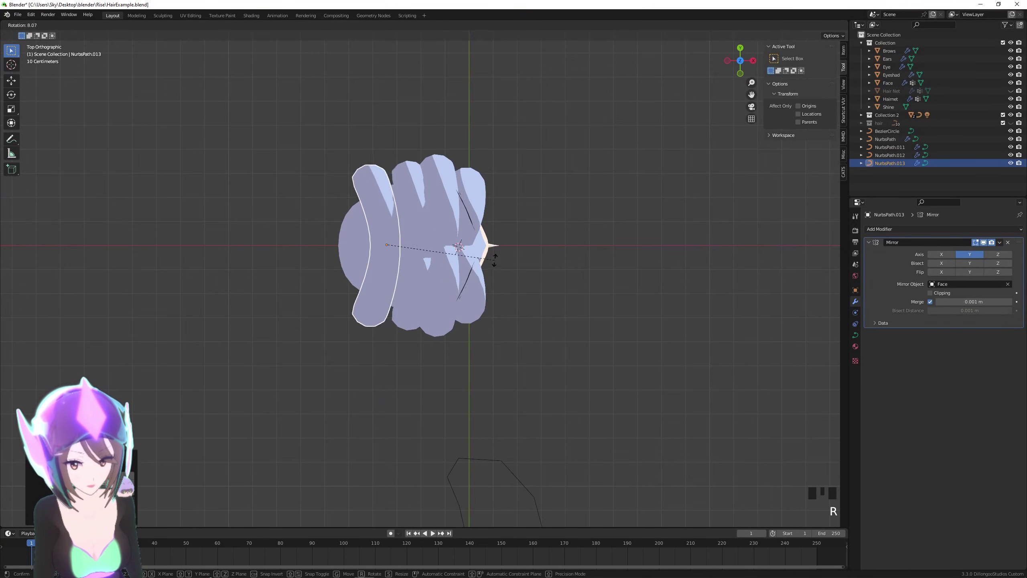
{"action": "key", "text": "s"}
{"action": "left_click", "coordinate": [525, 198]}
{"action": "key", "text": "g"}
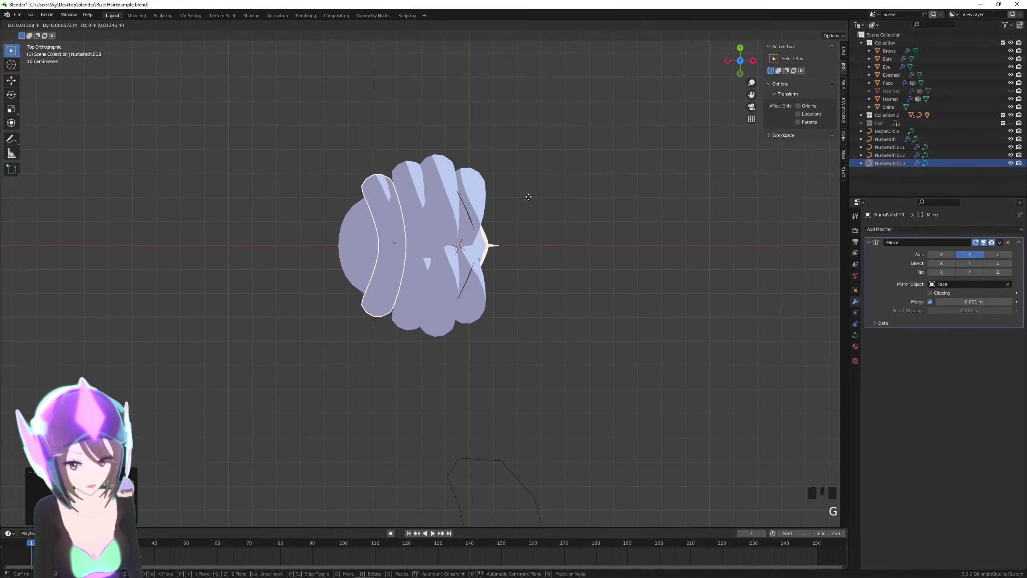
{"action": "left_click", "coordinate": [531, 201]}
Scale the second mirrored strand from the front down slightly.
{"action": "left_click", "coordinate": [453, 198]}
{"action": "key", "text": "s"}
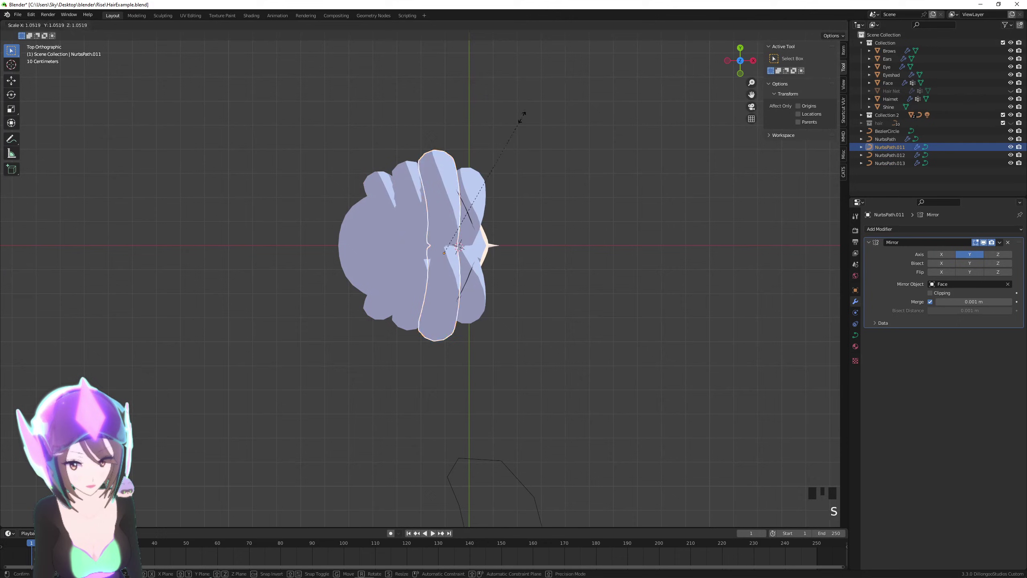
{"action": "left_click", "coordinate": [512, 124]}
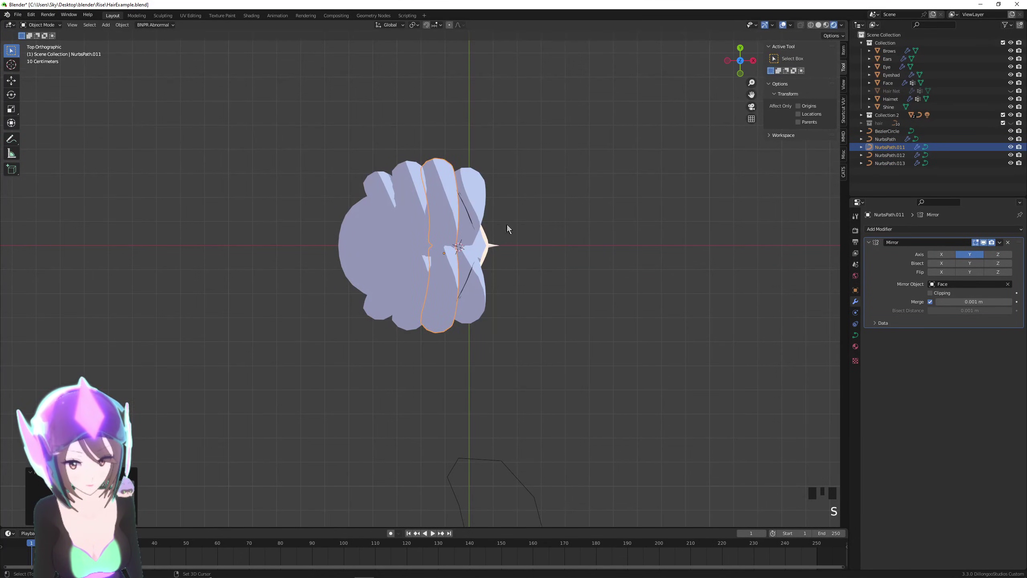
Duplicate the rearmost strand again, then scale, rotate and move the copy to angle around the back of the head.
{"action": "scroll", "coordinate": [507, 225], "scroll_direction": "up", "scroll_amount": 2}
{"action": "left_click", "coordinate": [432, 207]}
{"action": "key", "text": "shift+d"}
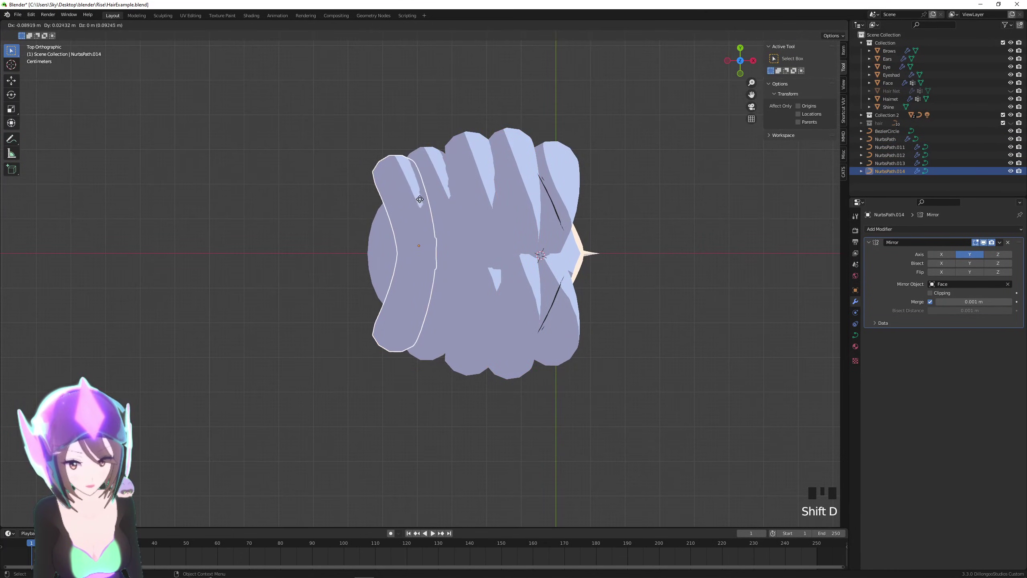
{"action": "left_click", "coordinate": [420, 199]}
{"action": "key", "text": "s"}
{"action": "left_click", "coordinate": [549, 154]}
{"action": "key", "text": "r"}
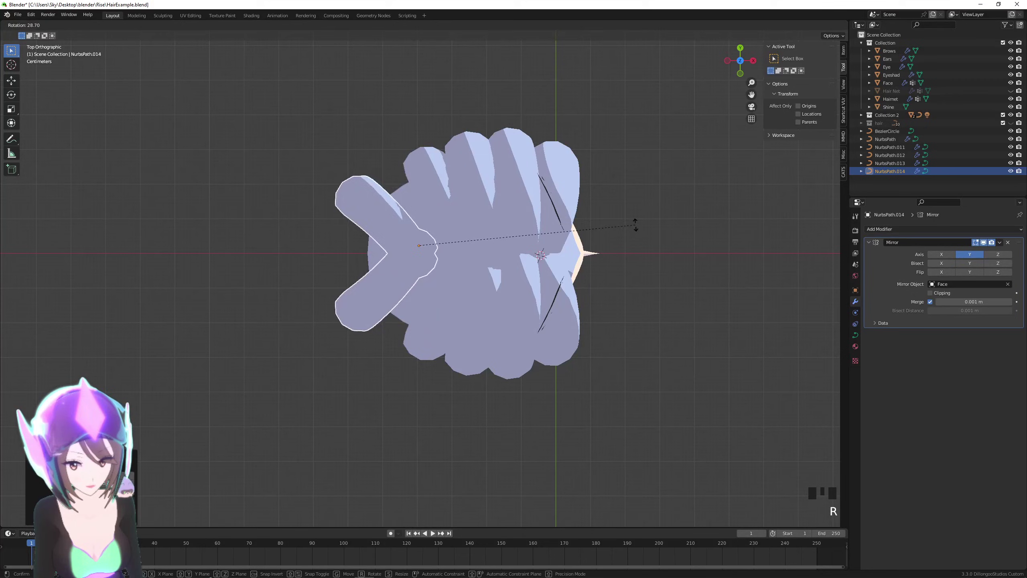
{"action": "left_click", "coordinate": [558, 172]}
{"action": "key", "text": "g"}
{"action": "left_click", "coordinate": [571, 186]}
{"action": "key", "text": "g"}
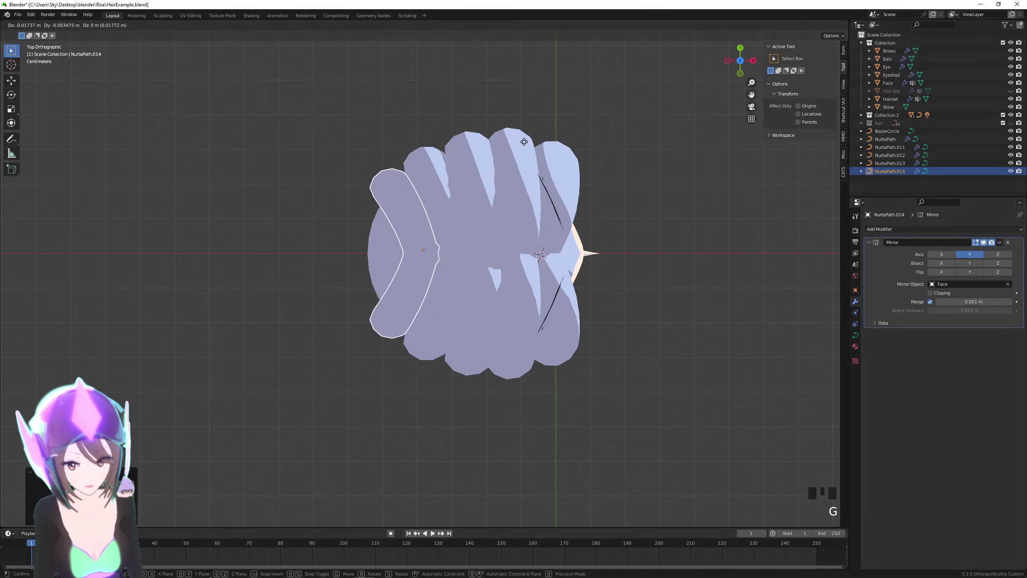
{"action": "left_click", "coordinate": [533, 143]}
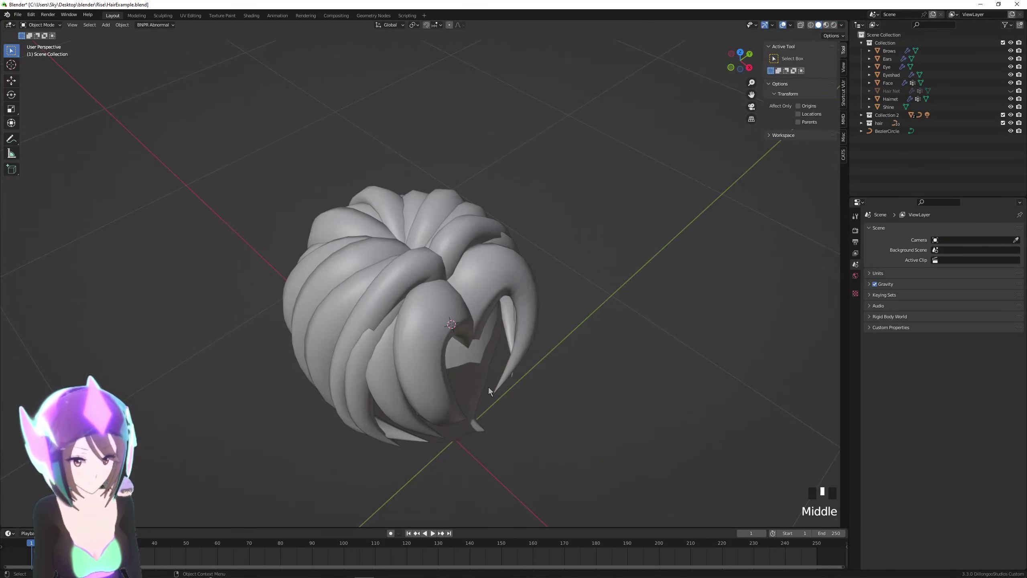
Sketch an annotation outline around the outer strand ends of the finished hair in top view.
{"action": "middle_click_drag", "start_coordinate": [488, 387], "coordinate": [470, 355]}
{"action": "scroll", "coordinate": [470, 348], "scroll_direction": "up", "scroll_amount": 2}
{"action": "scroll", "coordinate": [562, 275], "scroll_direction": "down", "scroll_amount": 2}
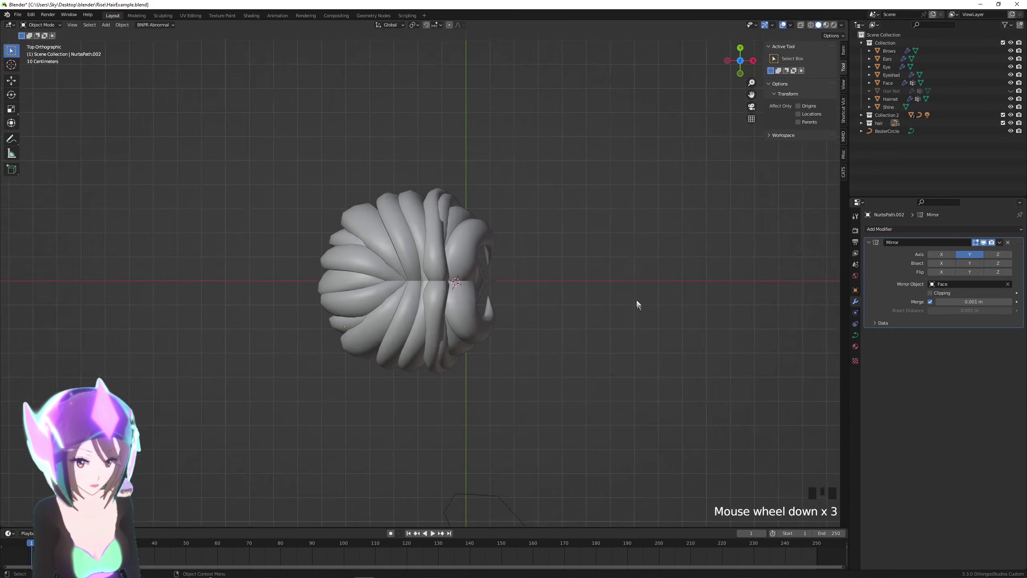
{"action": "scroll", "coordinate": [638, 303], "scroll_direction": "down", "scroll_amount": 1}
{"action": "scroll", "coordinate": [399, 221], "scroll_direction": "up", "scroll_amount": 4}
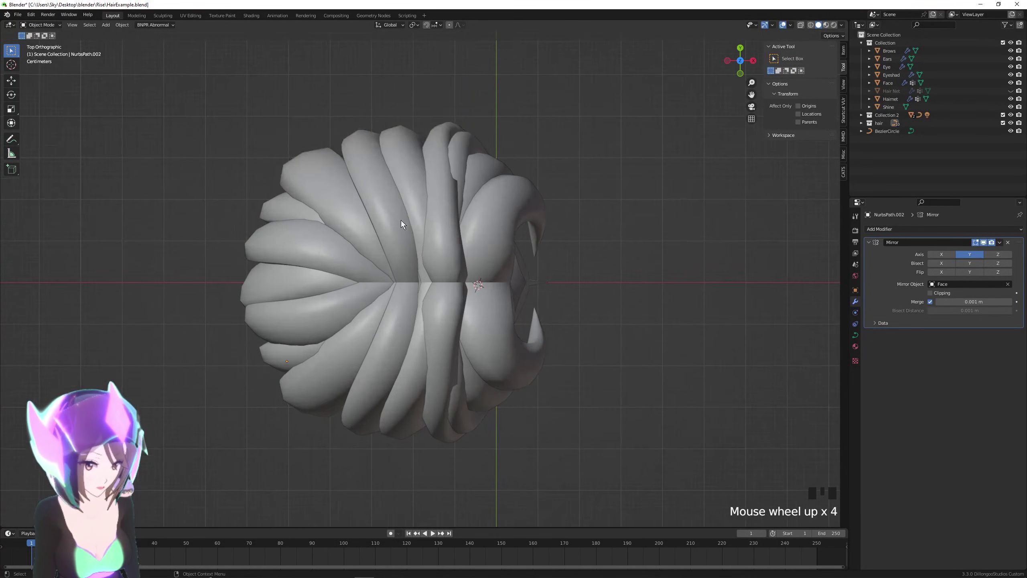
{"action": "scroll", "coordinate": [36, 149], "scroll_direction": "down", "scroll_amount": 1}
{"action": "left_click", "coordinate": [11, 139]}
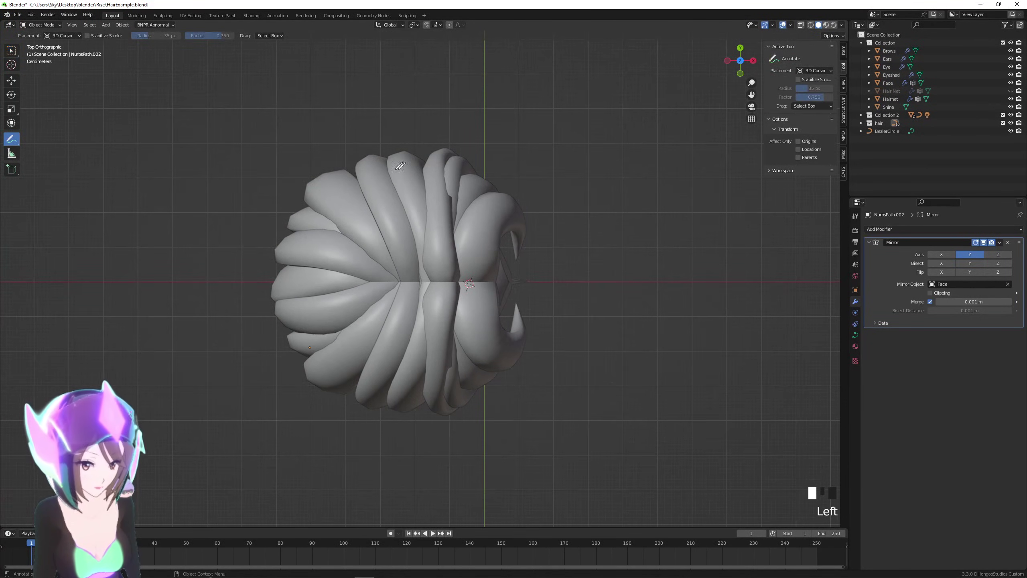
{"action": "left_click", "coordinate": [522, 223]}
{"action": "left_click_drag", "start_coordinate": [522, 223], "coordinate": [414, 145]}
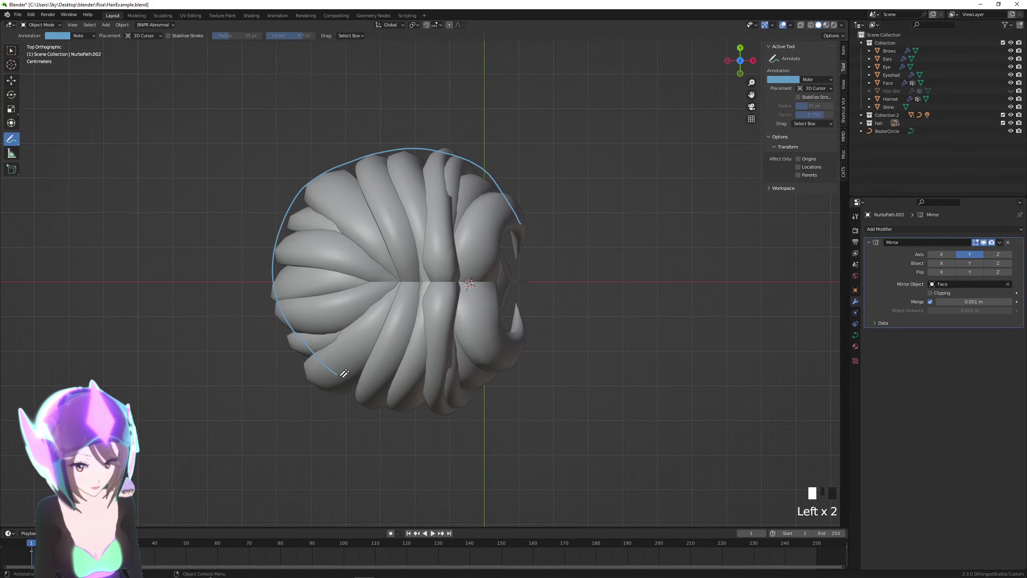
{"action": "left_click_drag", "start_coordinate": [341, 374], "coordinate": [510, 344]}
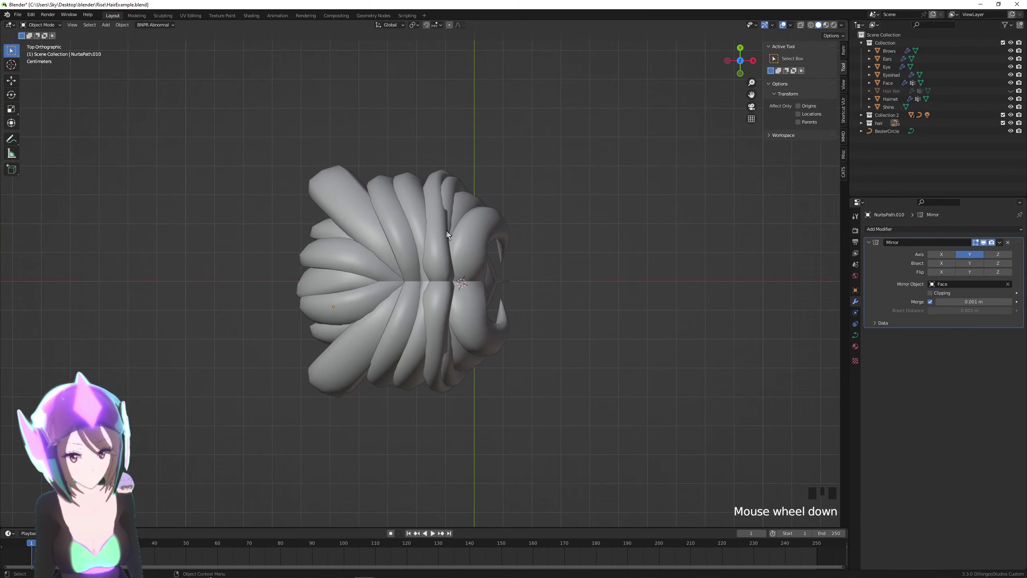
Move the protruding rear side strand's outer control points inward so its end follows the rounded outline of the hair.
{"action": "left_click", "coordinate": [339, 189]}
{"action": "left_click", "coordinate": [564, 249]}
{"action": "scroll", "coordinate": [366, 212], "scroll_direction": "up", "scroll_amount": 1}
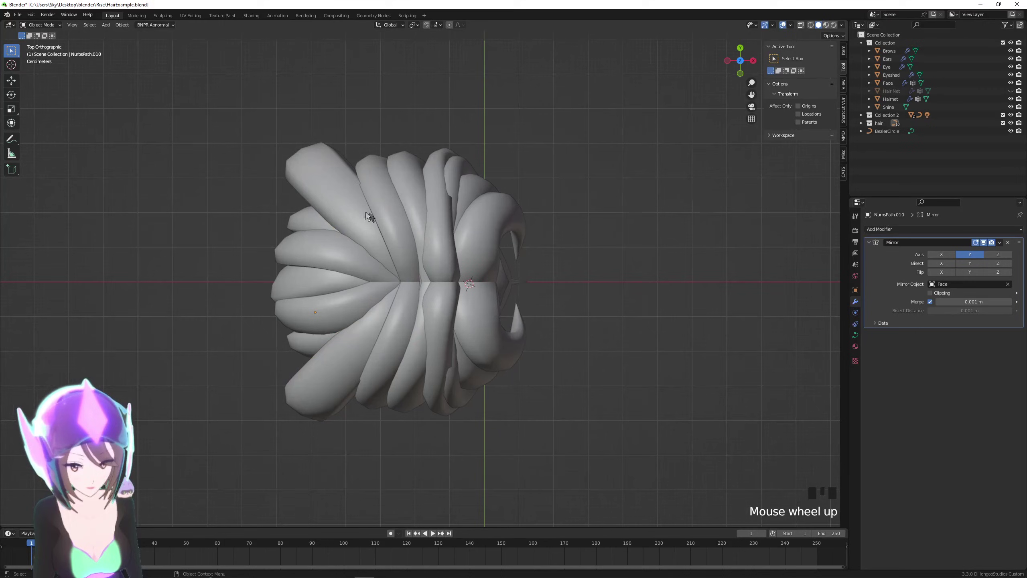
{"action": "key", "text": "Tab"}
{"action": "key", "text": "g"}
{"action": "key", "text": "g"}
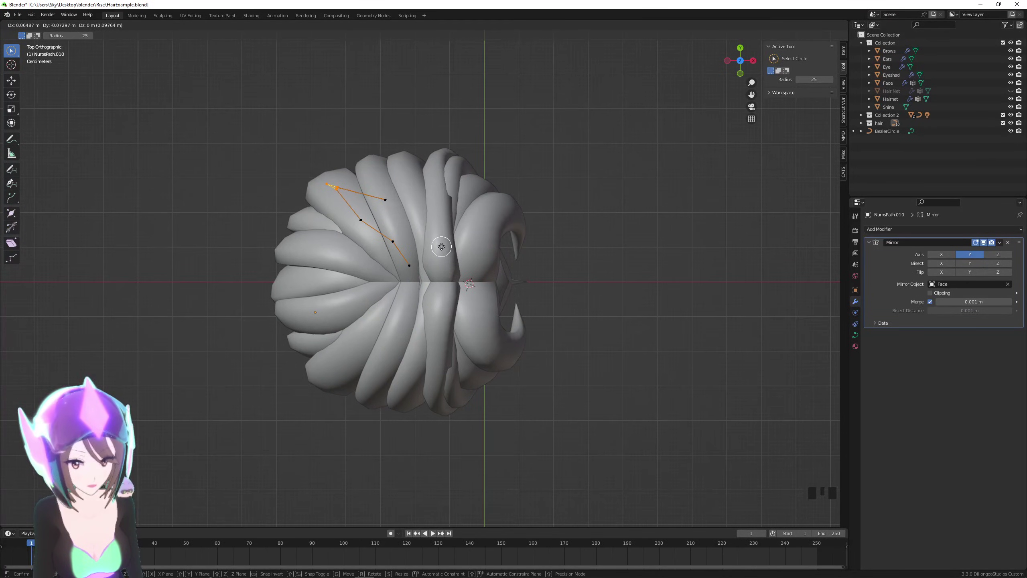
{"action": "left_click", "coordinate": [441, 245]}
Sketch annotation strokes for the round hair outline and the centre part, and undo them.
{"action": "left_click", "coordinate": [12, 139]}
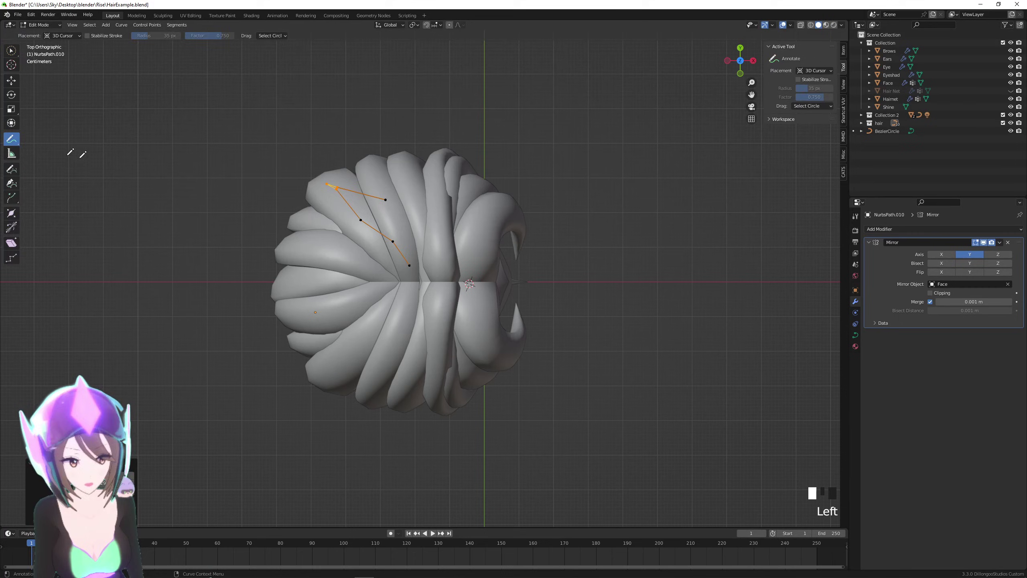
{"action": "key", "text": "Tab"}
{"action": "left_click", "coordinate": [11, 139]}
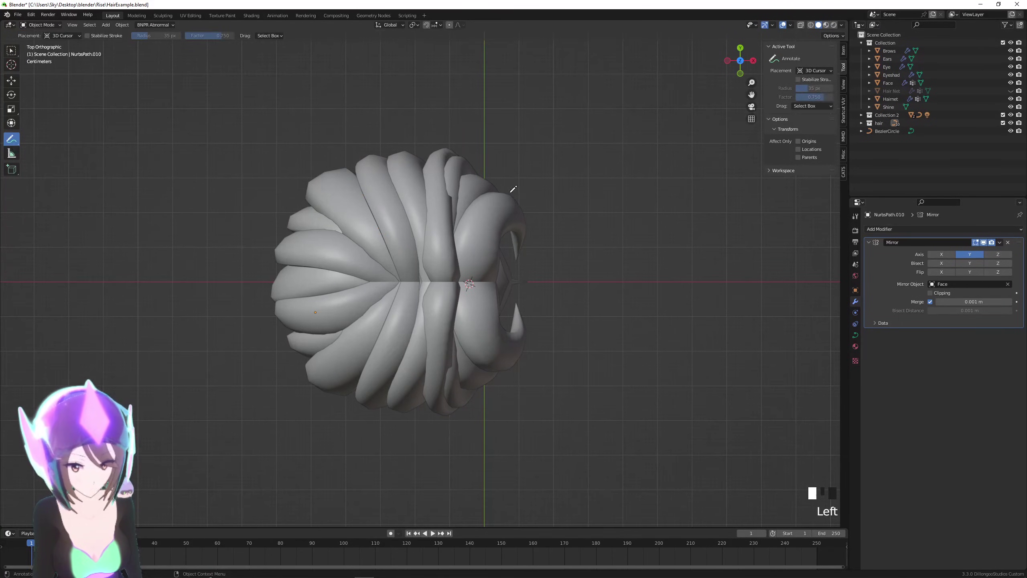
{"action": "left_click_drag", "start_coordinate": [511, 205], "coordinate": [491, 389]}
{"action": "left_click_drag", "start_coordinate": [487, 393], "coordinate": [515, 368]}
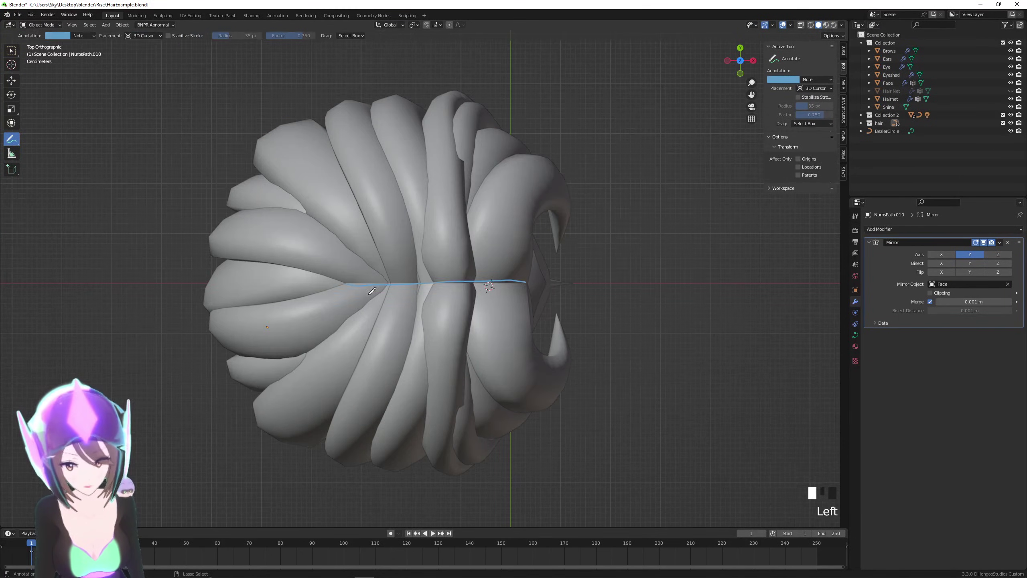
{"action": "key", "text": "ctrl+z"}
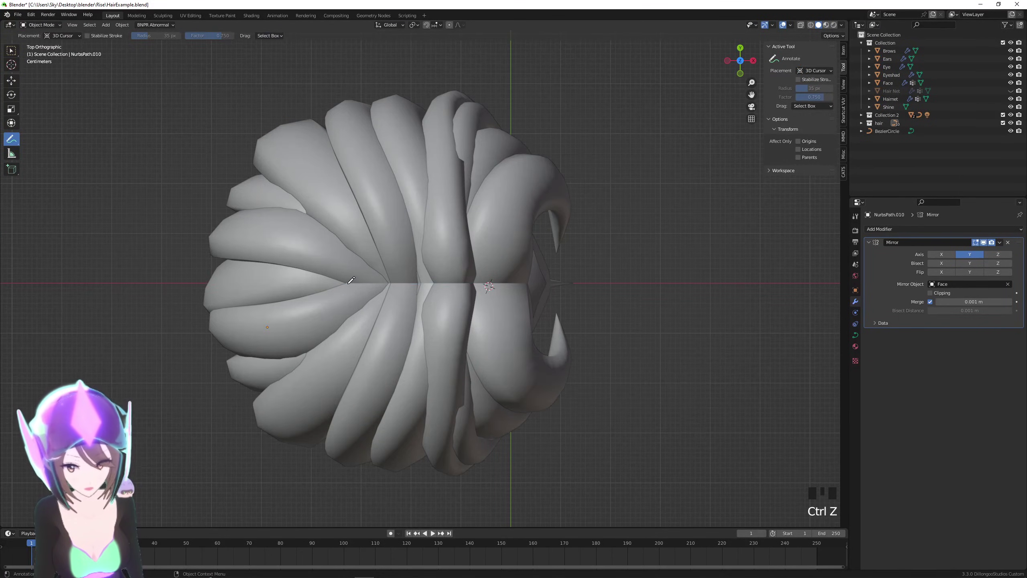
Sketch an annotation line along the centre part and strokes showing the strand directions radiating from it on both sides.
{"action": "left_click_drag", "start_coordinate": [348, 283], "coordinate": [512, 282]}
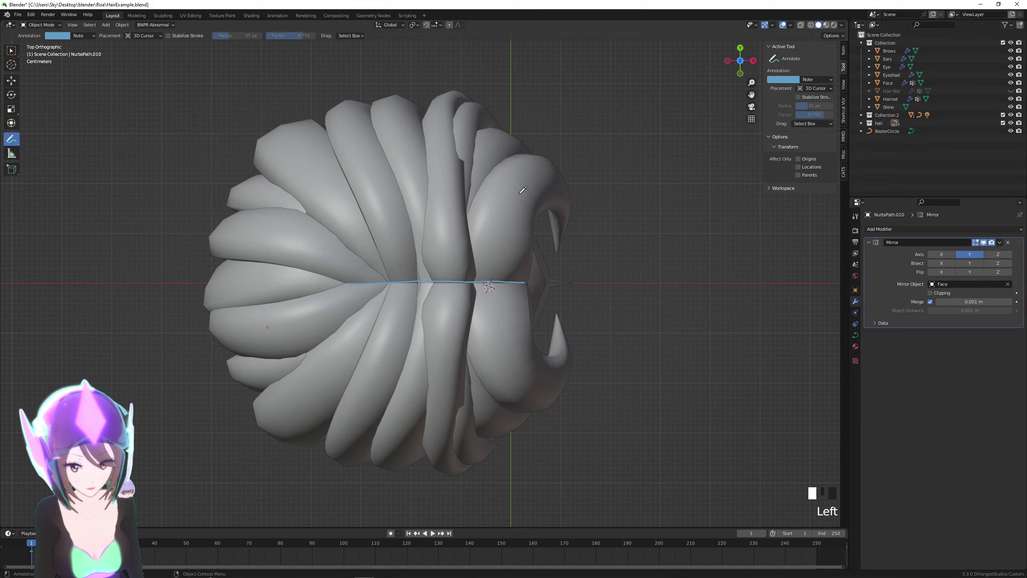
{"action": "left_click_drag", "start_coordinate": [513, 174], "coordinate": [487, 264]}
{"action": "left_click_drag", "start_coordinate": [438, 166], "coordinate": [442, 271]}
{"action": "left_click_drag", "start_coordinate": [370, 155], "coordinate": [413, 269]}
{"action": "left_click_drag", "start_coordinate": [300, 179], "coordinate": [384, 263]}
{"action": "left_click_drag", "start_coordinate": [254, 243], "coordinate": [355, 272]}
{"action": "mouse_move", "coordinate": [214, 282]}
{"action": "left_mouse_down"}
{"action": "mouse_move", "coordinate": [326, 280]}
{"action": "mouse_move", "coordinate": [274, 350]}
{"action": "left_mouse_up"}
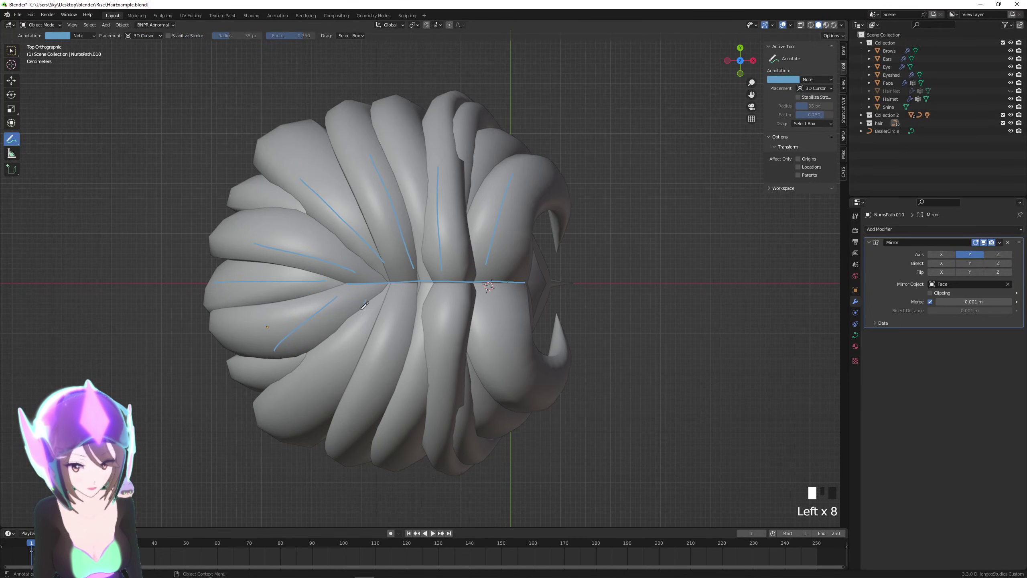
{"action": "left_click_drag", "start_coordinate": [365, 302], "coordinate": [285, 371]}
{"action": "mouse_move", "coordinate": [397, 296]}
{"action": "left_mouse_down"}
{"action": "mouse_move", "coordinate": [365, 399]}
{"action": "mouse_move", "coordinate": [408, 421]}
{"action": "left_mouse_up"}
{"action": "left_click_drag", "start_coordinate": [464, 298], "coordinate": [474, 421]}
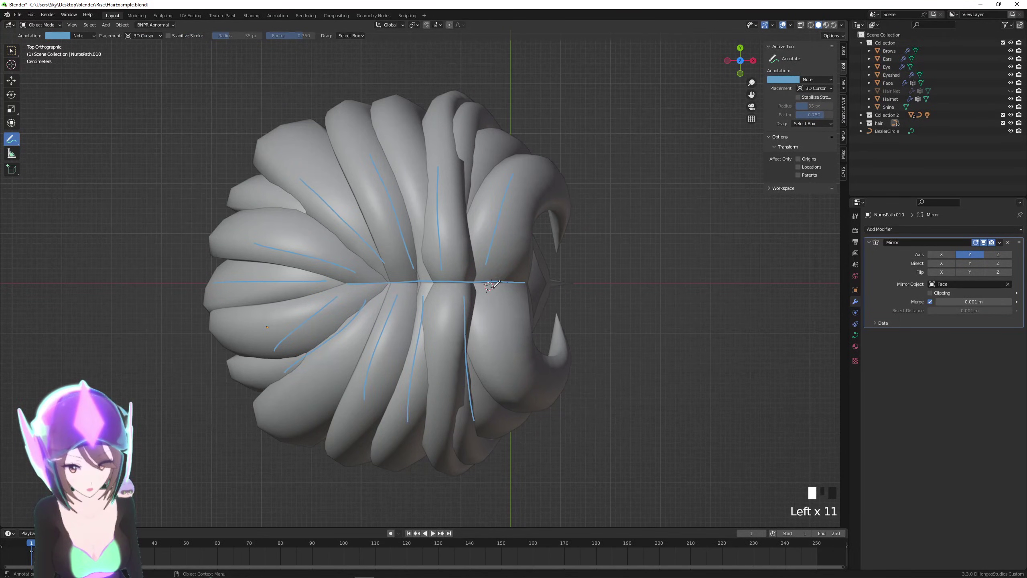
{"action": "left_click_drag", "start_coordinate": [495, 307], "coordinate": [509, 386]}
Examine how the finished hair's strands are layered from the front, the side and the back.
{"action": "scroll", "coordinate": [522, 339], "scroll_direction": "down", "scroll_amount": 3}
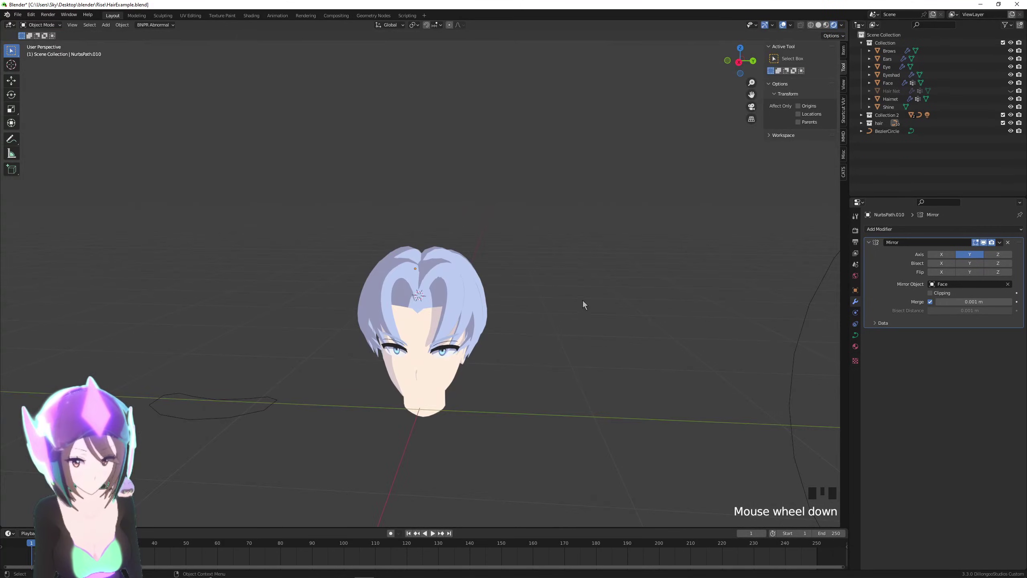
{"action": "middle_click_drag", "start_coordinate": [583, 301], "coordinate": [559, 368]}
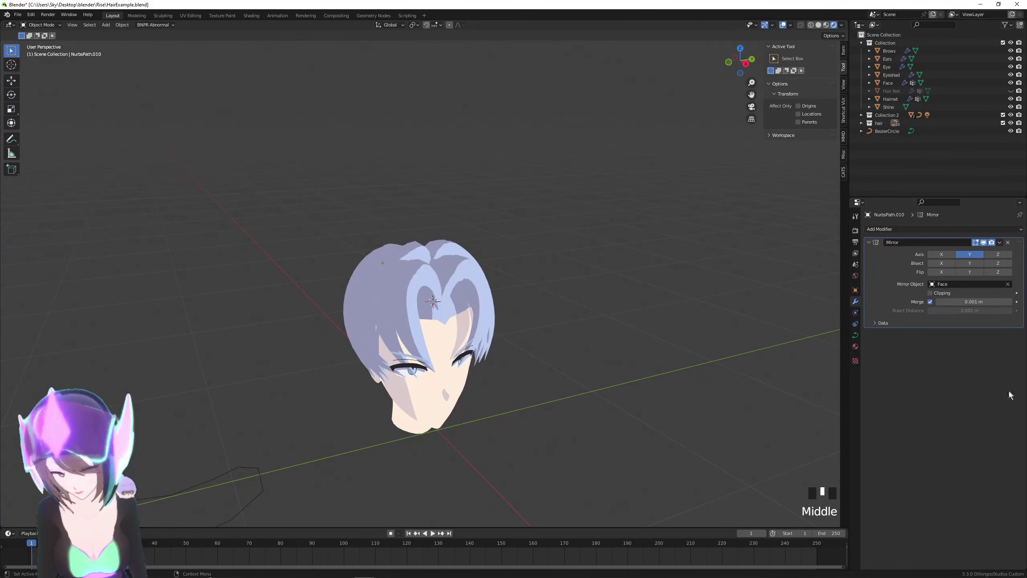
{"action": "scroll", "coordinate": [564, 361], "scroll_direction": "up", "scroll_amount": 2}
{"action": "scroll", "coordinate": [543, 390], "scroll_direction": "down", "scroll_amount": 2}
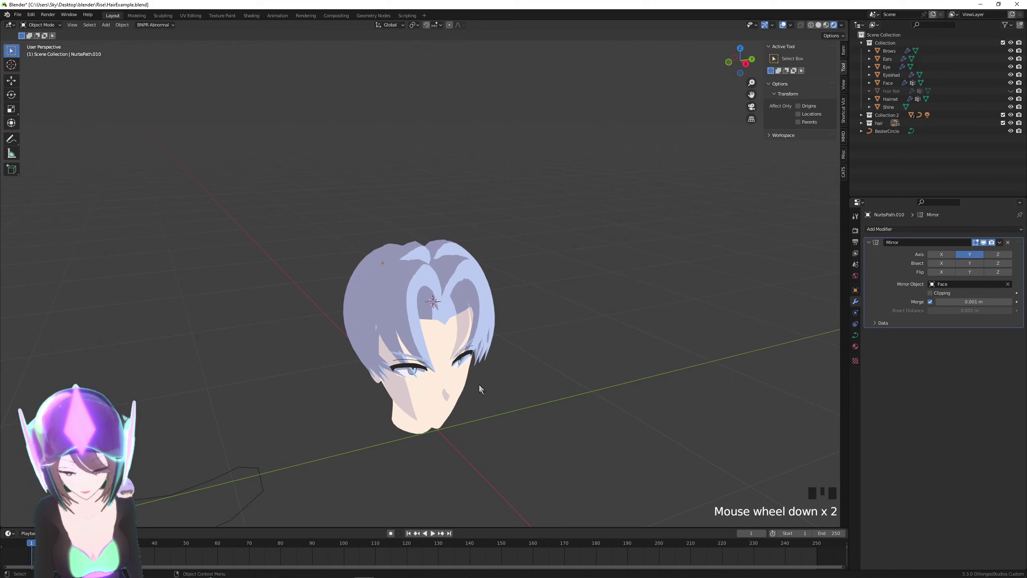
{"action": "left_click", "coordinate": [413, 316]}
{"action": "middle_click_drag", "start_coordinate": [414, 316], "coordinate": [401, 326]}
{"action": "left_click", "coordinate": [404, 324]}
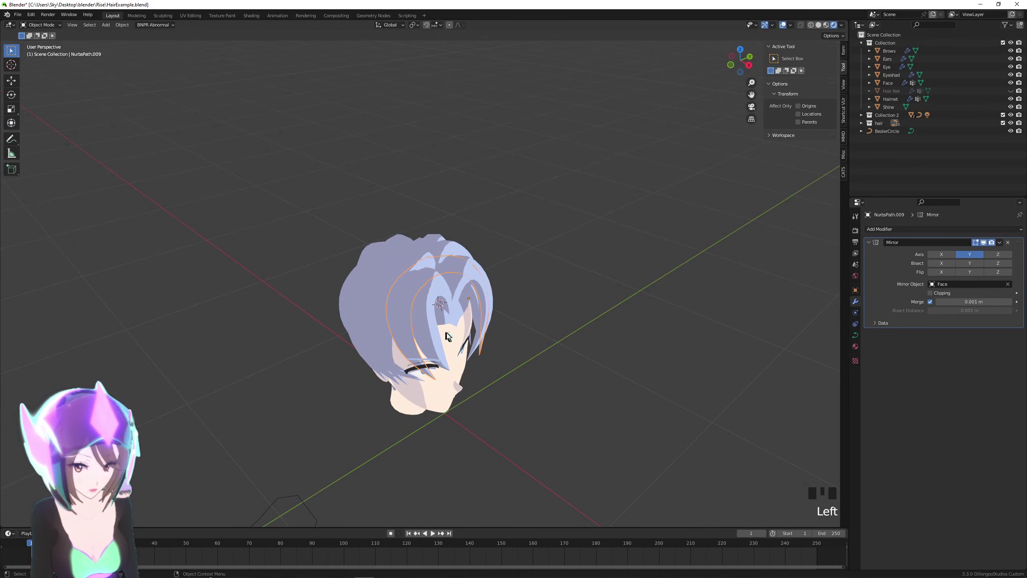
{"action": "mouse_move", "coordinate": [612, 354]}
{"action": "middle_mouse_down"}
{"action": "mouse_move", "coordinate": [610, 374]}
{"action": "mouse_move", "coordinate": [656, 369]}
{"action": "middle_mouse_up"}
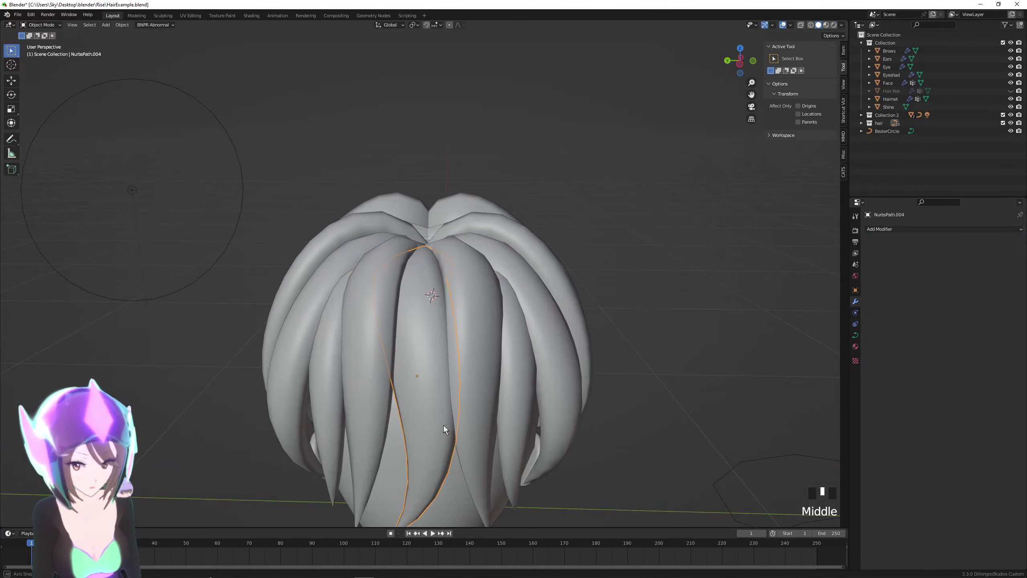
{"action": "mouse_move", "coordinate": [447, 427]}
{"action": "middle_mouse_down", "text": "shift"}
{"action": "mouse_move", "coordinate": [470, 406]}
{"action": "mouse_move", "coordinate": [465, 388]}
{"action": "mouse_move", "coordinate": [472, 393]}
{"action": "middle_mouse_up", "text": "shift"}
{"action": "scroll", "coordinate": [462, 393], "scroll_direction": "down", "scroll_amount": 1}
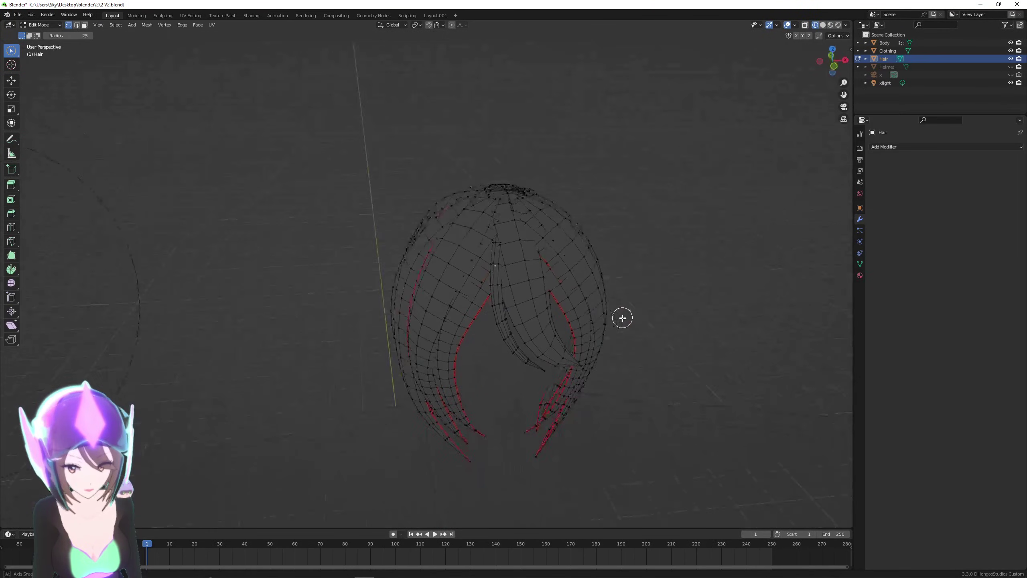
Examine the Hair mesh topology in the 2\2 V2.blend file from the front, circle-selecting vertices on the side sections and fringe.
{"action": "middle_click_drag", "start_coordinate": [619, 316], "coordinate": [576, 387]}
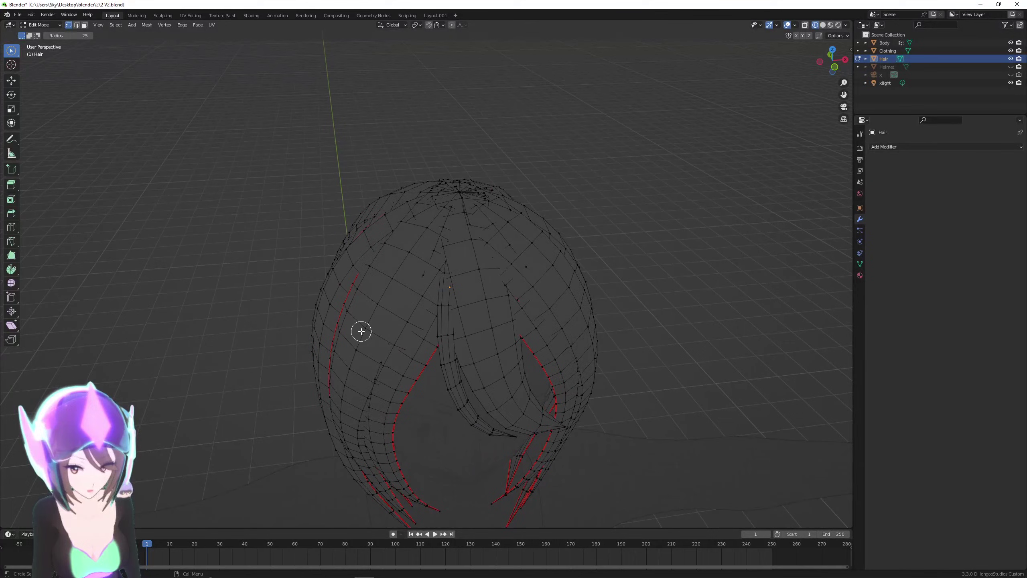
{"action": "left_click_drag", "start_coordinate": [361, 331], "coordinate": [396, 405]}
{"action": "left_click_drag", "start_coordinate": [602, 296], "coordinate": [583, 364]}
{"action": "left_click_drag", "start_coordinate": [592, 362], "coordinate": [579, 360]}
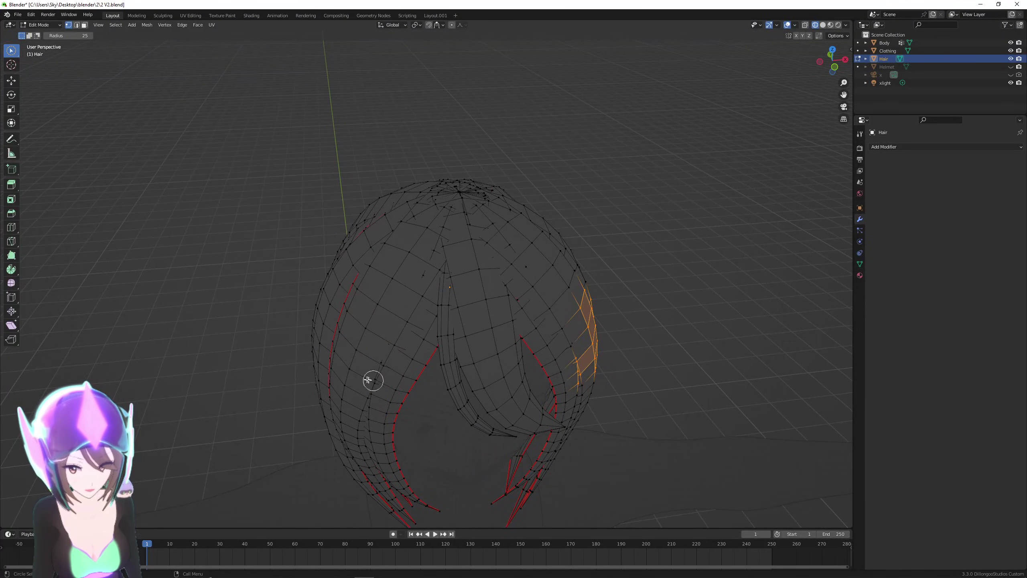
{"action": "left_click_drag", "start_coordinate": [374, 381], "coordinate": [390, 407]}
{"action": "middle_click_drag", "start_coordinate": [502, 450], "coordinate": [496, 433]}
{"action": "mouse_move", "coordinate": [477, 391]}
{"action": "left_mouse_down"}
{"action": "mouse_move", "coordinate": [501, 463]}
{"action": "mouse_move", "coordinate": [482, 427]}
{"action": "left_mouse_up"}
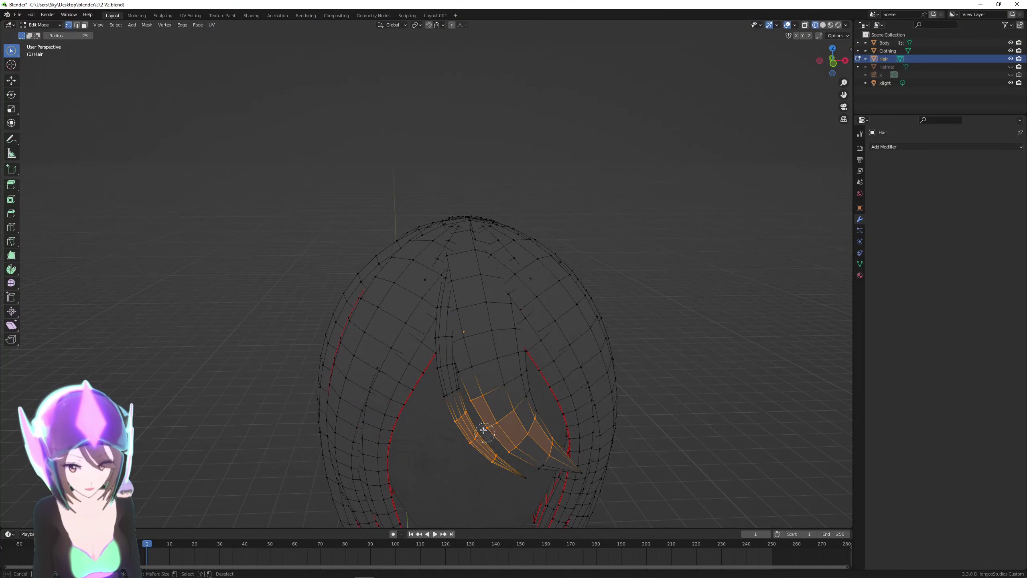
{"action": "middle_click_drag", "start_coordinate": [482, 427], "coordinate": [541, 442]}
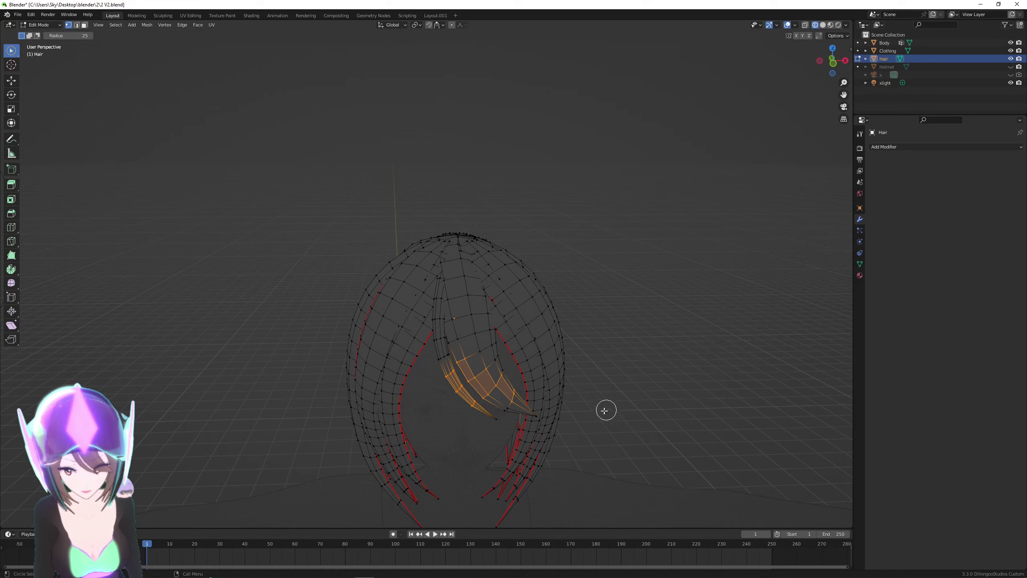
Examine the back of the Hair mesh in back view, circle-selecting vertices along both outer sides.
{"action": "mouse_move", "coordinate": [616, 394]}
{"action": "middle_mouse_down"}
{"action": "mouse_move", "coordinate": [626, 404]}
{"action": "mouse_move", "coordinate": [603, 384]}
{"action": "mouse_move", "coordinate": [753, 395]}
{"action": "middle_mouse_up"}
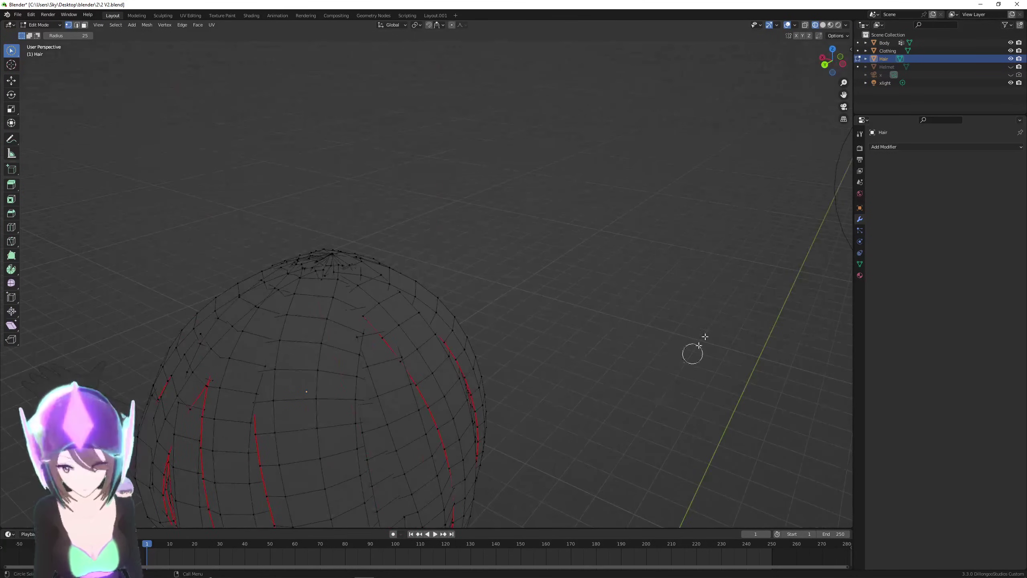
{"action": "key", "text": "ctrl+KP_1"}
{"action": "left_click_drag", "start_coordinate": [306, 207], "coordinate": [288, 392]}
{"action": "left_click_drag", "start_coordinate": [466, 205], "coordinate": [498, 420]}
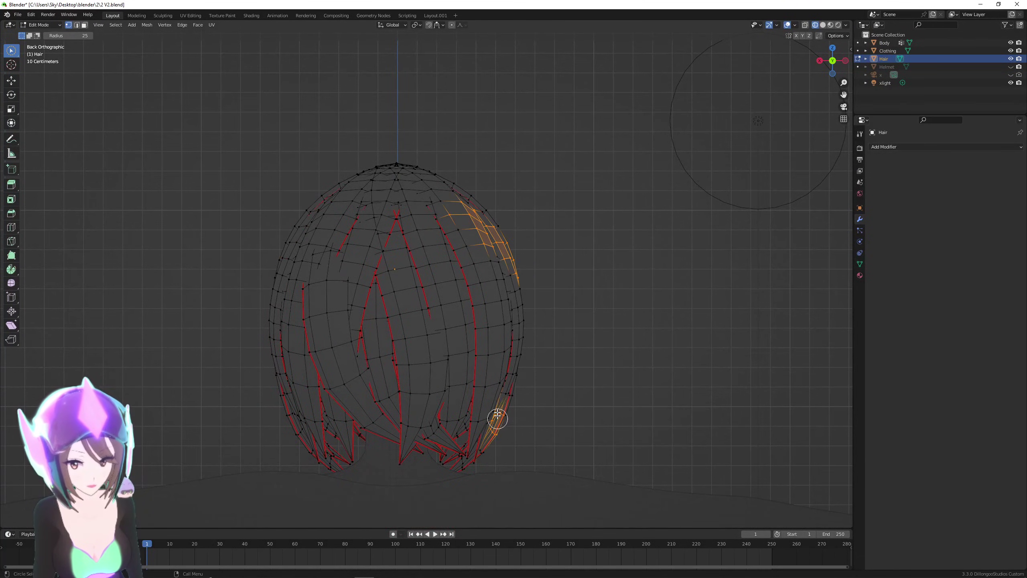
Finish examining the back of the Hair mesh by circle-selecting the opposite outer side and two inner sections, extending the selection to linked geometry.
{"action": "mouse_move", "coordinate": [350, 189]}
{"action": "left_mouse_down"}
{"action": "mouse_move", "coordinate": [285, 403]}
{"action": "mouse_move", "coordinate": [301, 439]}
{"action": "left_mouse_up"}
{"action": "left_click", "coordinate": [598, 242]}
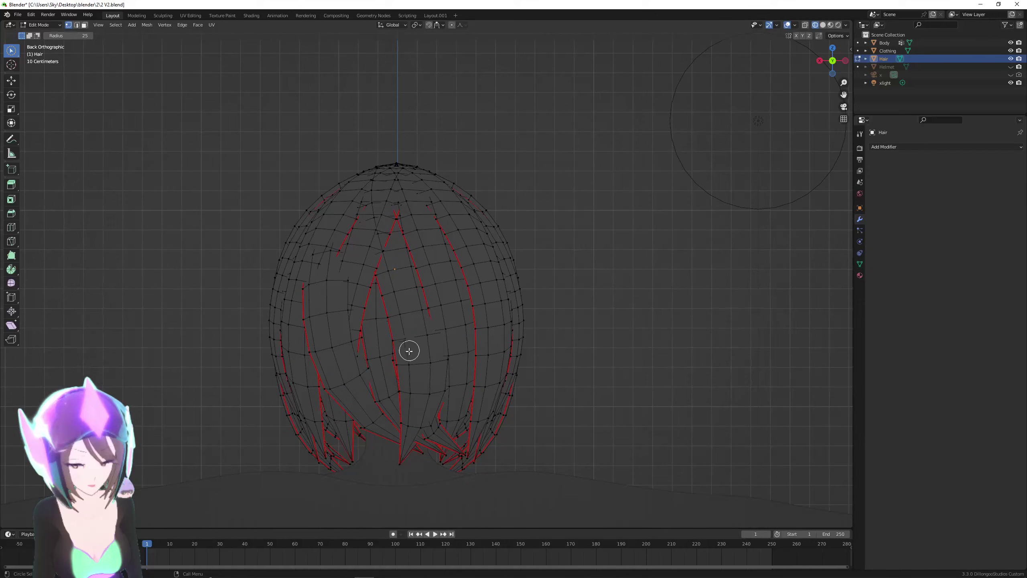
{"action": "left_click", "coordinate": [331, 343]}
{"action": "left_click", "coordinate": [407, 337]}
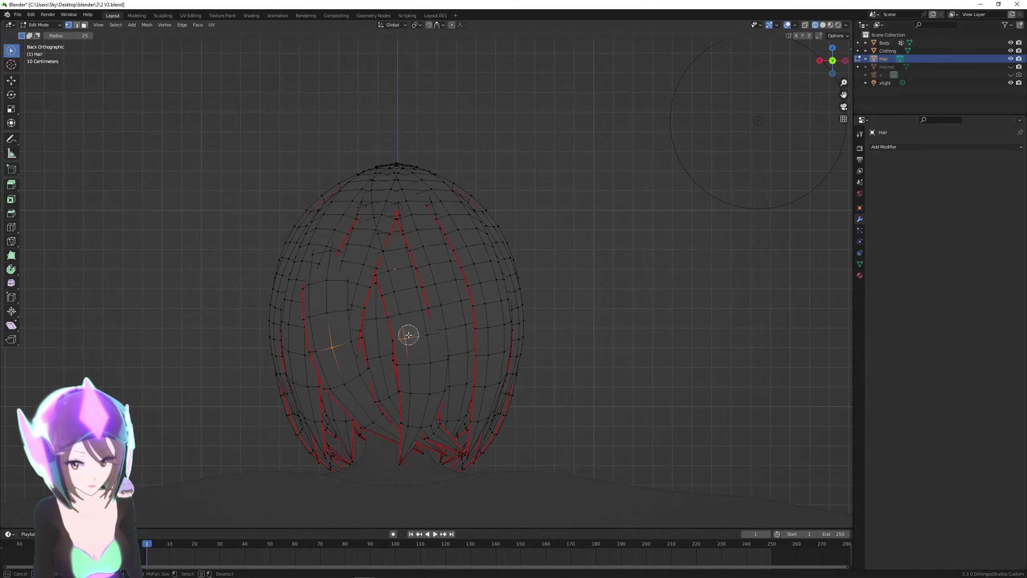
{"action": "key", "text": "ctrl+l"}
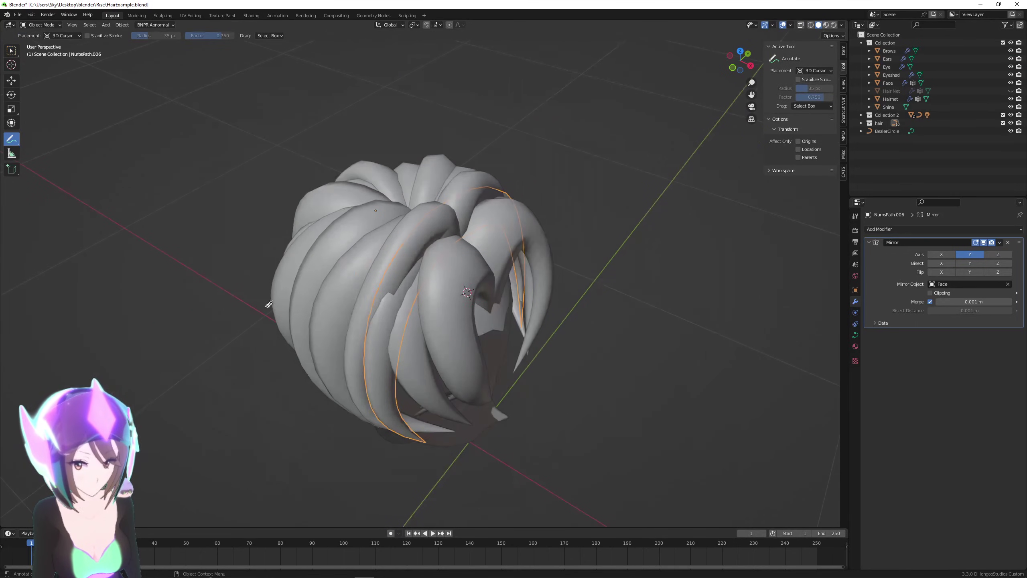
{"action": "left_click_drag", "start_coordinate": [366, 295], "coordinate": [310, 329]}
{"action": "left_click_drag", "start_coordinate": [393, 310], "coordinate": [396, 338]}
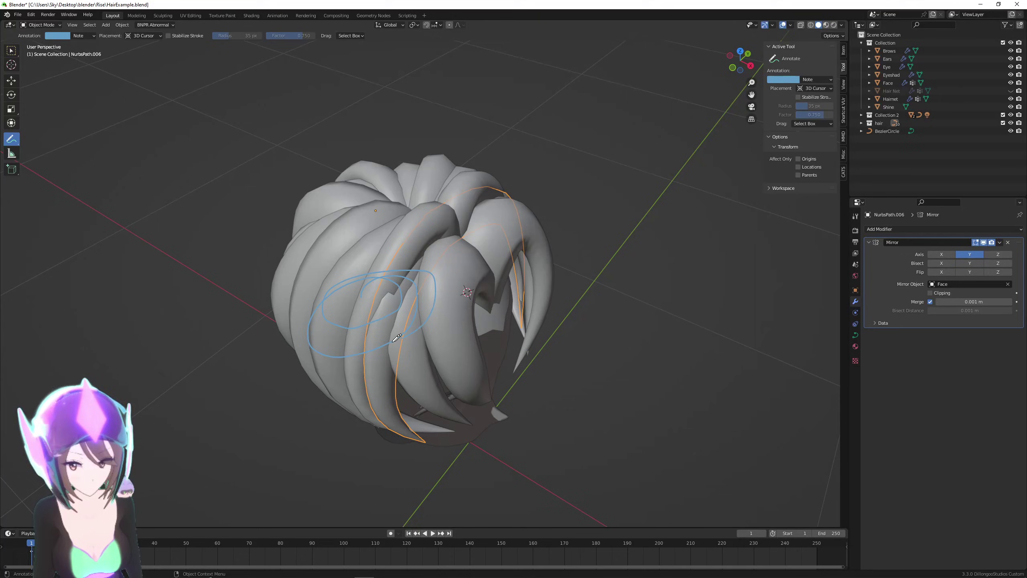
{"action": "key", "text": "ctrl+z"}
{"action": "key", "text": "ctrl+z"}
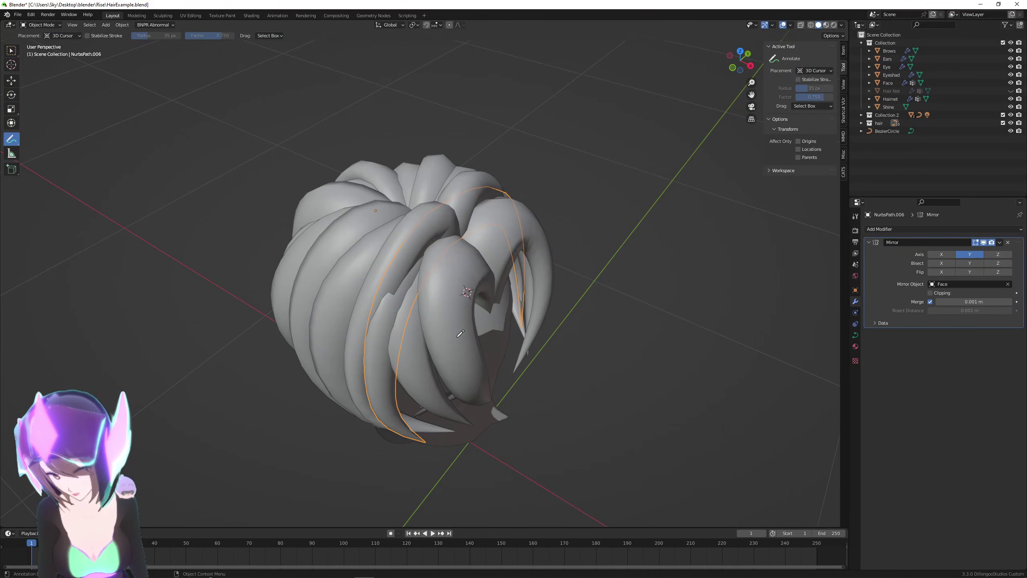
Return to Object Mode with the Select Box tool and examine individual side and back curve strands from several angles.
{"action": "scroll", "coordinate": [460, 333], "scroll_direction": "up", "scroll_amount": 1}
{"action": "key", "text": "Tab"}
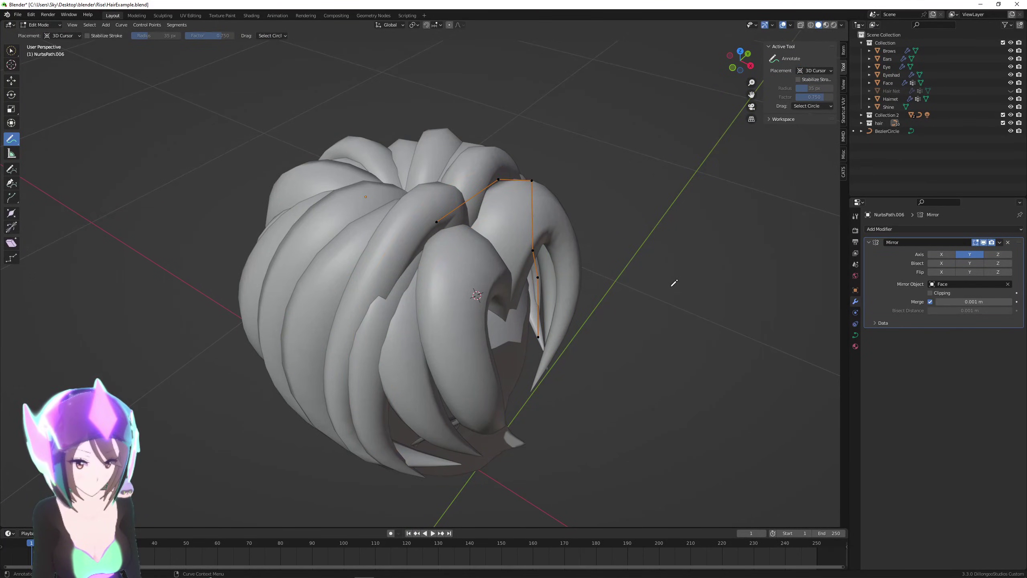
{"action": "left_click", "coordinate": [41, 25]}
{"action": "left_click", "coordinate": [40, 32]}
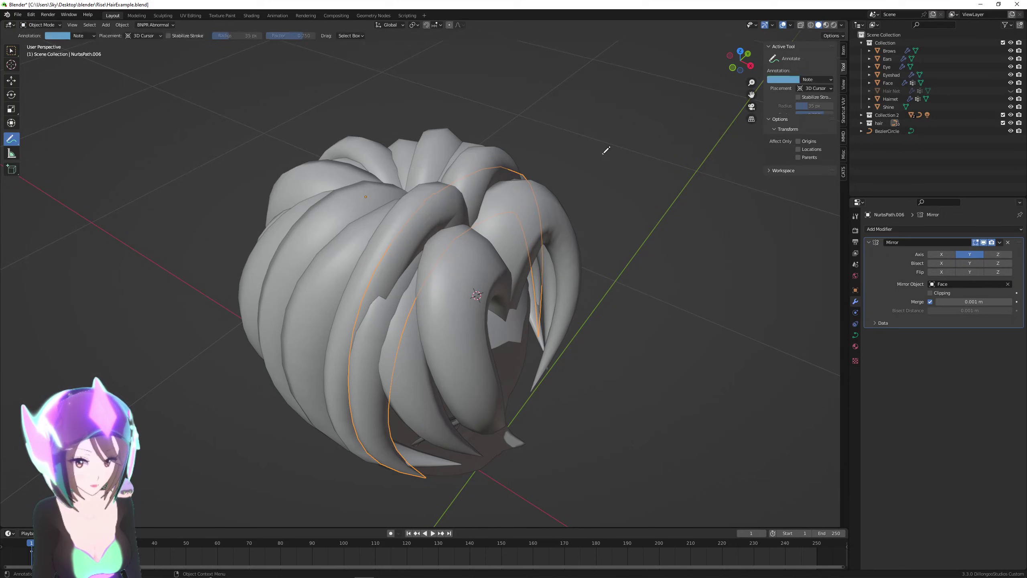
{"action": "left_click", "coordinate": [12, 52]}
{"action": "mouse_move", "coordinate": [645, 195]}
{"action": "middle_mouse_down"}
{"action": "mouse_move", "coordinate": [567, 208]}
{"action": "mouse_move", "coordinate": [394, 320]}
{"action": "mouse_move", "coordinate": [444, 309]}
{"action": "middle_mouse_up"}
{"action": "left_click", "coordinate": [388, 329]}
{"action": "left_click", "coordinate": [442, 294]}
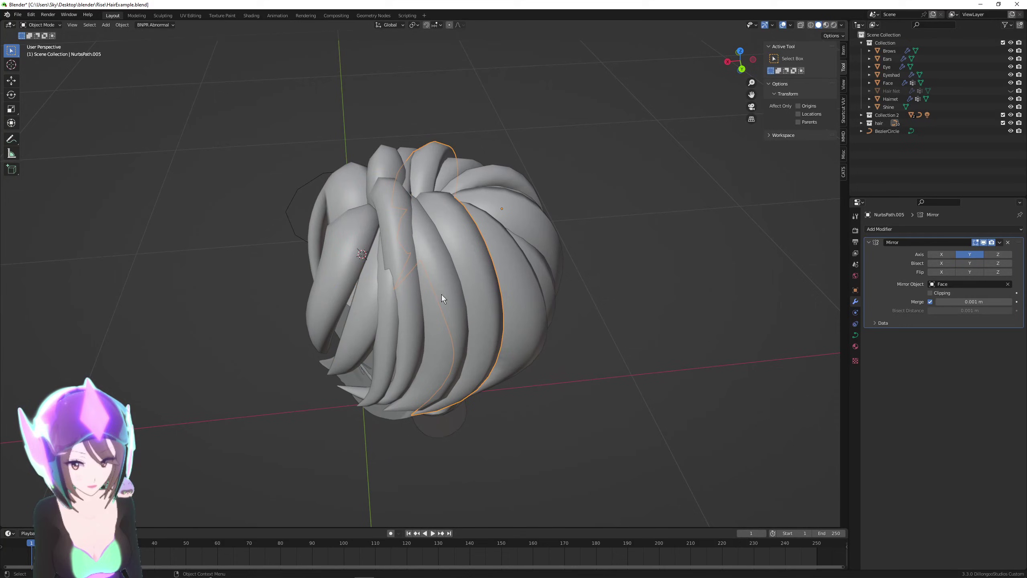
{"action": "left_click", "coordinate": [442, 293]}
{"action": "middle_click_drag", "start_coordinate": [533, 288], "coordinate": [613, 321]}
{"action": "middle_click_drag", "start_coordinate": [534, 322], "coordinate": [507, 346]}
{"action": "scroll", "coordinate": [473, 331], "scroll_direction": "up", "scroll_amount": 2}
Convert curve strands NurbsPath.001 to NurbsPath.010 in the hair collection to meshes and apply all their transforms.
{"action": "scroll", "coordinate": [471, 331], "scroll_direction": "down", "scroll_amount": 3}
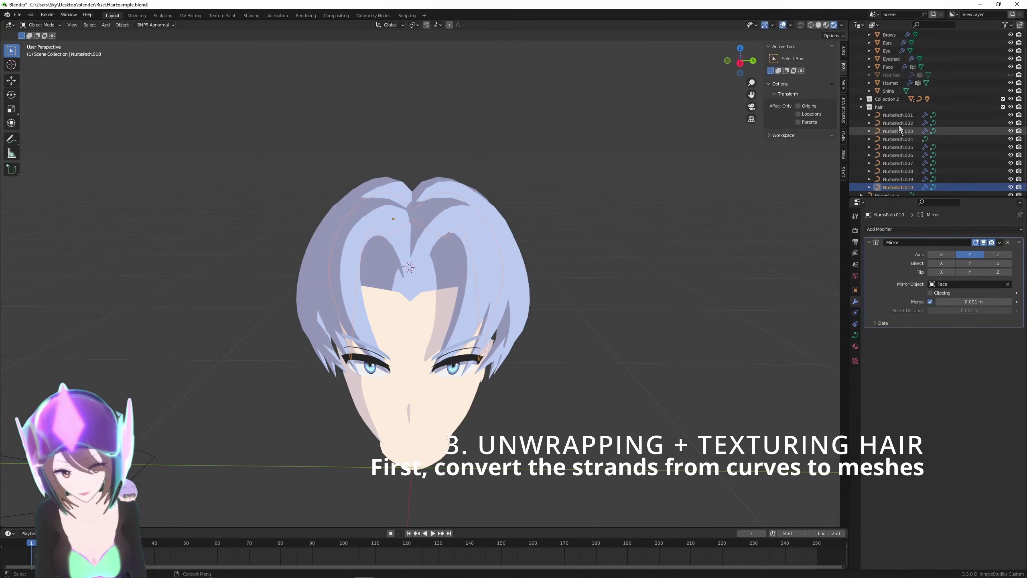
{"action": "scroll", "coordinate": [930, 162], "scroll_direction": "down", "scroll_amount": 1}
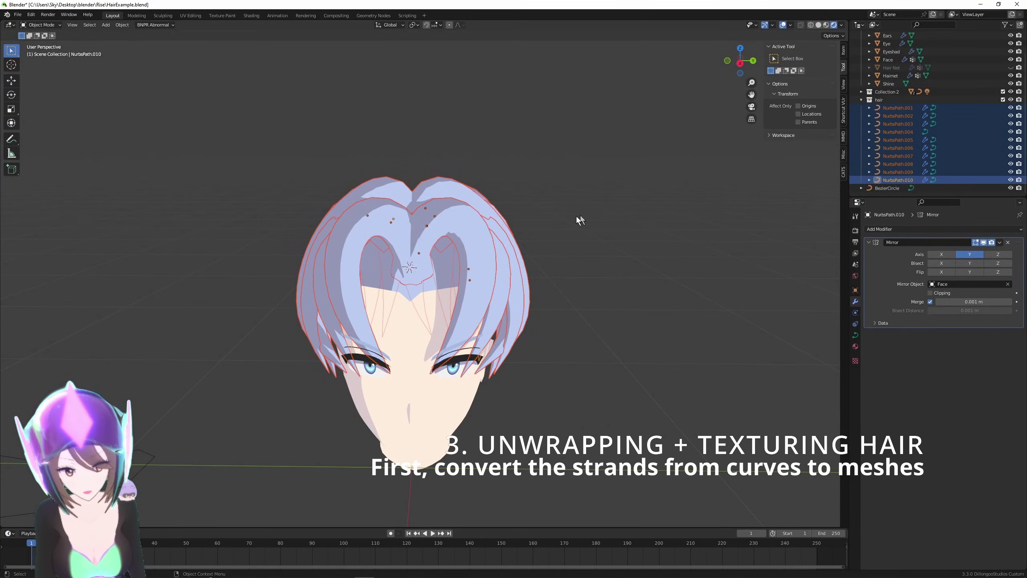
{"action": "right_click", "coordinate": [485, 242]}
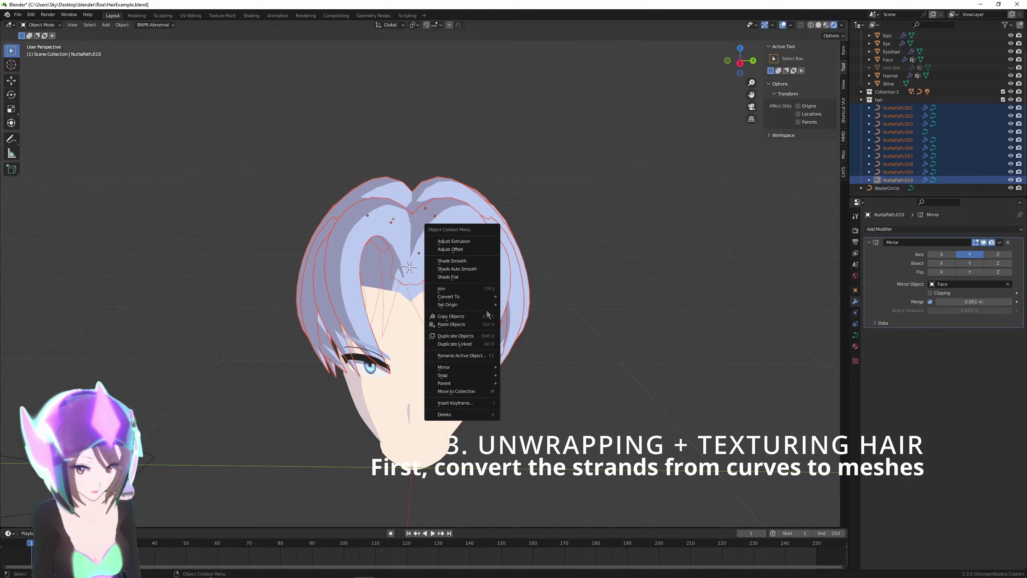
{"action": "mouse_move", "coordinate": [482, 299]}
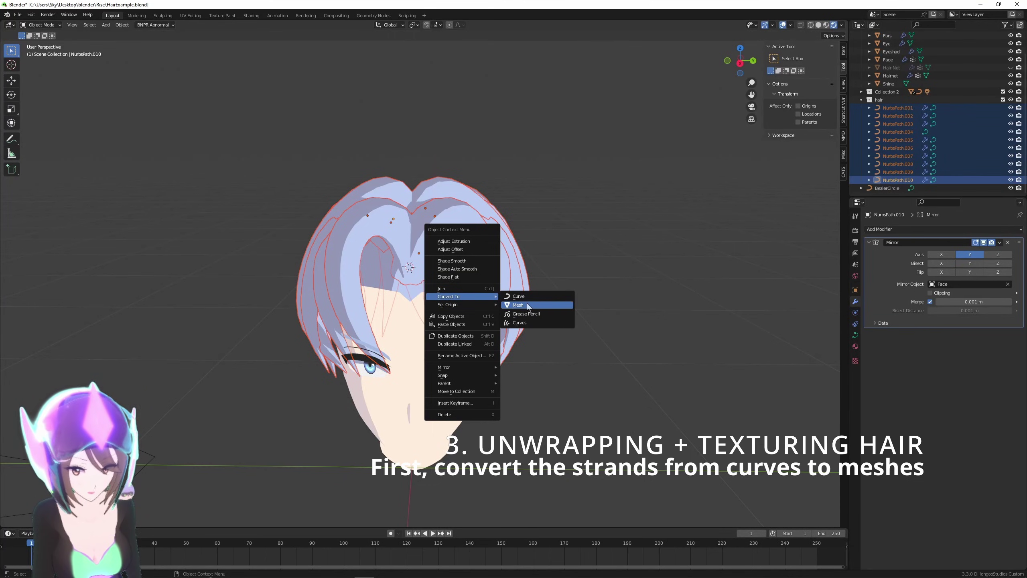
{"action": "left_click", "coordinate": [522, 305]}
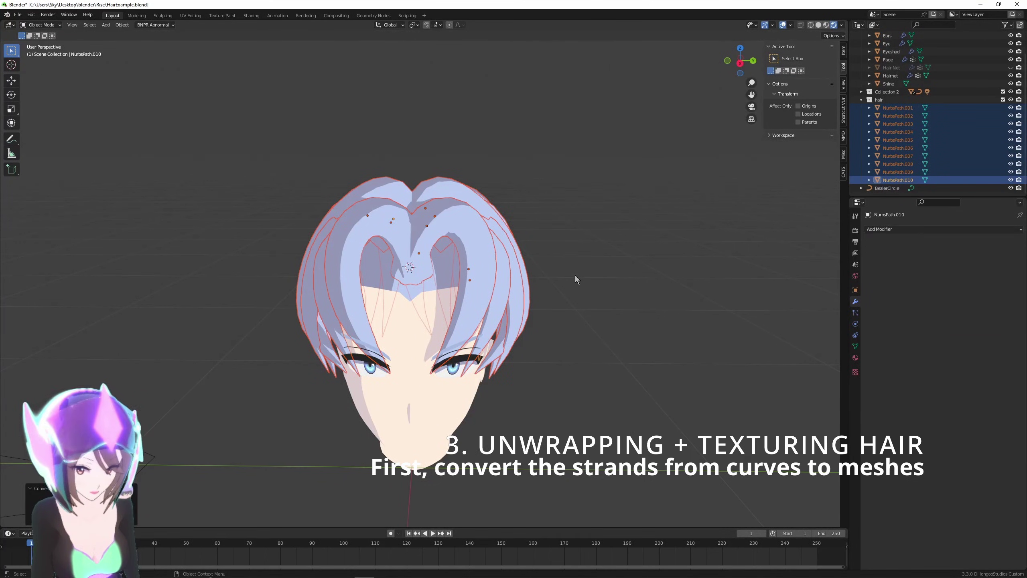
{"action": "key", "text": "ctrl+a"}
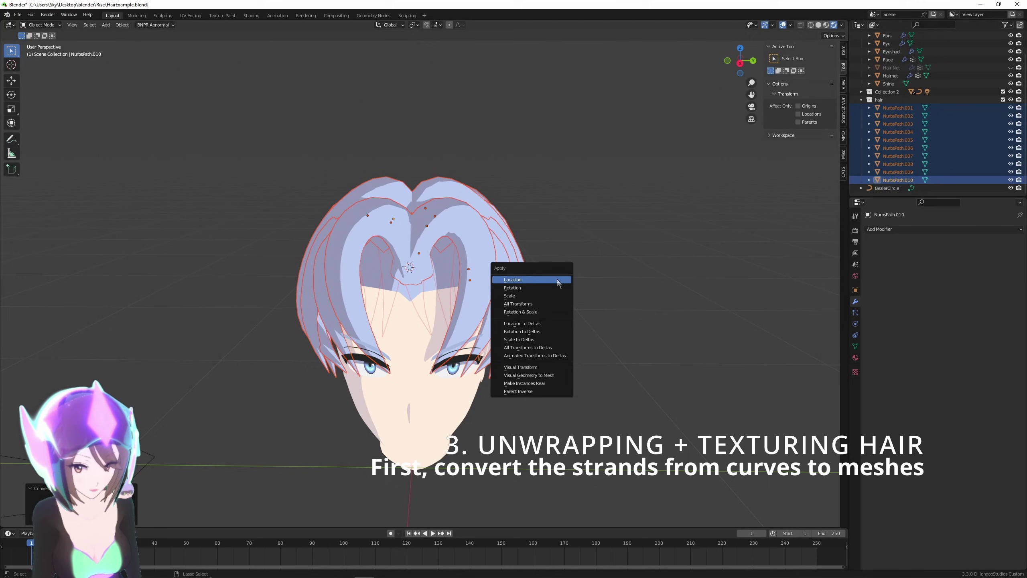
{"action": "left_click", "coordinate": [547, 304]}
Select all ten hair strand meshes from NurbsPath.001 to NurbsPath.010 and enter Edit Mode on them together.
{"action": "scroll", "coordinate": [550, 305], "scroll_direction": "up", "scroll_amount": 1}
{"action": "key", "text": "Tab"}
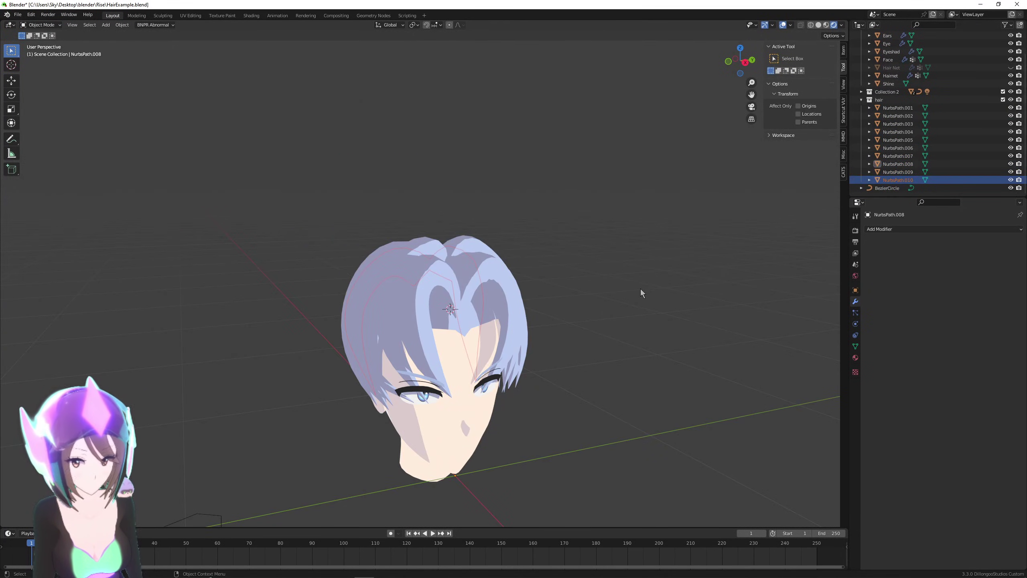
{"action": "left_click", "coordinate": [640, 289]}
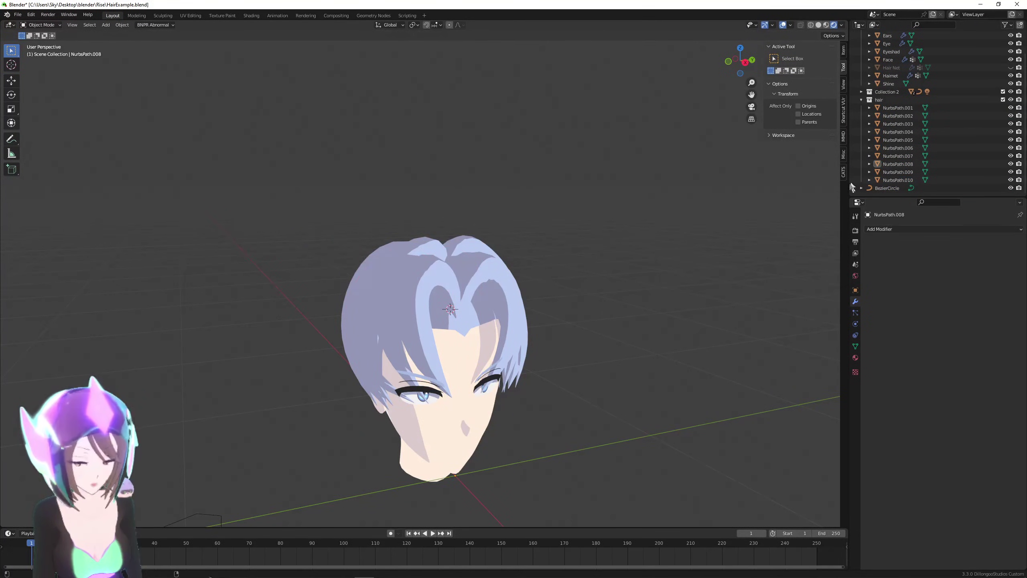
{"action": "left_click", "coordinate": [902, 180]}
{"action": "left_click", "coordinate": [897, 108], "text": "shift"}
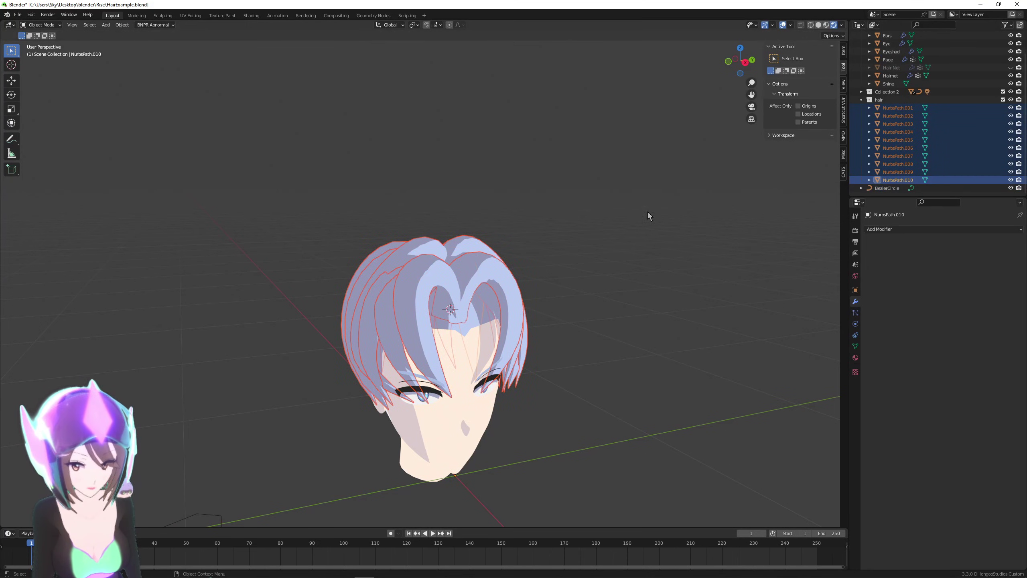
{"action": "key", "text": "Tab"}
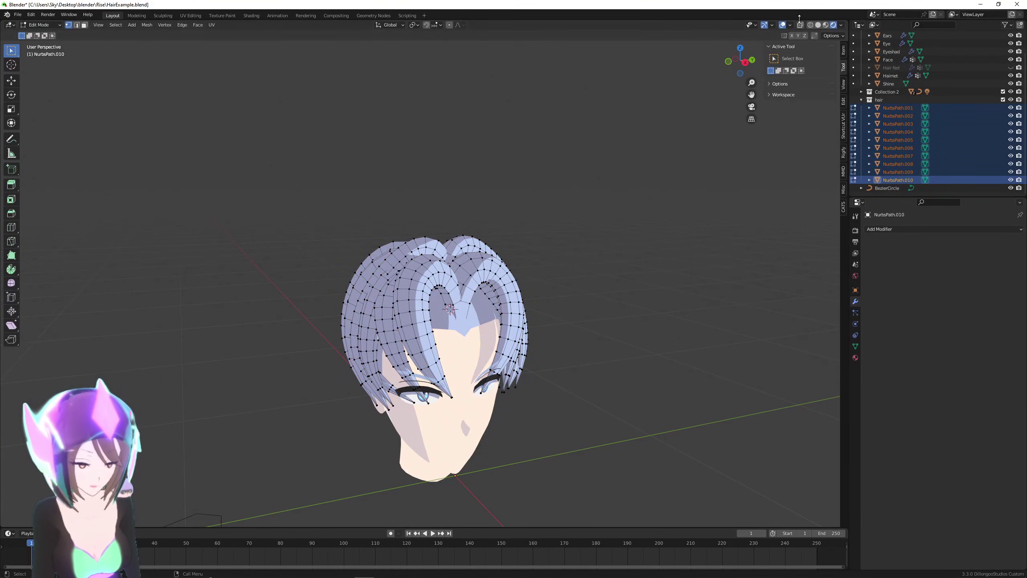
Turn on the Face Orientation overlay to check the direction of the hair strands' normals.
{"action": "left_click", "coordinate": [789, 25]}
{"action": "left_click", "coordinate": [784, 25]}
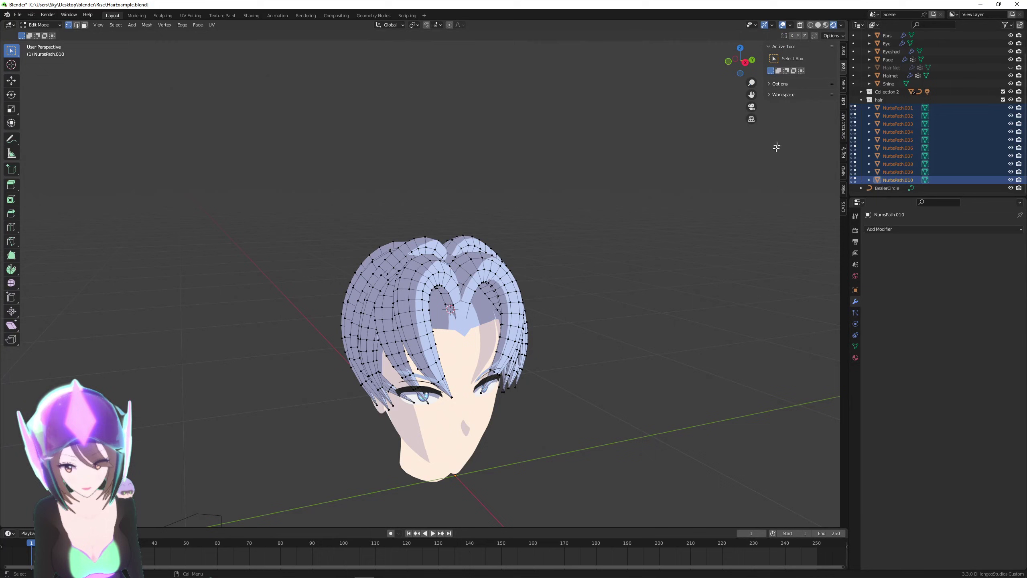
{"action": "left_click", "coordinate": [790, 26]}
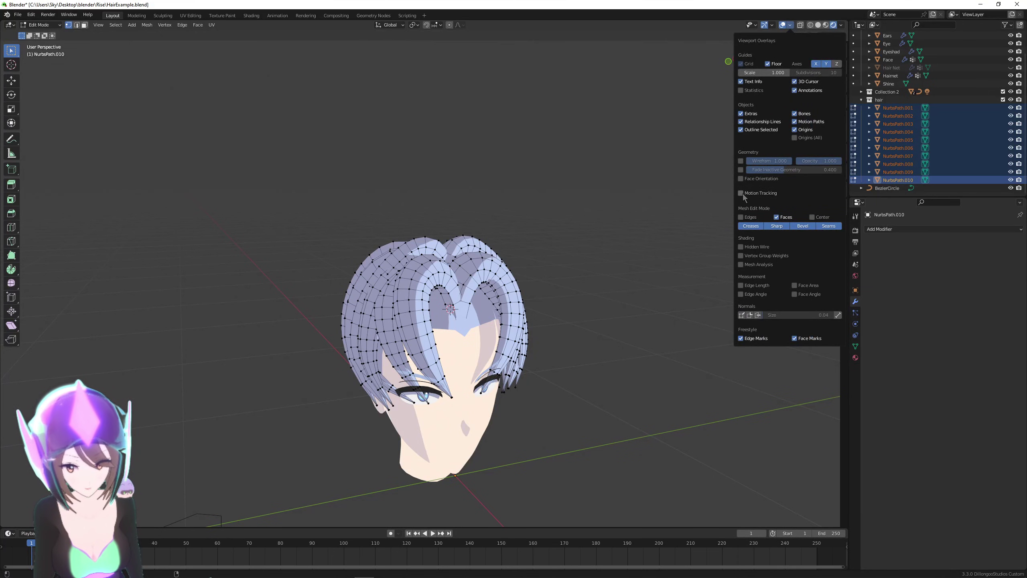
{"action": "left_click", "coordinate": [741, 179]}
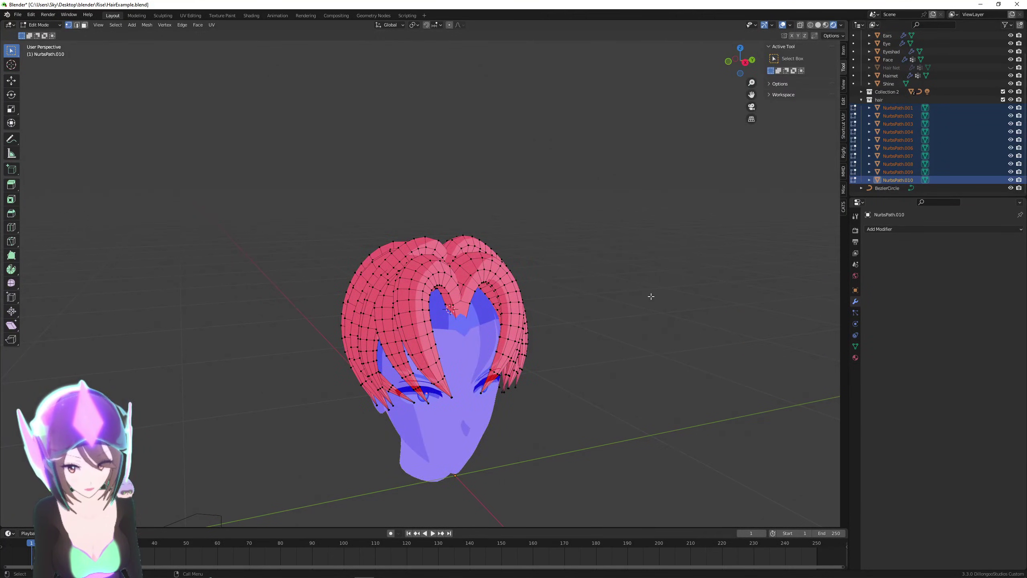
{"action": "scroll", "coordinate": [649, 301], "scroll_direction": "up", "scroll_amount": 1}
{"action": "scroll", "coordinate": [648, 302], "scroll_direction": "down", "scroll_amount": 1}
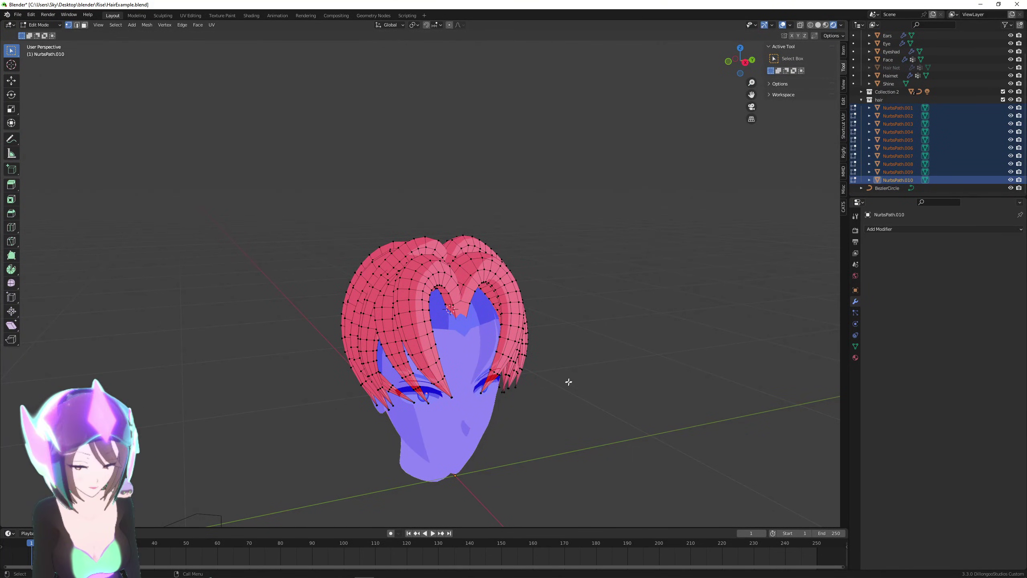
Select all geometry of the hair strands, recalculate the normals to the outside, and turn off the Face Orientation overlay.
{"action": "key", "text": "a"}
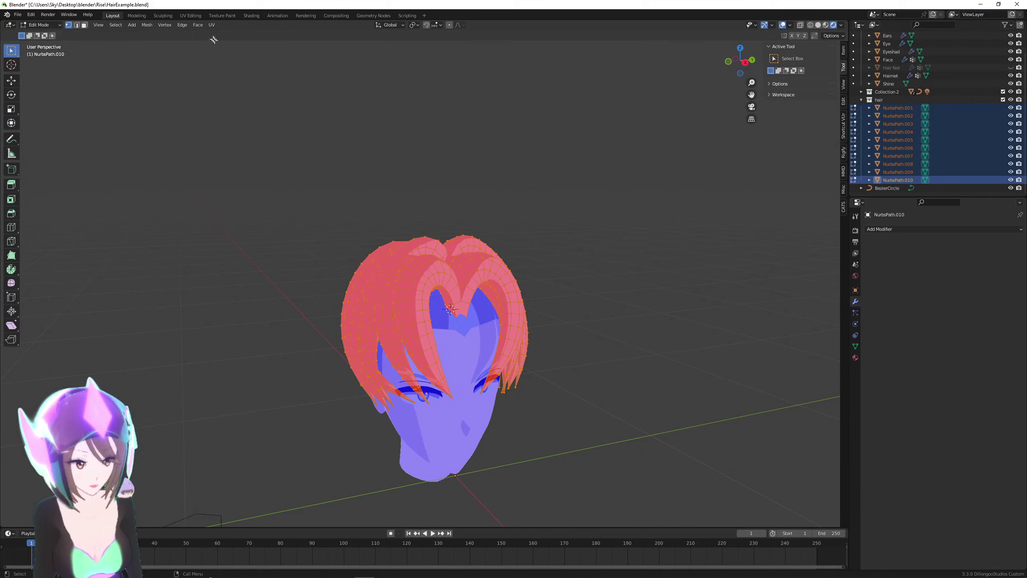
{"action": "left_click", "coordinate": [147, 25]}
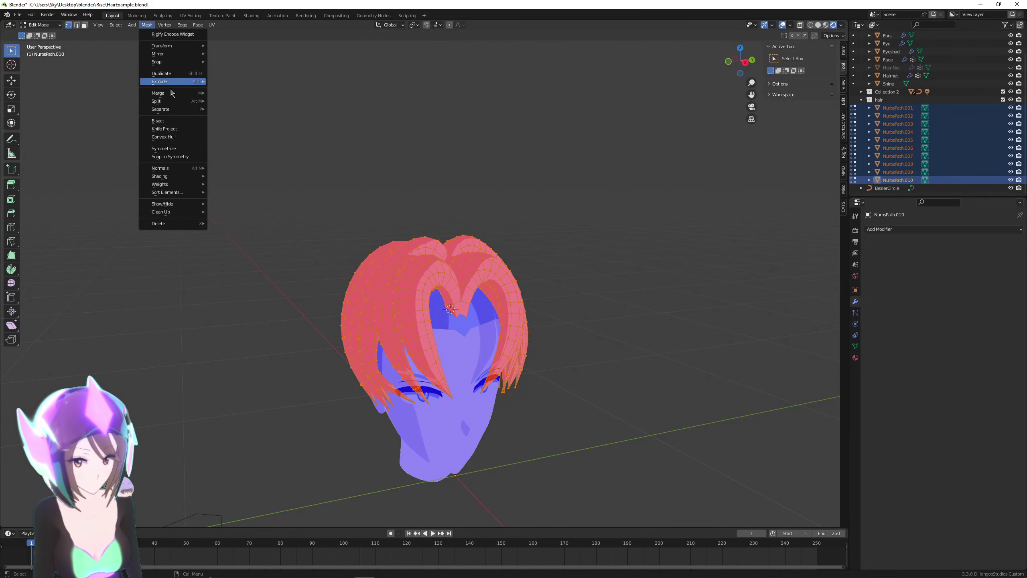
{"action": "mouse_move", "coordinate": [206, 173]}
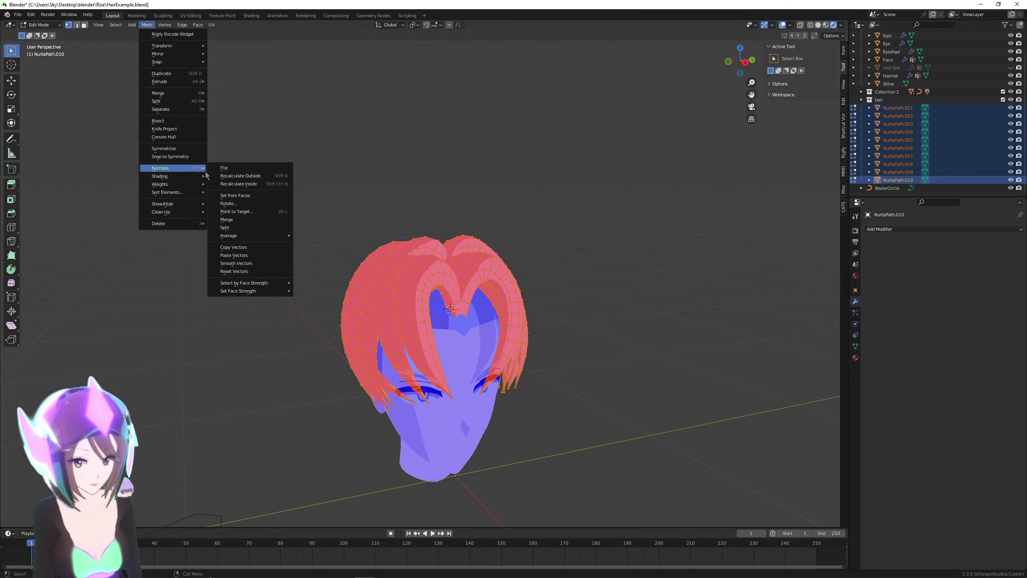
{"action": "left_click", "coordinate": [257, 177]}
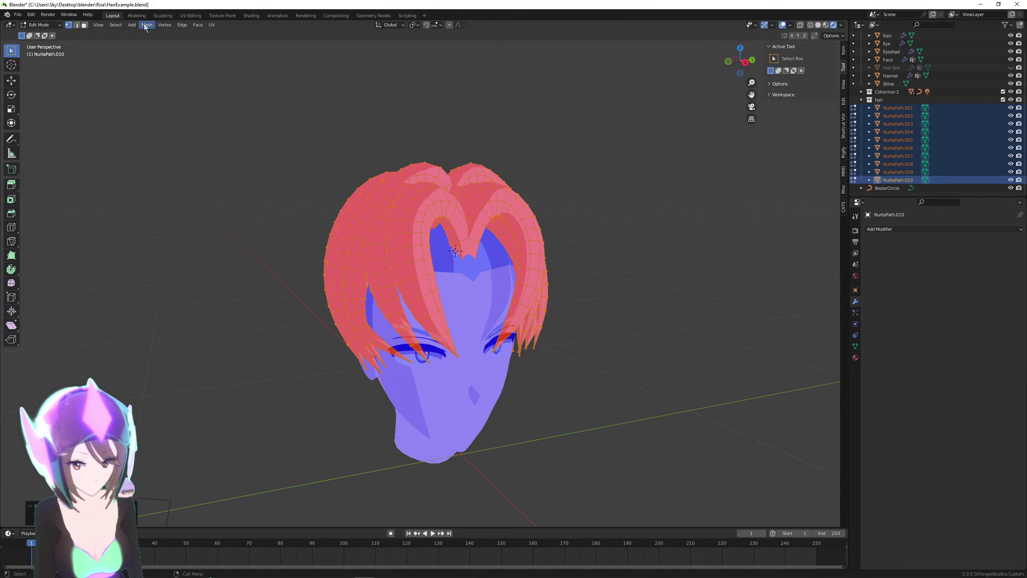
{"action": "left_click", "coordinate": [147, 26]}
{"action": "mouse_move", "coordinate": [185, 169]}
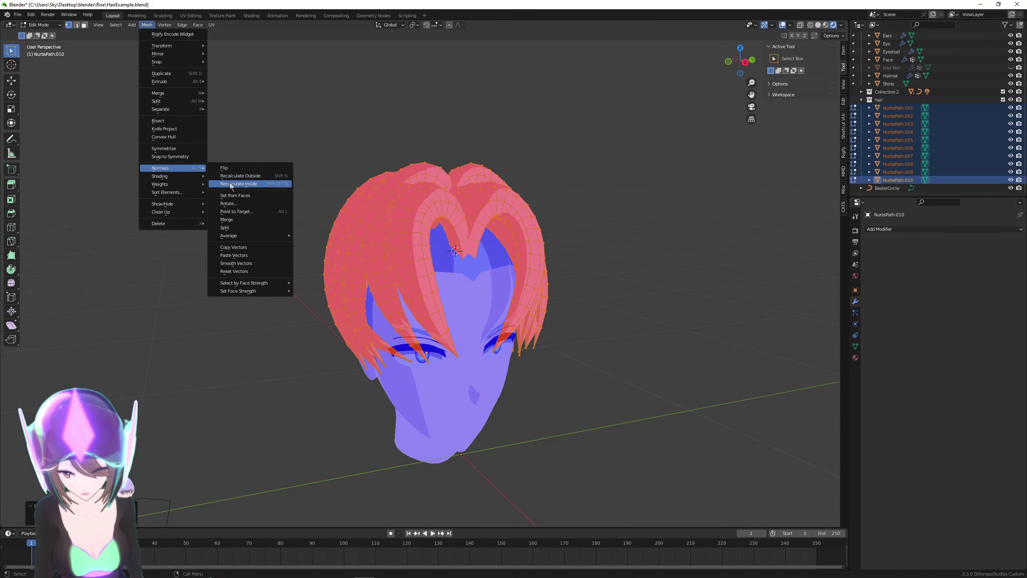
{"action": "left_click", "coordinate": [253, 176]}
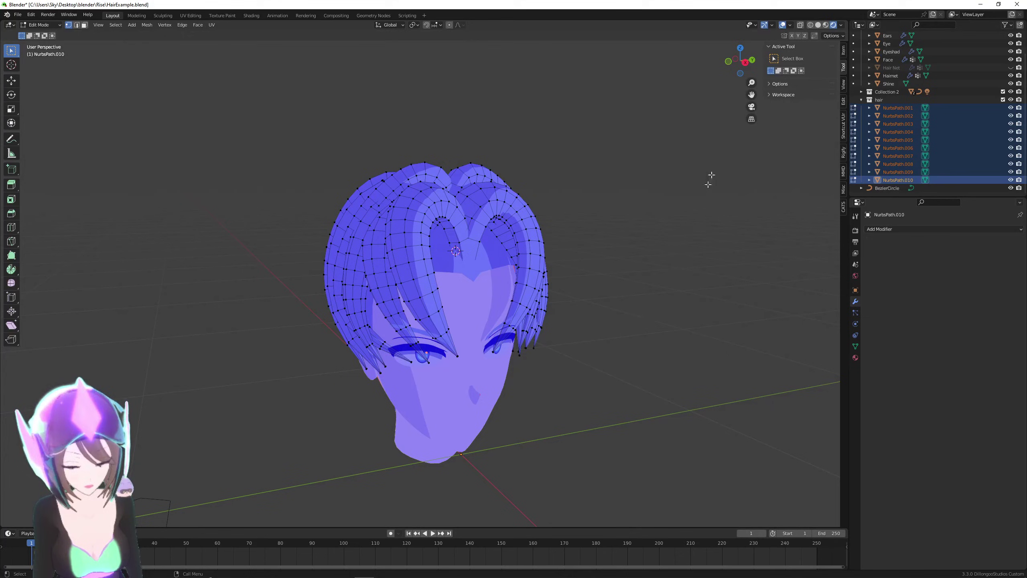
{"action": "left_click", "coordinate": [790, 26]}
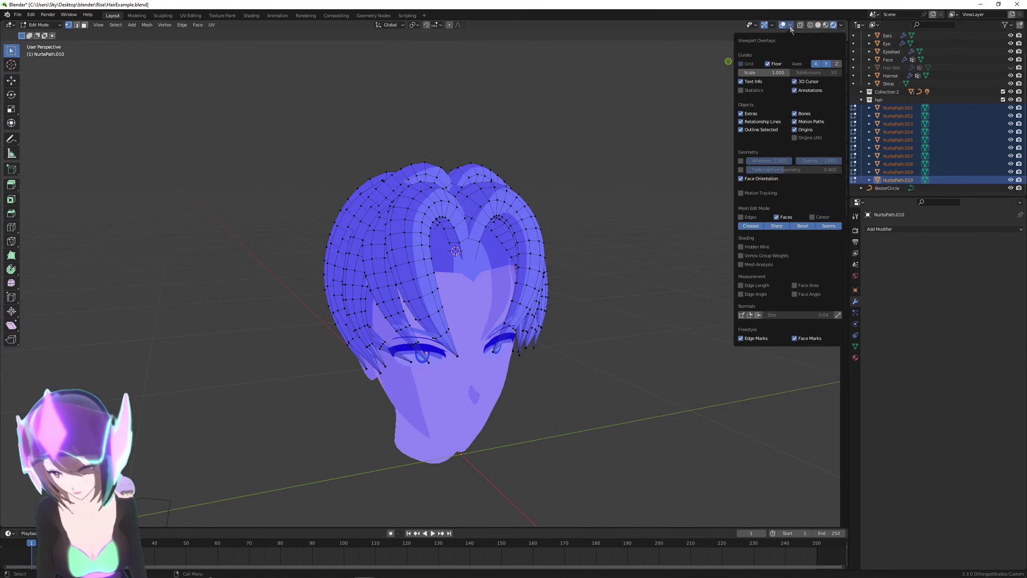
{"action": "left_click", "coordinate": [741, 178]}
Open the mirrored front fringe strand mesh in Edit Mode and view its topology from the front and side.
{"action": "scroll", "coordinate": [481, 322], "scroll_direction": "up", "scroll_amount": 3}
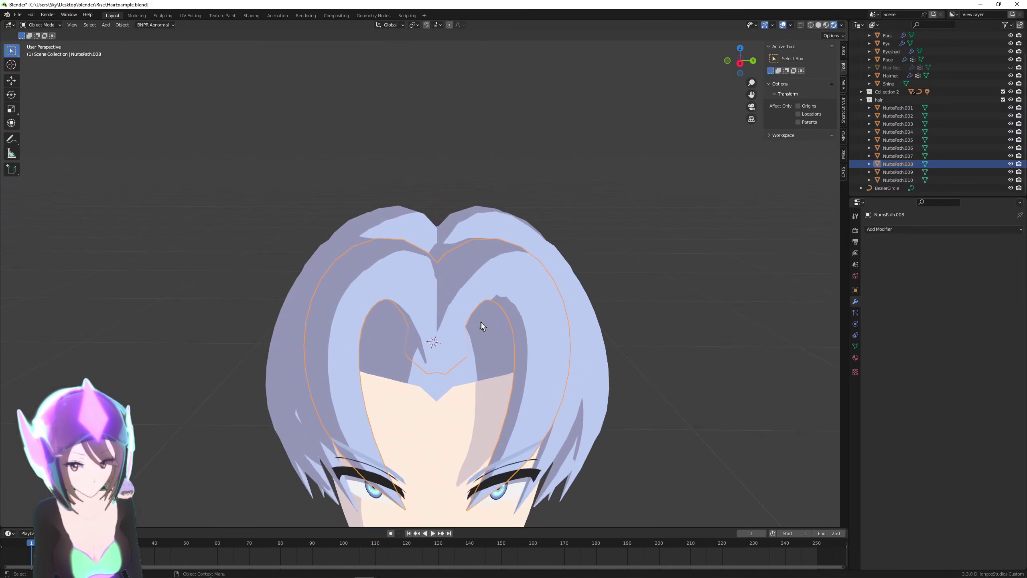
{"action": "scroll", "coordinate": [522, 329], "scroll_direction": "down", "scroll_amount": 3}
{"action": "mouse_move", "coordinate": [482, 322]}
{"action": "middle_mouse_down"}
{"action": "mouse_move", "coordinate": [535, 330]}
{"action": "mouse_move", "coordinate": [490, 318]}
{"action": "middle_mouse_up"}
{"action": "scroll", "coordinate": [534, 331], "scroll_direction": "up", "scroll_amount": 2}
{"action": "key", "text": "Tab"}
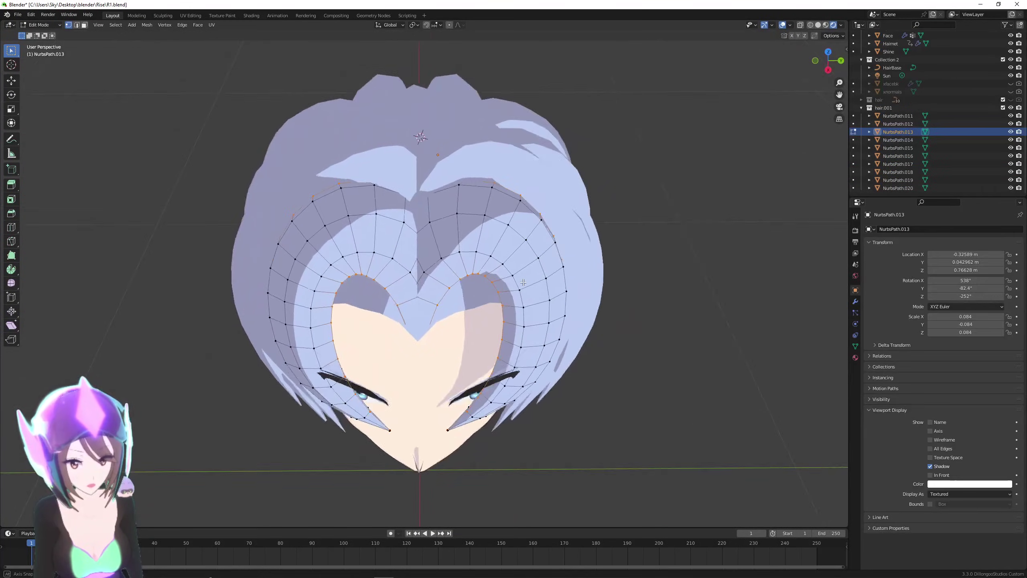
{"action": "middle_click_drag", "start_coordinate": [461, 324], "coordinate": [460, 269]}
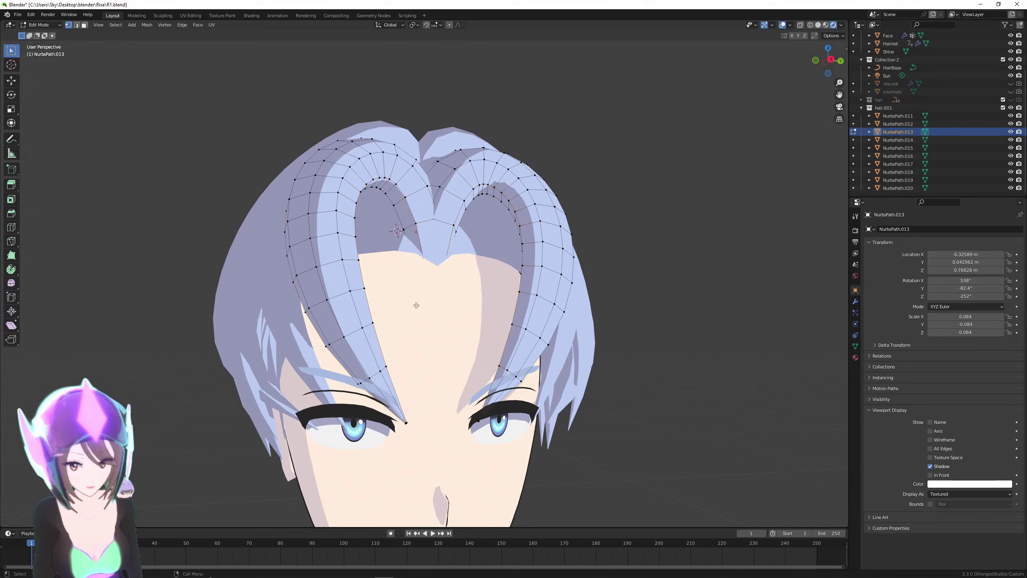
{"action": "middle_click_drag", "start_coordinate": [417, 305], "coordinate": [342, 287]}
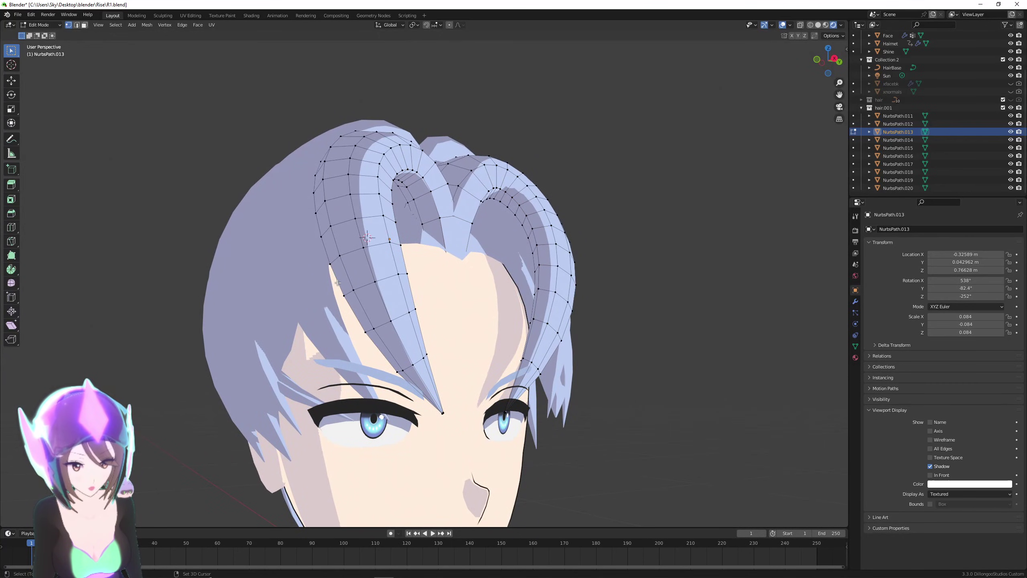
Mark the long border edges of the heart-shaped front hair strands as seams.
{"action": "middle_click_drag", "start_coordinate": [338, 282], "coordinate": [555, 298]}
{"action": "left_click", "coordinate": [473, 247], "text": "alt+shift"}
{"action": "scroll", "coordinate": [477, 247], "scroll_direction": "down", "scroll_amount": 3}
{"action": "key", "text": "q"}
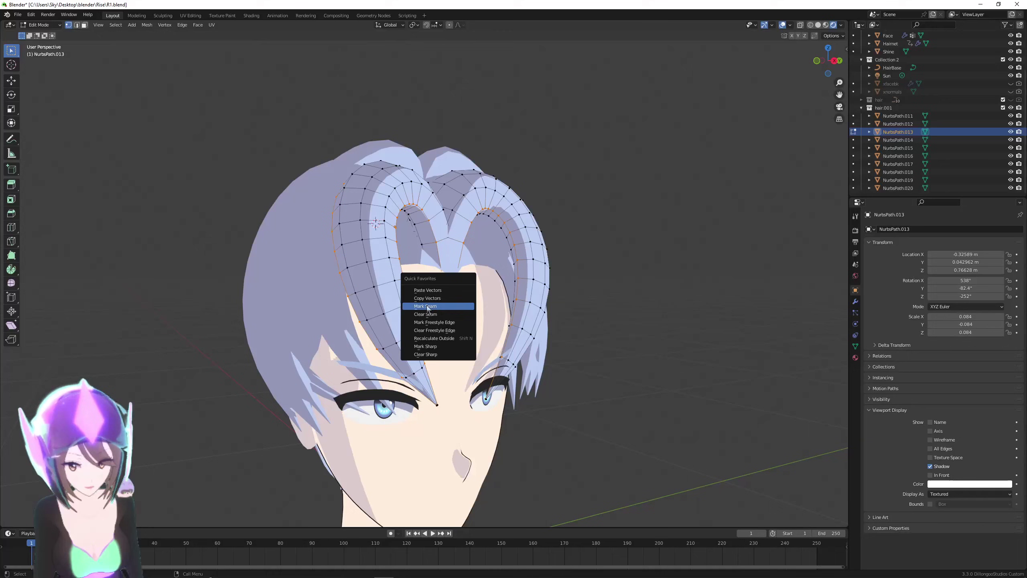
{"action": "left_click", "coordinate": [429, 308]}
{"action": "left_click", "coordinate": [182, 25]}
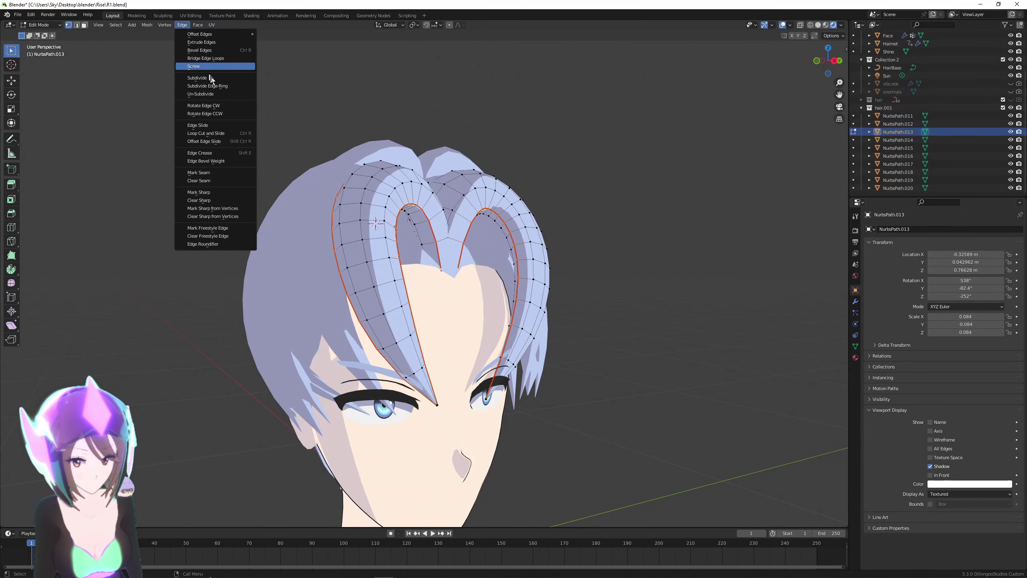
{"action": "right_click", "coordinate": [204, 177]}
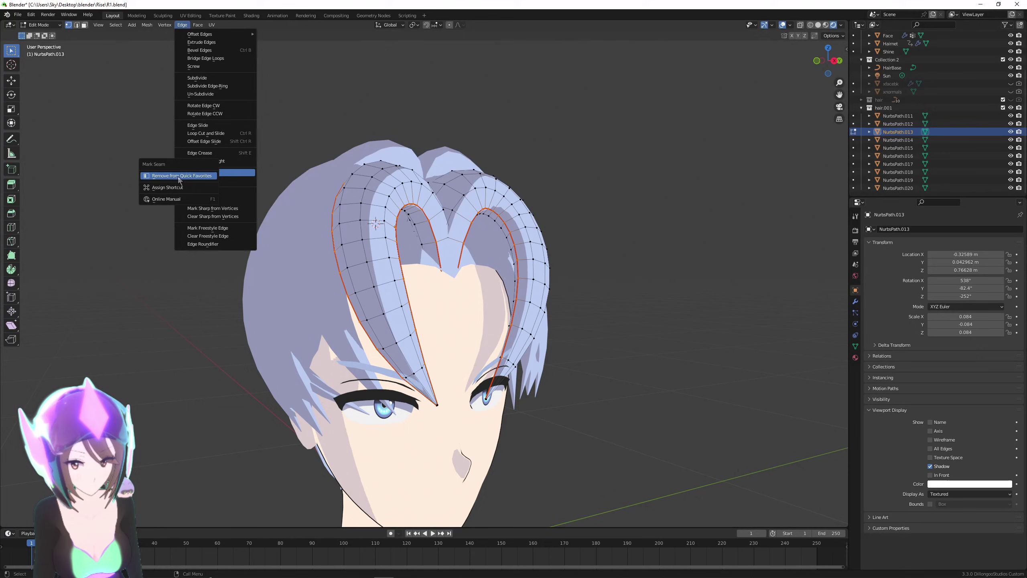
Switch editing to the neighbouring side bang NurtsPath.014 and mark its selected border edges as seams.
{"action": "middle_click_drag", "start_coordinate": [461, 328], "coordinate": [393, 395]}
{"action": "key", "text": "Tab"}
{"action": "left_click", "coordinate": [372, 373]}
{"action": "key", "text": "Tab"}
{"action": "scroll", "coordinate": [373, 374], "scroll_direction": "up", "scroll_amount": 1}
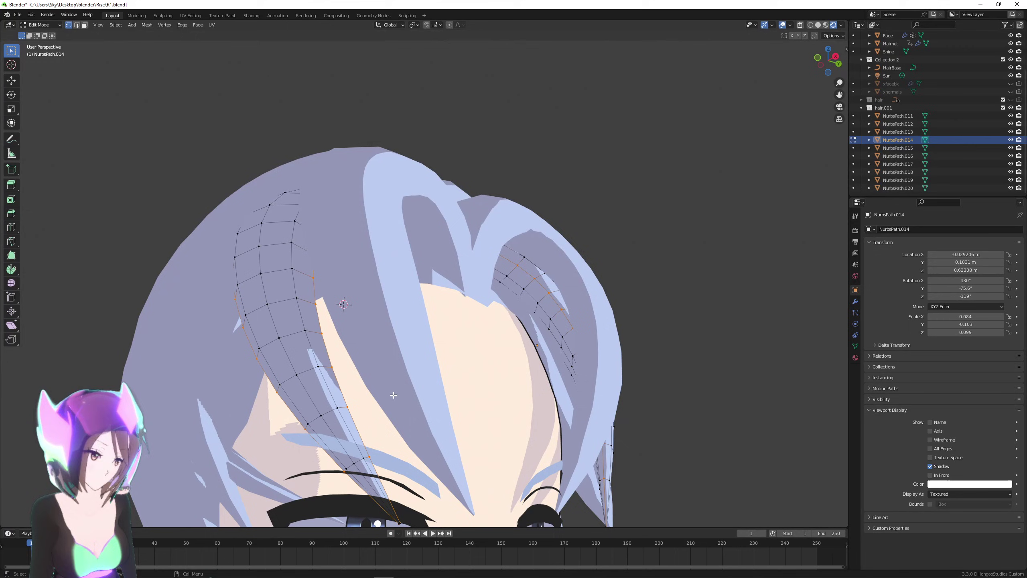
{"action": "middle_click_drag", "start_coordinate": [330, 396], "coordinate": [317, 337]}
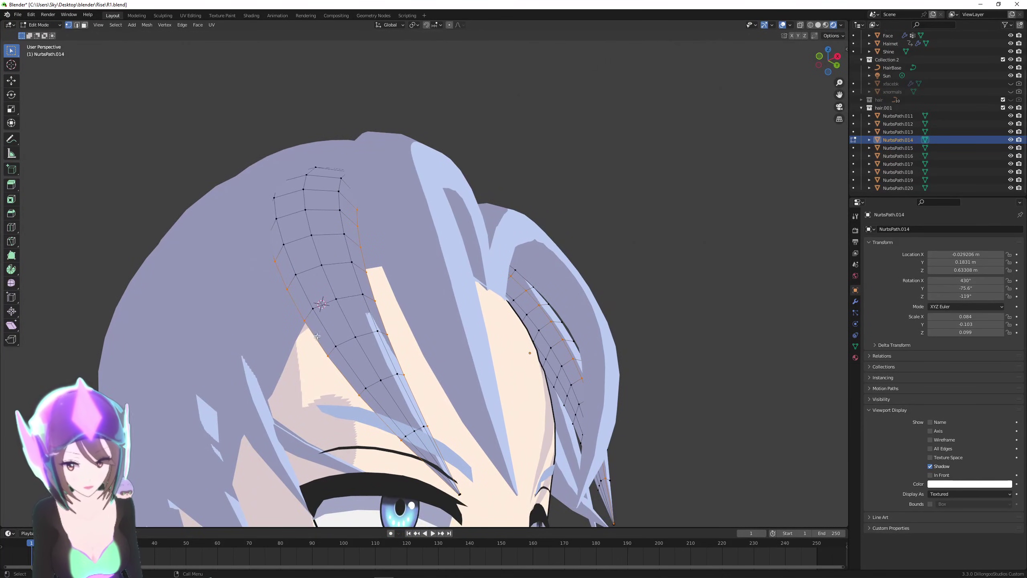
{"action": "key", "text": "ctrl+e"}
{"action": "left_click", "coordinate": [315, 308]}
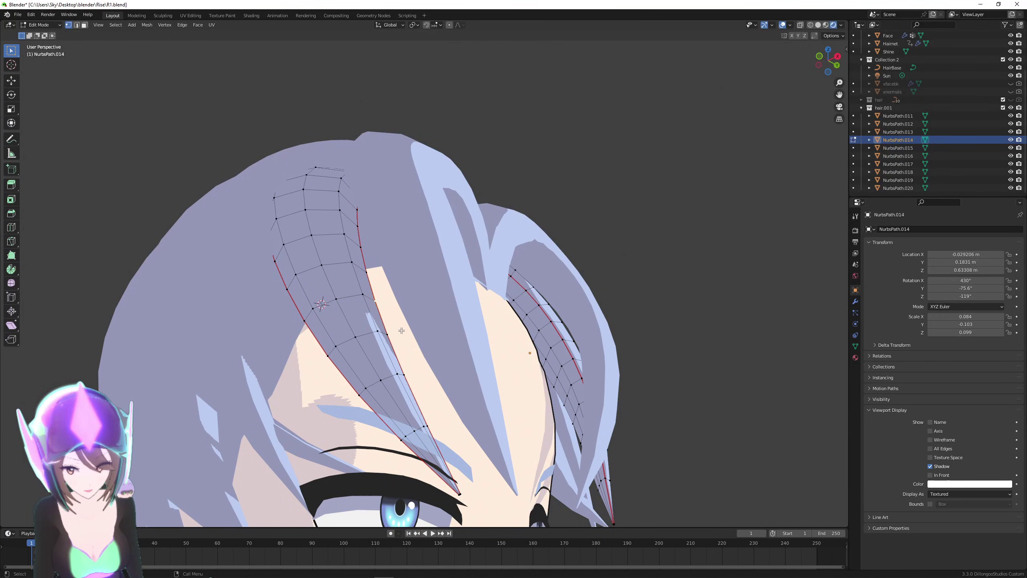
Mark the selected border edges of the thin side strand NurtsPath.011 as seams.
{"action": "scroll", "coordinate": [404, 345], "scroll_direction": "down", "scroll_amount": 4}
{"action": "middle_click_drag", "start_coordinate": [404, 345], "coordinate": [376, 364]}
{"action": "key", "text": "q"}
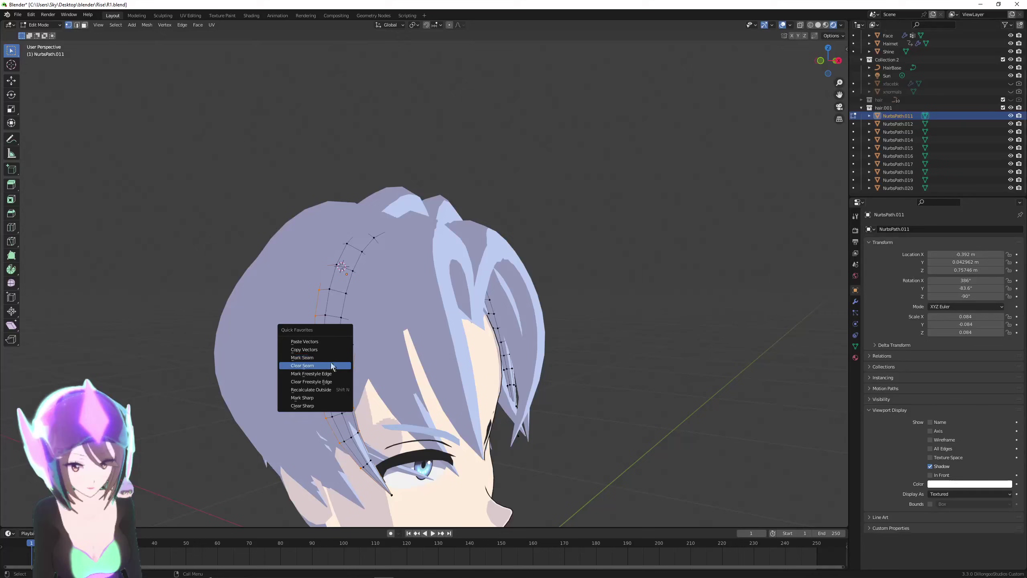
{"action": "left_click", "coordinate": [322, 359]}
Transfer editing back to the front strand NurtsPath.013 and save the file.
{"action": "middle_click_drag", "start_coordinate": [322, 360], "coordinate": [452, 303]}
{"action": "key", "text": "alt+q"}
{"action": "key", "text": "ctrl+s"}
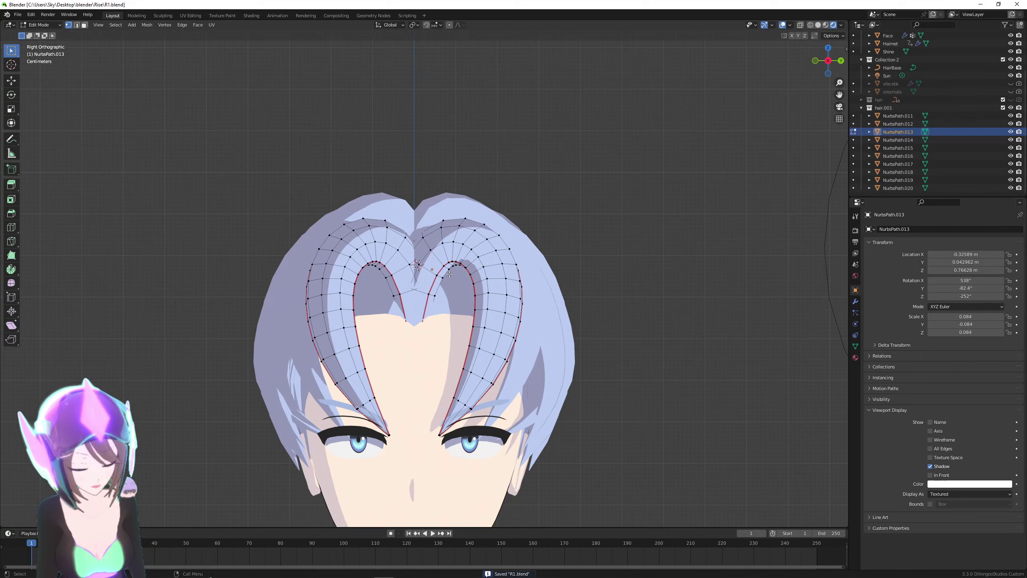
In the Shading workspace, cut the Mix node's link to Material Output and move the Hair material's toon shading nodes away from the output.
{"action": "left_click", "coordinate": [251, 15]}
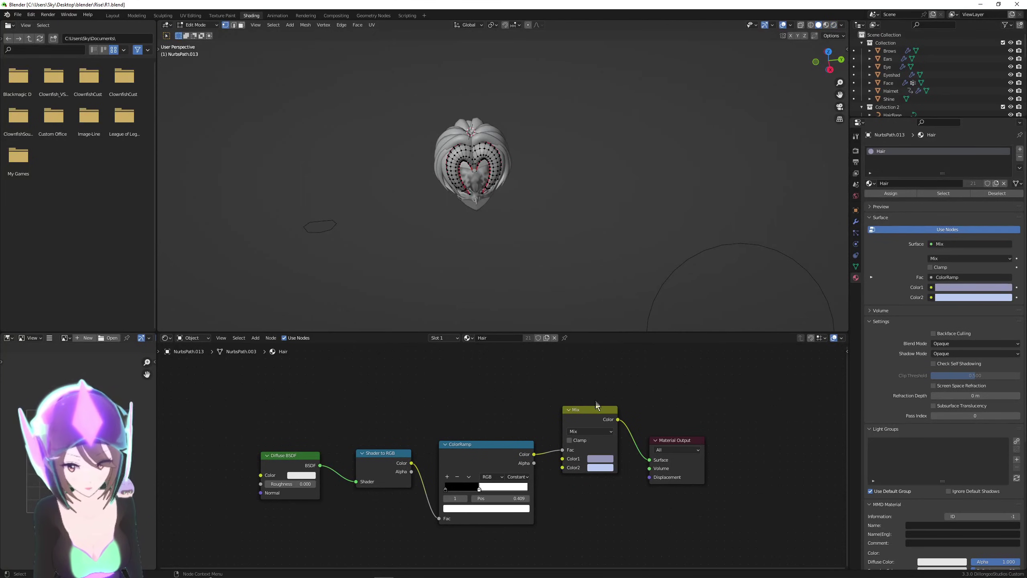
{"action": "left_click_drag", "start_coordinate": [648, 459], "coordinate": [632, 436]}
{"action": "left_click_drag", "start_coordinate": [199, 401], "coordinate": [580, 553]}
{"action": "key", "text": "g"}
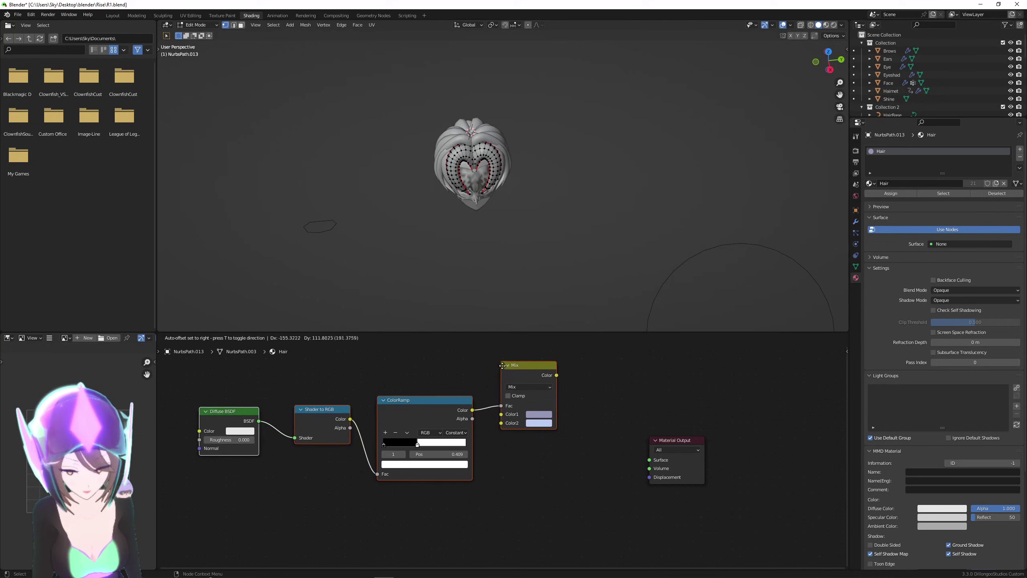
{"action": "left_click", "coordinate": [587, 436]}
{"action": "left_click_drag", "start_coordinate": [671, 440], "coordinate": [689, 479]}
{"action": "scroll", "coordinate": [533, 513], "scroll_direction": "down", "scroll_amount": 1}
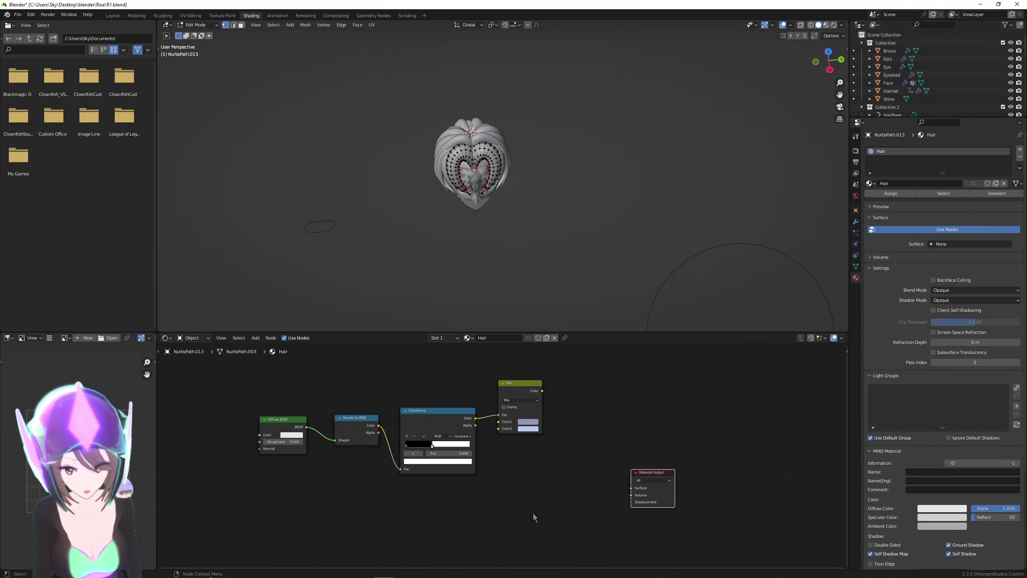
Add an Image Texture node to the Hair material and connect its Color to the Material Output's Surface.
{"action": "middle_click_drag", "start_coordinate": [533, 513], "coordinate": [541, 449]}
{"action": "key", "text": "shift+a"}
{"action": "left_click", "coordinate": [526, 451]}
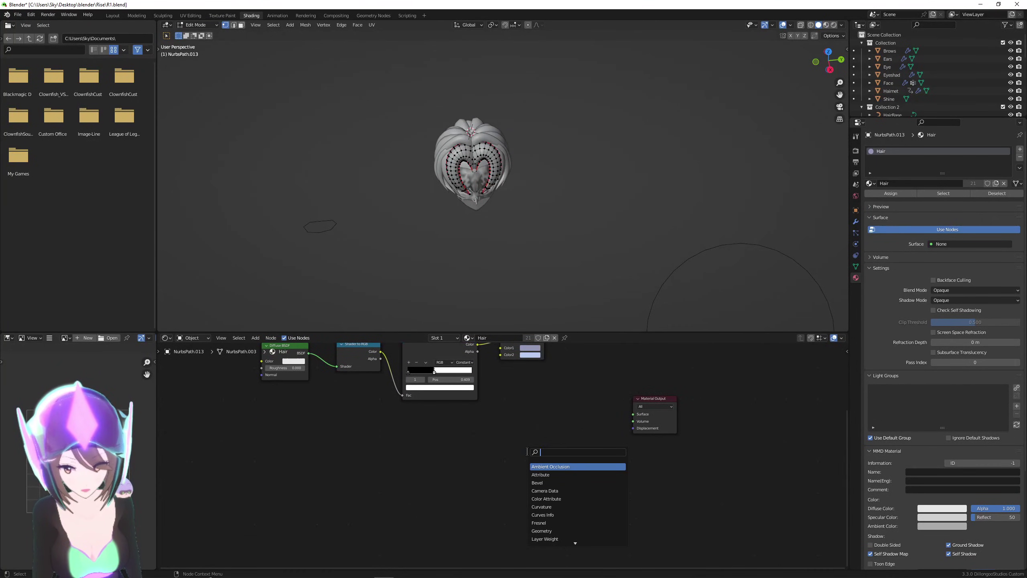
{"action": "type", "text": "imag"}
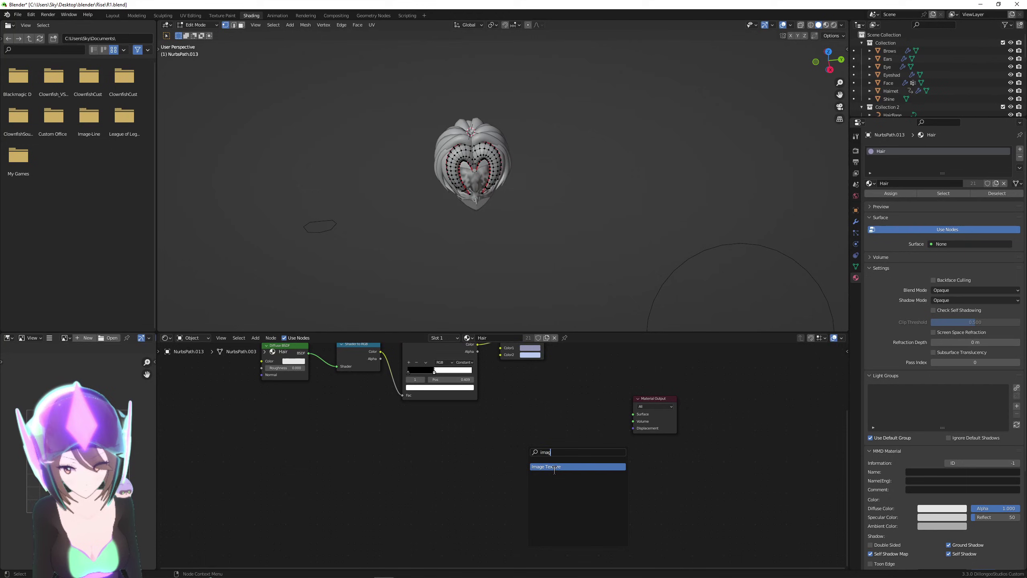
{"action": "left_click", "coordinate": [554, 467]}
{"action": "scroll", "coordinate": [574, 453], "scroll_direction": "up", "scroll_amount": 2}
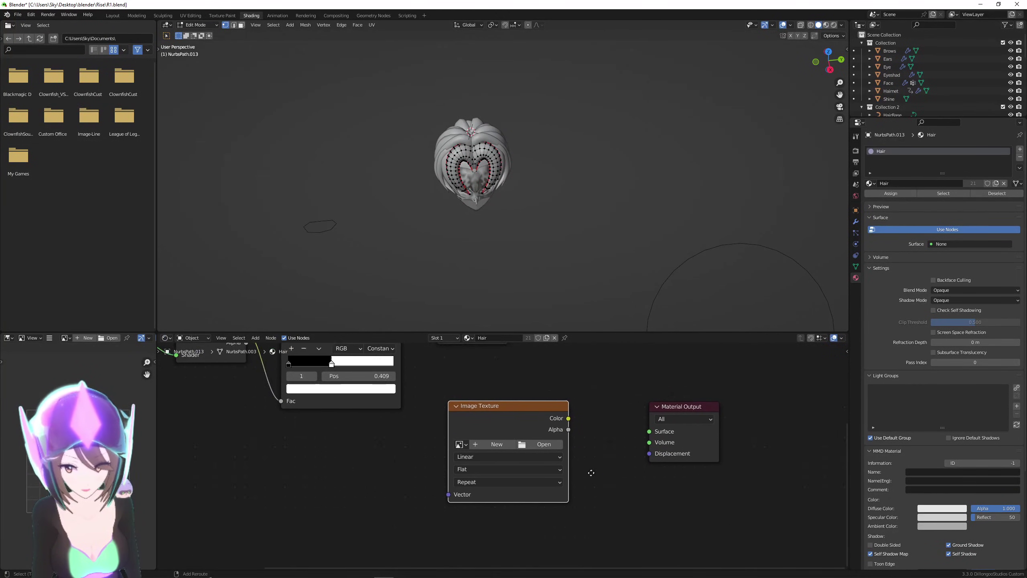
{"action": "left_click_drag", "start_coordinate": [563, 421], "coordinate": [650, 437]}
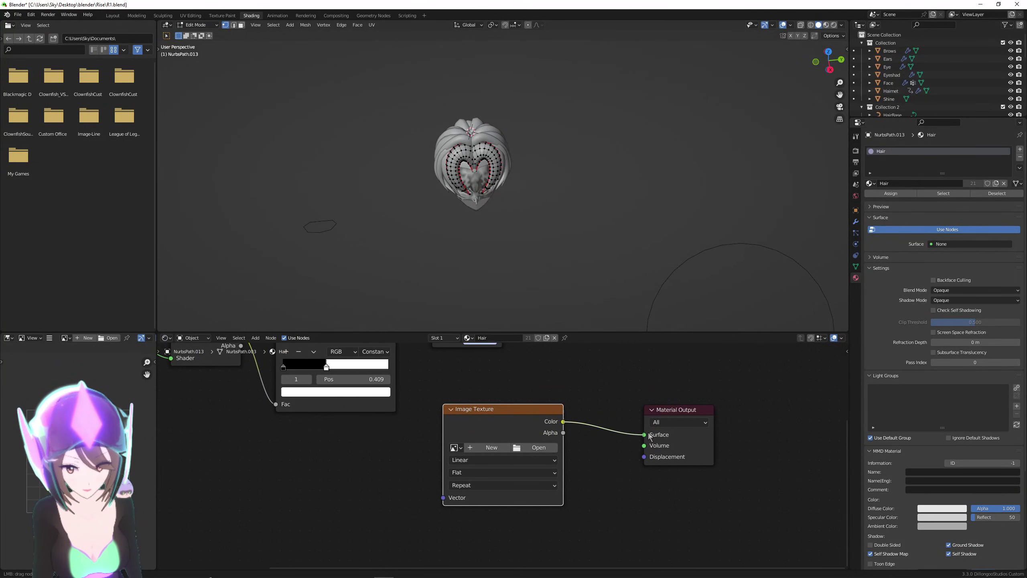
{"action": "left_click_drag", "start_coordinate": [497, 415], "coordinate": [534, 405]}
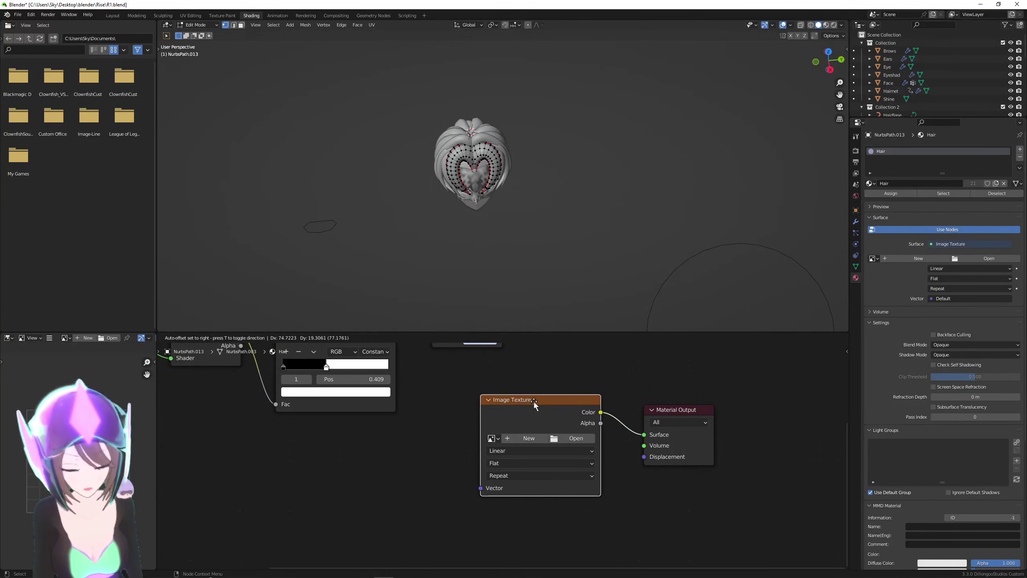
Create a new 4096 x 4096 px image named Hair in the Image Texture node.
{"action": "left_click", "coordinate": [524, 438]}
{"action": "left_click", "coordinate": [556, 462]}
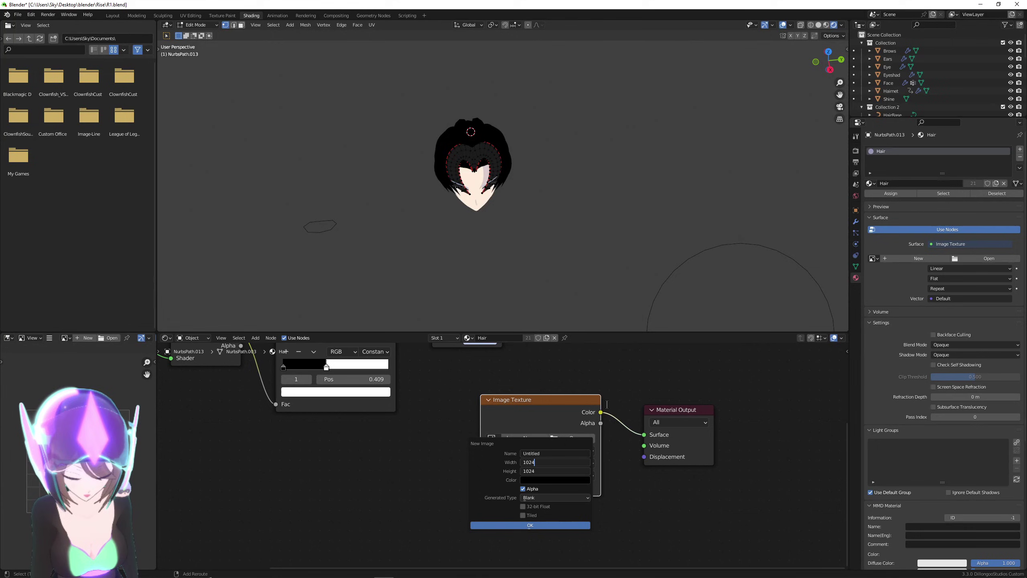
{"action": "left_click", "coordinate": [557, 453]}
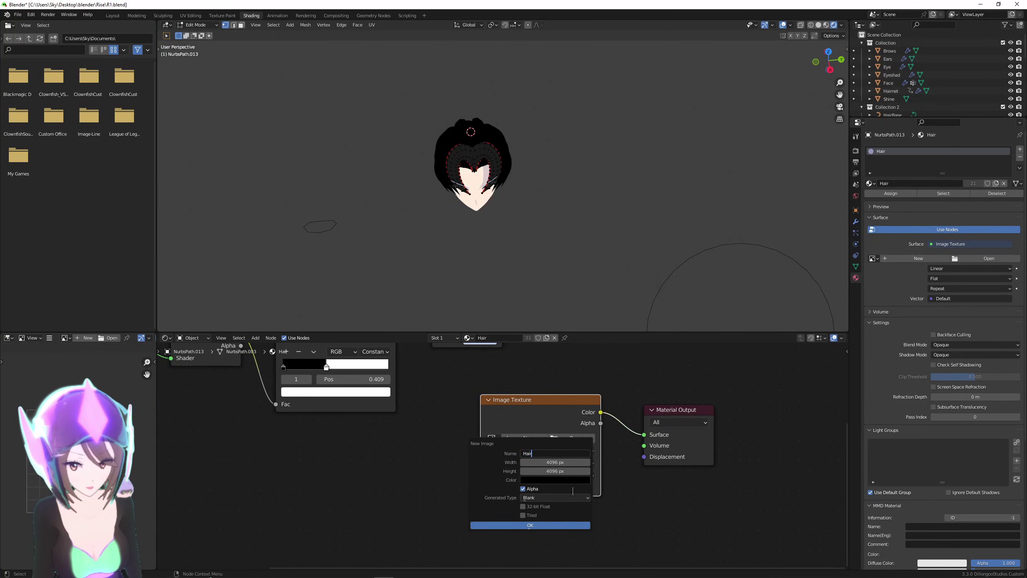
{"action": "left_click", "coordinate": [550, 525]}
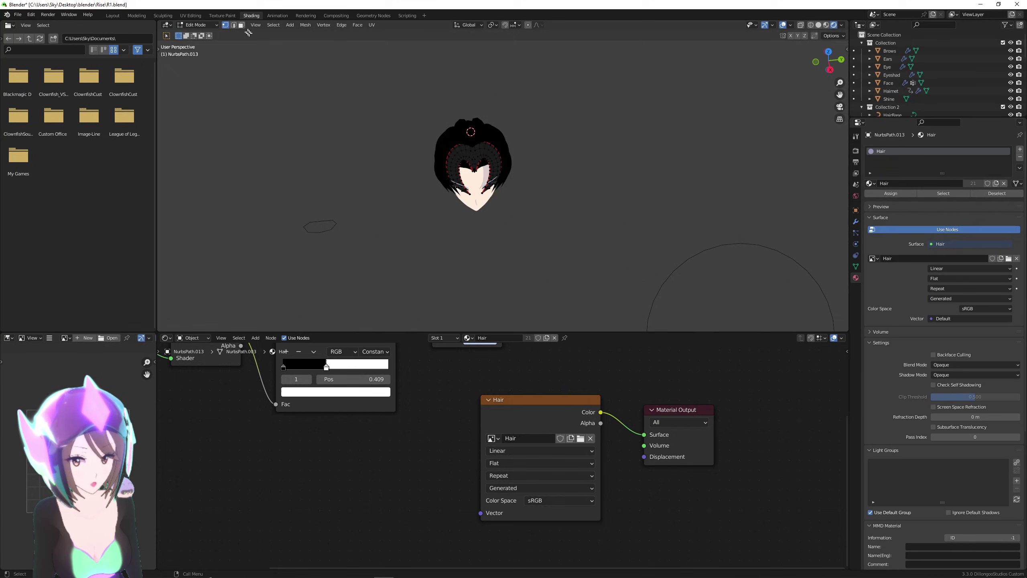
Leave Edit Mode and copy the hex value of the Mix node's Color2.
{"action": "key", "text": "Tab"}
{"action": "scroll", "coordinate": [463, 392], "scroll_direction": "down", "scroll_amount": 2}
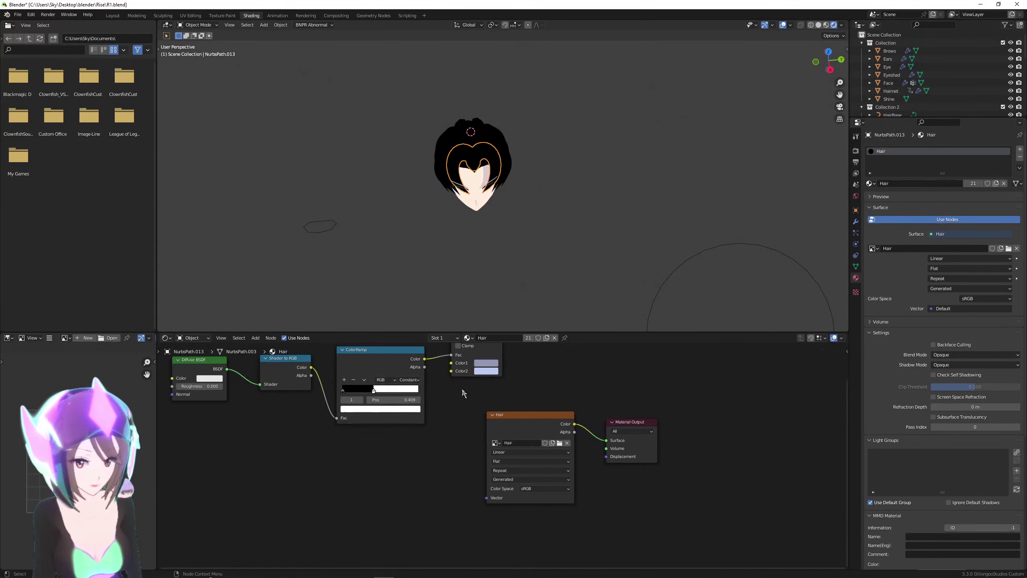
{"action": "left_click", "coordinate": [487, 372]}
{"action": "left_click", "coordinate": [530, 327]}
{"action": "left_click", "coordinate": [508, 338]}
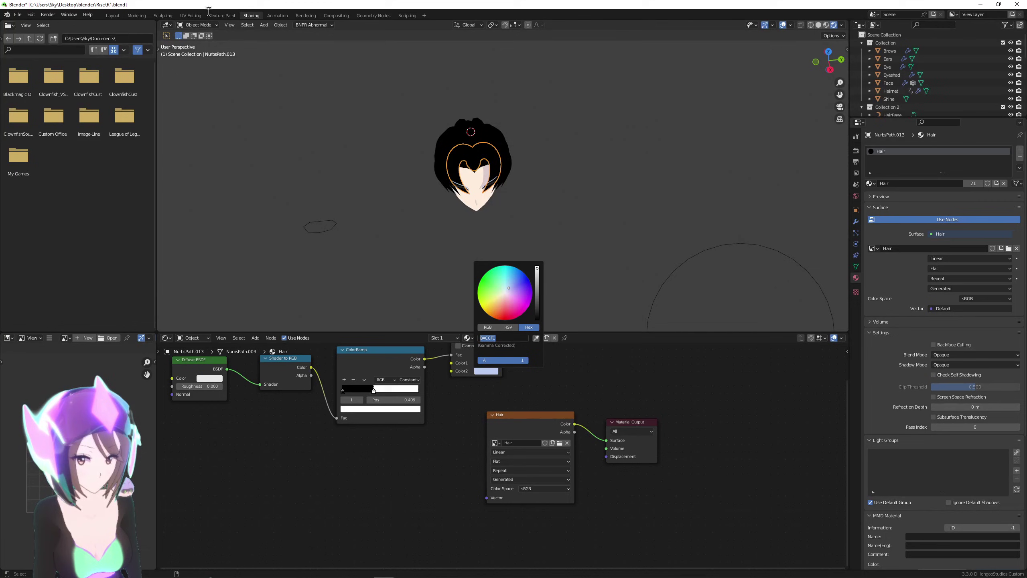
In the Texture Paint workspace, fill the black Hair image with the copied light blue hex colour using the Fill tool.
{"action": "left_click", "coordinate": [222, 15]}
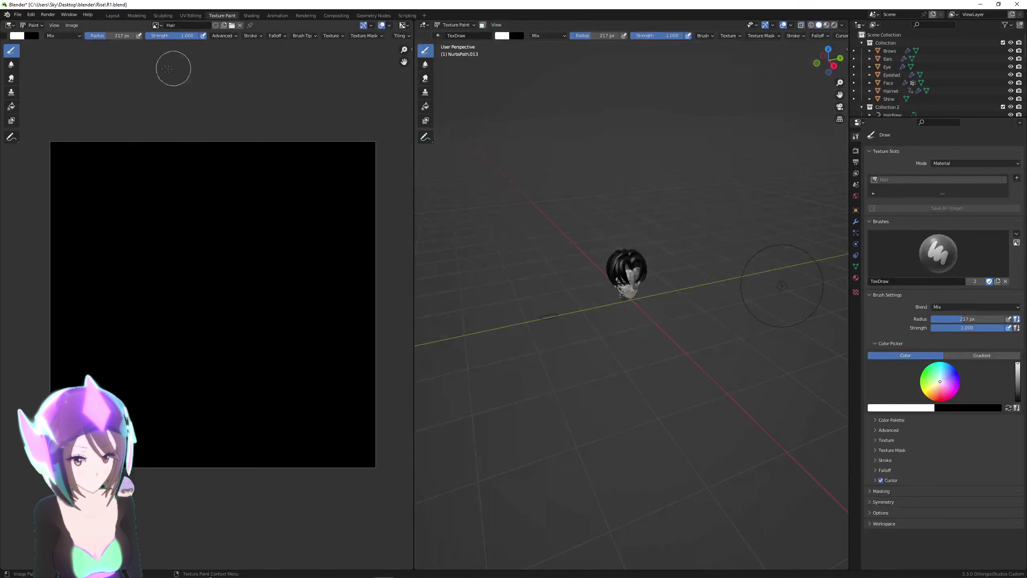
{"action": "left_click", "coordinate": [11, 107]}
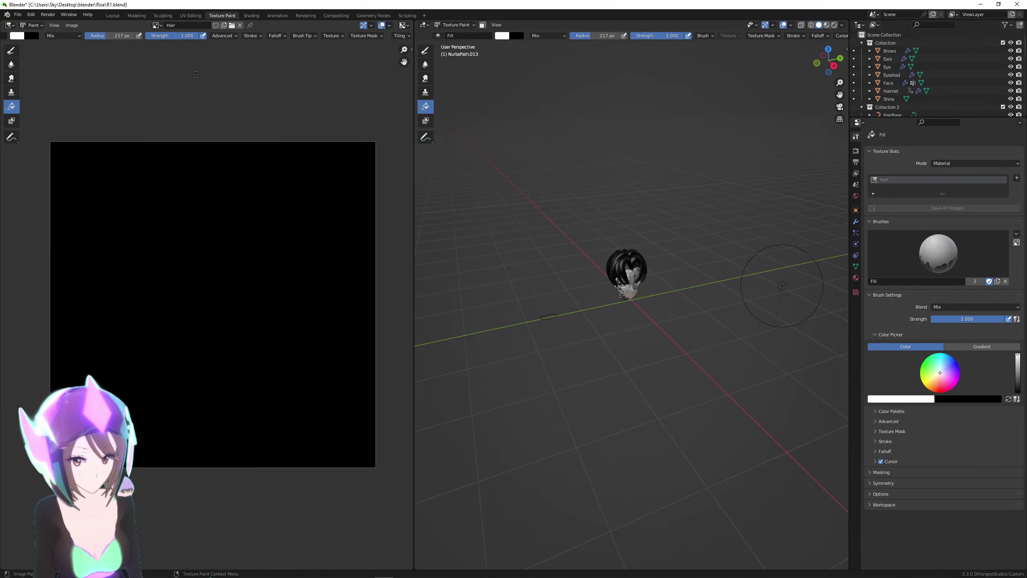
{"action": "left_click", "coordinate": [19, 37]}
{"action": "left_click", "coordinate": [51, 123]}
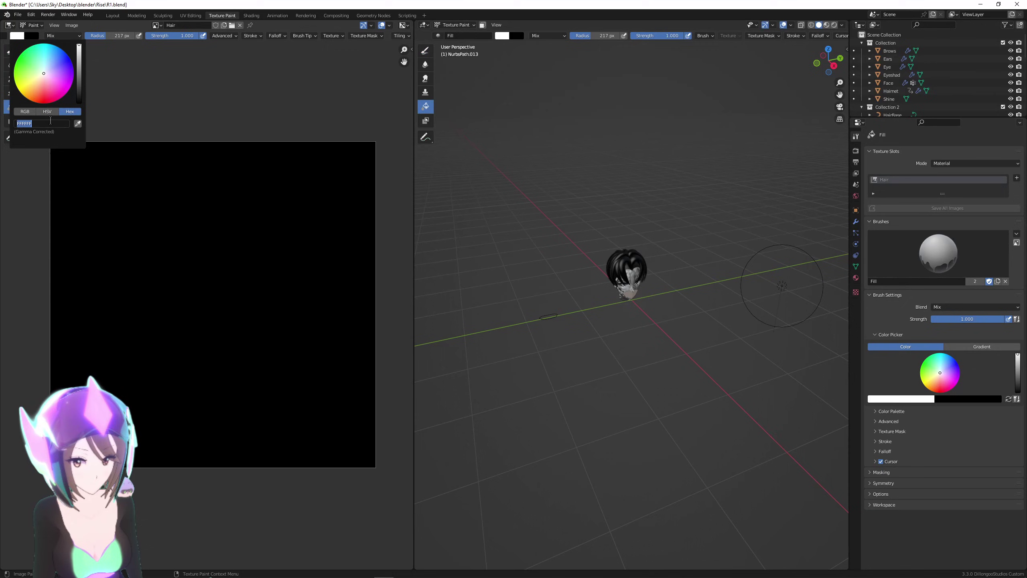
{"action": "key", "text": "Return"}
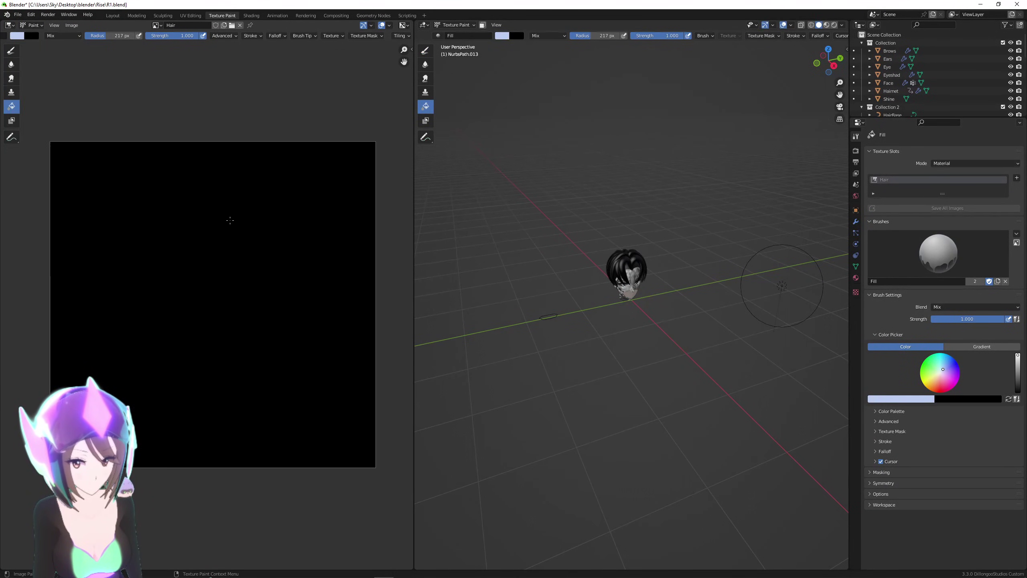
{"action": "left_click", "coordinate": [382, 357]}
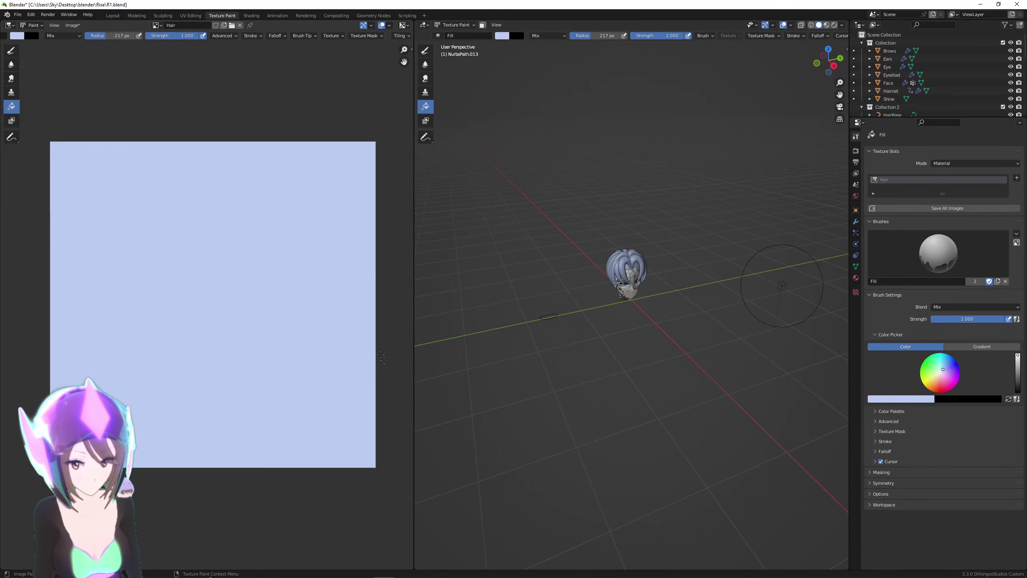
Show the 3D view in rendered shading and save the texture as Hair.png in the Rise folder.
{"action": "left_click", "coordinate": [834, 26]}
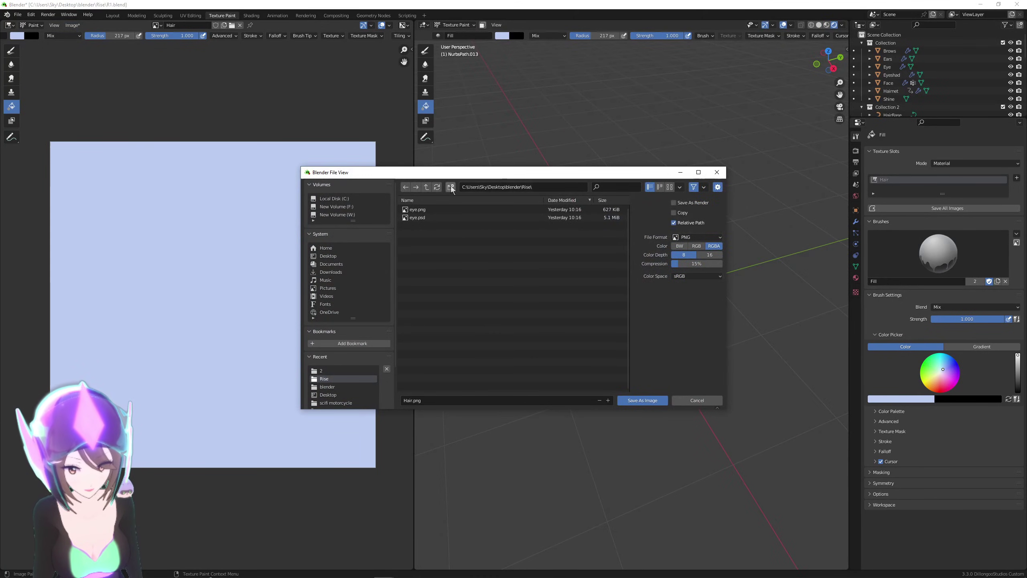
{"action": "left_click", "coordinate": [643, 400]}
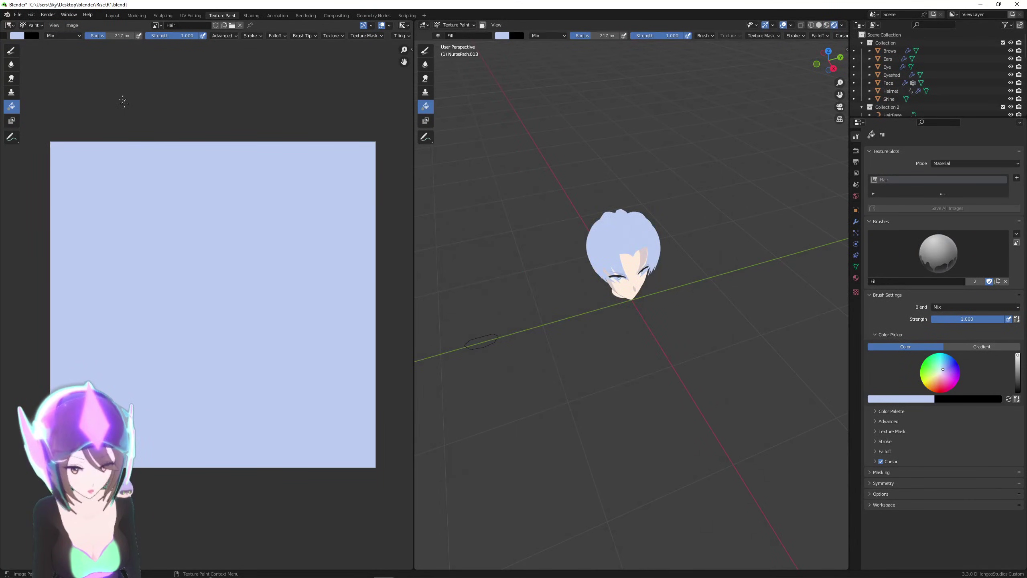
Unwrap all UVs of the front hair strands along the marked seams, then return to the Texture Paint workspace.
{"action": "left_click", "coordinate": [190, 15]}
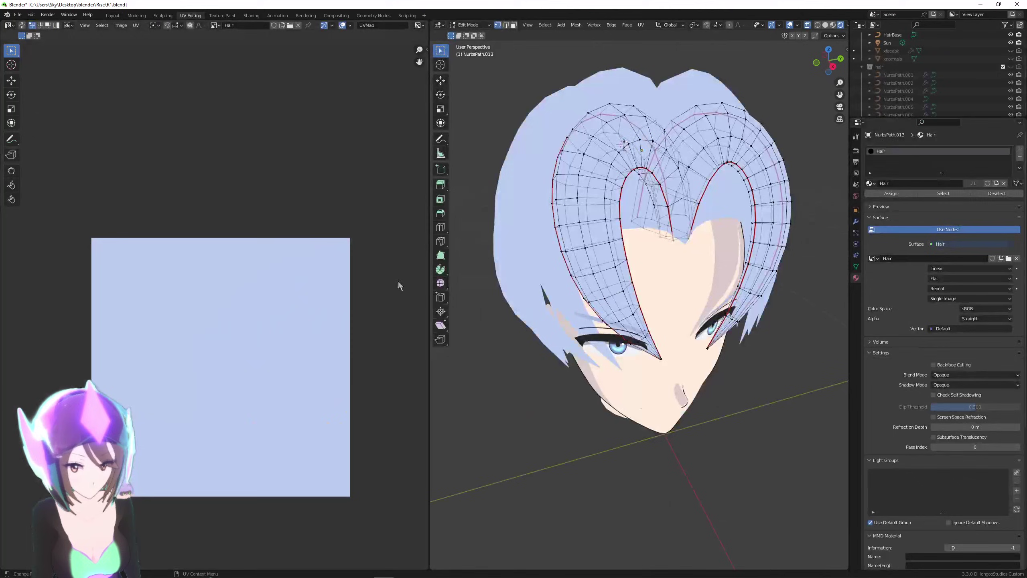
{"action": "scroll", "coordinate": [724, 337], "scroll_direction": "down", "scroll_amount": 1}
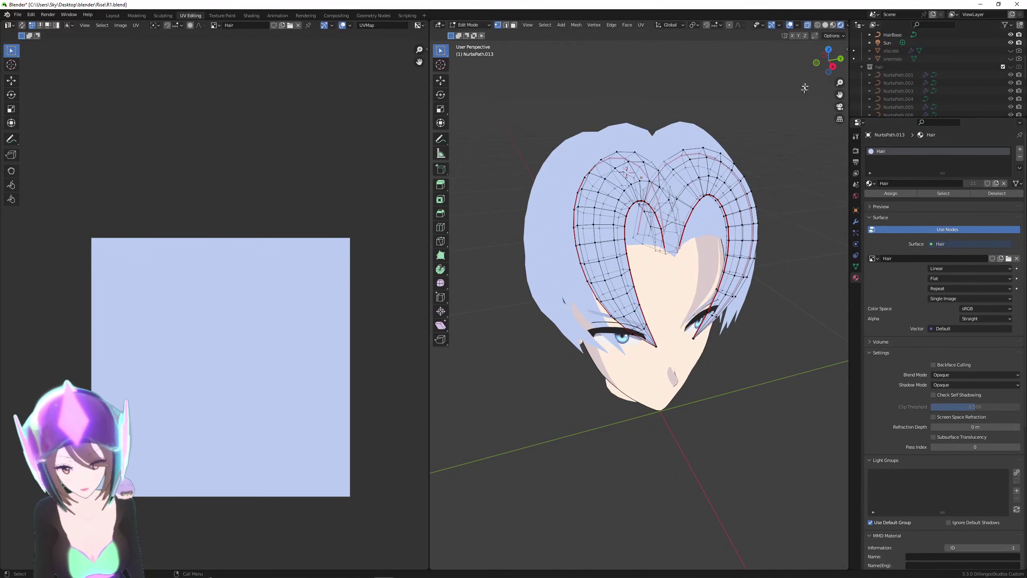
{"action": "scroll", "coordinate": [804, 87], "scroll_direction": "down", "scroll_amount": 1}
{"action": "left_click", "coordinate": [833, 67]}
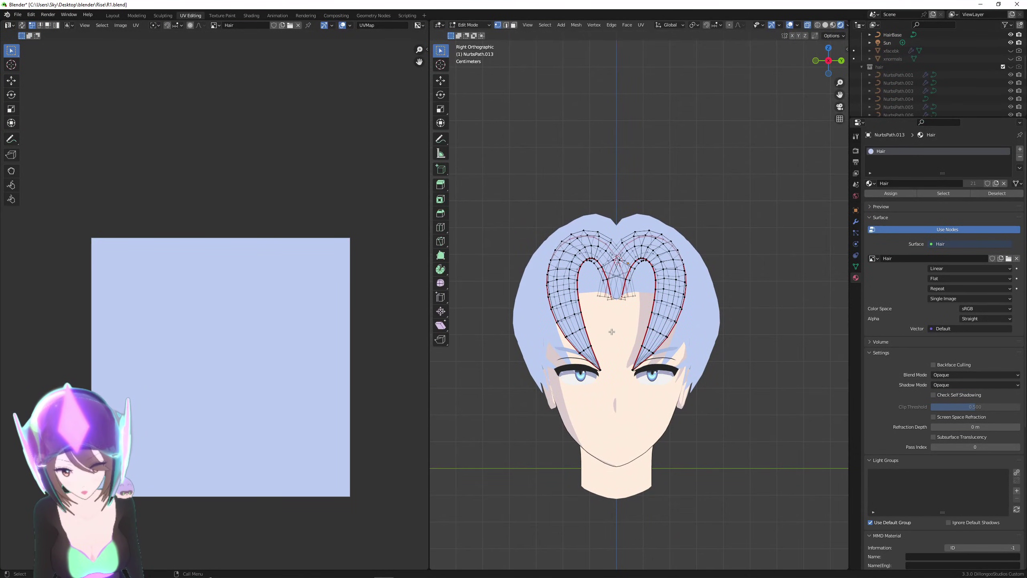
{"action": "key", "text": "a"}
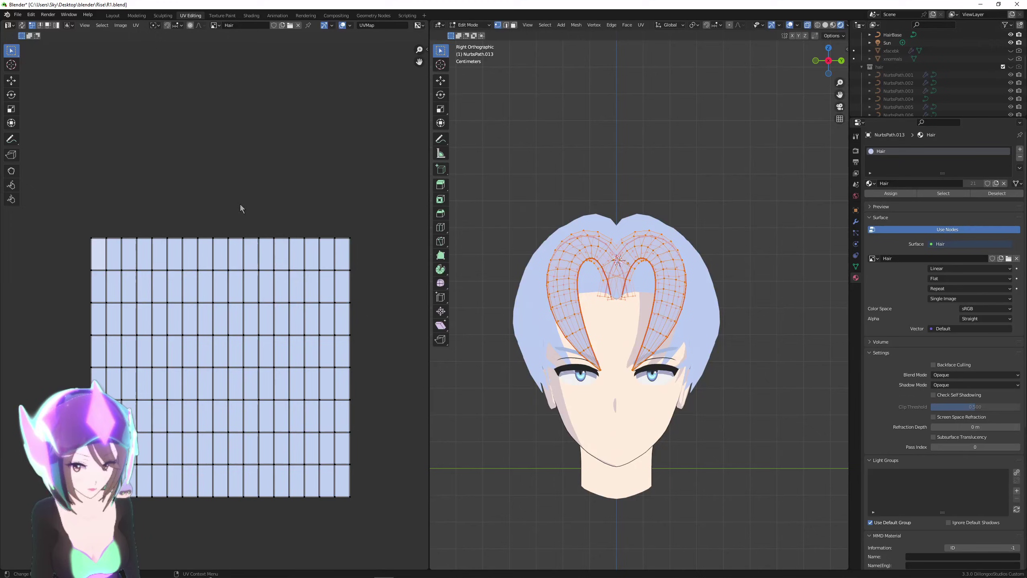
{"action": "key", "text": "a"}
{"action": "right_click", "coordinate": [203, 201]}
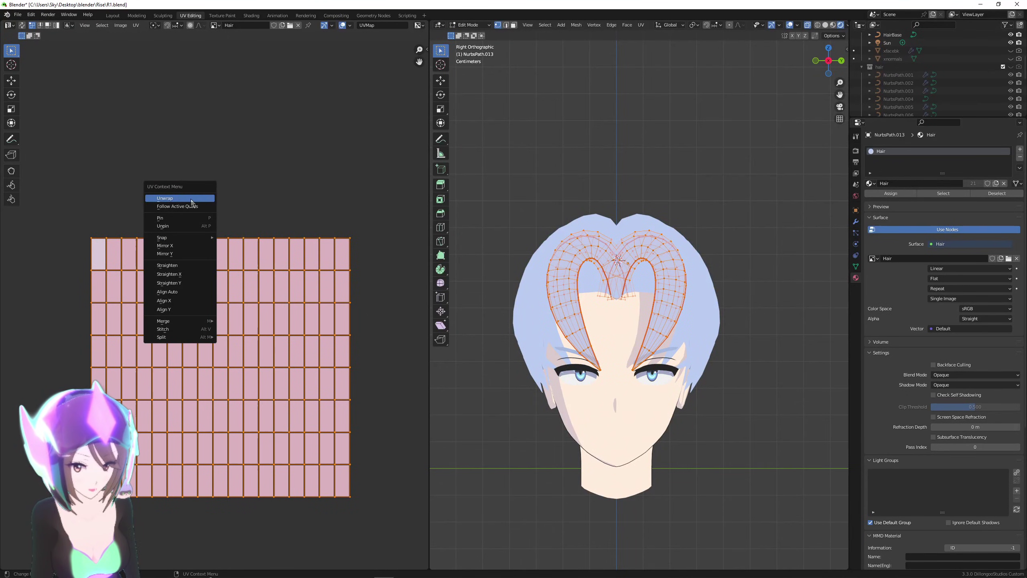
{"action": "left_click", "coordinate": [191, 199]}
{"action": "left_click", "coordinate": [356, 335]}
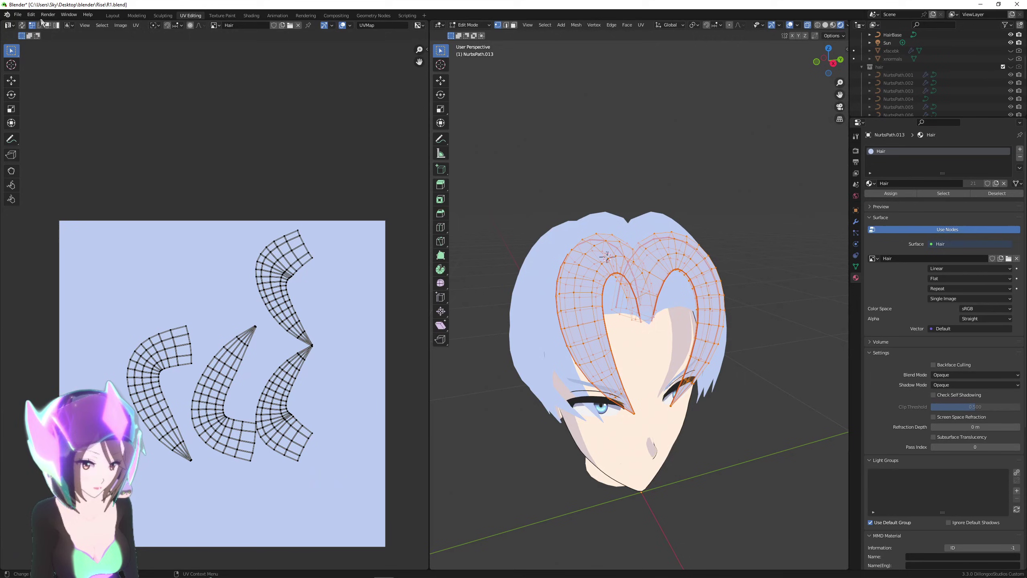
{"action": "left_click", "coordinate": [222, 16]}
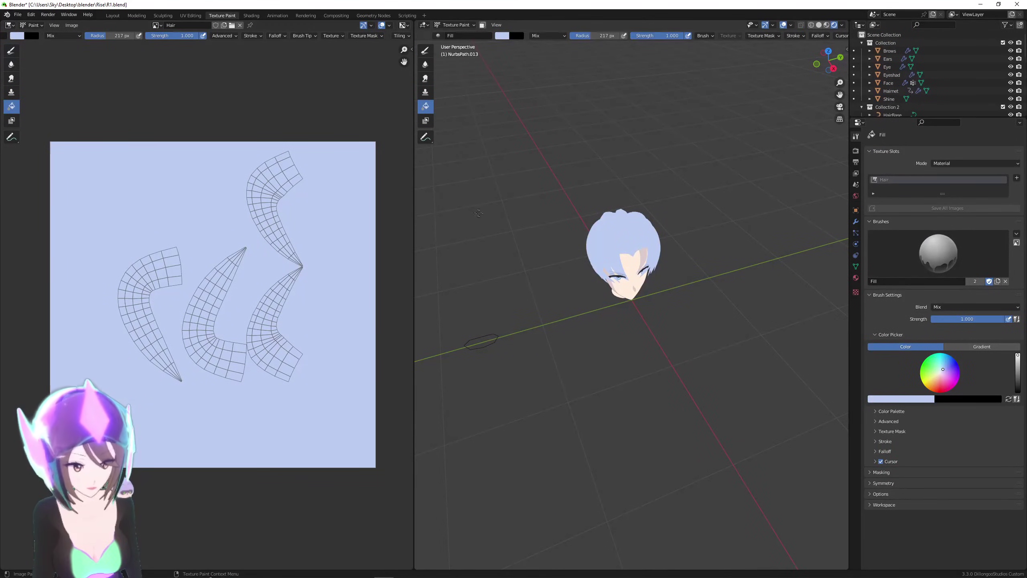
In the Shading workspace, copy the hex value of the Mix node's Color1.
{"action": "left_click", "coordinate": [252, 17]}
{"action": "left_click", "coordinate": [483, 364]}
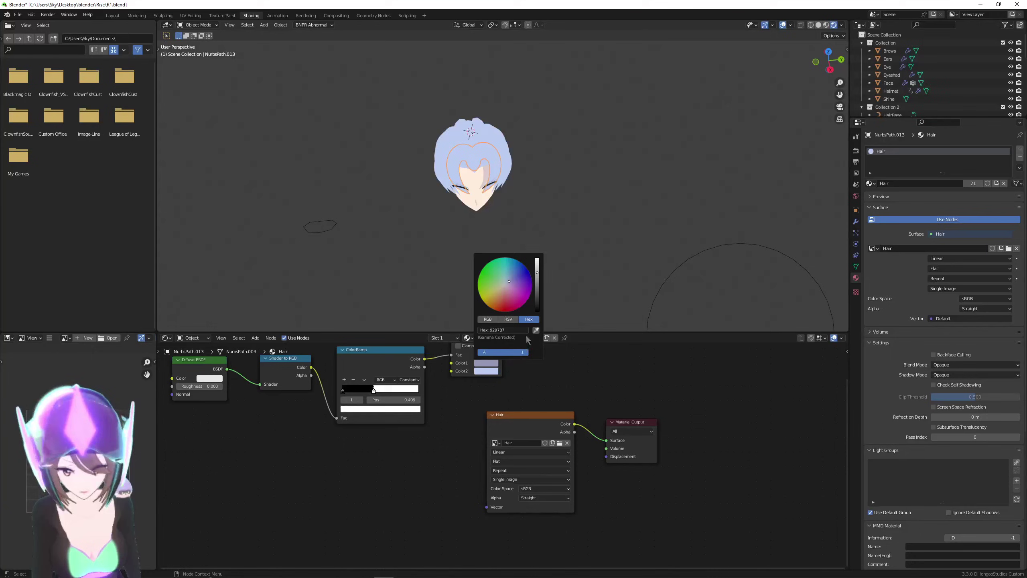
{"action": "left_click", "coordinate": [521, 330]}
{"action": "key", "text": "ctrl+c"}
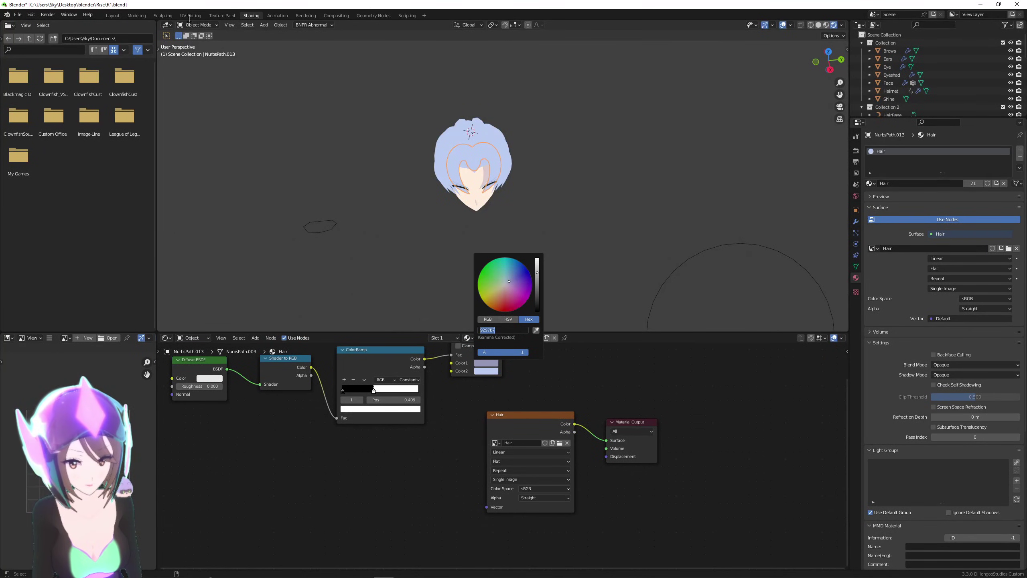
In the Texture Paint workspace, set the brush to the copied colour and paint a shadow patch in the Hair image's lower-right corner.
{"action": "left_click", "coordinate": [220, 16]}
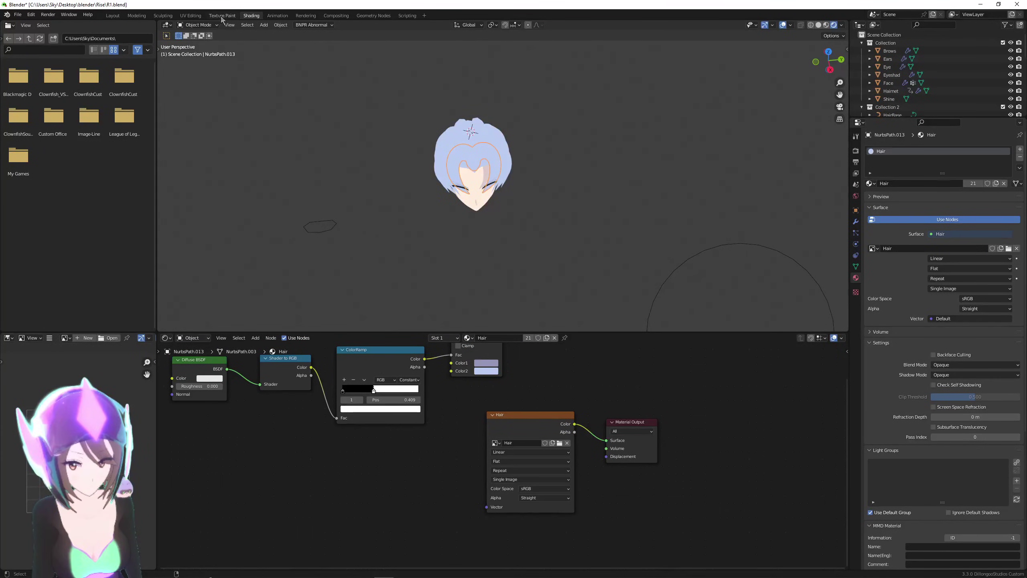
{"action": "left_click", "coordinate": [222, 16]}
{"action": "scroll", "coordinate": [61, 92], "scroll_direction": "up", "scroll_amount": 1}
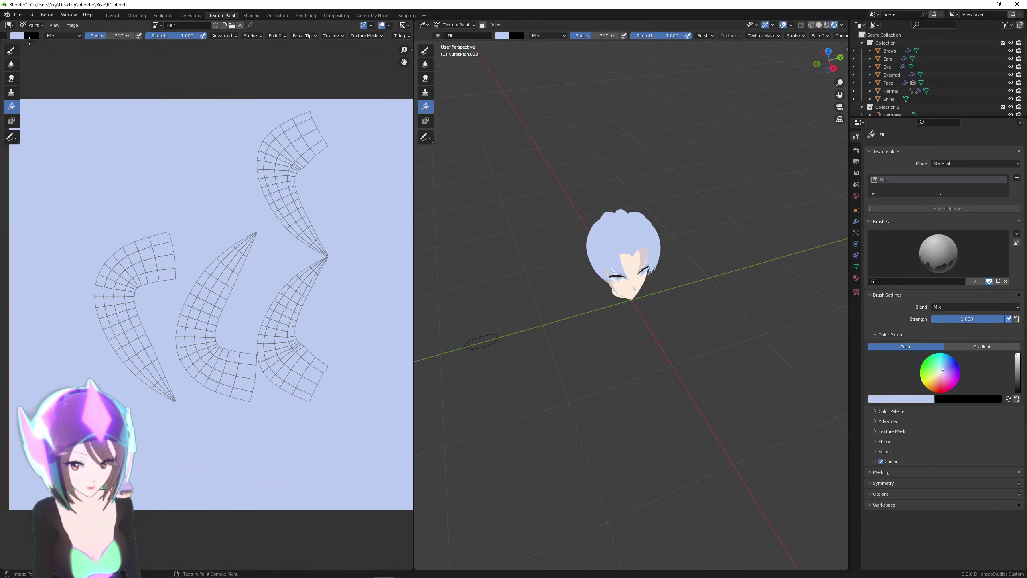
{"action": "left_click", "coordinate": [17, 36]}
{"action": "key", "text": "ctrl+v"}
{"action": "key", "text": "Return"}
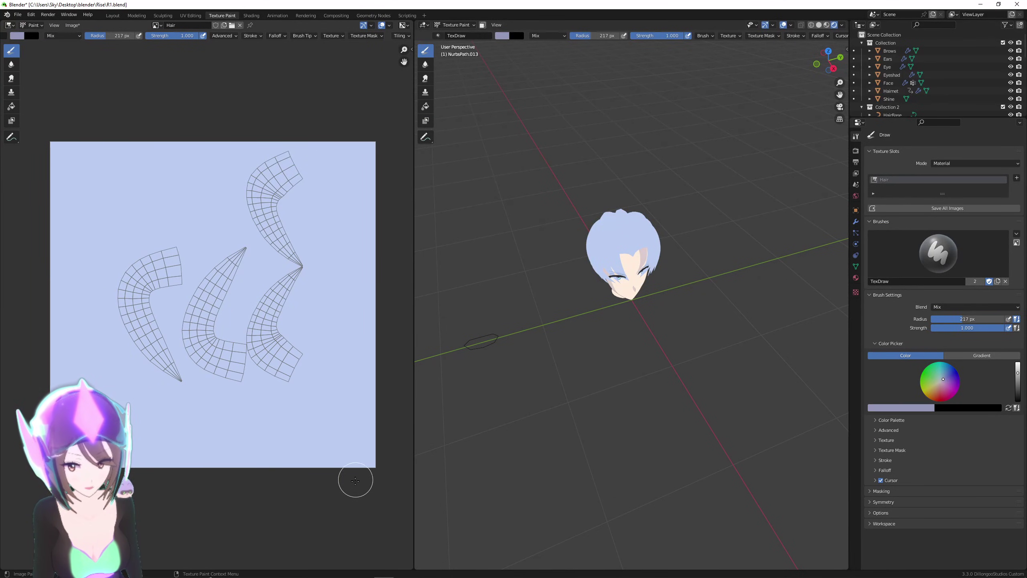
{"action": "mouse_move", "coordinate": [355, 480]}
{"action": "left_mouse_down"}
{"action": "mouse_move", "coordinate": [354, 454]}
{"action": "mouse_move", "coordinate": [367, 435]}
{"action": "mouse_move", "coordinate": [346, 470]}
{"action": "mouse_move", "coordinate": [344, 440]}
{"action": "mouse_move", "coordinate": [367, 431]}
{"action": "left_mouse_up"}
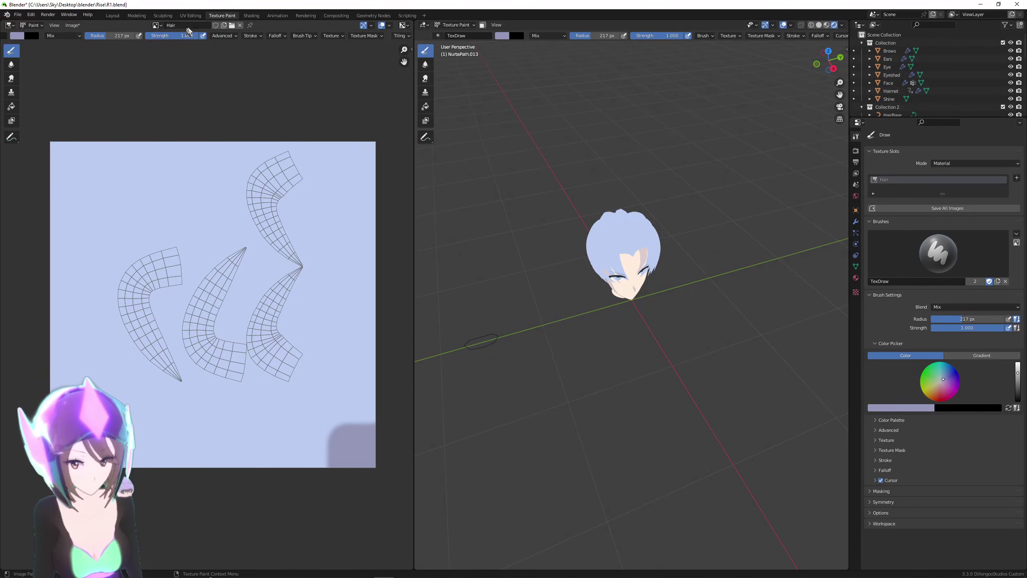
In the UV Editing workspace, shrink the lower-right hair strand island and place it inside the darker patch of the image.
{"action": "left_click", "coordinate": [190, 15]}
{"action": "scroll", "coordinate": [259, 366], "scroll_direction": "down", "scroll_amount": 2}
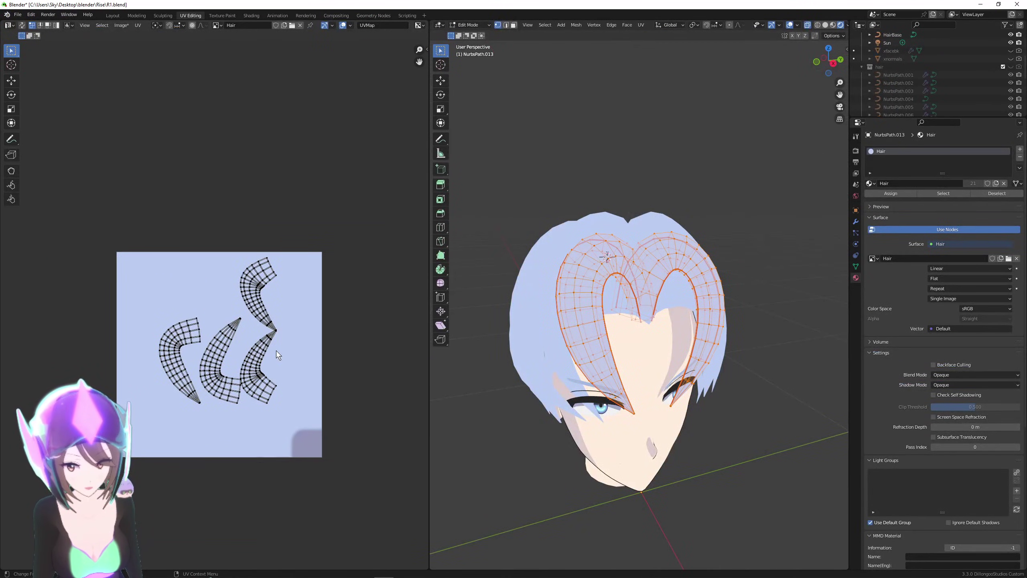
{"action": "scroll", "coordinate": [278, 355], "scroll_direction": "up", "scroll_amount": 3}
{"action": "key", "text": "ctrl+l"}
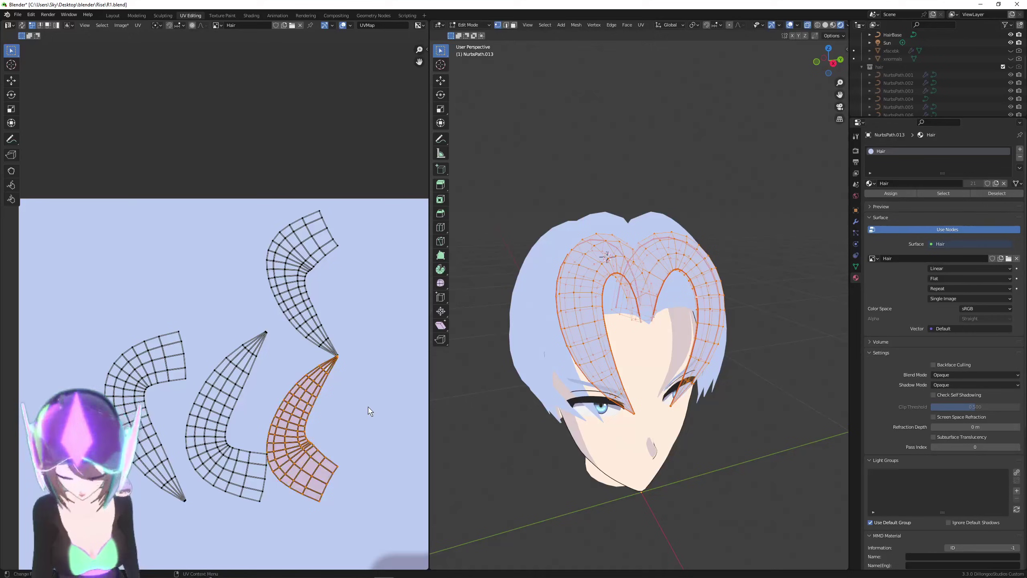
{"action": "scroll", "coordinate": [552, 381], "scroll_direction": "down", "scroll_amount": 4}
{"action": "scroll", "coordinate": [389, 452], "scroll_direction": "down", "scroll_amount": 2}
{"action": "scroll", "coordinate": [506, 405], "scroll_direction": "up", "scroll_amount": 6}
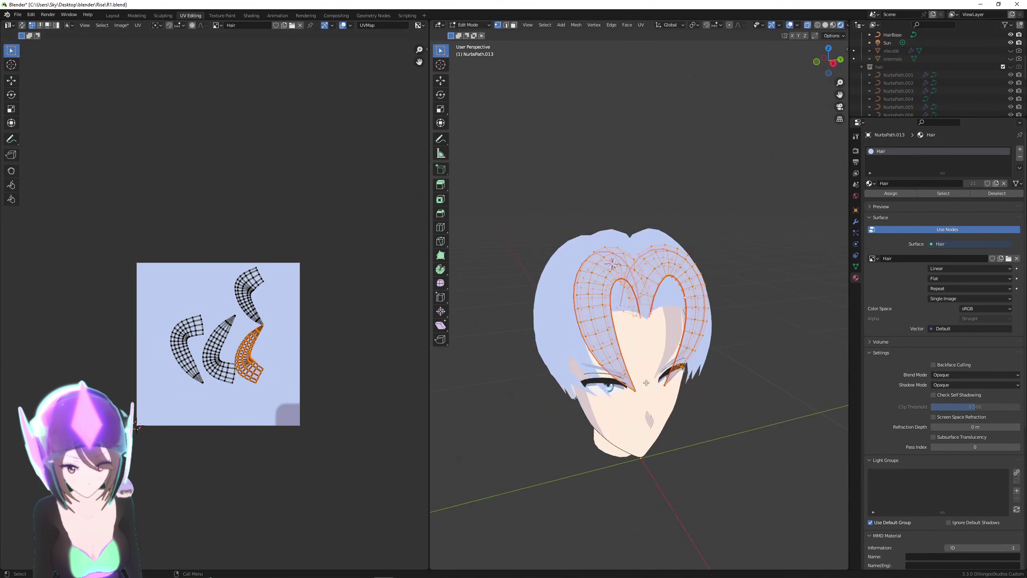
{"action": "key", "text": "g"}
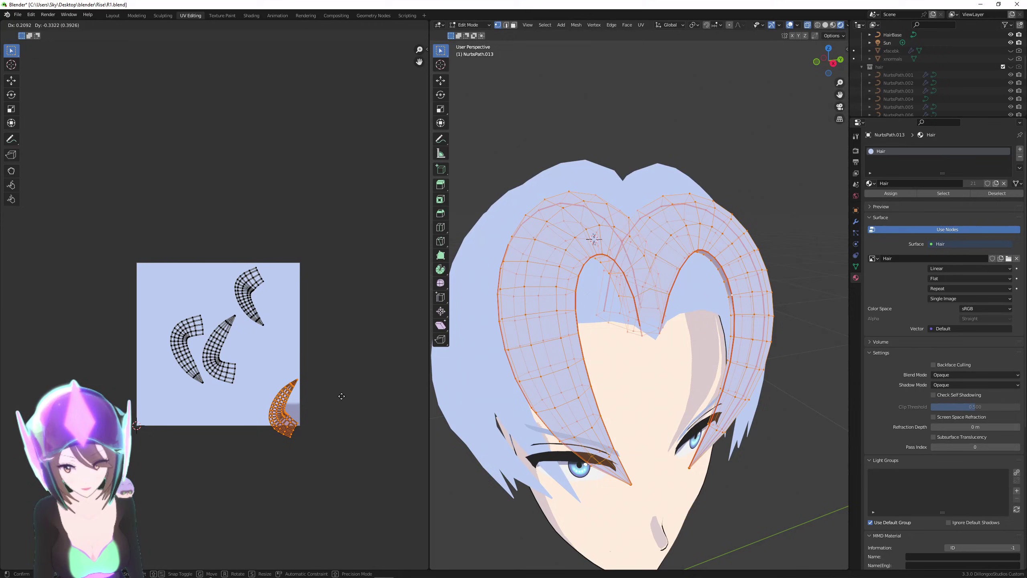
{"action": "left_click", "coordinate": [307, 341]}
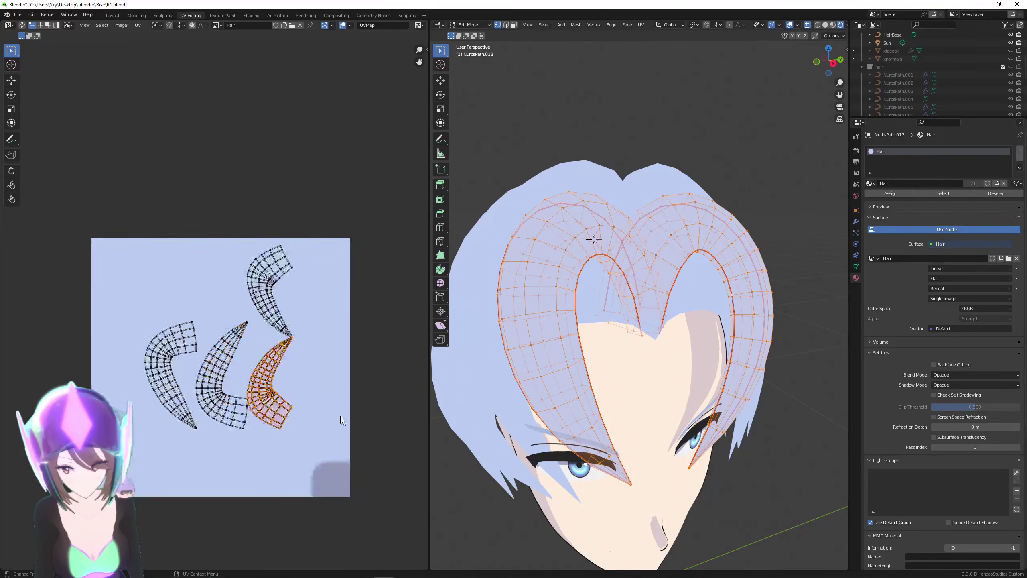
{"action": "scroll", "coordinate": [336, 425], "scroll_direction": "up", "scroll_amount": 2}
{"action": "key", "text": "g"}
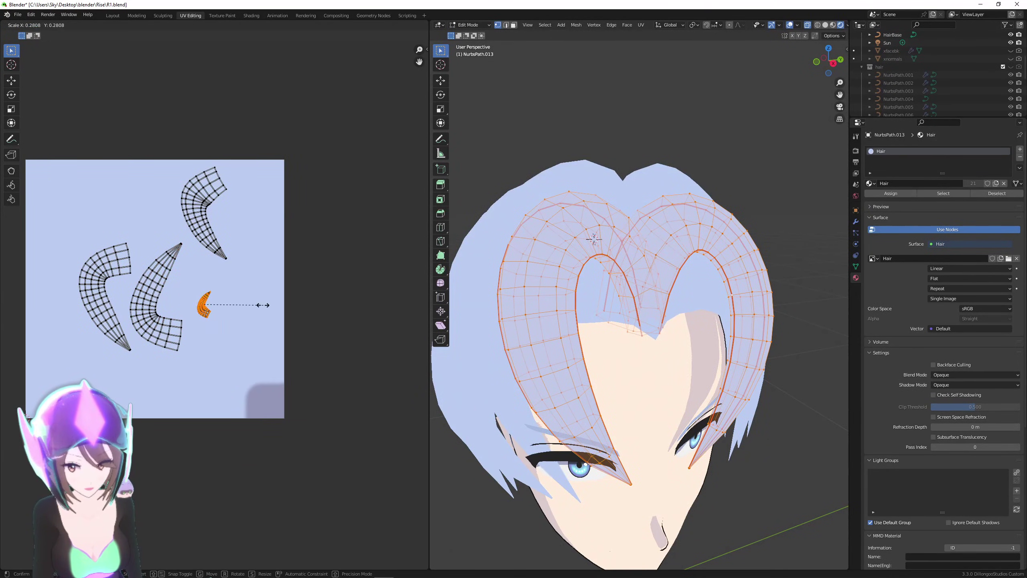
{"action": "left_click", "coordinate": [310, 398]}
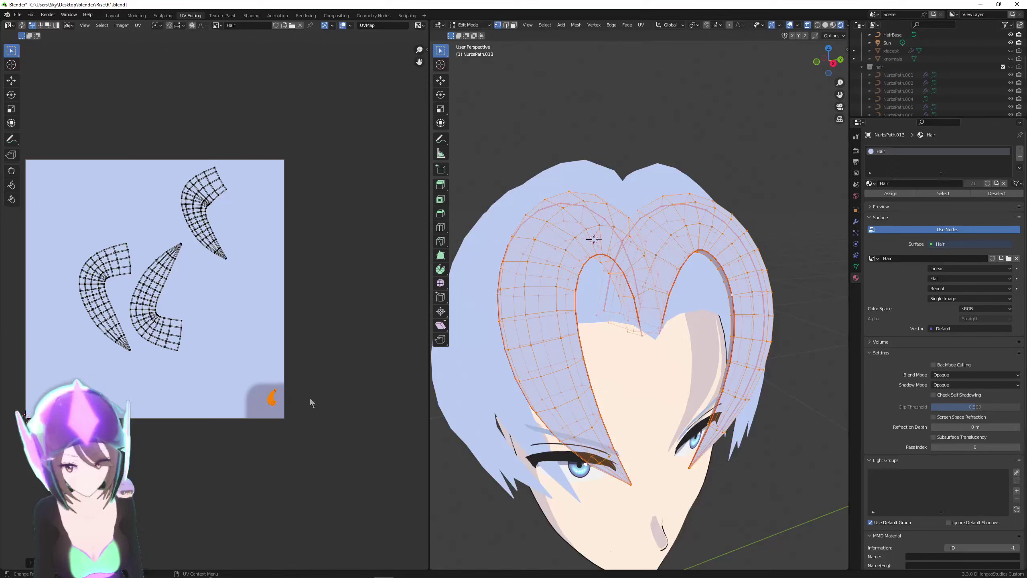
{"action": "middle_click_drag", "start_coordinate": [797, 364], "coordinate": [730, 386]}
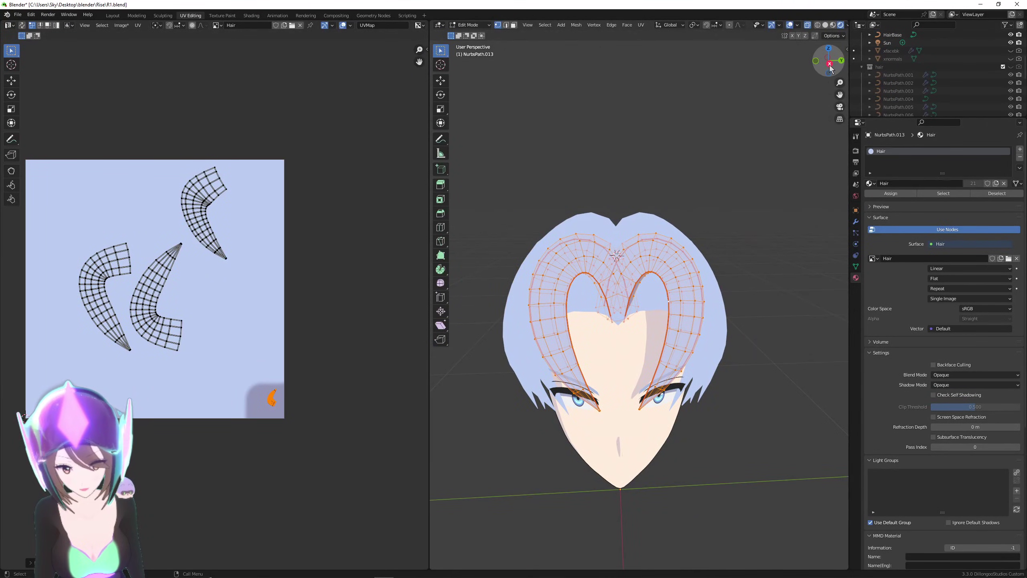
{"action": "scroll", "coordinate": [336, 464], "scroll_direction": "up", "scroll_amount": 2}
{"action": "scroll", "coordinate": [324, 458], "scroll_direction": "down", "scroll_amount": 1}
{"action": "left_click", "coordinate": [240, 298]}
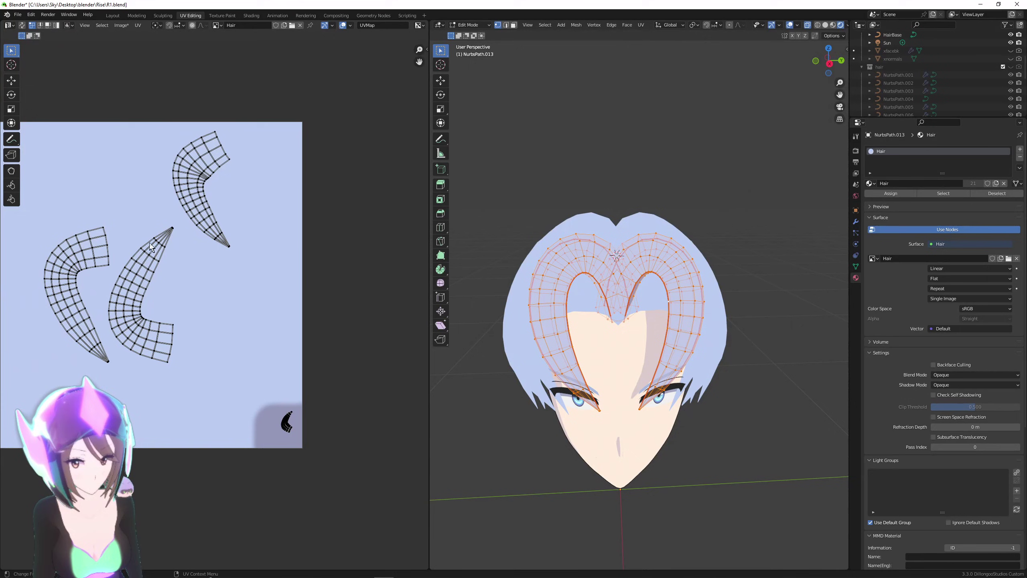
{"action": "key", "text": "ctrl+l"}
{"action": "key", "text": "g"}
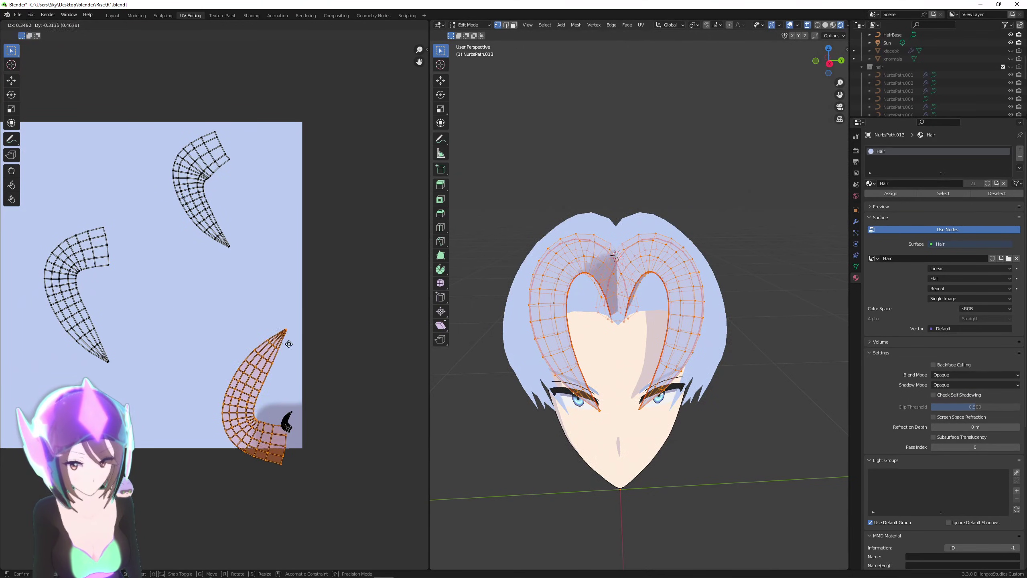
{"action": "left_click", "coordinate": [298, 351]}
{"action": "key", "text": "ctrl+z"}
{"action": "key", "text": "g"}
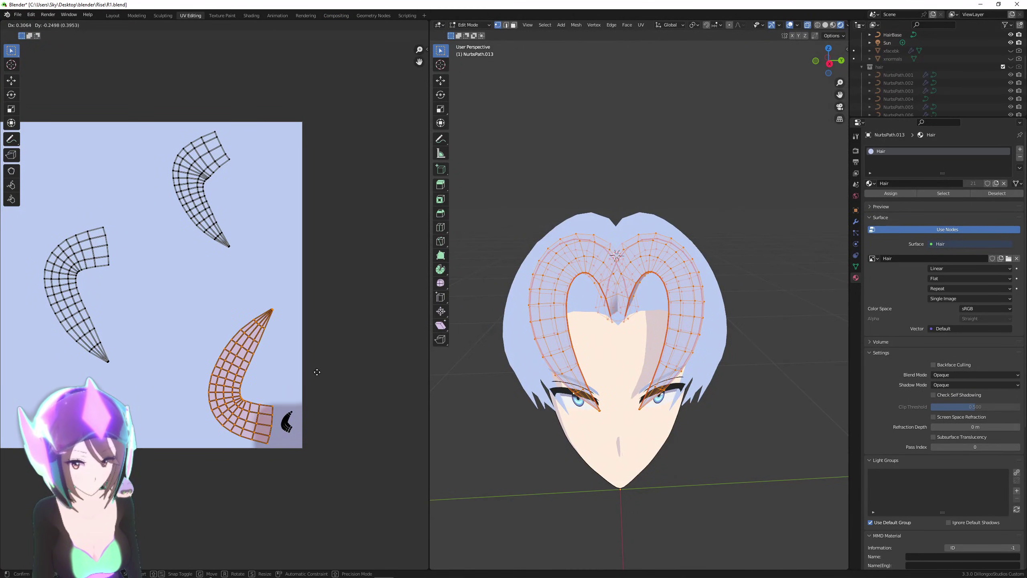
{"action": "right_click", "coordinate": [357, 387]}
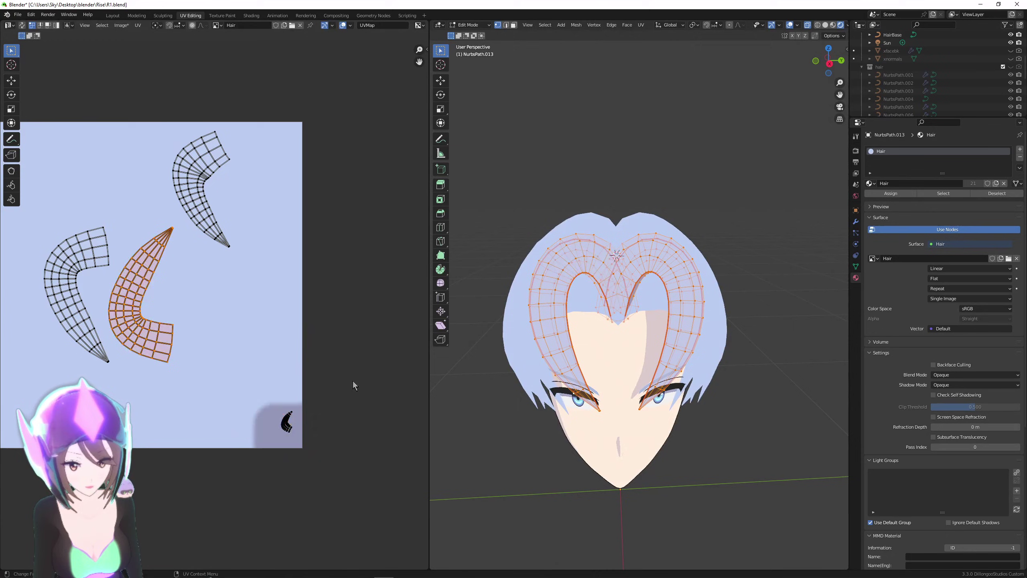
Select the uppermost hair strand island, scale it down and fit it inside the darker patch beside the other small island.
{"action": "key", "text": "alt+a"}
{"action": "key", "text": "ctrl+l"}
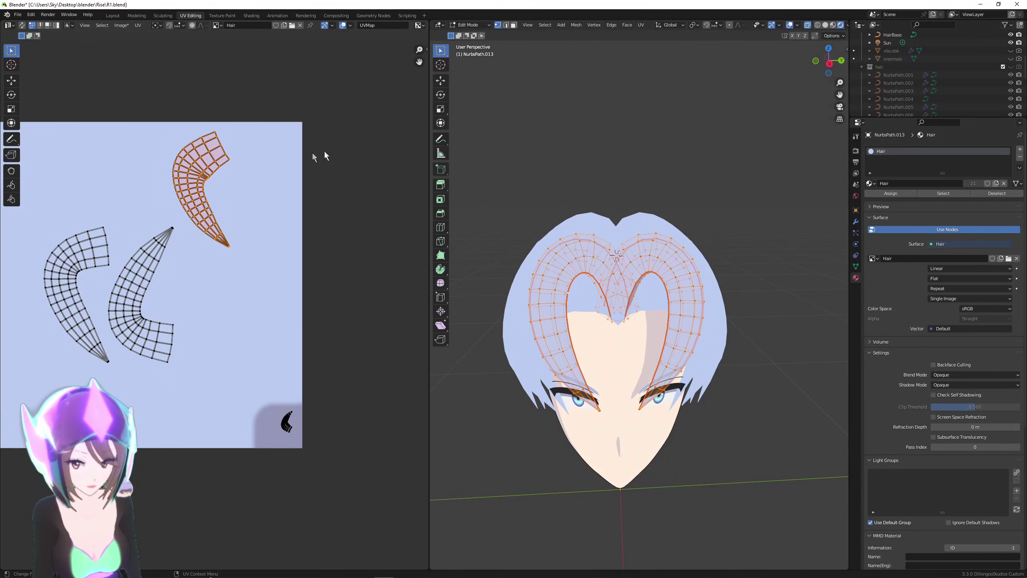
{"action": "key", "text": "s"}
{"action": "left_click", "coordinate": [313, 146]}
{"action": "key", "text": "g"}
{"action": "left_click", "coordinate": [388, 385]}
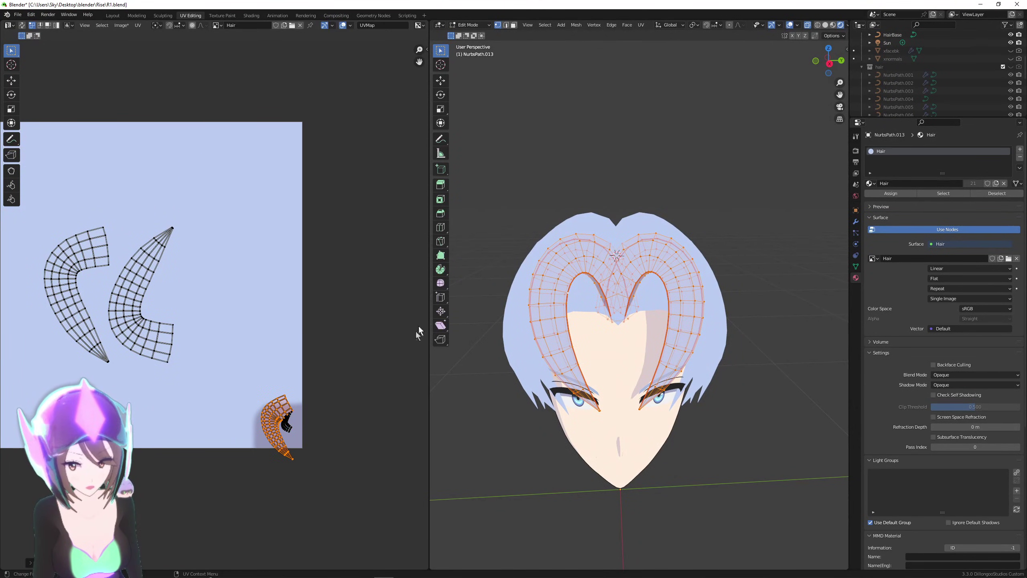
{"action": "key", "text": "s"}
{"action": "left_click", "coordinate": [282, 395]}
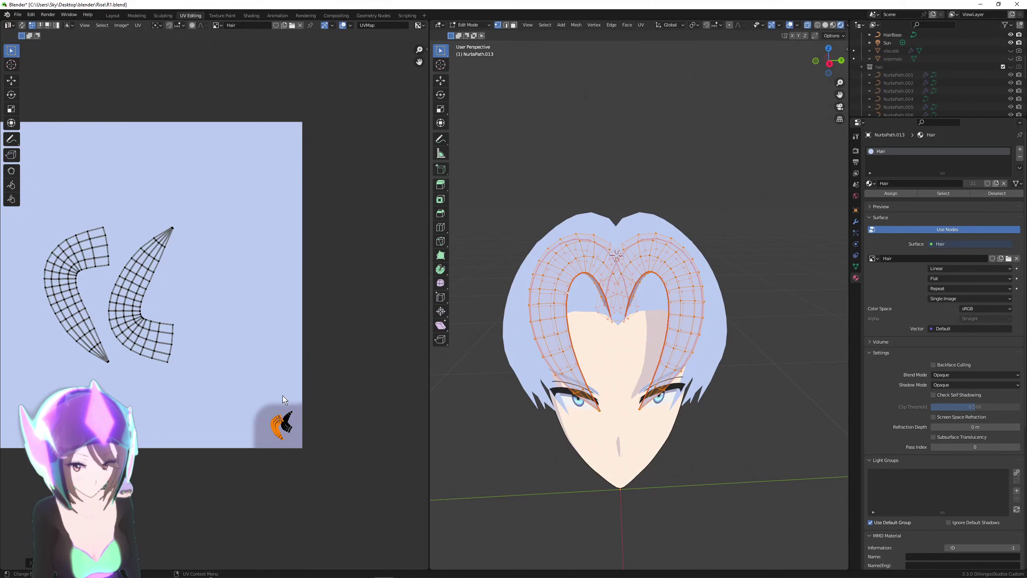
{"action": "key", "text": "g"}
{"action": "left_click", "coordinate": [293, 390]}
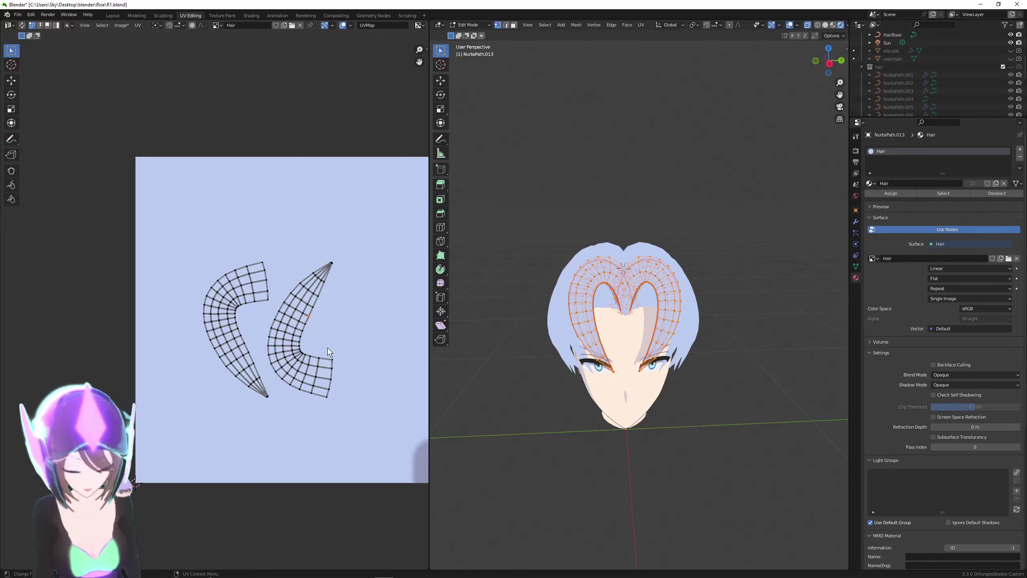
Rotate the right-hand of the two remaining hair strand islands by 180 degrees, leaving all UV vertices deselected.
{"action": "key", "text": "ctrl+l"}
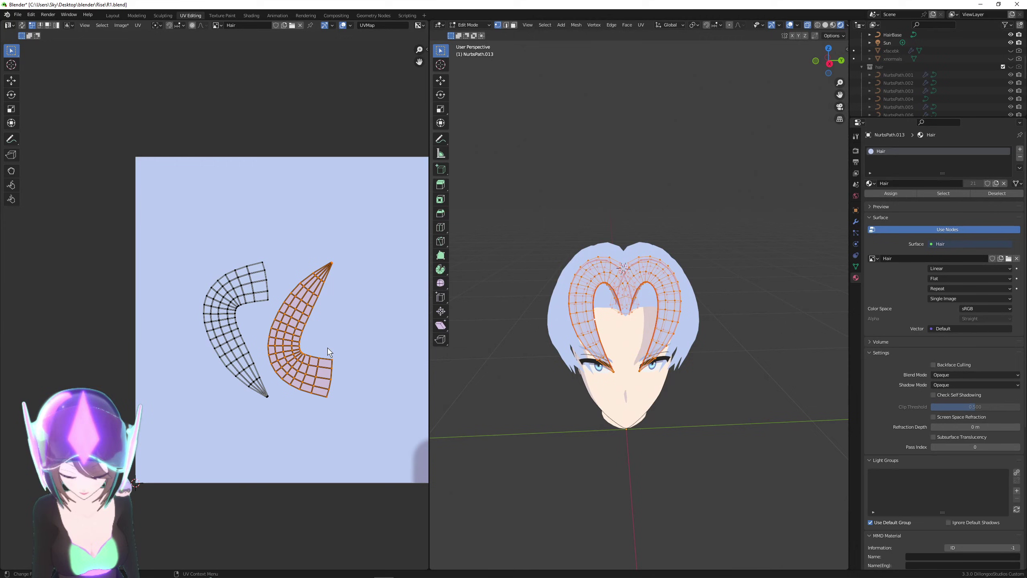
{"action": "type", "text": "r180"}
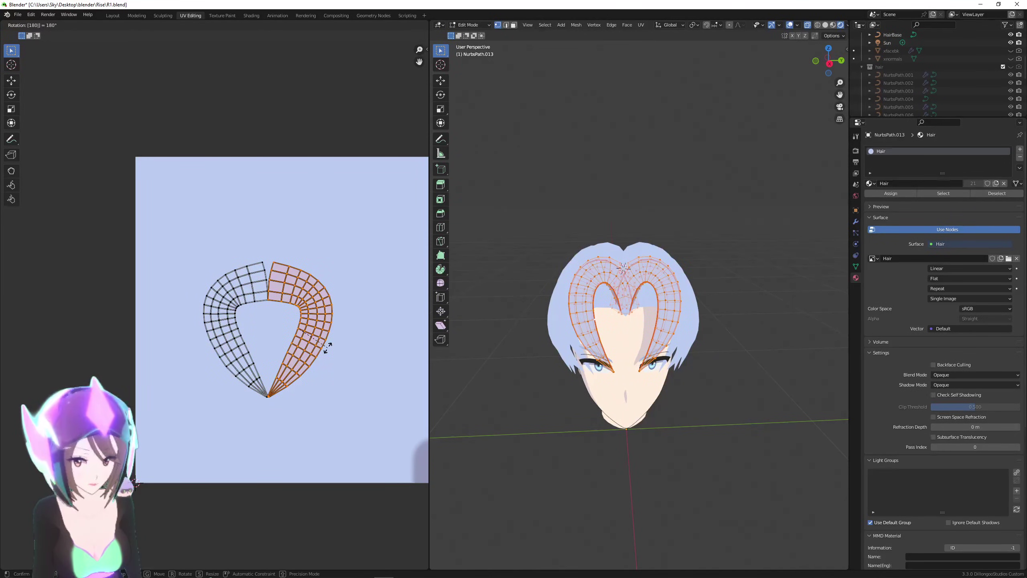
{"action": "key", "text": "Return"}
{"action": "scroll", "coordinate": [362, 372], "scroll_direction": "up", "scroll_amount": 2}
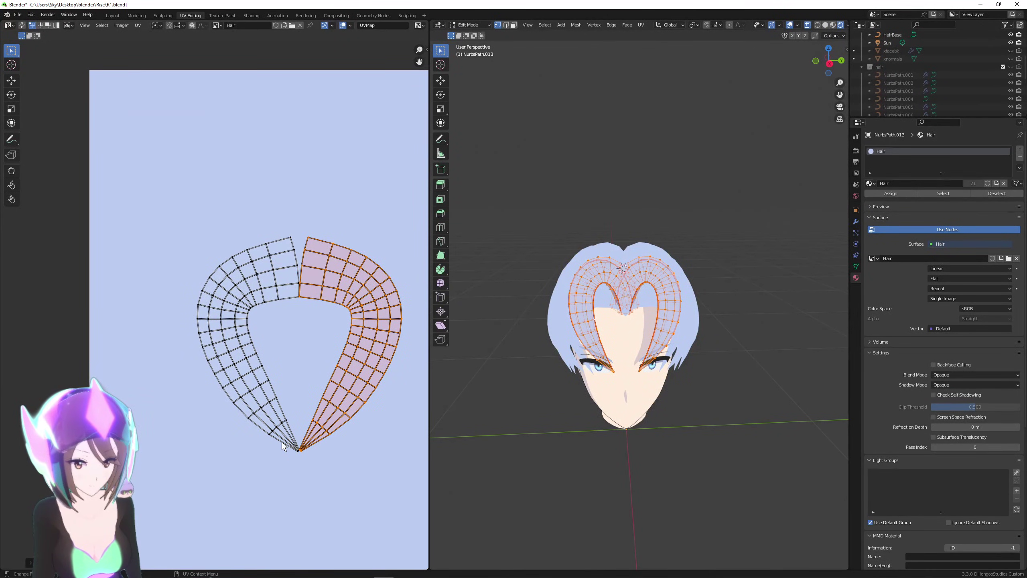
{"action": "left_click_drag", "start_coordinate": [281, 437], "coordinate": [325, 474]}
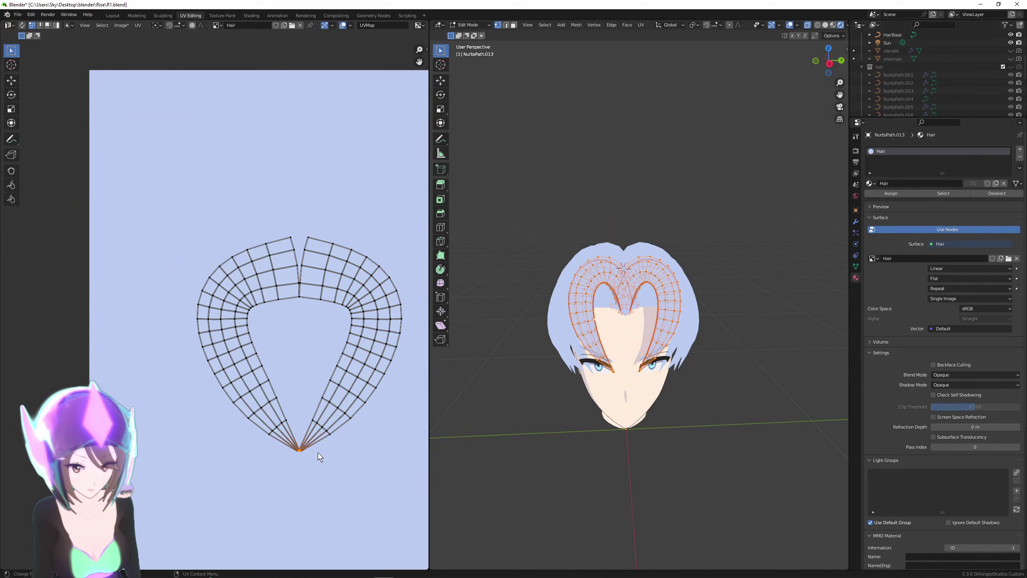
{"action": "scroll", "coordinate": [321, 455], "scroll_direction": "down", "scroll_amount": 2}
{"action": "scroll", "coordinate": [340, 437], "scroll_direction": "up", "scroll_amount": 1}
{"action": "middle_click_drag", "start_coordinate": [386, 397], "coordinate": [327, 406]}
{"action": "left_click", "coordinate": [327, 407]}
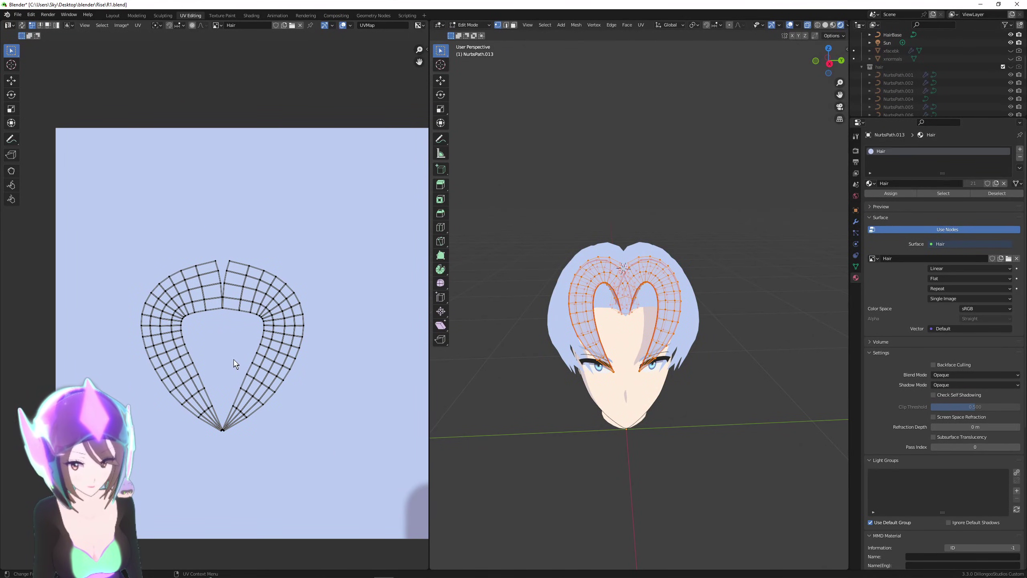
Straighten the lengthwise edge loops of the left strand island into vertical columns, one by one, with Align X.
{"action": "right_click", "coordinate": [145, 337]}
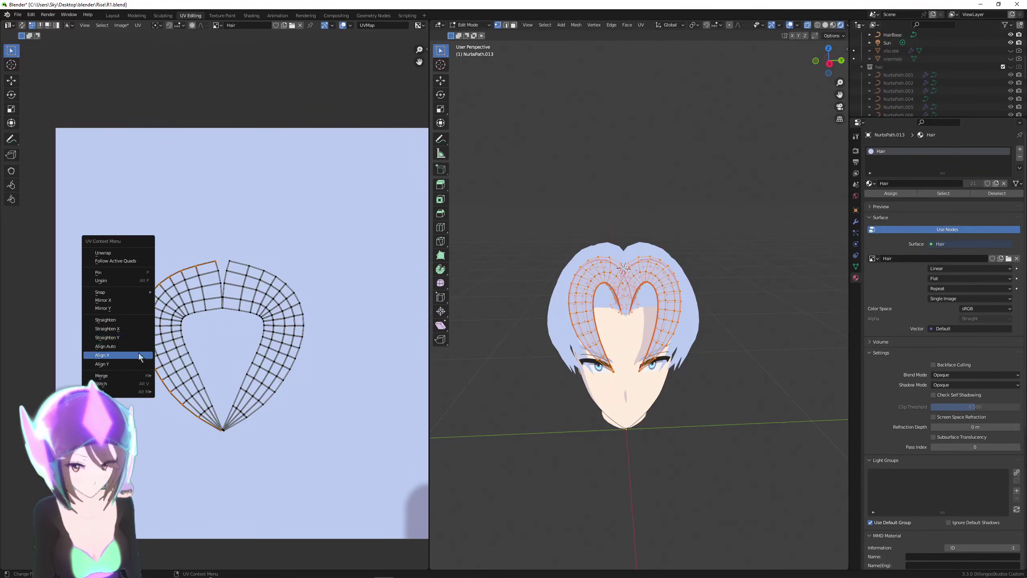
{"action": "left_click", "coordinate": [138, 353]}
{"action": "right_click", "coordinate": [153, 333]}
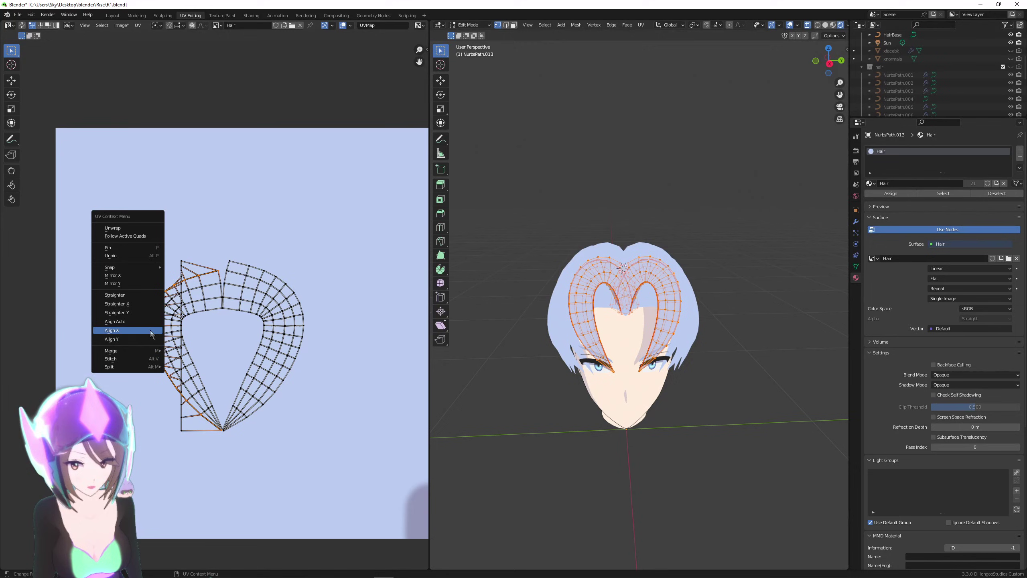
{"action": "left_click", "coordinate": [153, 332]}
{"action": "left_click", "coordinate": [161, 332], "text": "alt"}
{"action": "right_click", "coordinate": [160, 332]}
{"action": "left_click", "coordinate": [161, 332]}
Straighten the lengthwise edge loops of the right strand island into vertical columns with Align X.
{"action": "right_click", "coordinate": [223, 289]}
{"action": "left_click", "coordinate": [223, 289]}
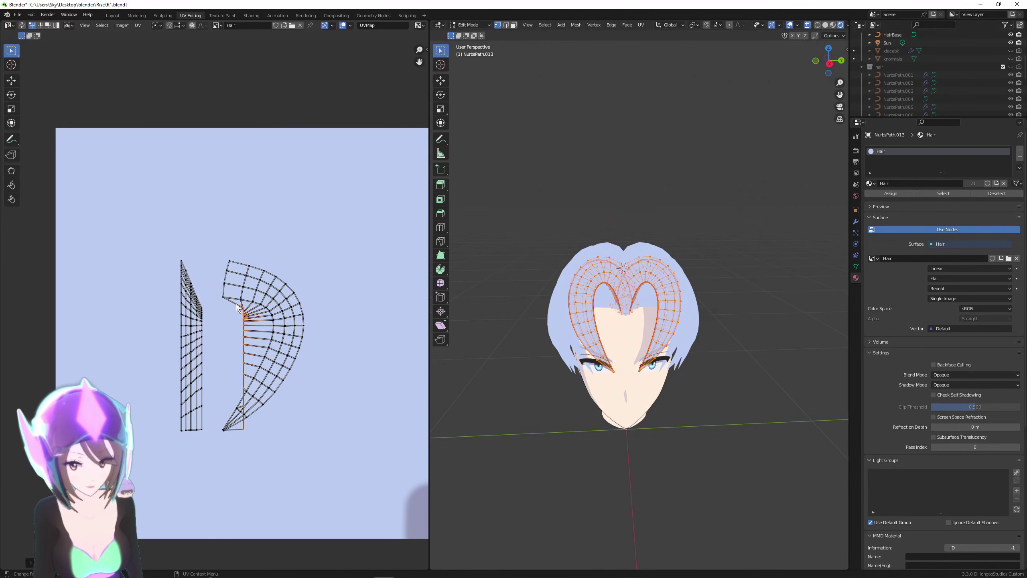
{"action": "right_click", "coordinate": [238, 286]}
{"action": "left_click", "coordinate": [238, 286]}
Level the upper crosswise edge rows of the left strand island, one by one, with Align Y.
{"action": "left_click", "coordinate": [190, 278], "text": "alt"}
{"action": "right_click", "coordinate": [190, 278]}
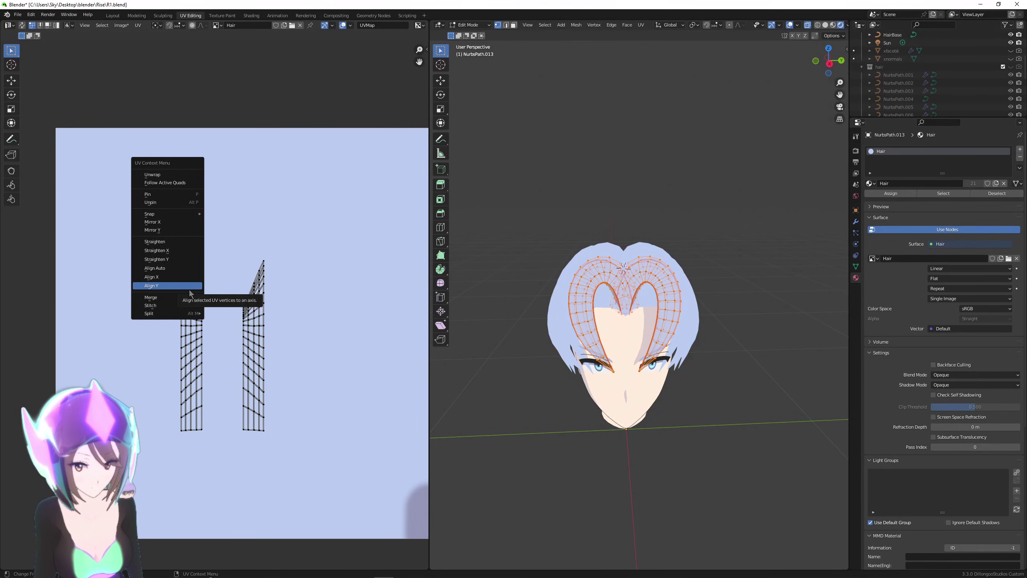
{"action": "left_click", "coordinate": [191, 285]}
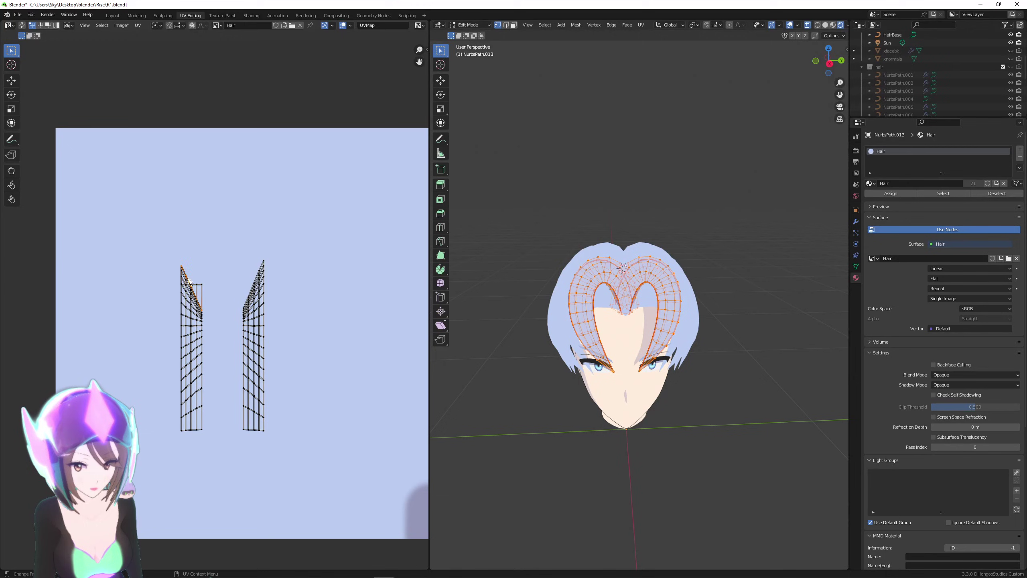
{"action": "right_click", "coordinate": [190, 282]}
{"action": "left_click", "coordinate": [189, 283]}
{"action": "right_click", "coordinate": [189, 285]}
{"action": "left_click", "coordinate": [190, 280]}
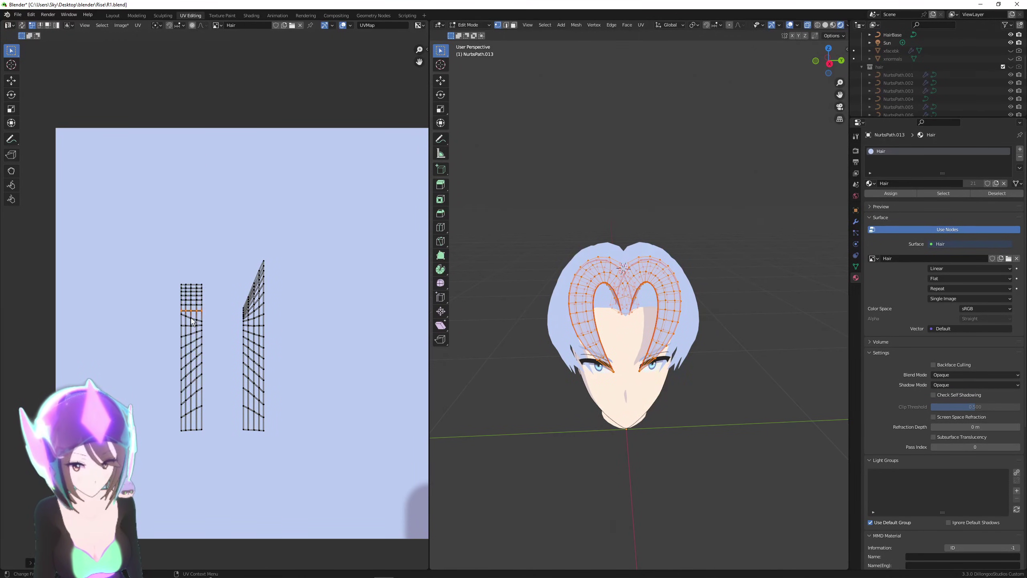
{"action": "right_click", "coordinate": [192, 371]}
{"action": "left_click", "coordinate": [192, 372]}
{"action": "scroll", "coordinate": [291, 396], "scroll_direction": "up", "scroll_amount": 2}
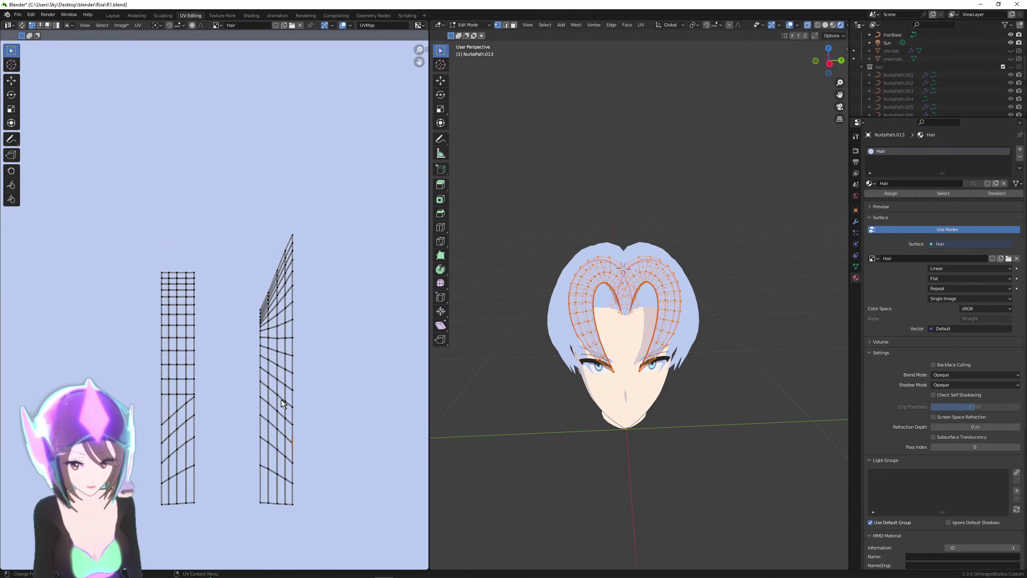
Level the left strand island's remaining lower crosswise rows, and likewise the right island's rows, with Align Y.
{"action": "right_click", "coordinate": [173, 417]}
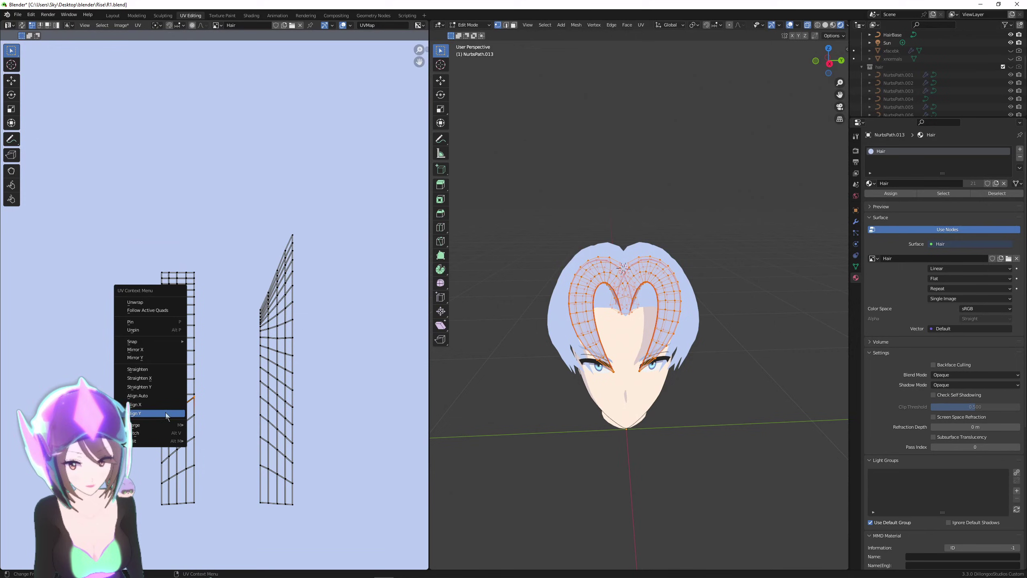
{"action": "left_click", "coordinate": [174, 418]}
{"action": "middle_click_drag", "start_coordinate": [218, 436], "coordinate": [219, 416]}
{"action": "left_click", "coordinate": [188, 399], "text": "alt"}
{"action": "right_click", "coordinate": [189, 399]}
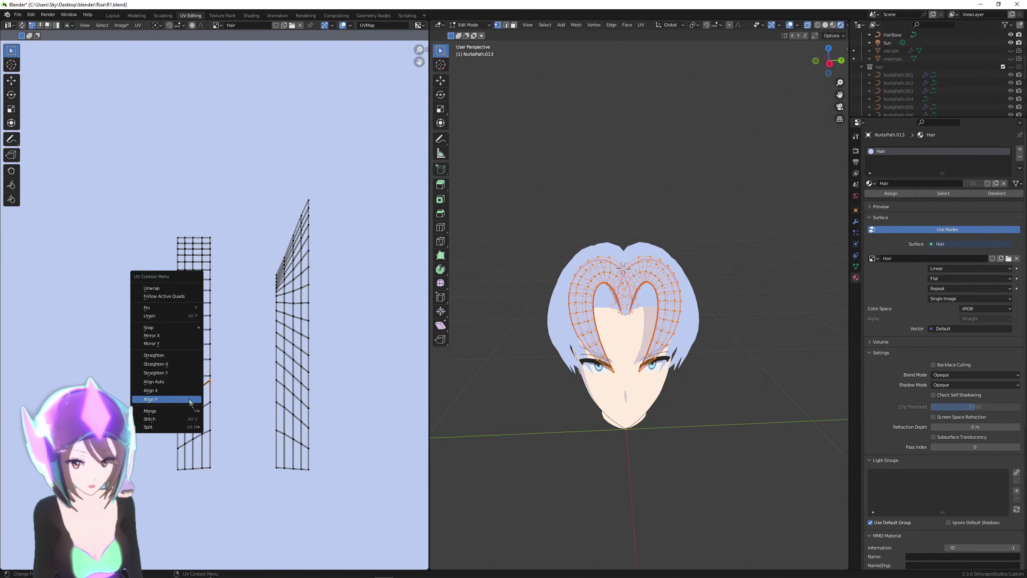
{"action": "left_click", "coordinate": [188, 396]}
{"action": "left_click", "coordinate": [194, 414], "text": "alt"}
{"action": "right_click", "coordinate": [193, 414]}
Move the right strand island along X beside the left one, and place both in the texture's upper-left corner.
{"action": "left_click_drag", "start_coordinate": [237, 247], "coordinate": [320, 456]}
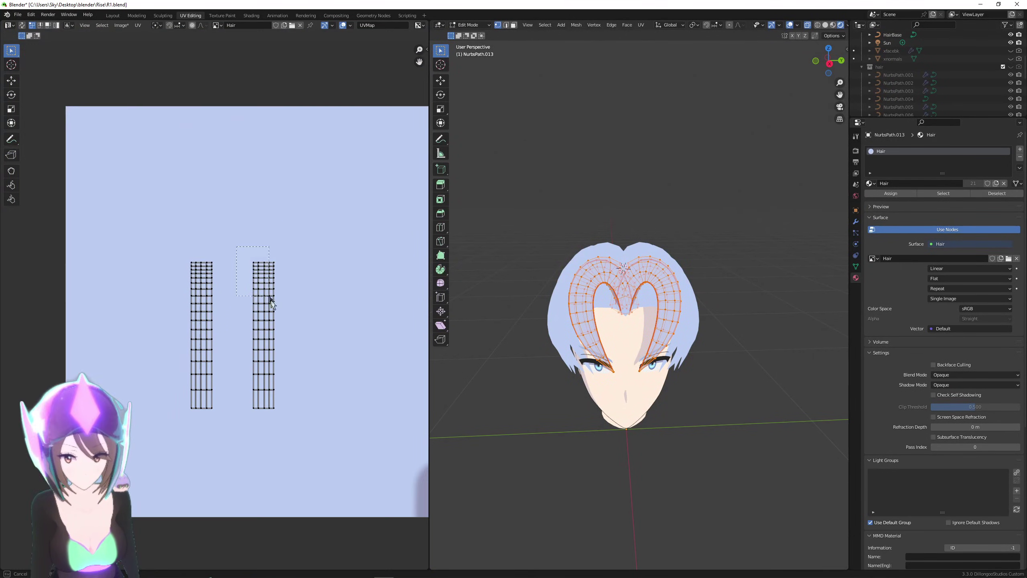
{"action": "key", "text": "g"}
{"action": "key", "text": "x"}
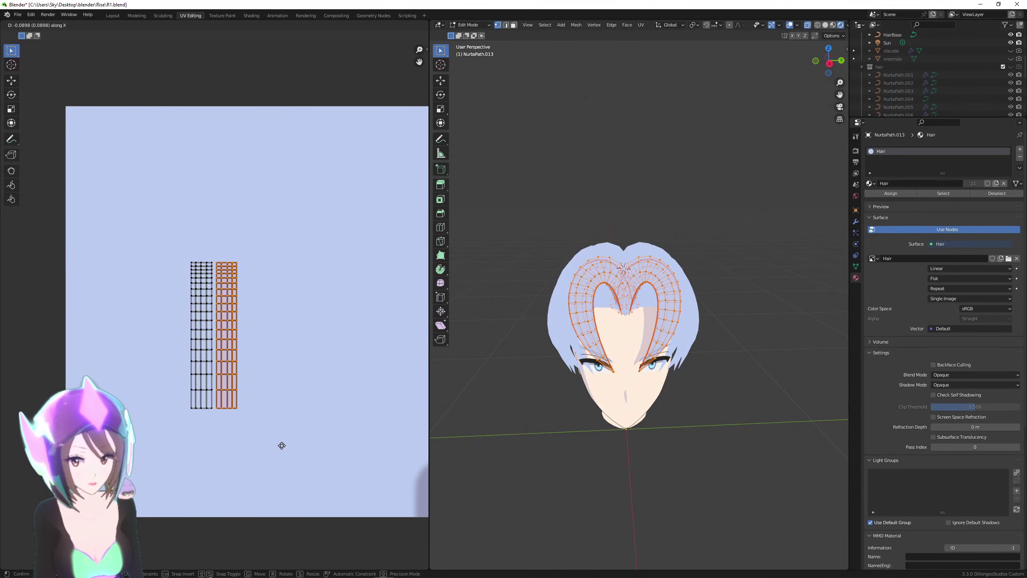
{"action": "left_click", "coordinate": [280, 447]}
{"action": "left_click", "coordinate": [312, 421]}
{"action": "key", "text": "a"}
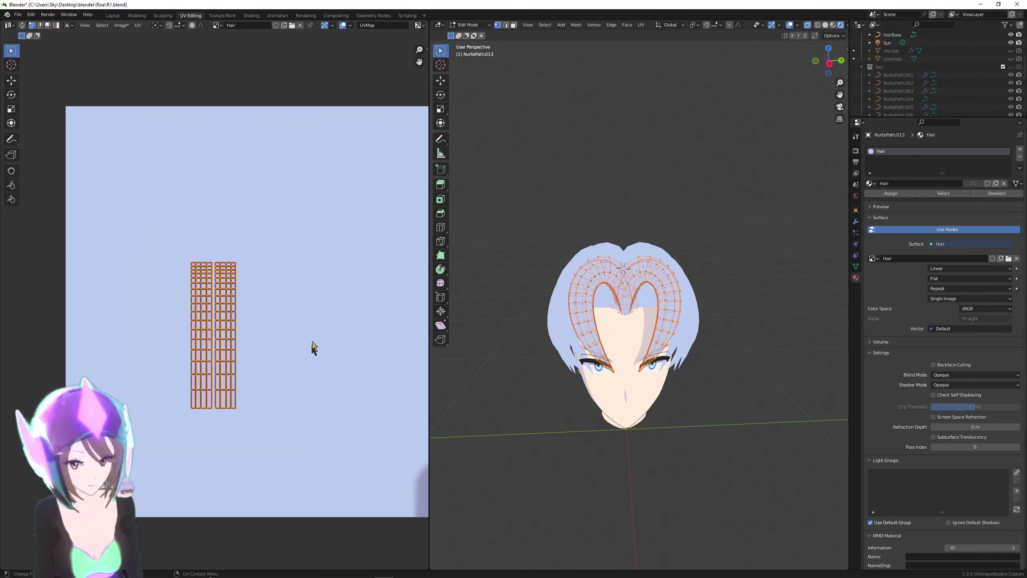
{"action": "key", "text": "g"}
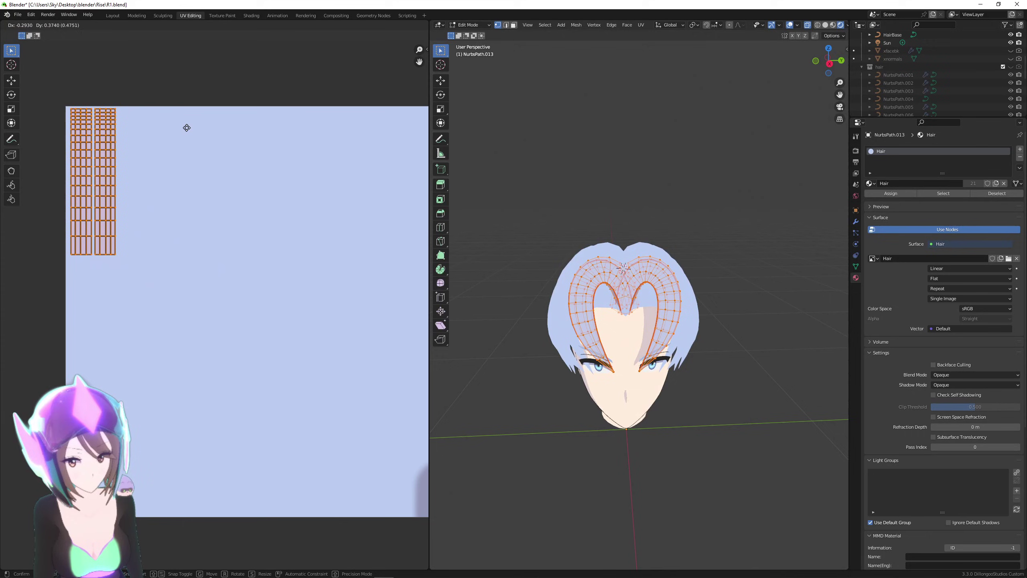
{"action": "left_click", "coordinate": [185, 130]}
In the Texture Paint workspace, set a lighter blue brush colour and paint a soft highlight down the right side of the left strand island.
{"action": "scroll", "coordinate": [187, 138], "scroll_direction": "up", "scroll_amount": 2}
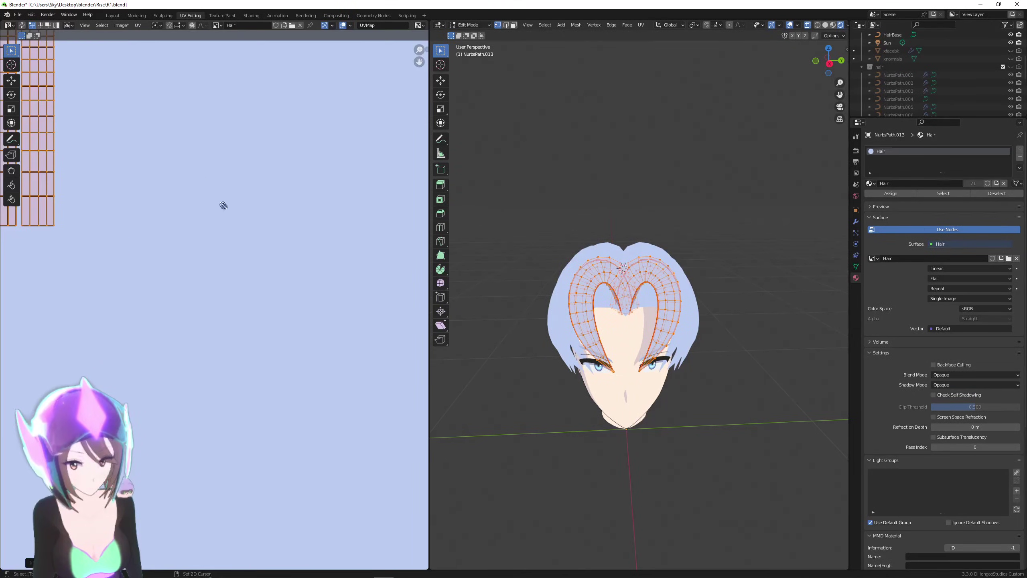
{"action": "middle_click_drag", "start_coordinate": [223, 204], "coordinate": [314, 318]}
{"action": "scroll", "coordinate": [270, 366], "scroll_direction": "up", "scroll_amount": 2}
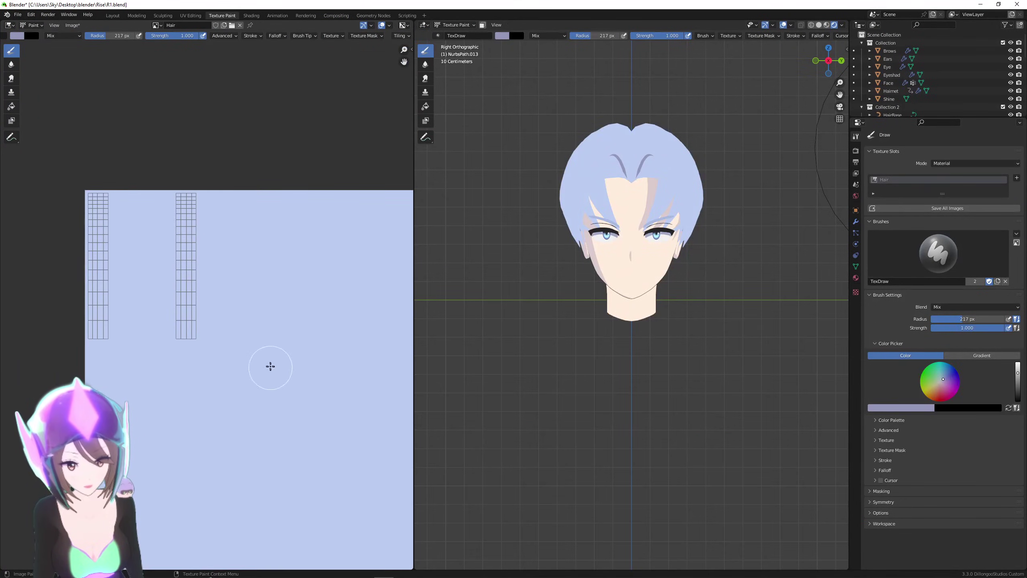
{"action": "middle_click_drag", "start_coordinate": [250, 297], "coordinate": [344, 383]}
{"action": "scroll", "coordinate": [311, 384], "scroll_direction": "up", "scroll_amount": 2}
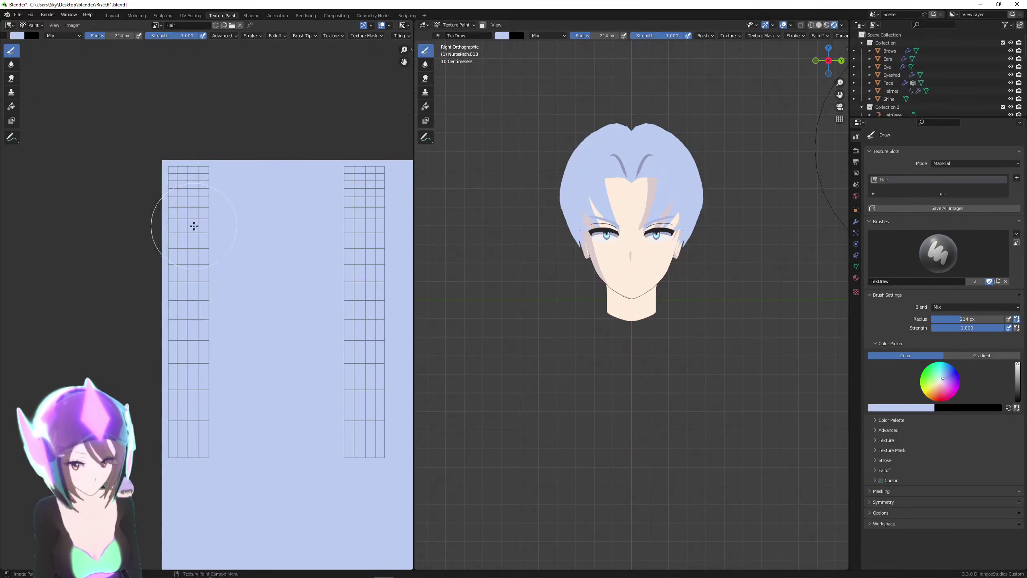
{"action": "left_click", "coordinate": [16, 36]}
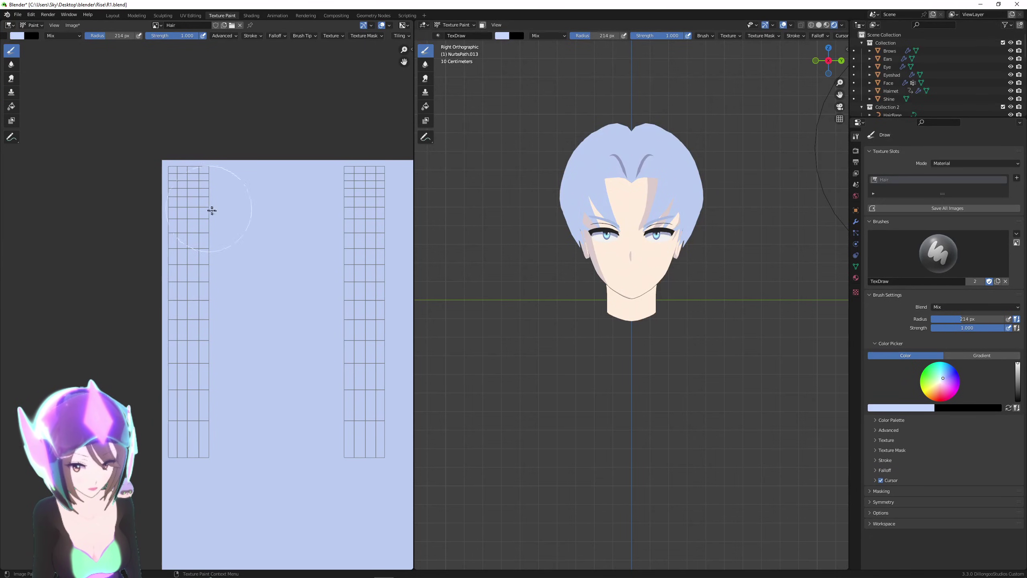
{"action": "mouse_move", "coordinate": [221, 211]}
{"action": "left_mouse_down"}
{"action": "mouse_move", "coordinate": [215, 271]}
{"action": "mouse_move", "coordinate": [231, 440]}
{"action": "left_mouse_up"}
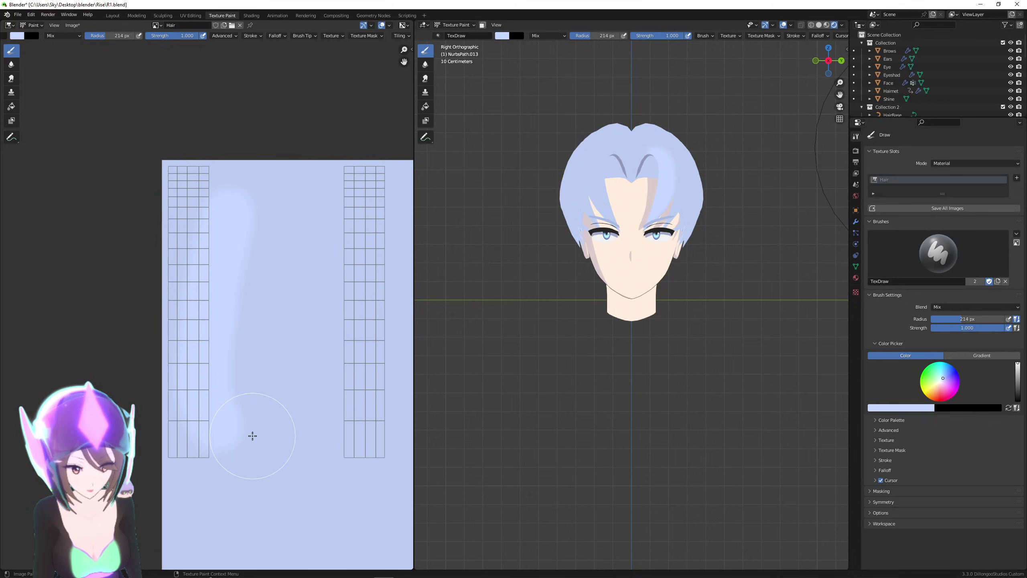
Sample the hair colour, darken it slightly, shade the left island's lower outer edge, and return to the UV Editing workspace.
{"action": "key", "text": "s"}
{"action": "left_click", "coordinate": [179, 440]}
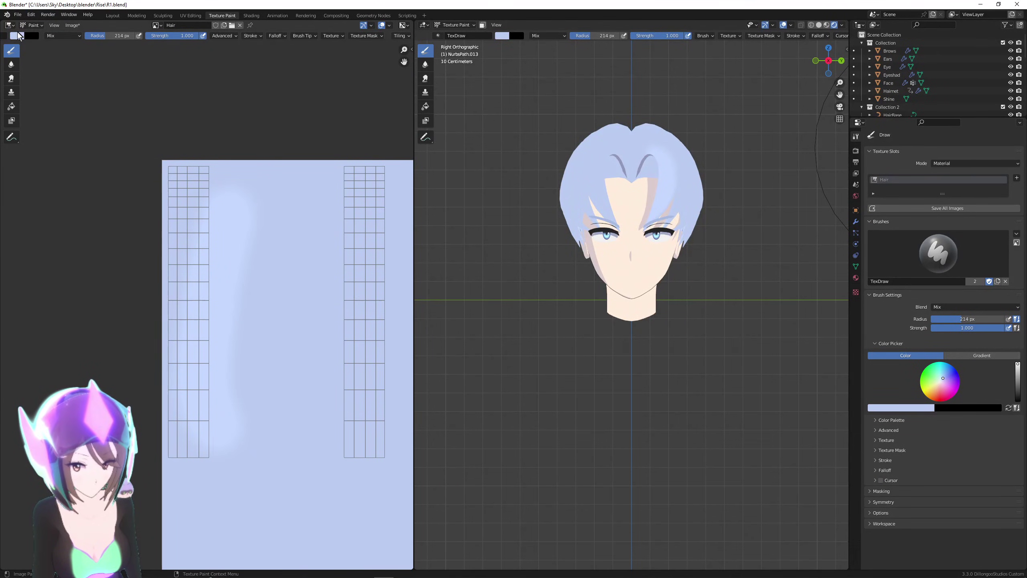
{"action": "left_click", "coordinate": [18, 35]}
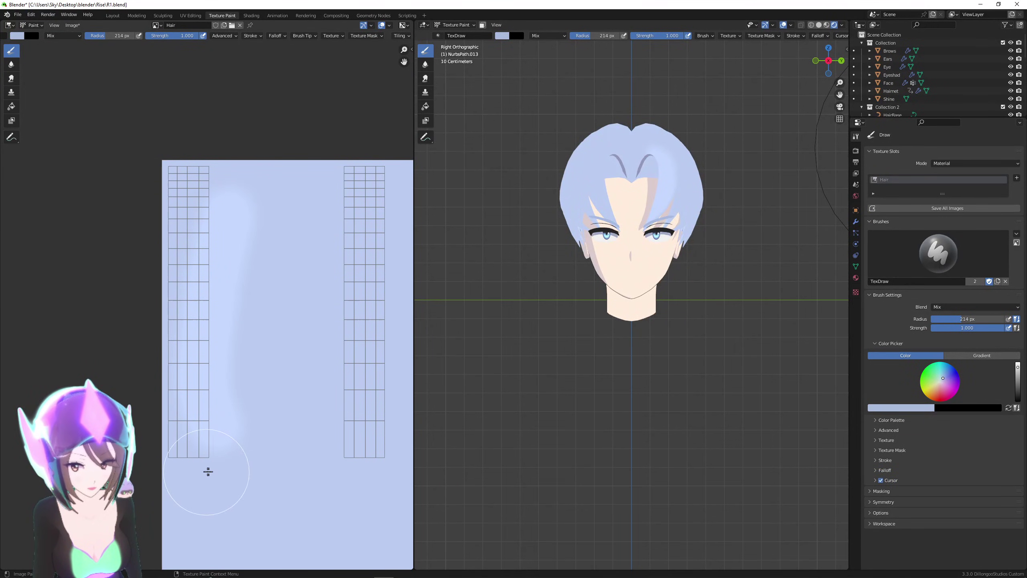
{"action": "left_click_drag", "start_coordinate": [209, 471], "coordinate": [140, 352]}
{"action": "left_click_drag", "start_coordinate": [191, 468], "coordinate": [133, 288]}
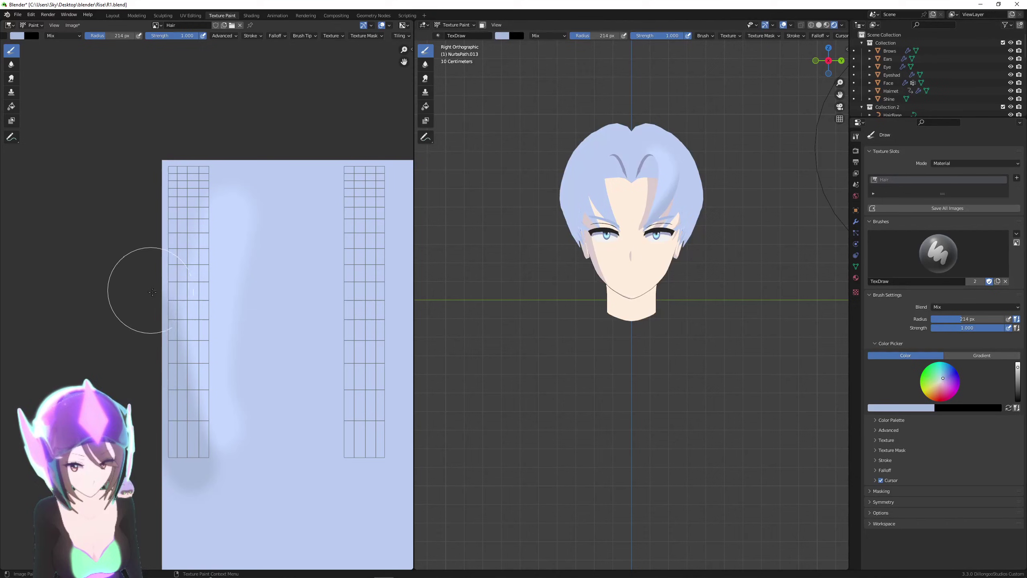
{"action": "key", "text": "ctrl+Page_Up"}
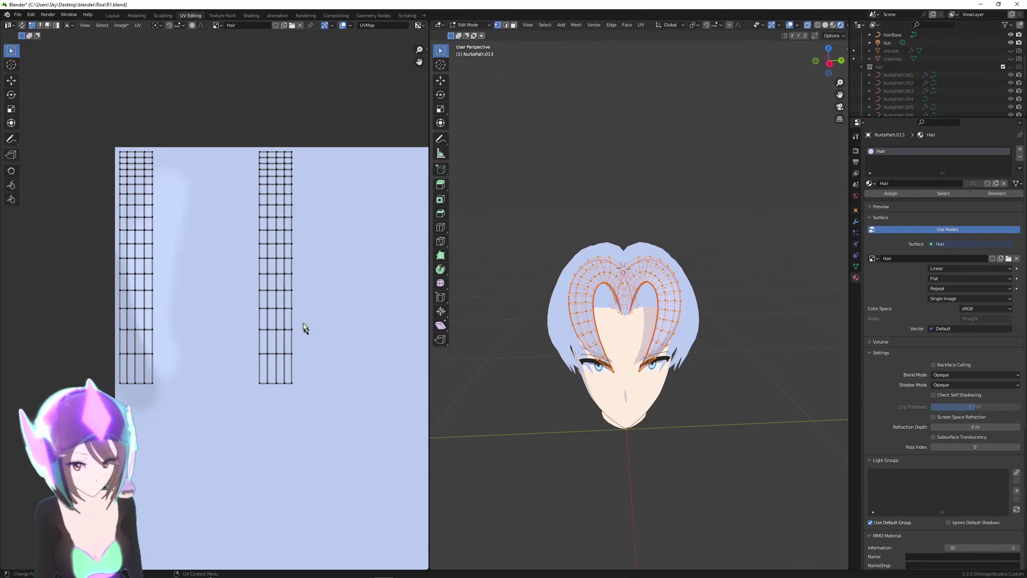
Try overlapping the right strand island on the left one along X without mirroring it, and preview the hair in Object Mode.
{"action": "left_click", "coordinate": [830, 64]}
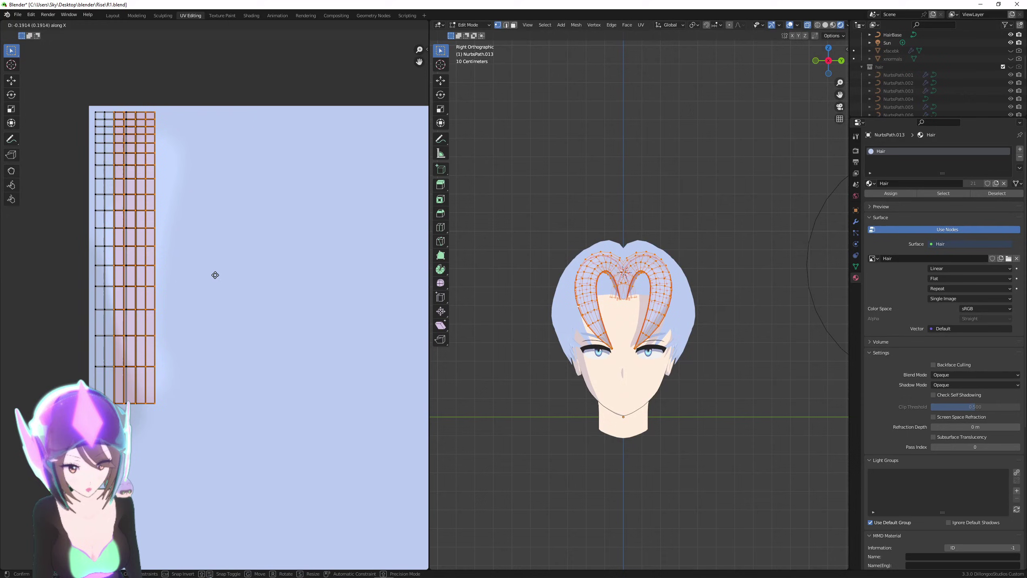
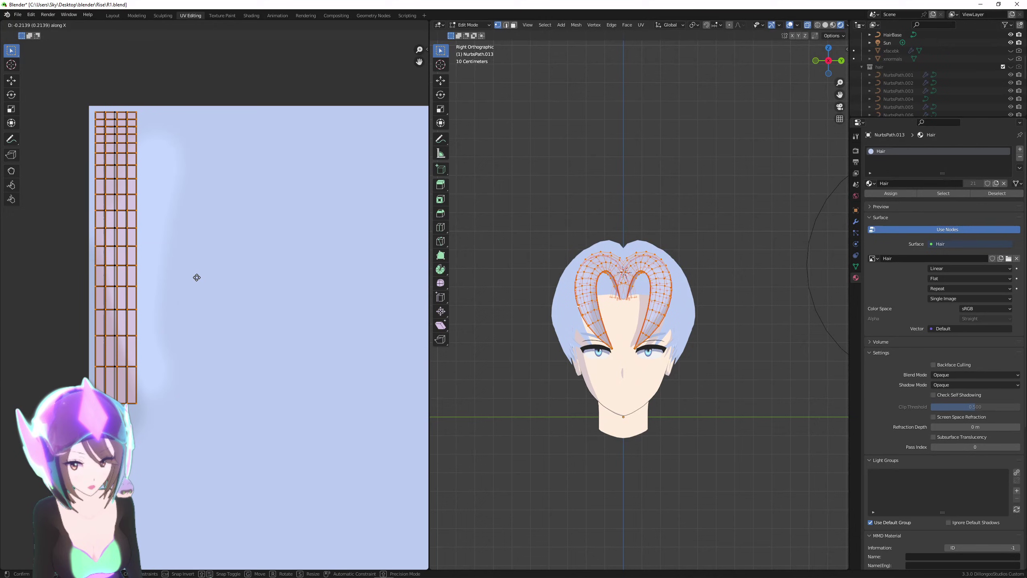
{"action": "left_click", "coordinate": [196, 277]}
{"action": "key", "text": "Tab"}
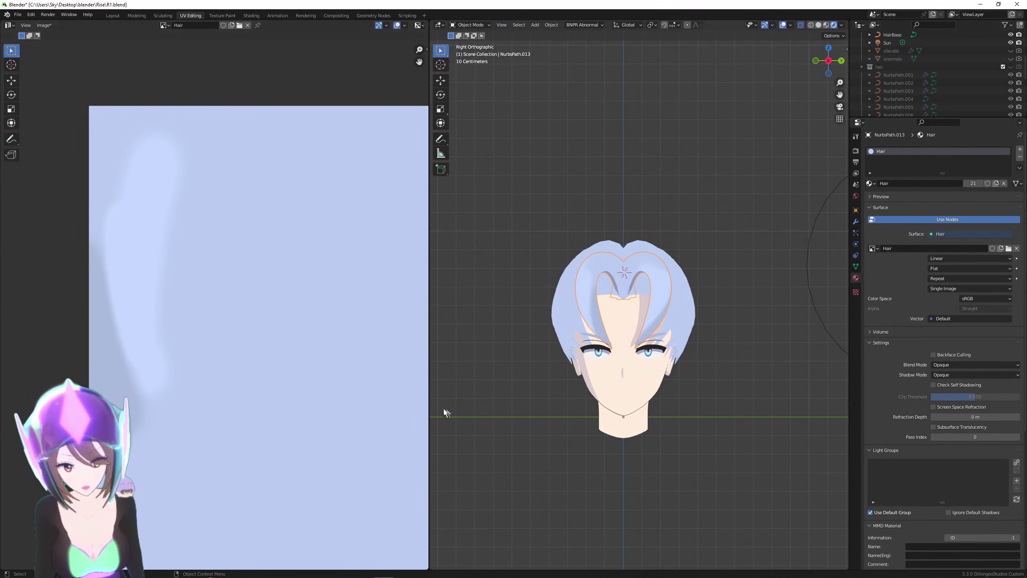
{"action": "key", "text": "Tab"}
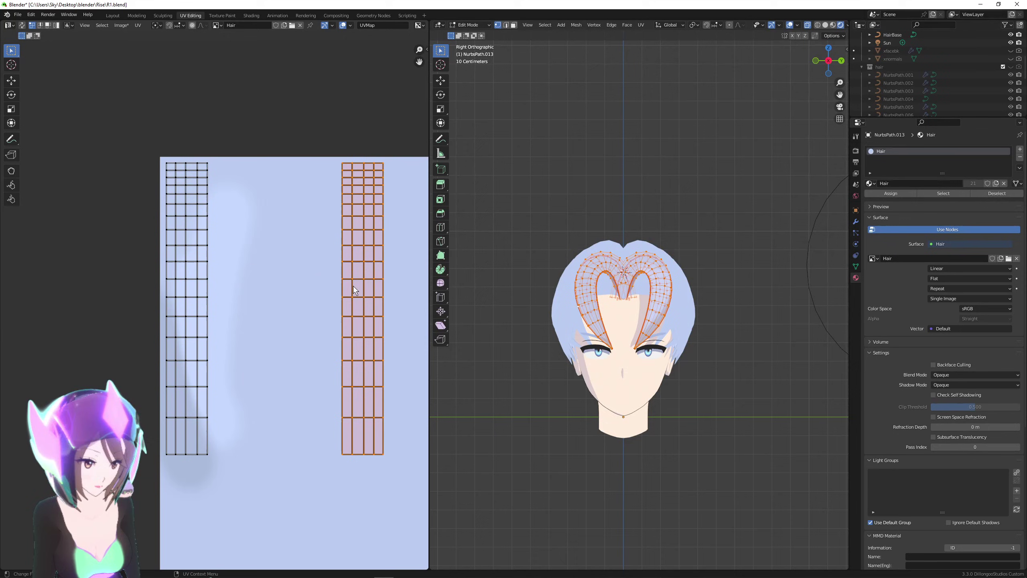
Mirror the right strand island on X, move it along X exactly over the left island, and leave Edit Mode.
{"action": "right_click", "coordinate": [355, 271]}
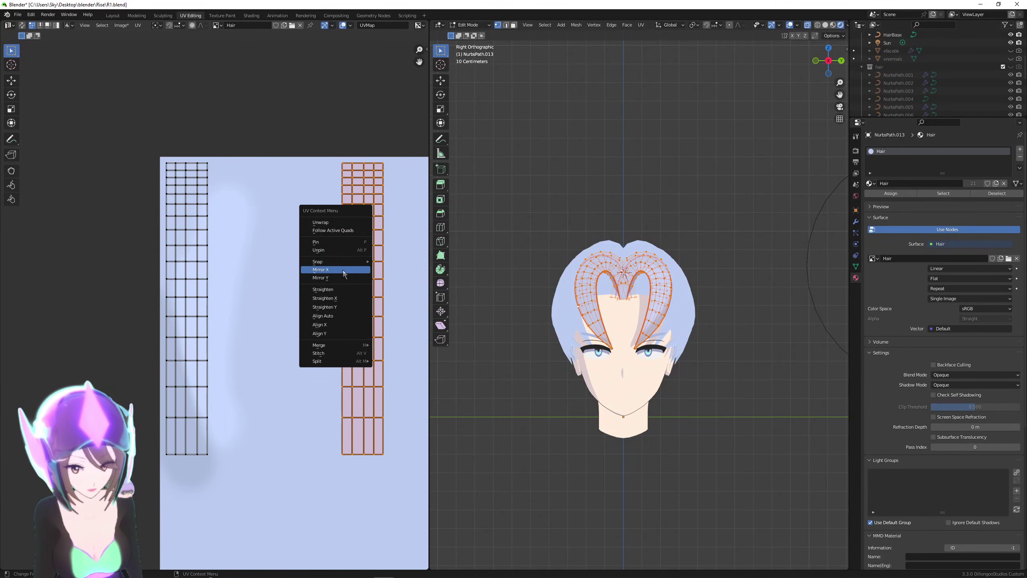
{"action": "left_click", "coordinate": [343, 270]}
{"action": "key", "text": "g"}
{"action": "key", "text": "x"}
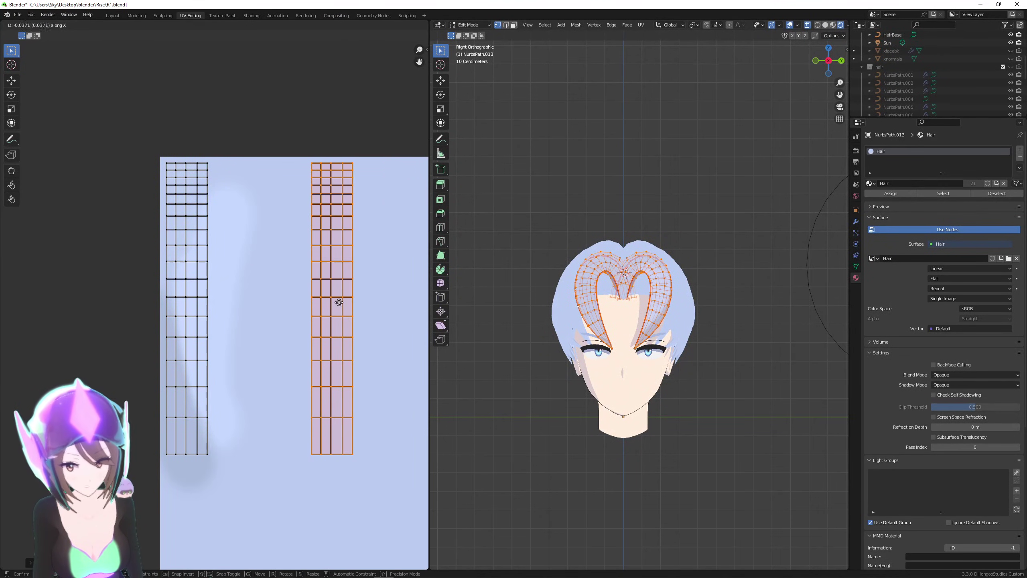
{"action": "left_click", "coordinate": [197, 327]}
{"action": "left_click", "coordinate": [275, 317]}
{"action": "key", "text": "Tab"}
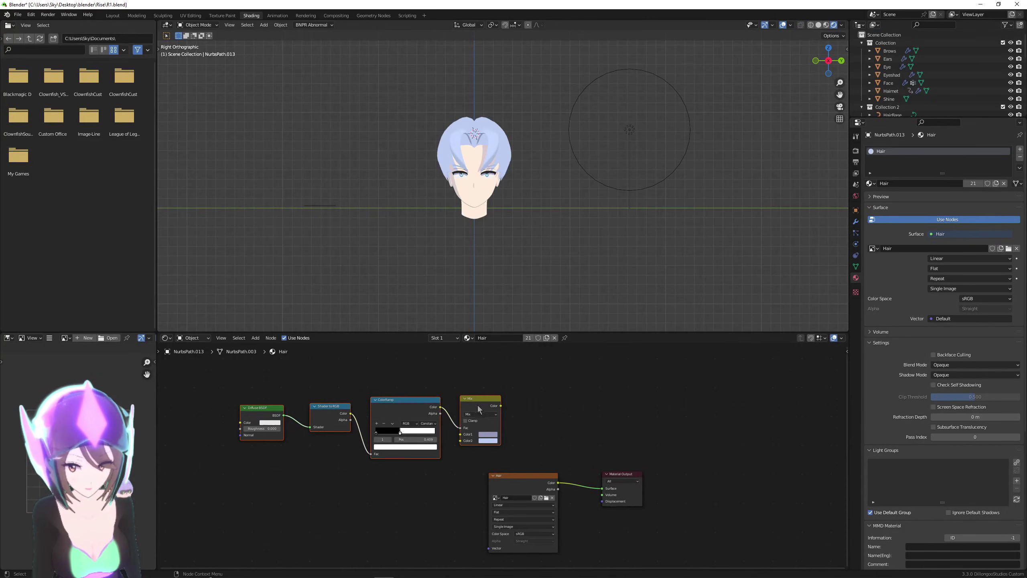
In the Shading workspace, move the node chain from Diffuse BSDF to Mix up, clear of the Hair texture and Material Output nodes.
{"action": "left_click_drag", "start_coordinate": [476, 399], "coordinate": [537, 381]}
{"action": "left_click", "coordinate": [624, 431]}
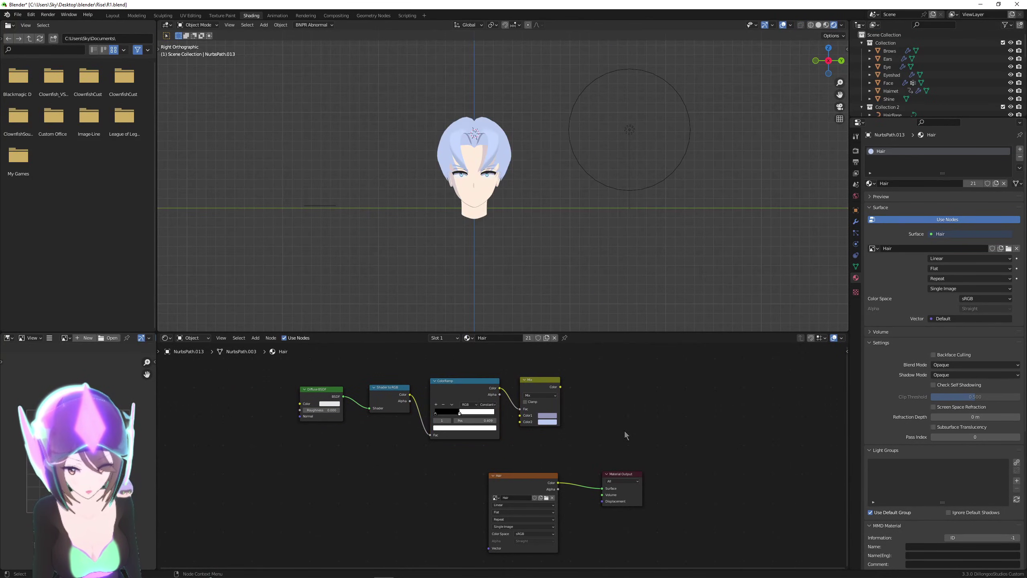
{"action": "scroll", "coordinate": [624, 431], "scroll_direction": "up", "scroll_amount": 3}
{"action": "scroll", "coordinate": [616, 429], "scroll_direction": "down", "scroll_amount": 3}
{"action": "mouse_move", "coordinate": [609, 420]}
{"action": "middle_mouse_down"}
{"action": "mouse_move", "coordinate": [592, 390]}
{"action": "mouse_move", "coordinate": [605, 424]}
{"action": "middle_mouse_up"}
{"action": "scroll", "coordinate": [599, 413], "scroll_direction": "up", "scroll_amount": 2}
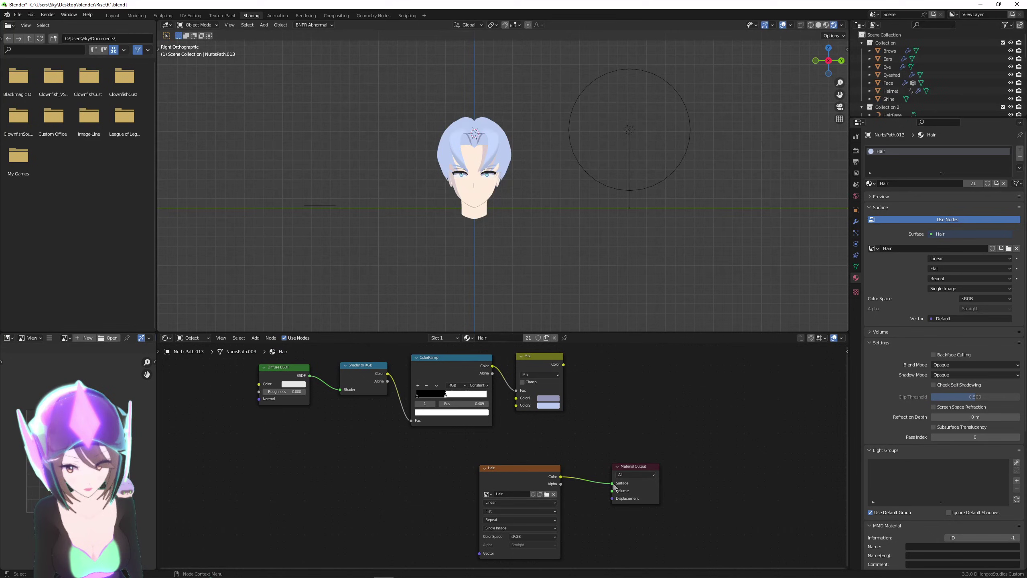
Reroute the Hair texture's Color from the Material Output into the Mix node's Color2, and link the Mix Color to Surface.
{"action": "left_click_drag", "start_coordinate": [613, 483], "coordinate": [562, 442]}
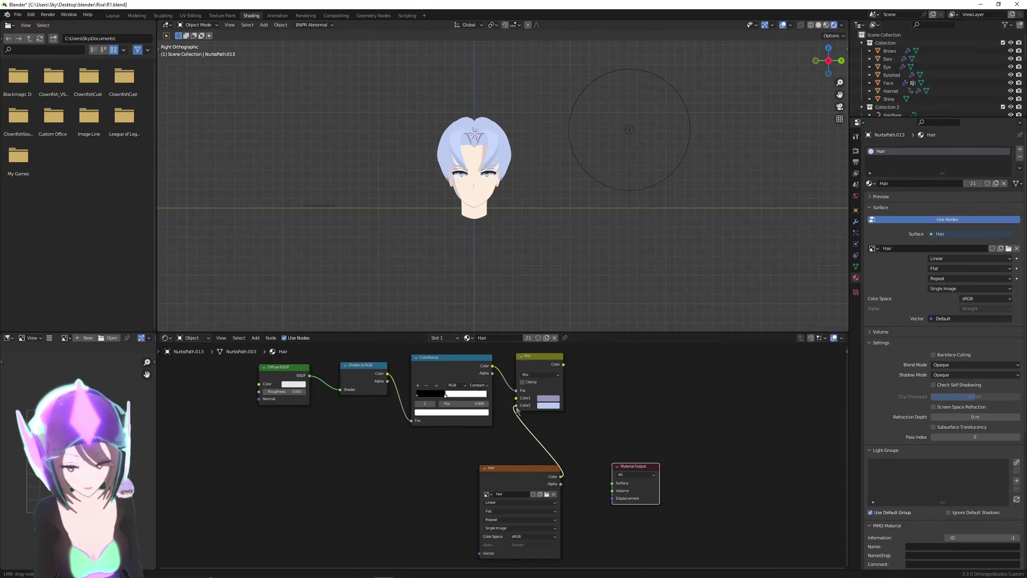
{"action": "left_click_drag", "start_coordinate": [516, 410], "coordinate": [516, 405]}
{"action": "left_click_drag", "start_coordinate": [522, 469], "coordinate": [467, 464]}
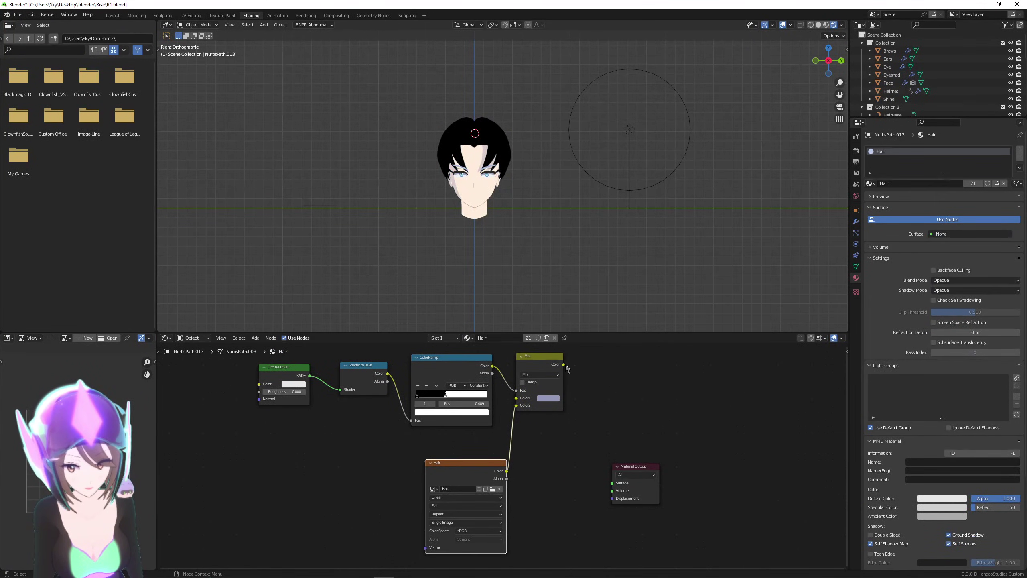
{"action": "left_click_drag", "start_coordinate": [563, 364], "coordinate": [612, 483]}
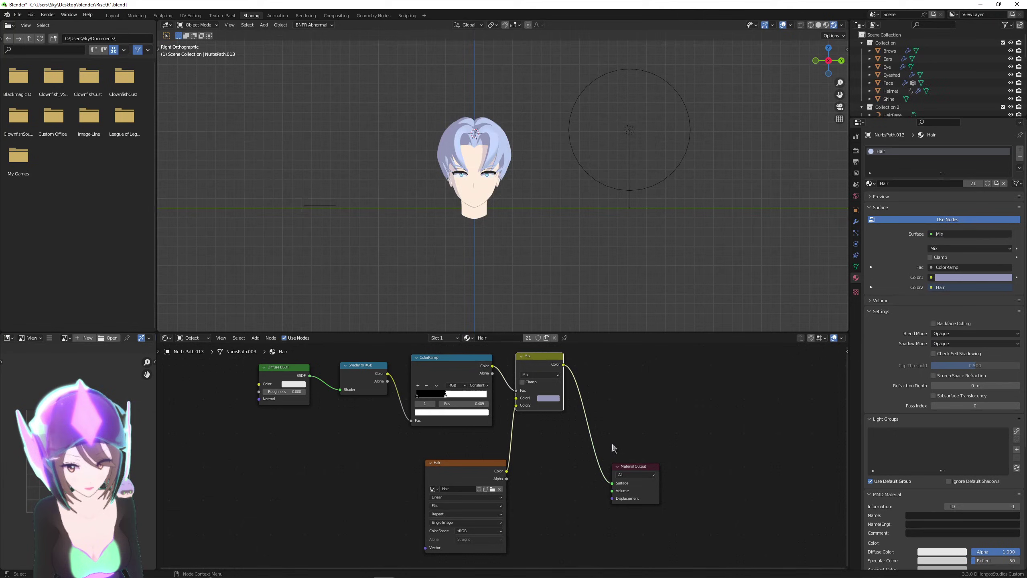
{"action": "scroll", "coordinate": [577, 249], "scroll_direction": "up", "scroll_amount": 2}
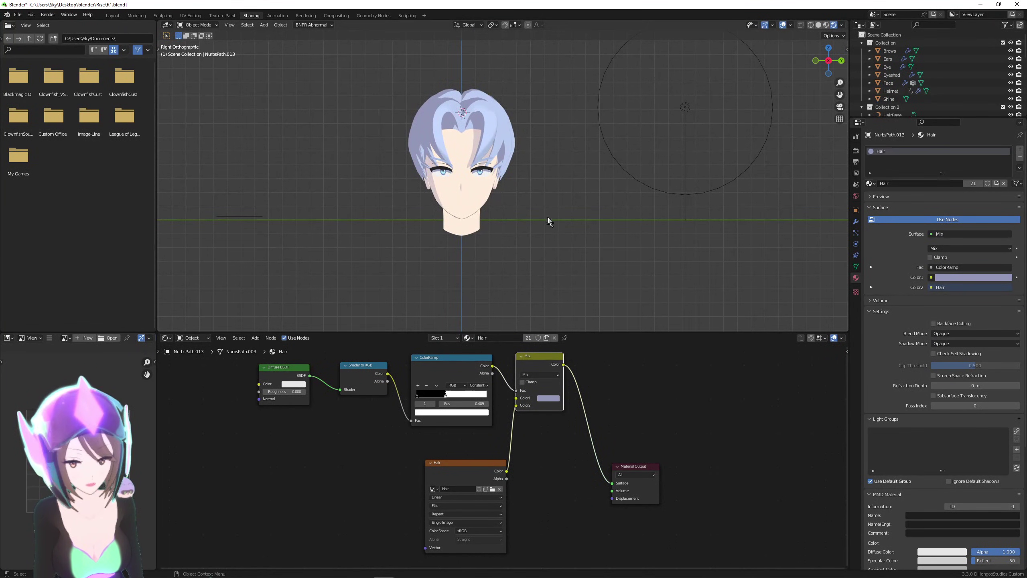
In the Layout workspace's right orthographic view, select the Sun light and move it along Y to check the hair shading.
{"action": "left_click", "coordinate": [118, 16]}
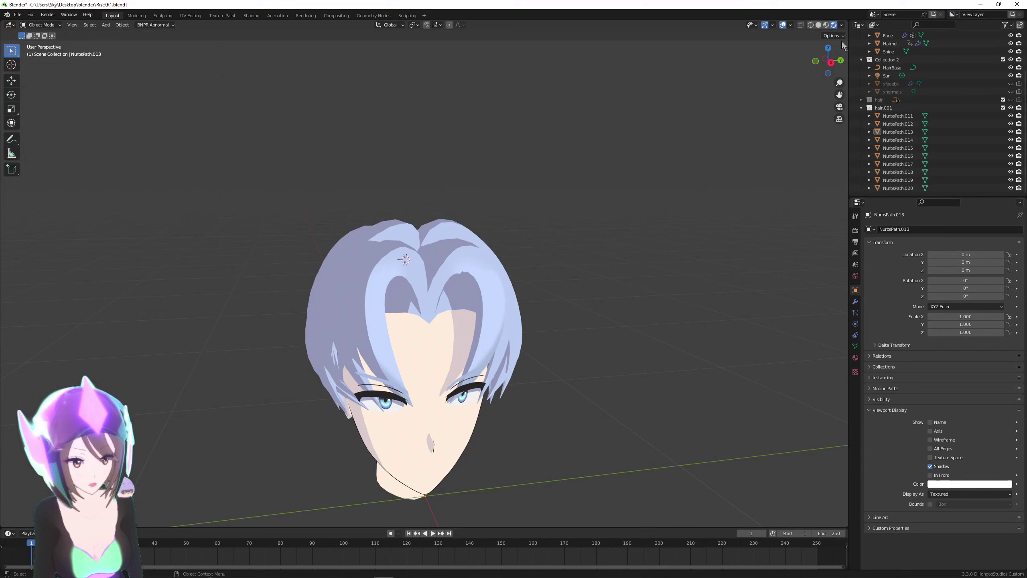
{"action": "left_click", "coordinate": [831, 63]}
{"action": "scroll", "coordinate": [750, 220], "scroll_direction": "down", "scroll_amount": 4}
{"action": "left_click", "coordinate": [608, 275]}
{"action": "key", "text": "g"}
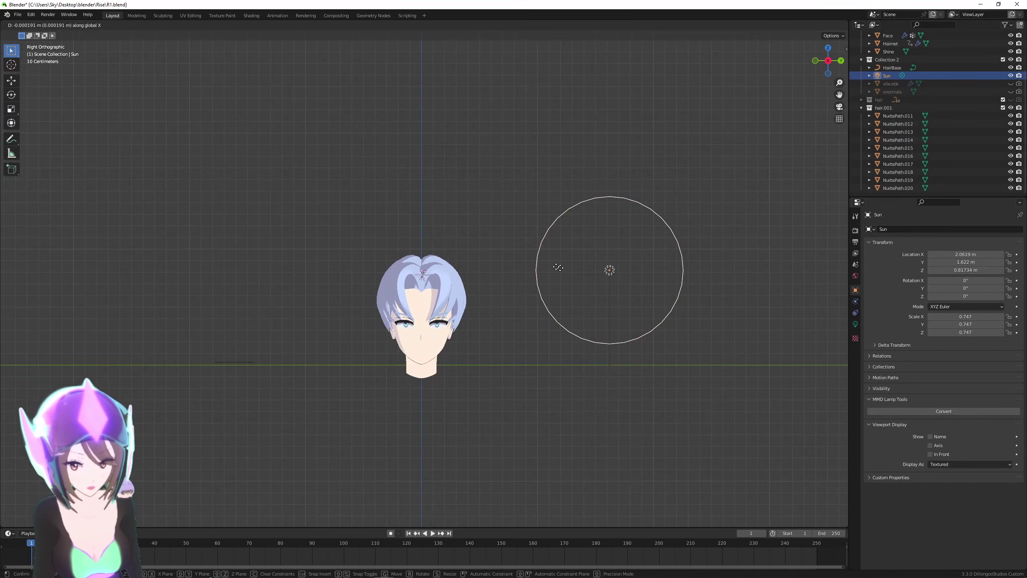
{"action": "key", "text": "y"}
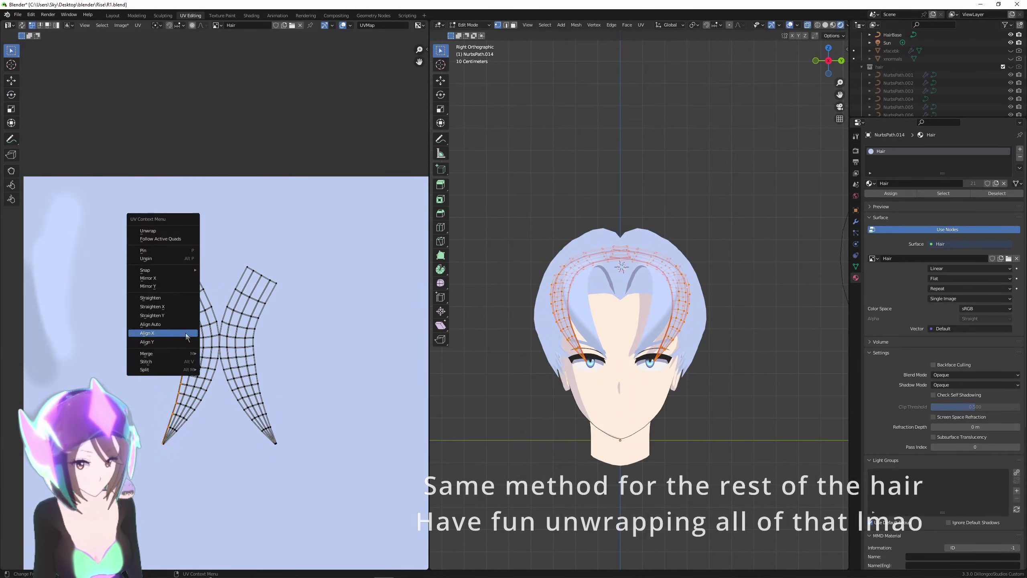
Align the side strand islands' lengthwise edge loops on X, and level the topmost cross rows of both islands on Y.
{"action": "left_click", "coordinate": [171, 340]}
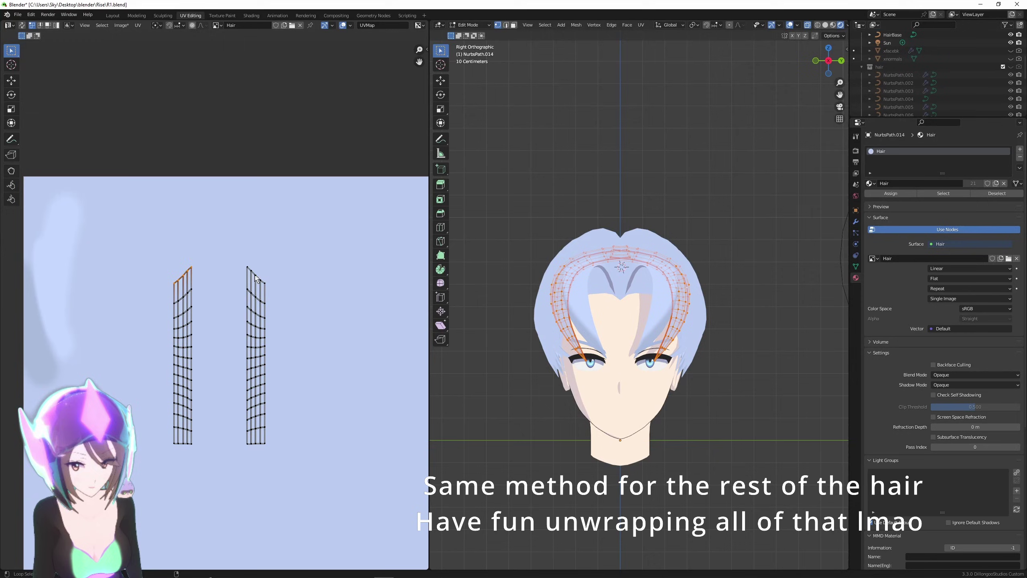
{"action": "left_click", "coordinate": [256, 276], "text": "alt+shift"}
{"action": "right_click", "coordinate": [257, 281]}
{"action": "left_click", "coordinate": [256, 282]}
{"action": "left_click", "coordinate": [181, 298], "text": "alt"}
{"action": "left_click", "coordinate": [256, 297], "text": "alt+shift"}
{"action": "right_click", "coordinate": [256, 297]}
{"action": "left_click", "coordinate": [256, 297]}
Level the upper and middle cross rows of both side strand UV islands with Align Y.
{"action": "left_click", "coordinate": [181, 314], "text": "alt"}
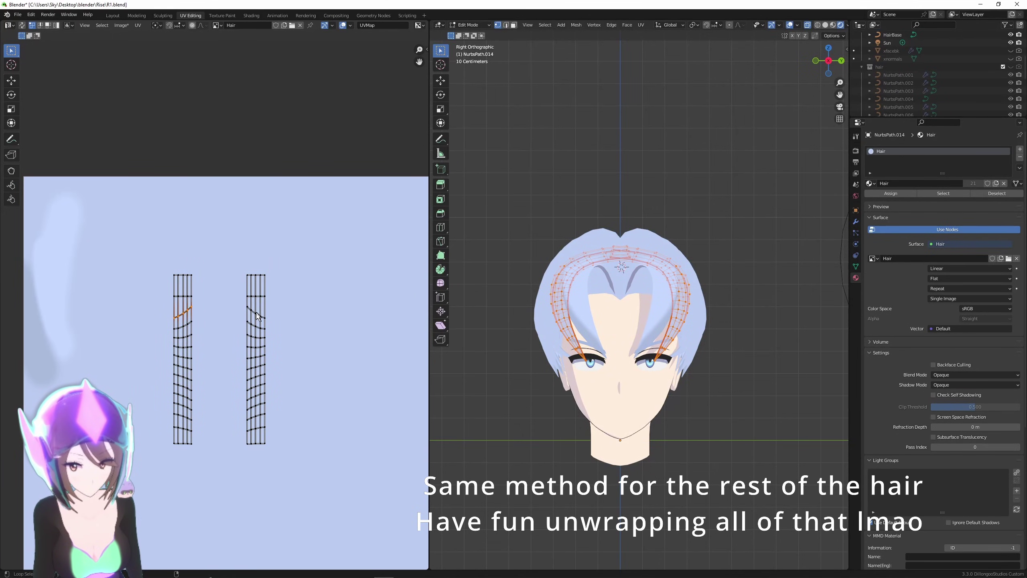
{"action": "left_click", "coordinate": [256, 358], "text": "alt+shift"}
{"action": "right_click", "coordinate": [256, 359]}
{"action": "left_click", "coordinate": [257, 358]}
{"action": "left_click", "coordinate": [185, 367], "text": "alt"}
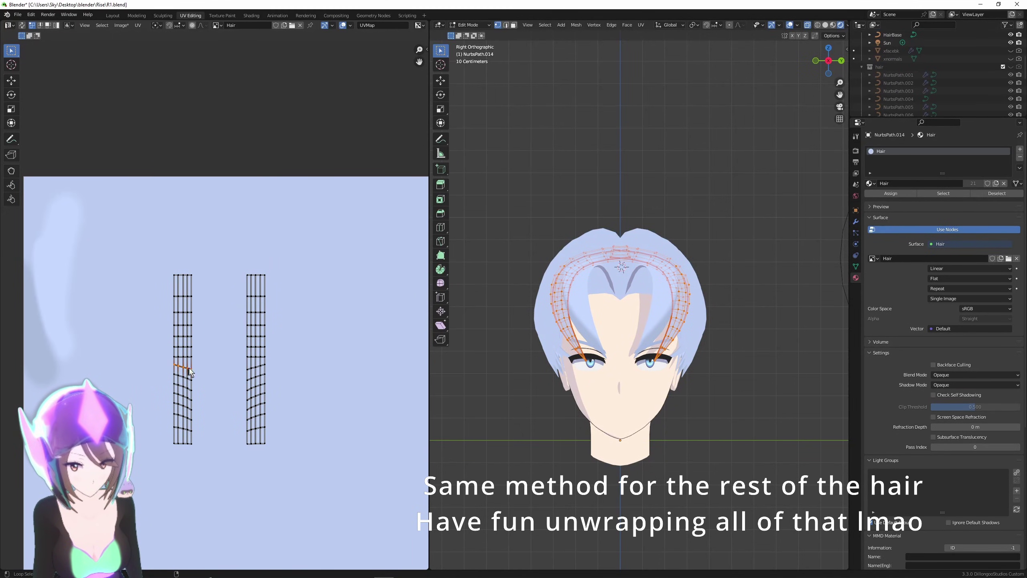
{"action": "left_click", "coordinate": [256, 367], "text": "alt+shift"}
{"action": "right_click", "coordinate": [256, 368]}
{"action": "left_click", "coordinate": [256, 368]}
Level the remaining cross rows near the lower ends of both side strand islands with Align Y.
{"action": "left_click", "coordinate": [184, 378], "text": "alt"}
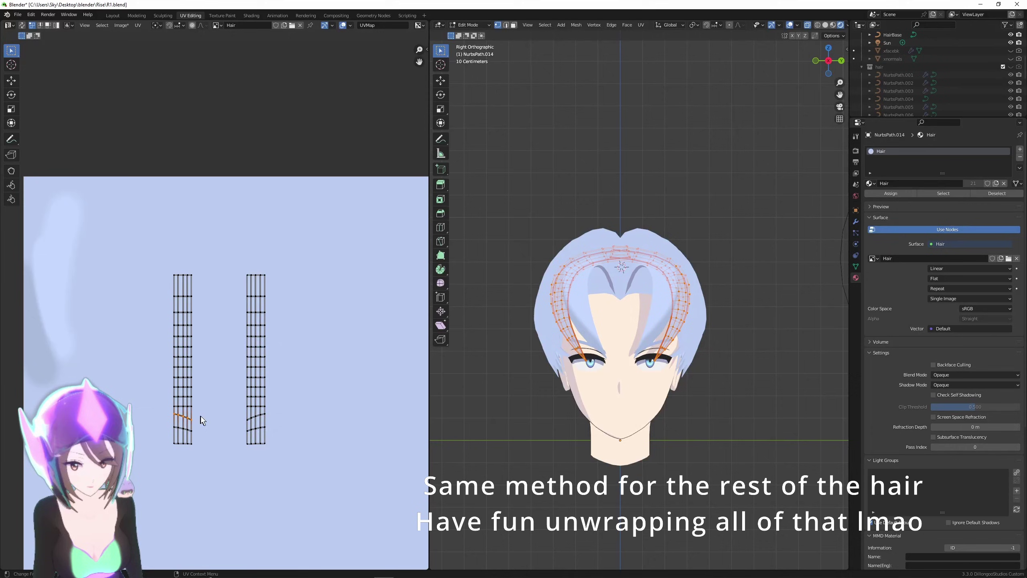
{"action": "left_click", "coordinate": [255, 418], "text": "alt+shift"}
{"action": "right_click", "coordinate": [256, 417]}
{"action": "left_click", "coordinate": [256, 417]}
{"action": "left_click", "coordinate": [185, 429], "text": "alt"}
{"action": "left_click", "coordinate": [256, 431], "text": "alt+shift"}
{"action": "left_click", "coordinate": [186, 429], "text": "alt"}
{"action": "left_click", "coordinate": [254, 429], "text": "alt+shift"}
Add the already unwrapped front strand to the selection and edit both strands' UVs together.
{"action": "key", "text": "Tab"}
{"action": "left_click", "coordinate": [654, 292], "text": "shift"}
{"action": "key", "text": "Tab"}
Try to move and scale one side strand island onto the finished front strand island.
{"action": "left_click_drag", "start_coordinate": [135, 236], "coordinate": [322, 482]}
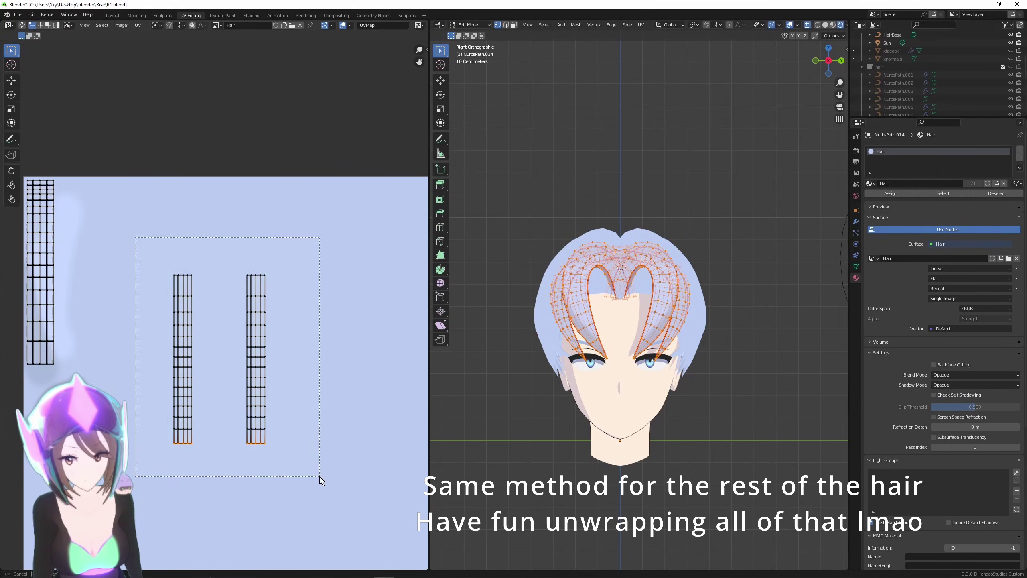
{"action": "key", "text": "l"}
{"action": "key", "text": "g"}
{"action": "left_click", "coordinate": [60, 351]}
{"action": "key", "text": "s"}
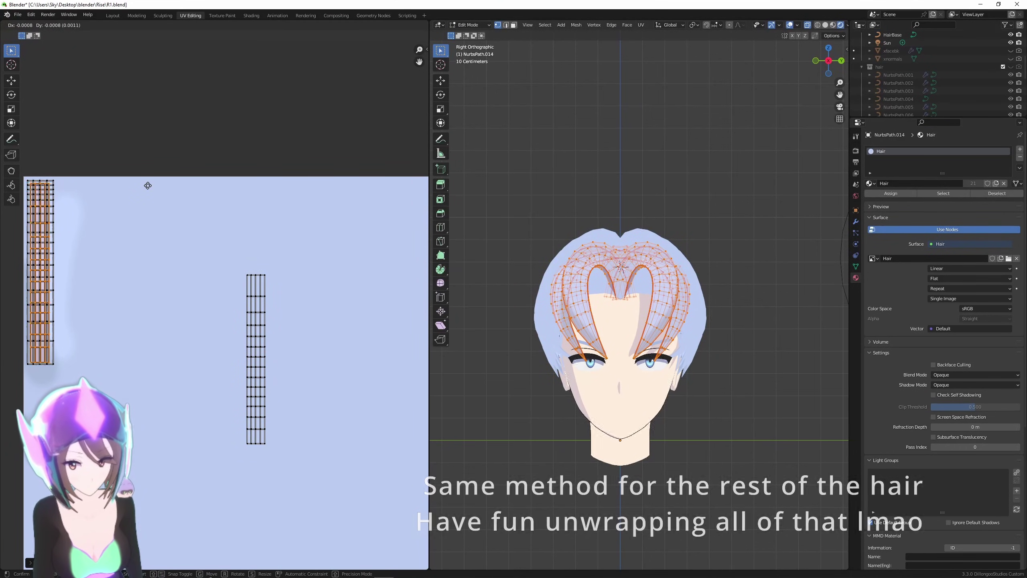
{"action": "key", "text": "g"}
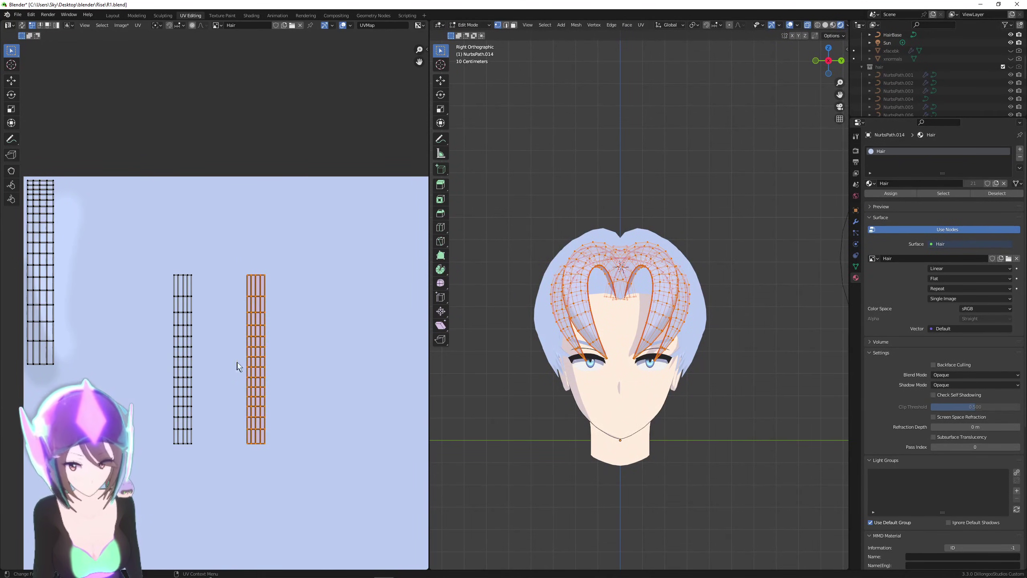
Mirror the right side strand island on X and move it along X exactly over its left counterpart.
{"action": "right_click", "coordinate": [252, 358]}
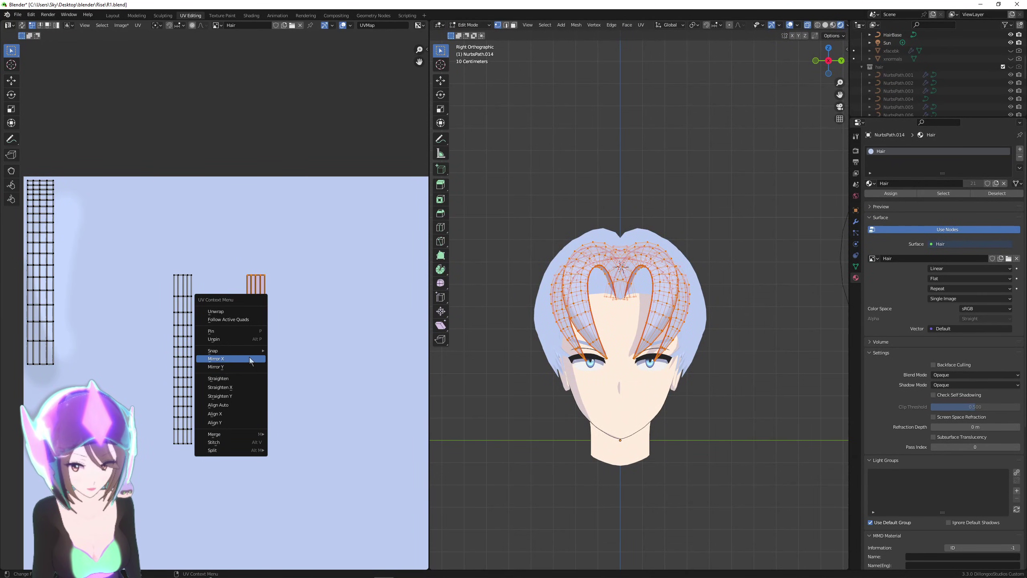
{"action": "left_click", "coordinate": [248, 357]}
{"action": "key", "text": "g"}
{"action": "key", "text": "x"}
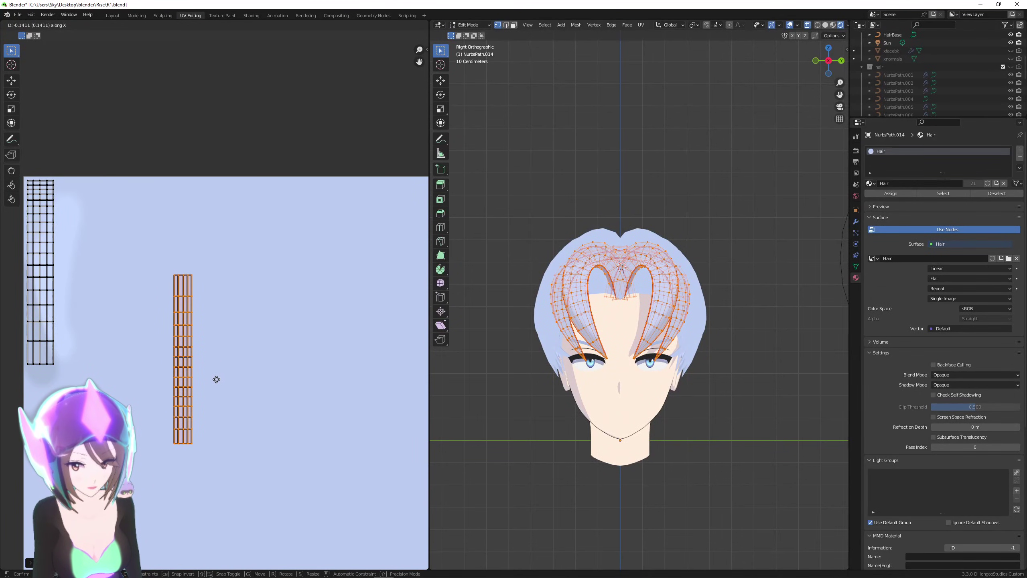
{"action": "left_click", "coordinate": [217, 379]}
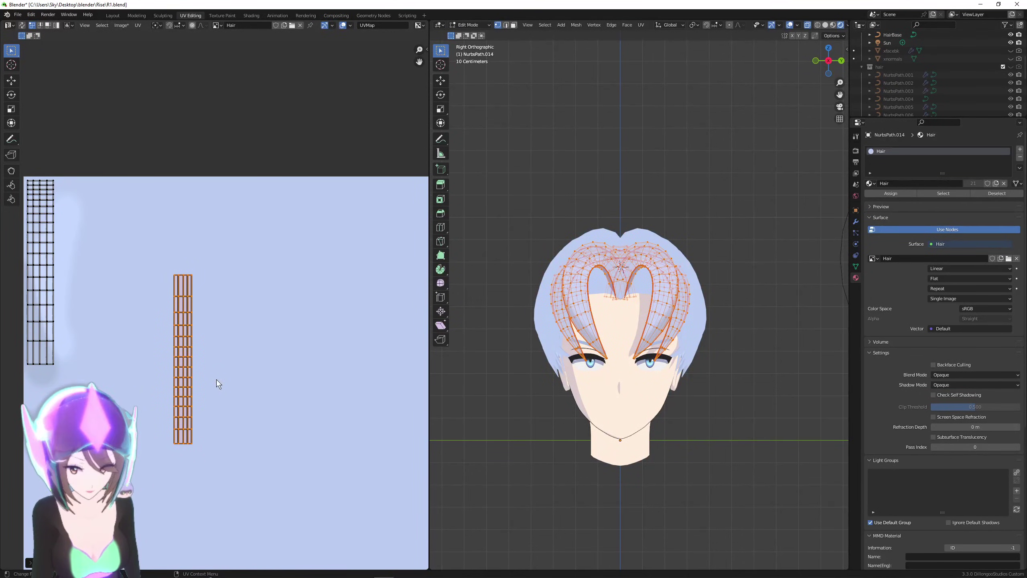
Move the overlapped side strand islands up beside the front strand island and scale them to match its length.
{"action": "scroll", "coordinate": [220, 380], "scroll_direction": "down", "scroll_amount": 1}
{"action": "middle_click_drag", "start_coordinate": [237, 378], "coordinate": [293, 370], "text": "shift"}
{"action": "key", "text": "g"}
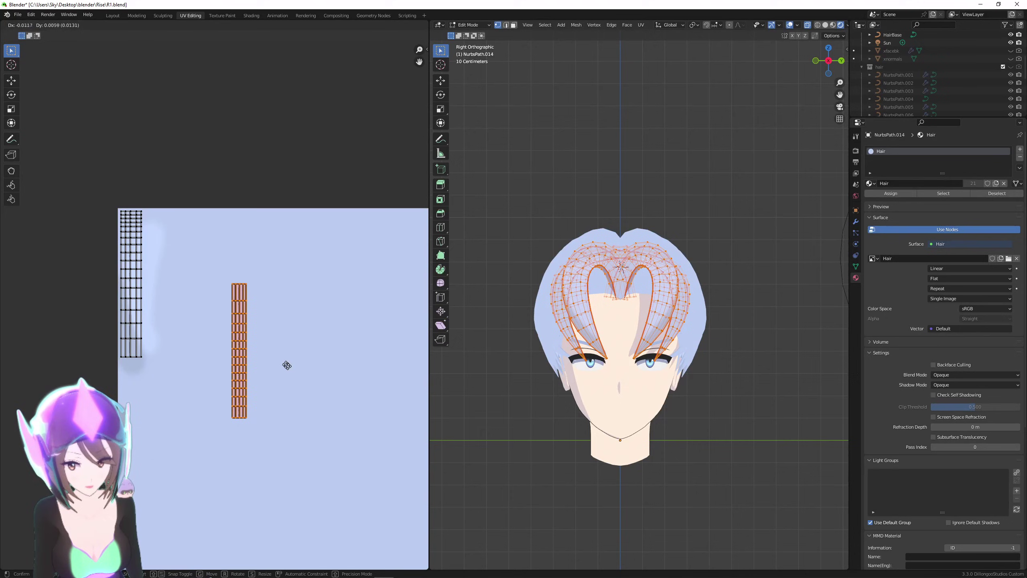
{"action": "left_click", "coordinate": [239, 303]}
{"action": "scroll", "coordinate": [252, 318], "scroll_direction": "up", "scroll_amount": 1}
{"action": "middle_click_drag", "start_coordinate": [253, 324], "coordinate": [295, 350], "text": "shift"}
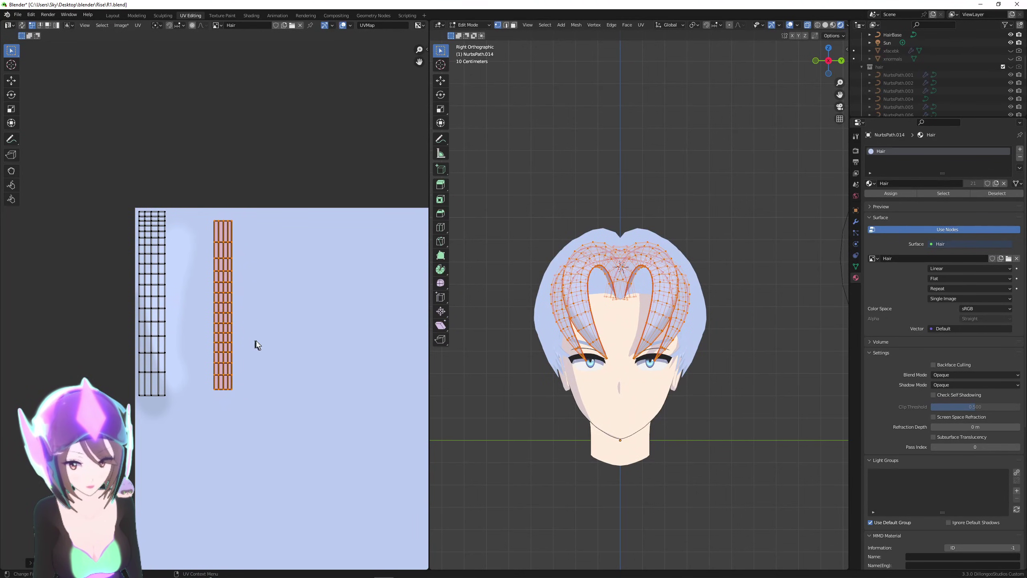
{"action": "key", "text": "s"}
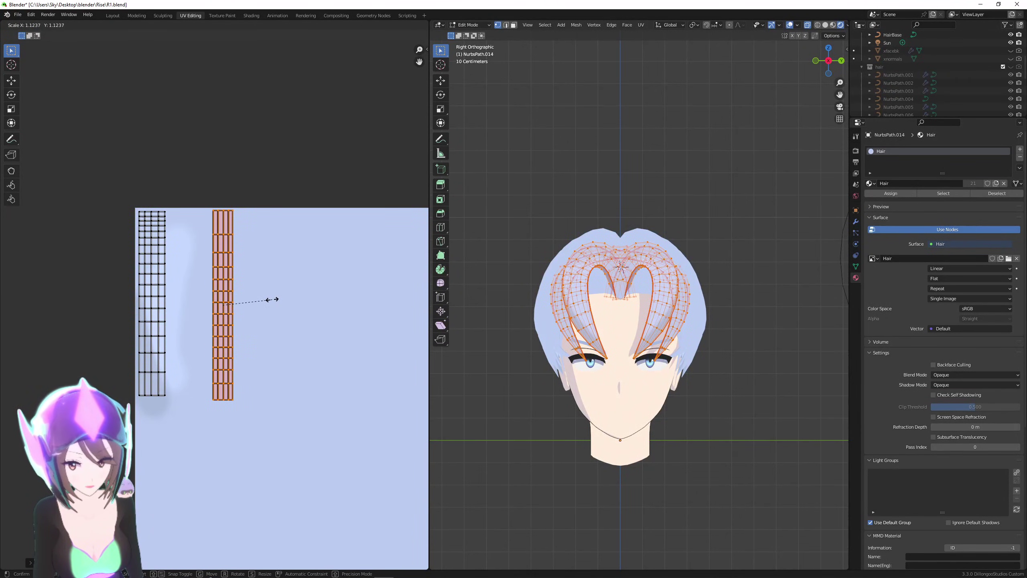
{"action": "left_click", "coordinate": [268, 298]}
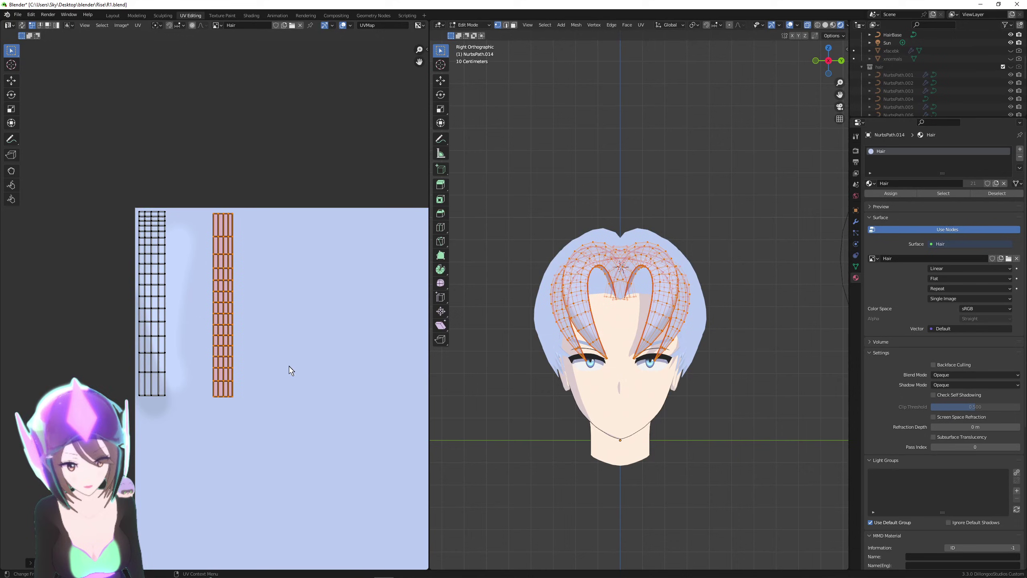
Move the side strand islands along X onto the front strand island, and fine-tune their scale and position to fit.
{"action": "scroll", "coordinate": [290, 369], "scroll_direction": "up", "scroll_amount": 1}
{"action": "key", "text": "g"}
{"action": "key", "text": "x"}
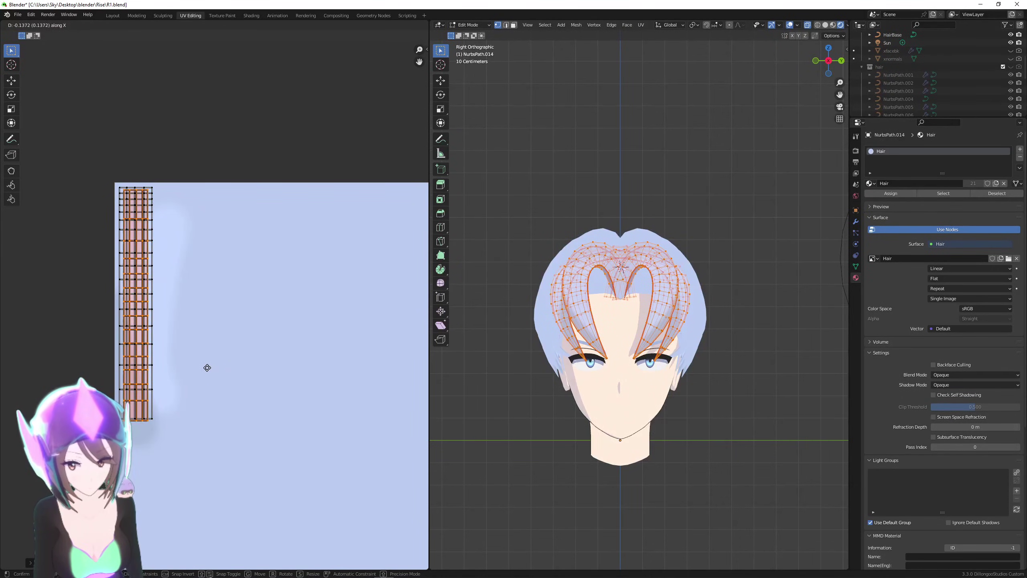
{"action": "left_click", "coordinate": [209, 363]}
{"action": "key", "text": "s"}
{"action": "left_click", "coordinate": [212, 358]}
{"action": "key", "text": "g"}
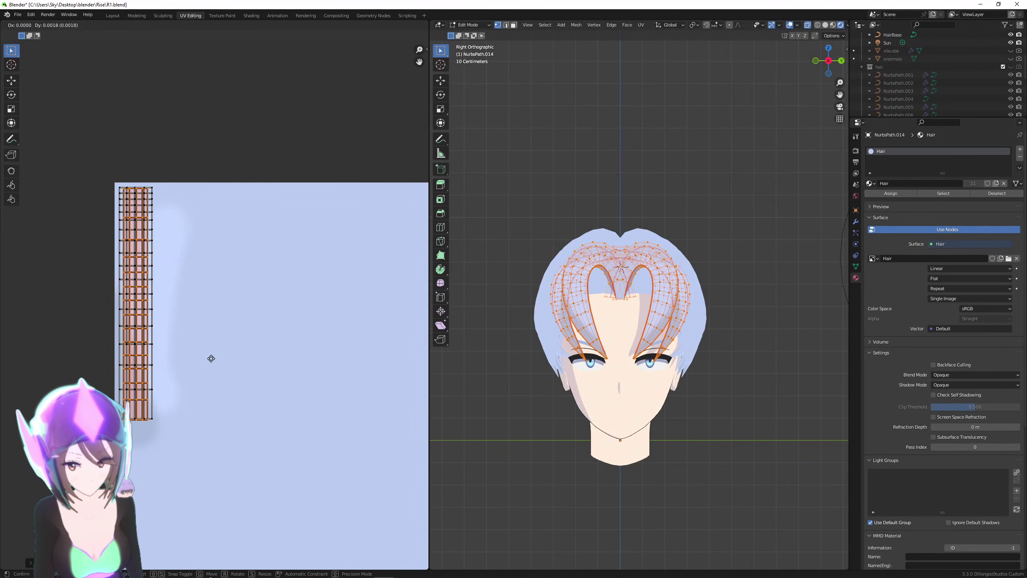
{"action": "left_click", "coordinate": [211, 358]}
{"action": "key", "text": "s"}
{"action": "key", "text": "Escape"}
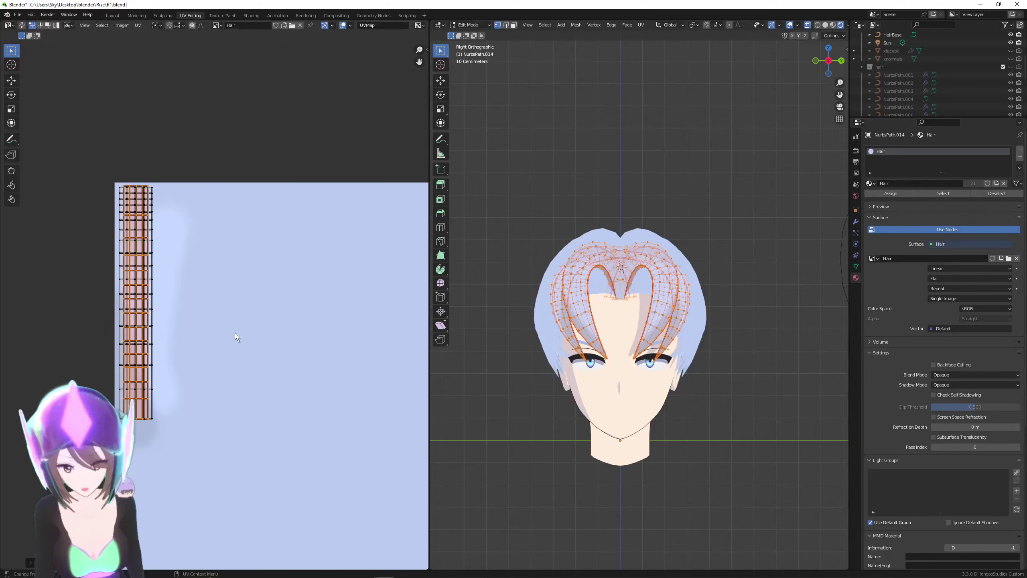
Mirror the overlapped side strand islands on X and check the strands on the head.
{"action": "right_click", "coordinate": [232, 335]}
{"action": "left_click", "coordinate": [219, 334]}
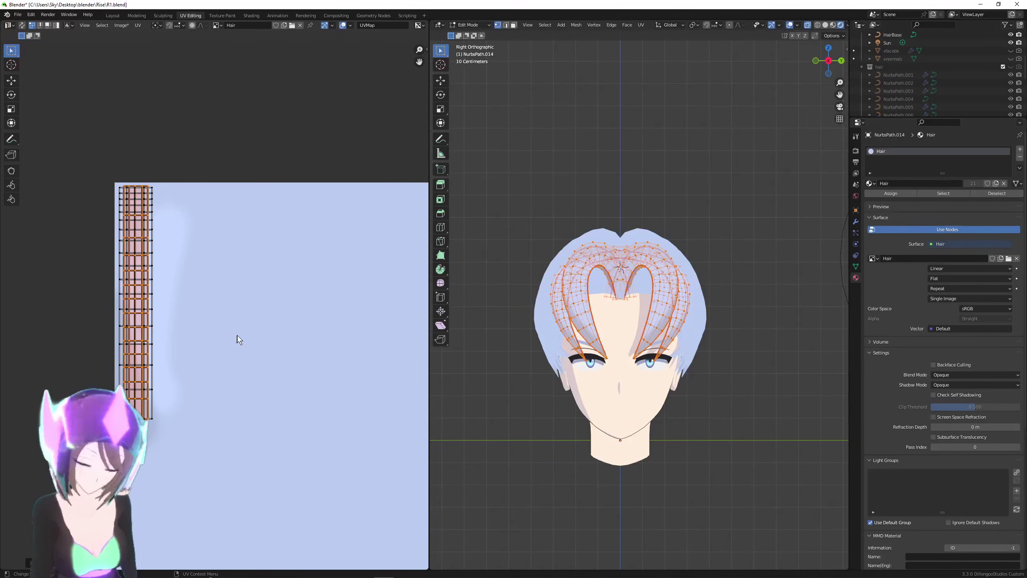
{"action": "key", "text": "Tab"}
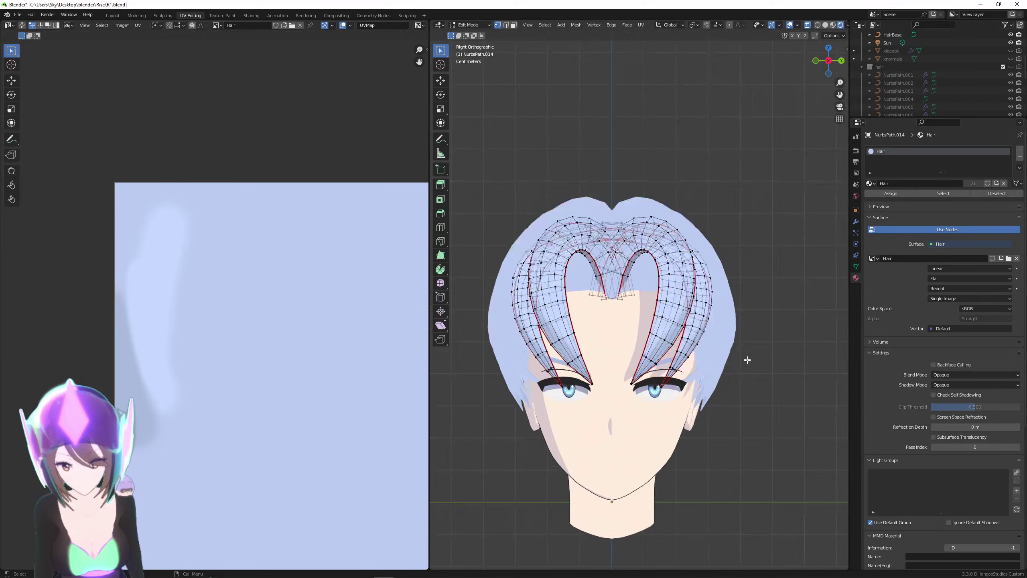
{"action": "mouse_move", "coordinate": [691, 369]}
{"action": "middle_mouse_down"}
{"action": "mouse_move", "coordinate": [733, 382]}
{"action": "mouse_move", "coordinate": [692, 370]}
{"action": "middle_mouse_up"}
{"action": "scroll", "coordinate": [734, 382], "scroll_direction": "down", "scroll_amount": 2}
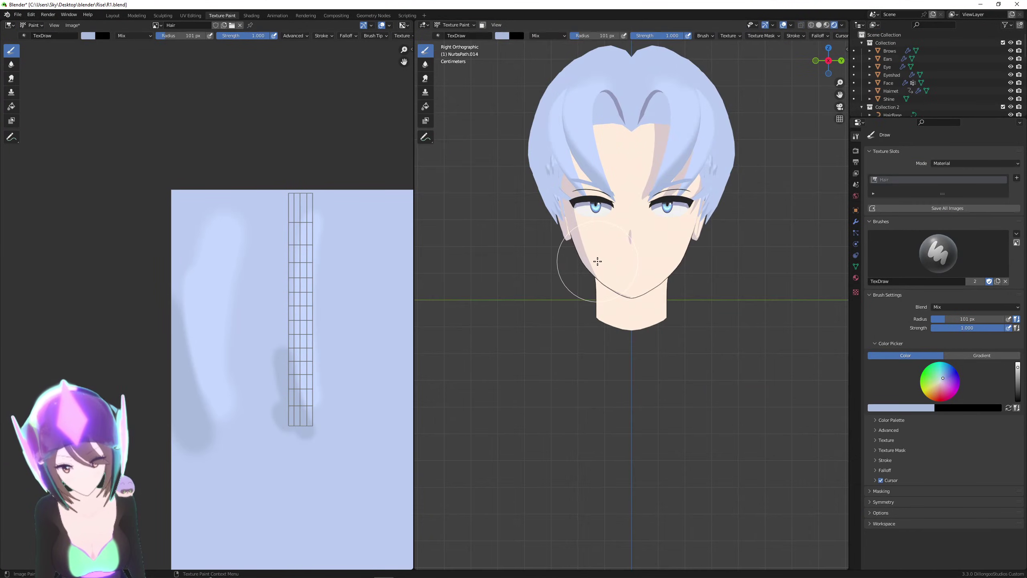
In Texture Paint, undo the last shading stroke and repaint a soft darker stroke along the lower edge of the side strand's island.
{"action": "middle_click_drag", "start_coordinate": [598, 261], "coordinate": [615, 334]}
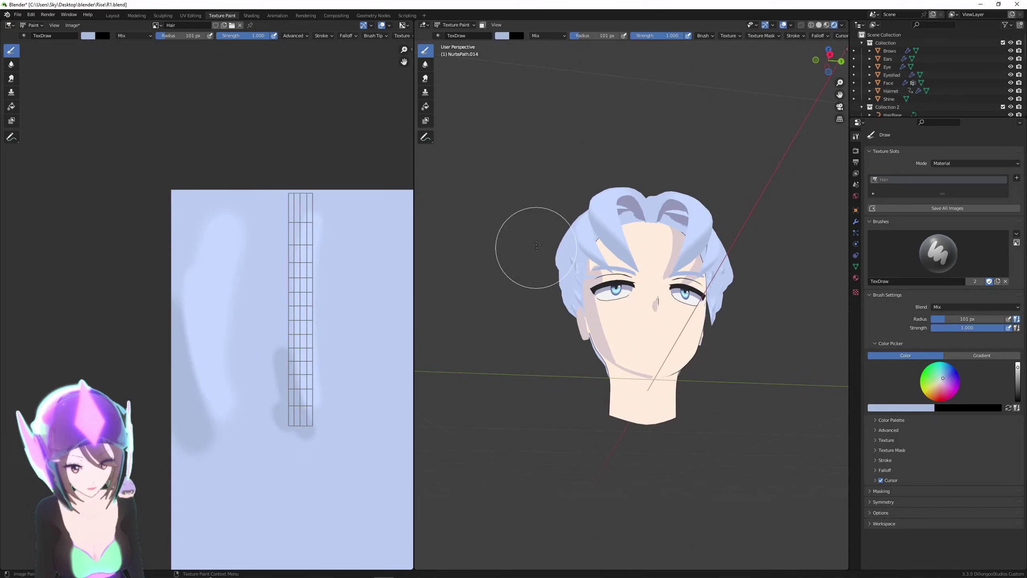
{"action": "mouse_move", "coordinate": [555, 279]}
{"action": "middle_mouse_down"}
{"action": "mouse_move", "coordinate": [610, 337]}
{"action": "mouse_move", "coordinate": [573, 378]}
{"action": "middle_mouse_up"}
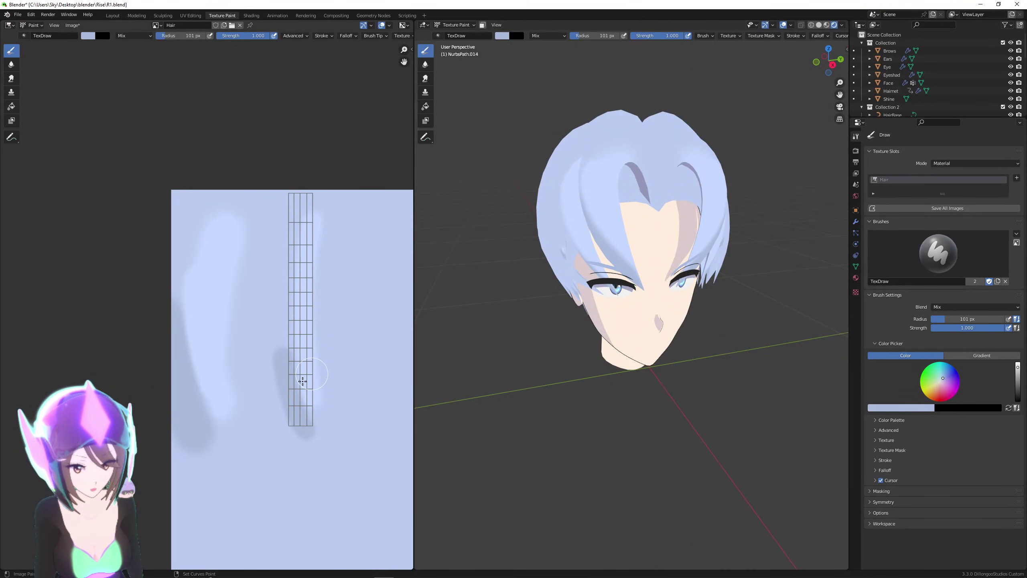
{"action": "key", "text": "ctrl+z"}
{"action": "left_click_drag", "start_coordinate": [284, 364], "coordinate": [312, 420]}
{"action": "key", "text": "ctrl+z"}
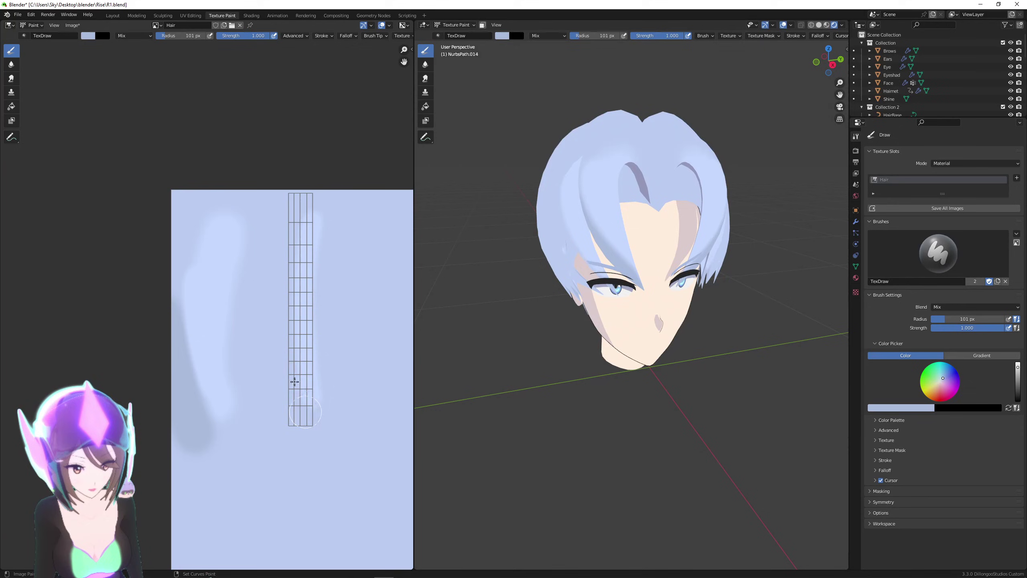
{"action": "left_click_drag", "start_coordinate": [283, 364], "coordinate": [306, 420]}
{"action": "middle_click_drag", "start_coordinate": [613, 247], "coordinate": [588, 256]}
{"action": "middle_click_drag", "start_coordinate": [571, 333], "coordinate": [546, 335]}
{"action": "key", "text": "ctrl+z"}
{"action": "scroll", "coordinate": [631, 337], "scroll_direction": "down", "scroll_amount": 3}
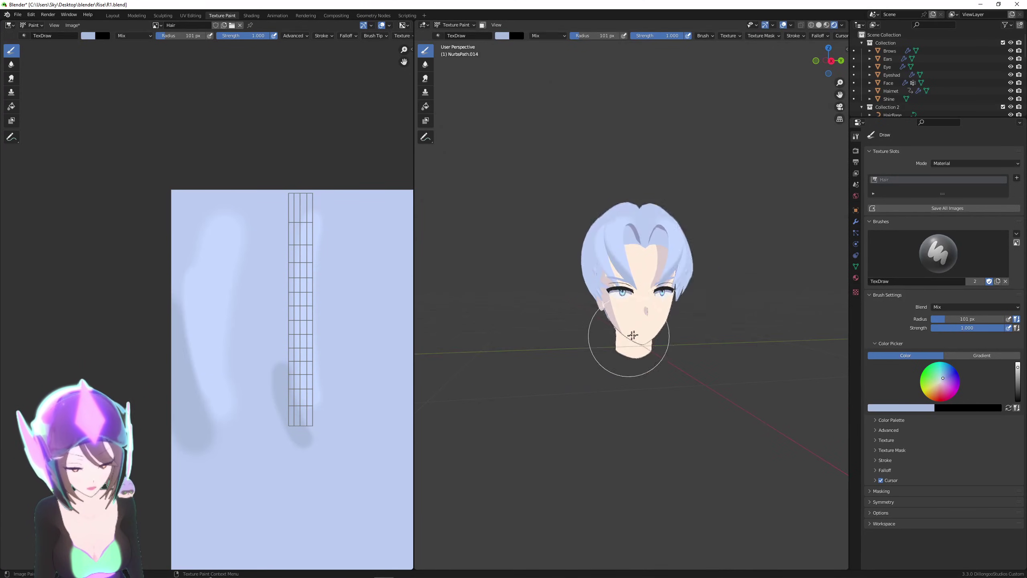
Sample the base hair colour, paint over the upper part of the side strand's highlight, and check the hair from several angles.
{"action": "left_click", "coordinate": [831, 62]}
{"action": "scroll", "coordinate": [449, 366], "scroll_direction": "up", "scroll_amount": 2}
{"action": "middle_click_drag", "start_coordinate": [441, 367], "coordinate": [555, 395]}
{"action": "scroll", "coordinate": [522, 384], "scroll_direction": "down", "scroll_amount": 2}
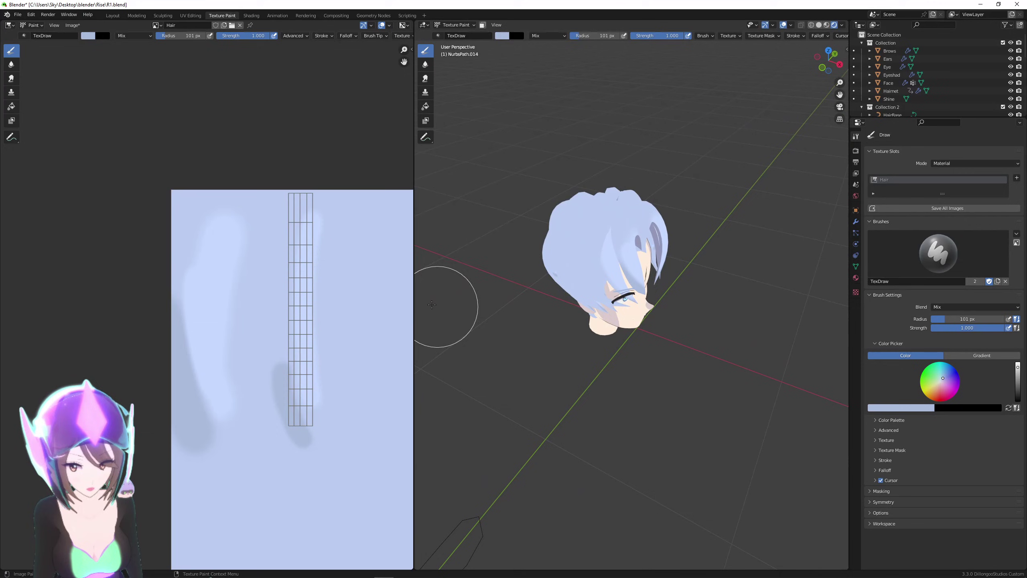
{"action": "key", "text": "s"}
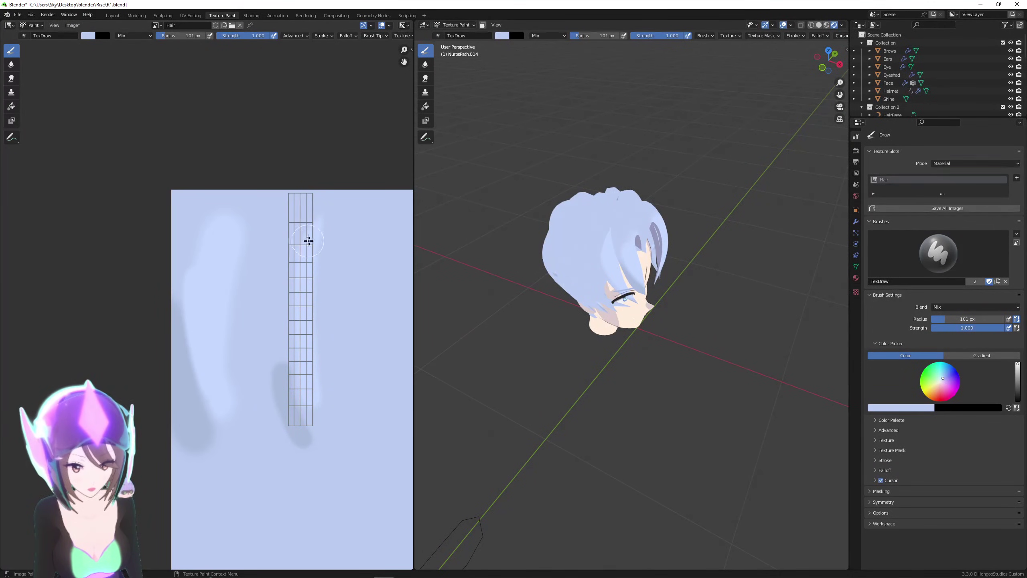
{"action": "middle_click_drag", "start_coordinate": [344, 225], "coordinate": [361, 207]}
{"action": "left_click_drag", "start_coordinate": [323, 217], "coordinate": [339, 263]}
{"action": "scroll", "coordinate": [360, 260], "scroll_direction": "up", "scroll_amount": 2}
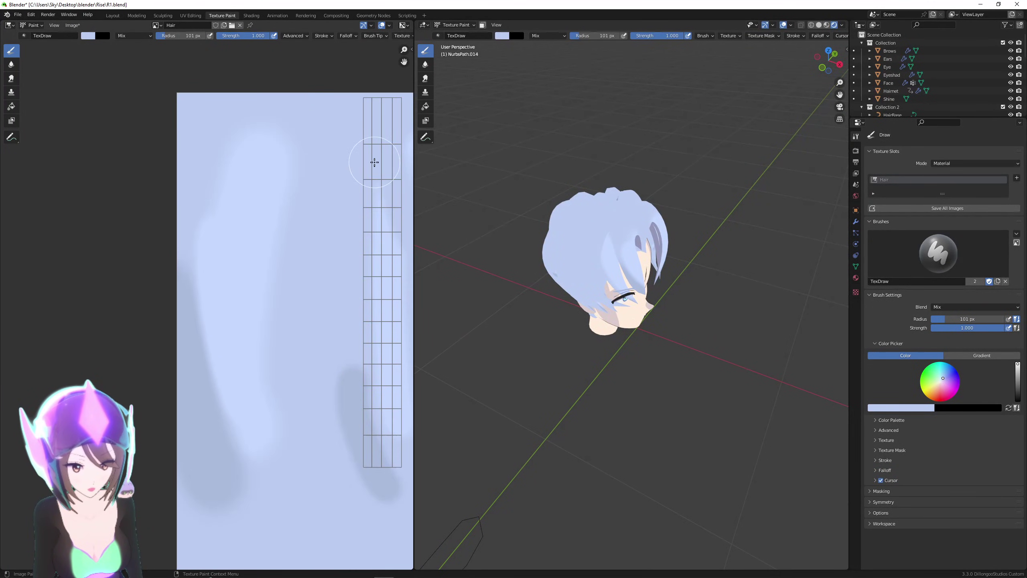
{"action": "scroll", "coordinate": [357, 202], "scroll_direction": "down", "scroll_amount": 1}
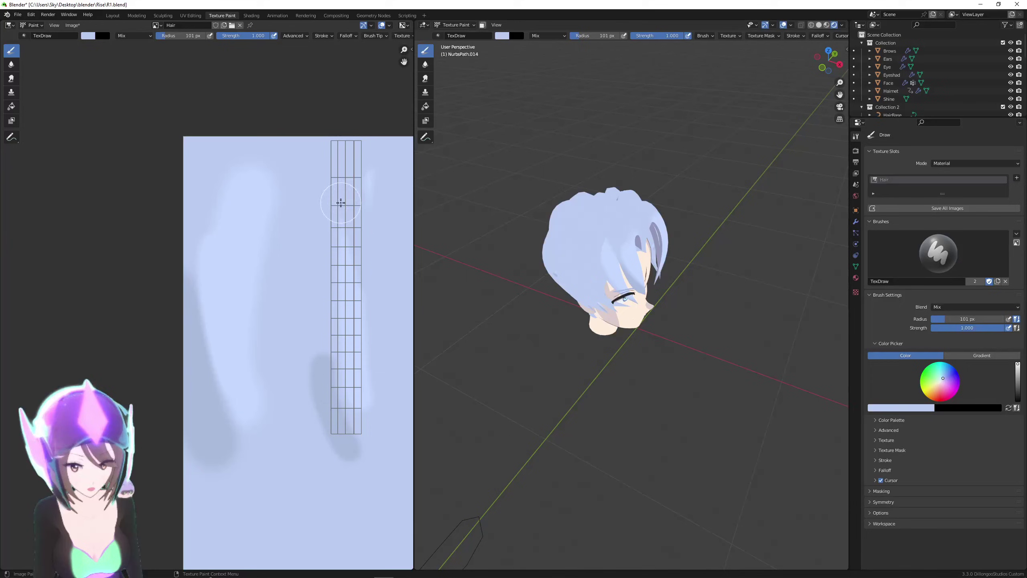
{"action": "middle_click_drag", "start_coordinate": [615, 263], "coordinate": [557, 244]}
{"action": "left_click", "coordinate": [829, 64]}
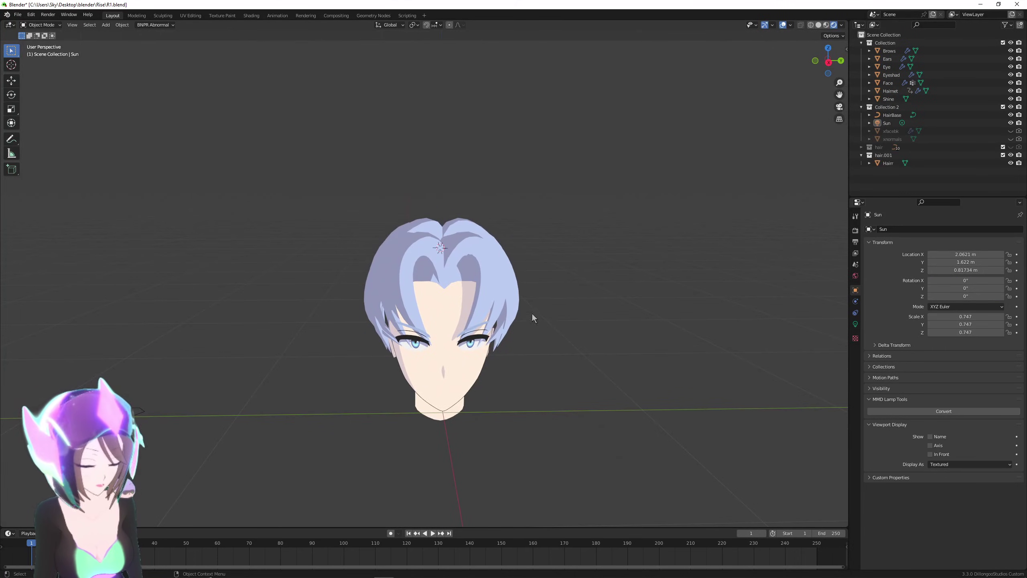
In the Layout workspace, select the joined hair mesh and examine its toon shading from the right orthographic view and other angles.
{"action": "left_click", "coordinate": [494, 296]}
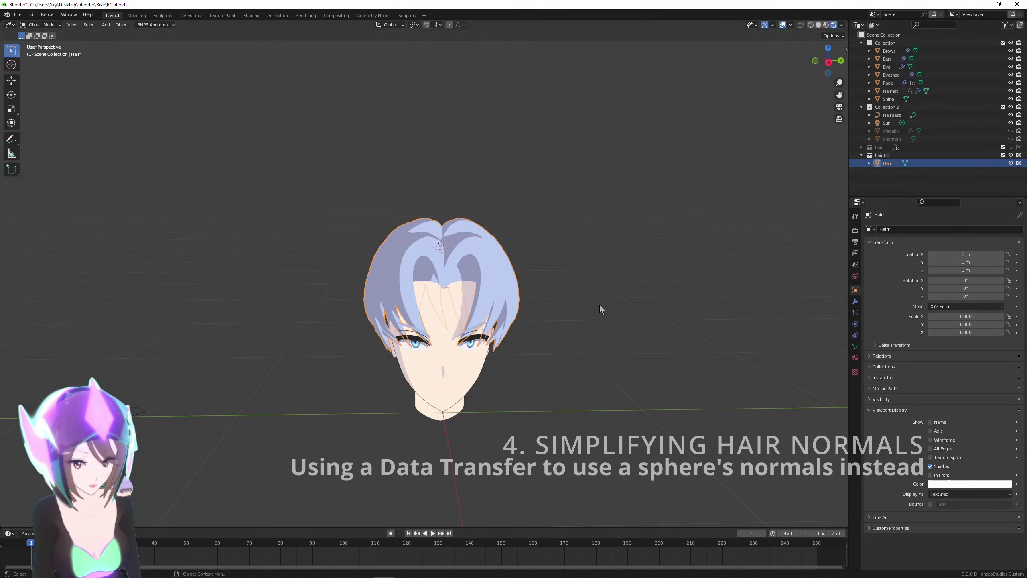
{"action": "left_click", "coordinate": [828, 62]}
{"action": "left_click", "coordinate": [574, 427]}
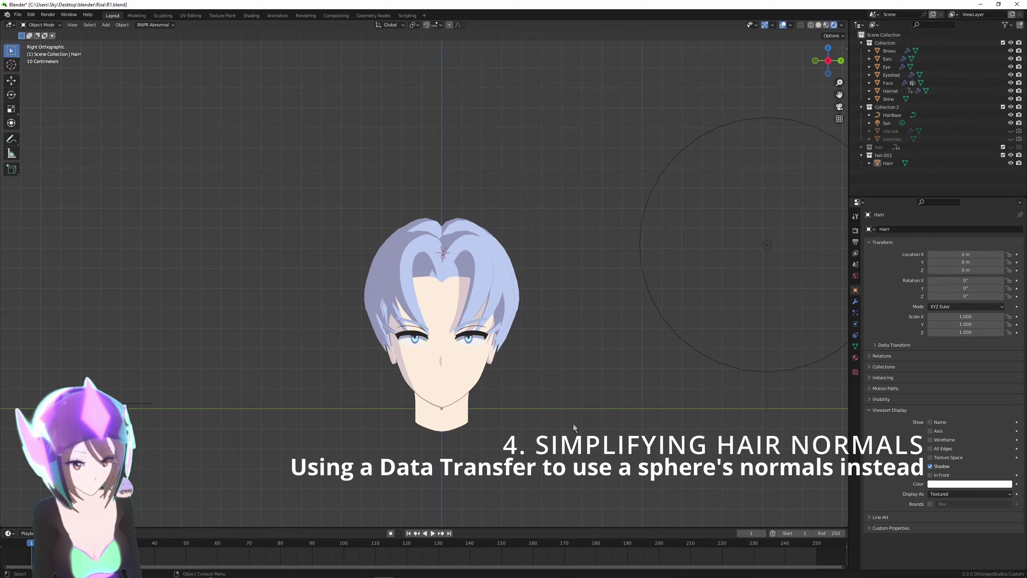
{"action": "middle_click_drag", "start_coordinate": [398, 272], "coordinate": [384, 303]}
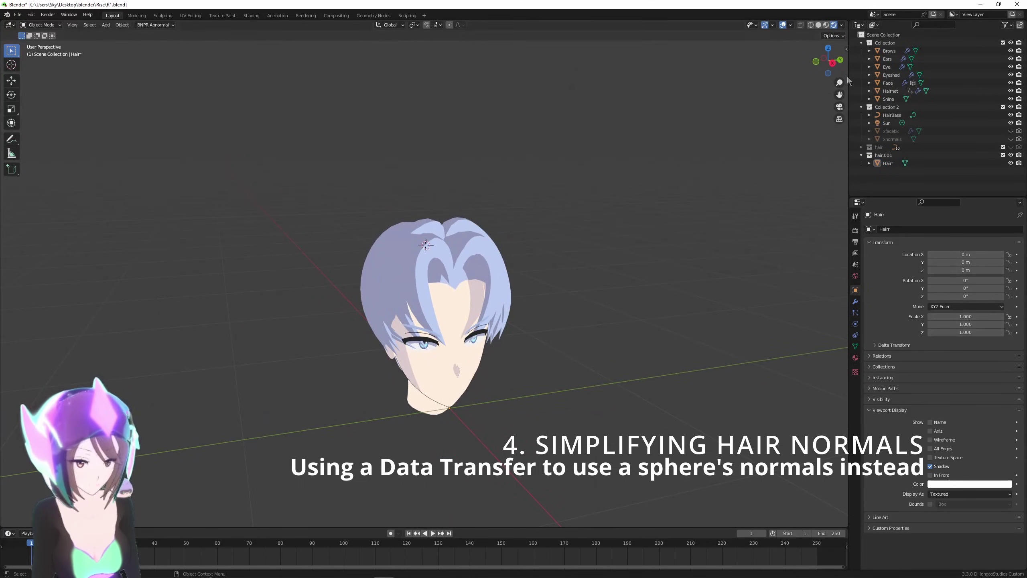
{"action": "left_click", "coordinate": [833, 63]}
{"action": "middle_click_drag", "start_coordinate": [420, 272], "coordinate": [398, 360]}
{"action": "left_click", "coordinate": [832, 66]}
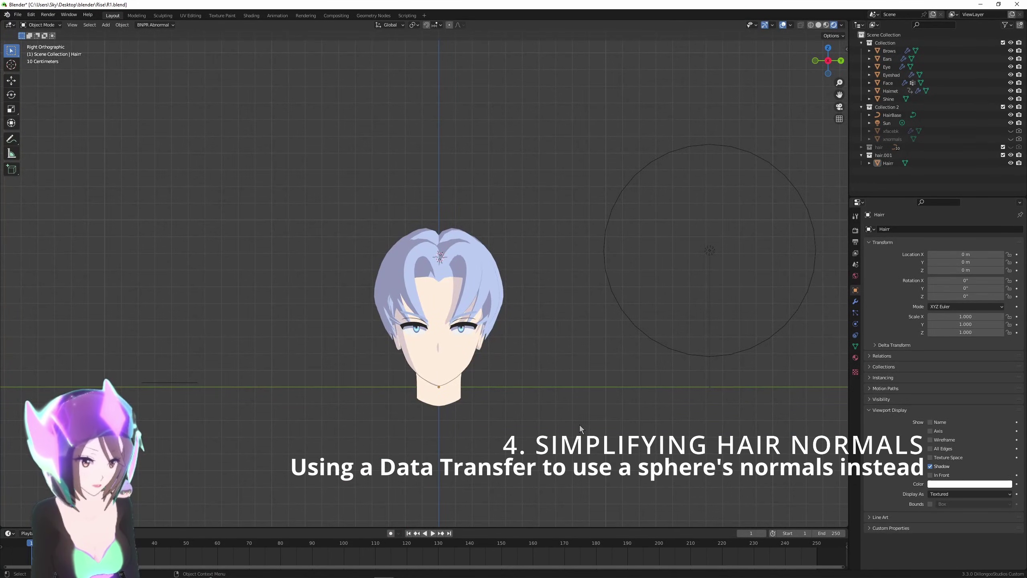
Exclude the Collection holding the face and head parts from the view layer, then bring up the choice of objects to add.
{"action": "left_click", "coordinate": [1011, 43]}
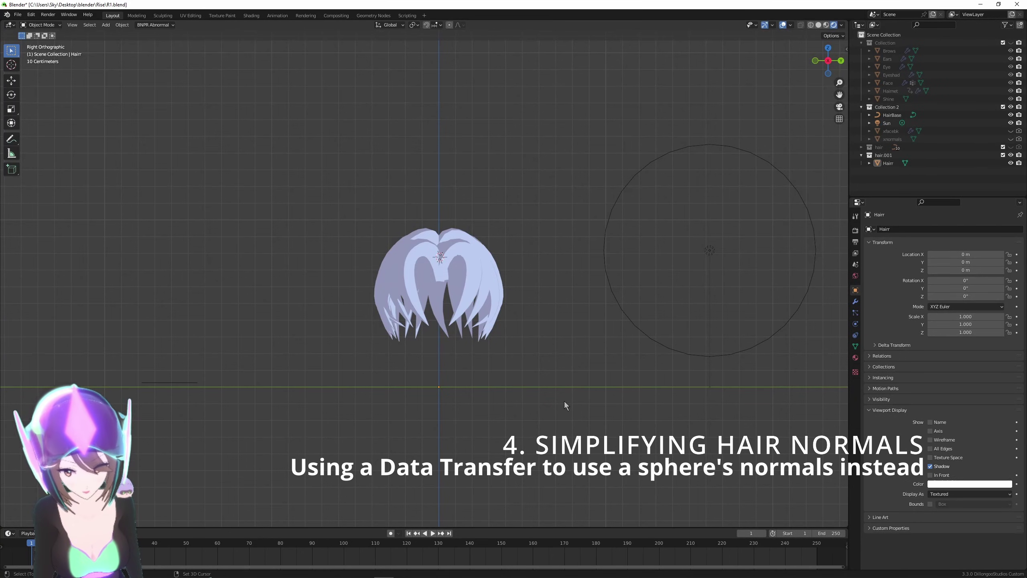
{"action": "key", "text": "shift+a"}
{"action": "mouse_move", "coordinate": [564, 401]}
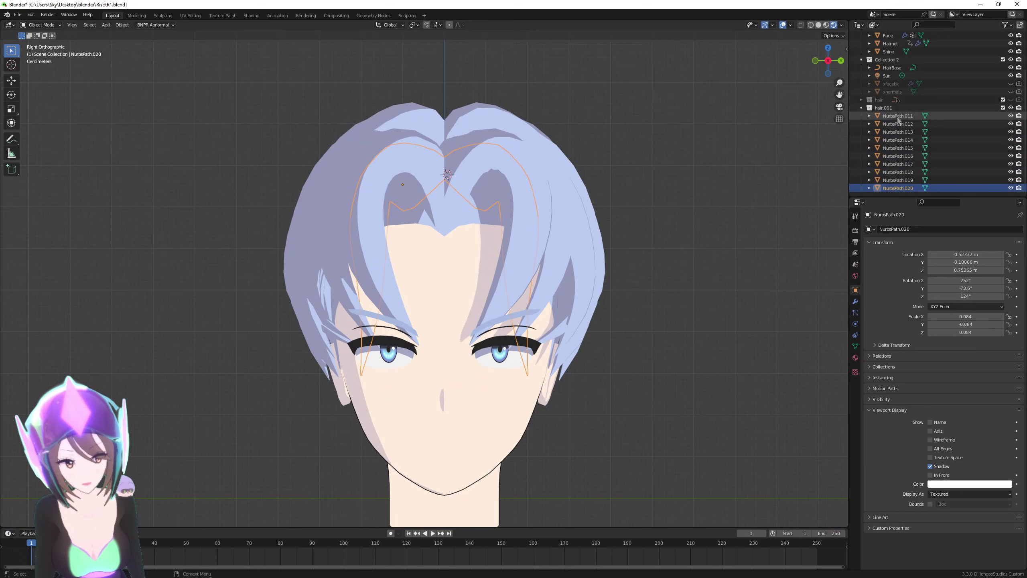
Select the hair strand meshes NurbsPath.011 to NurbsPath.020 and join them into a single object.
{"action": "left_click", "coordinate": [898, 115], "text": "shift"}
{"action": "right_click", "coordinate": [898, 116]}
{"action": "right_click", "coordinate": [521, 195]}
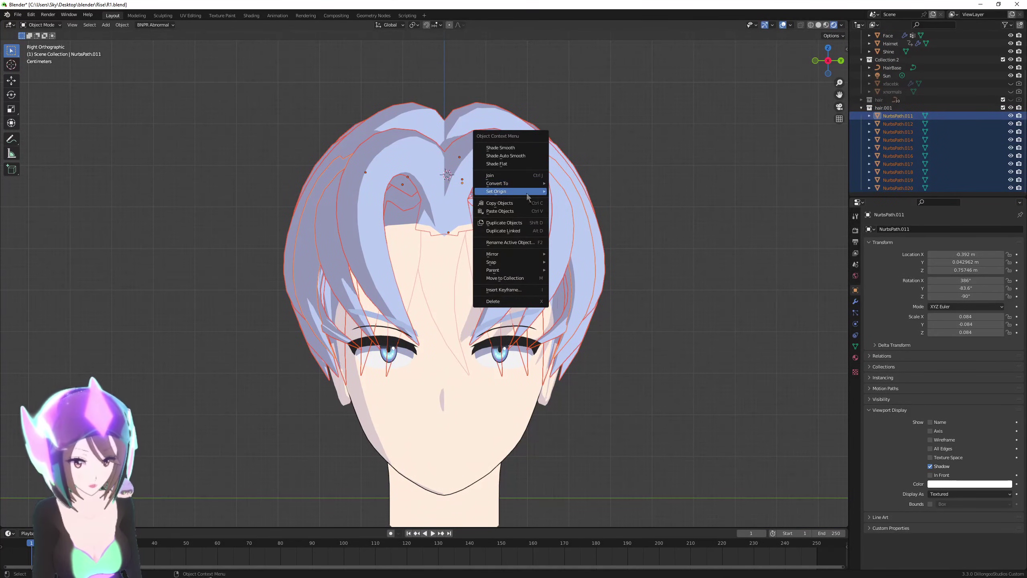
{"action": "left_click", "coordinate": [500, 176]}
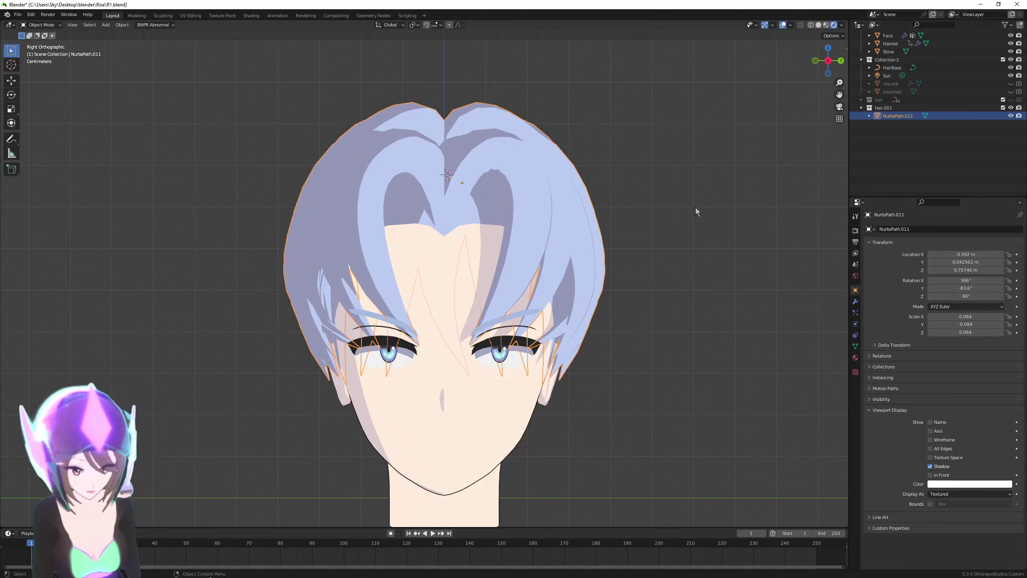
Exclude the Collection with the head parts so only the hair is shown, and view it in right orthographic.
{"action": "scroll", "coordinate": [631, 312], "scroll_direction": "down", "scroll_amount": 5}
{"action": "left_click", "coordinate": [477, 267]}
{"action": "middle_click_drag", "start_coordinate": [481, 270], "coordinate": [546, 249]}
{"action": "scroll", "coordinate": [546, 251], "scroll_direction": "up", "scroll_amount": 2}
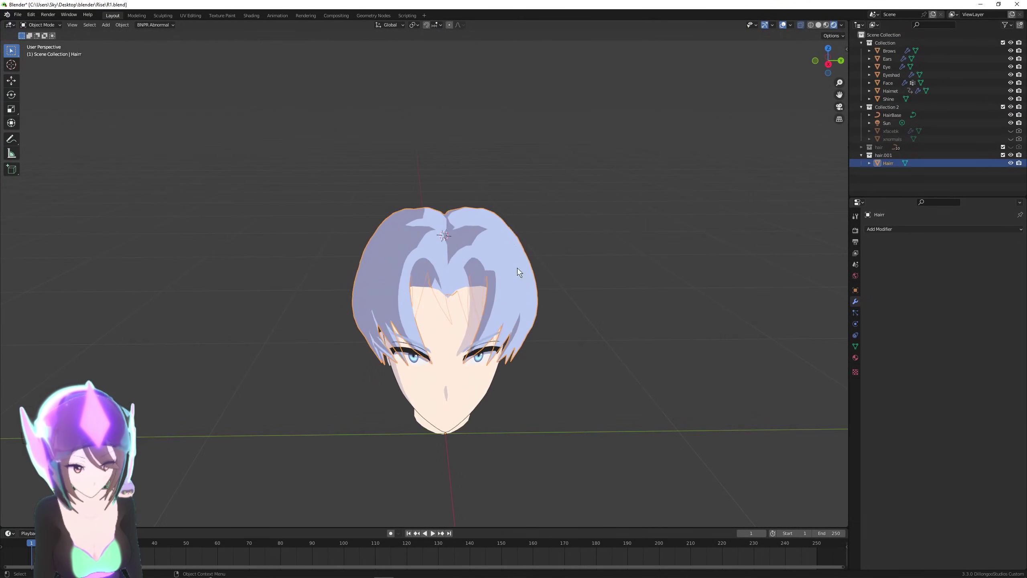
{"action": "left_click", "coordinate": [1010, 43]}
{"action": "left_click", "coordinate": [540, 351]}
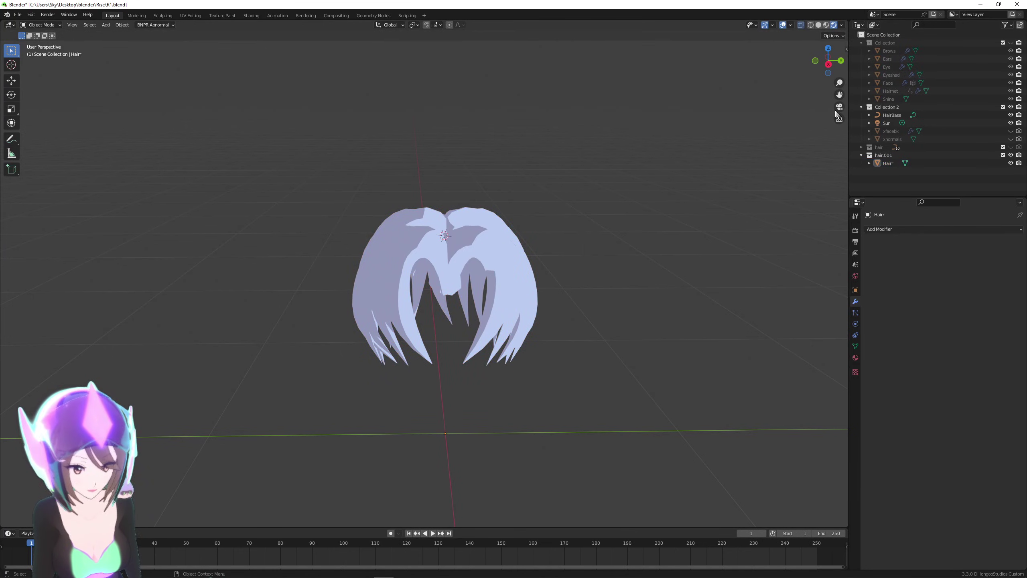
{"action": "left_click", "coordinate": [828, 64]}
{"action": "scroll", "coordinate": [509, 405], "scroll_direction": "up", "scroll_amount": 1}
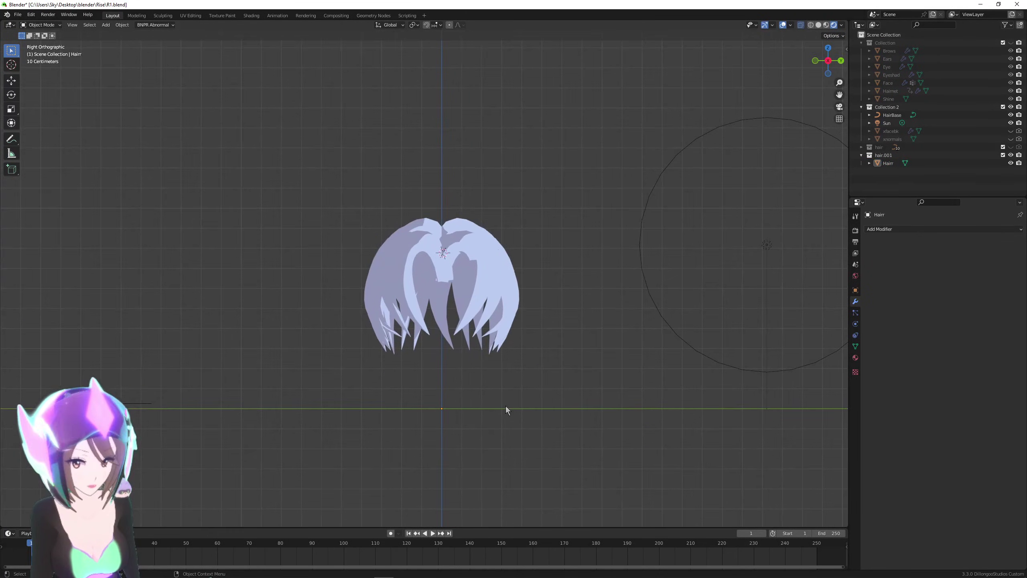
Add a smooth-shaded UV sphere at the 3D cursor and set its viewport display to Wire.
{"action": "key", "text": "shift+a"}
{"action": "mouse_move", "coordinate": [506, 406]}
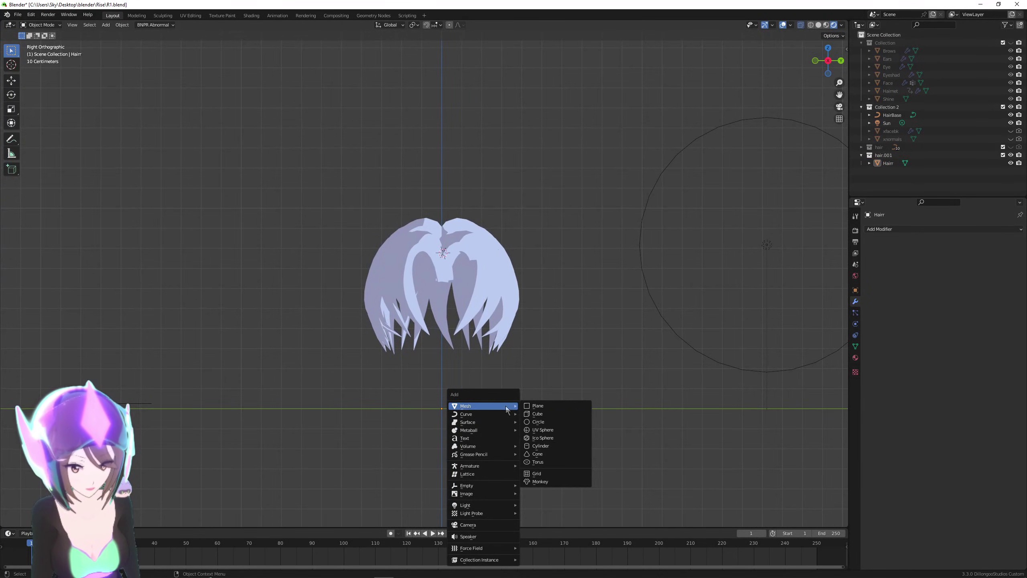
{"action": "left_click", "coordinate": [558, 430]}
{"action": "left_click", "coordinate": [856, 290]}
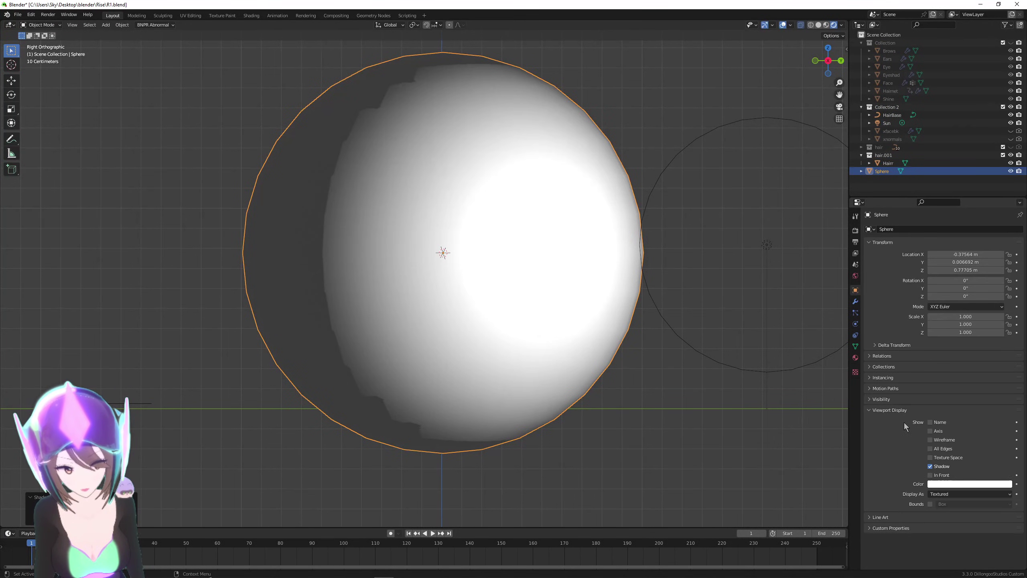
{"action": "left_click", "coordinate": [943, 493]}
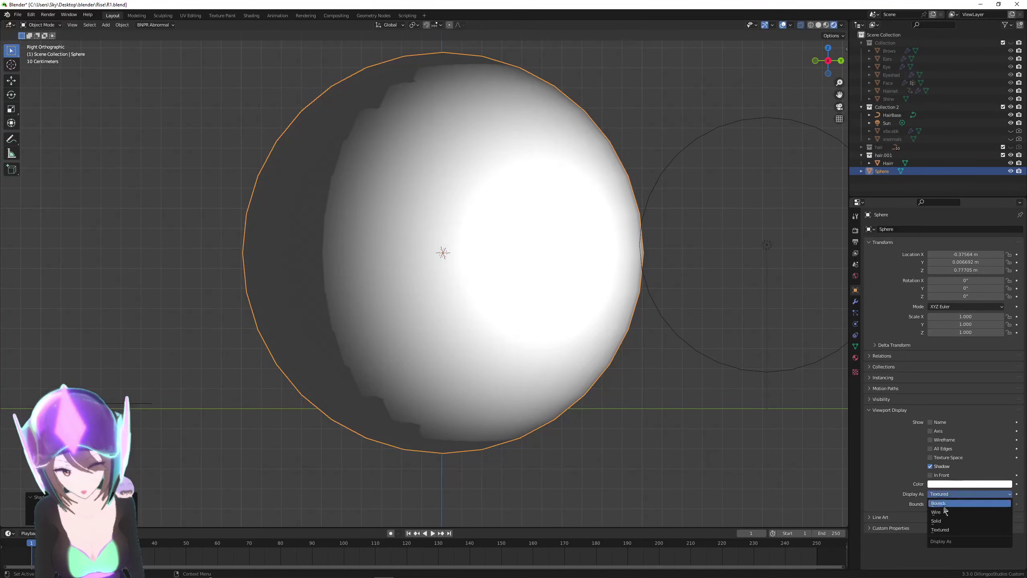
{"action": "left_click", "coordinate": [944, 513]}
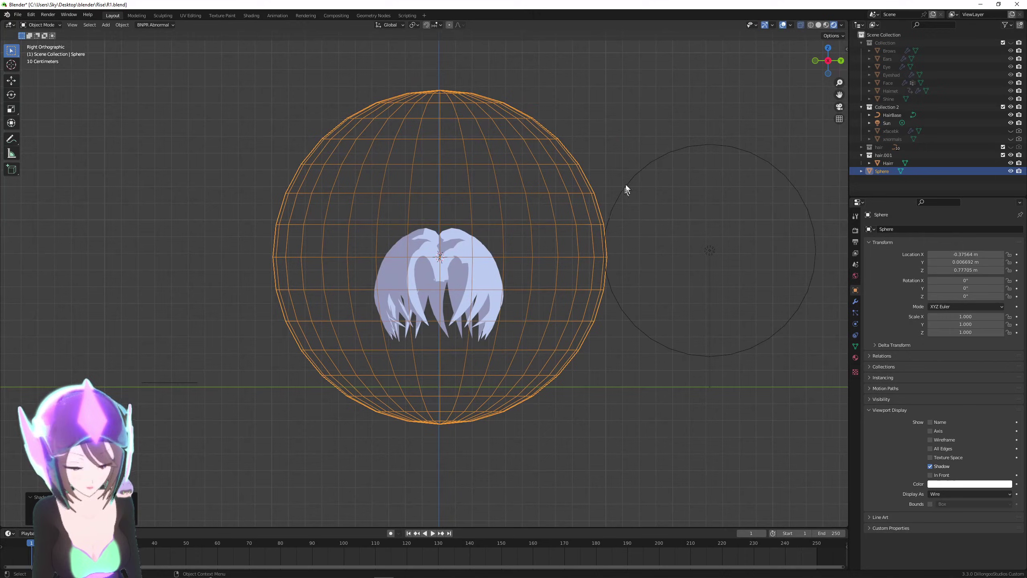
Scale the sphere uniformly to about 0.418 and move it along X to about -0.229 m so it surrounds the hair from above.
{"action": "key", "text": "s"}
{"action": "left_click", "coordinate": [554, 195]}
{"action": "middle_click_drag", "start_coordinate": [553, 195], "coordinate": [570, 270]}
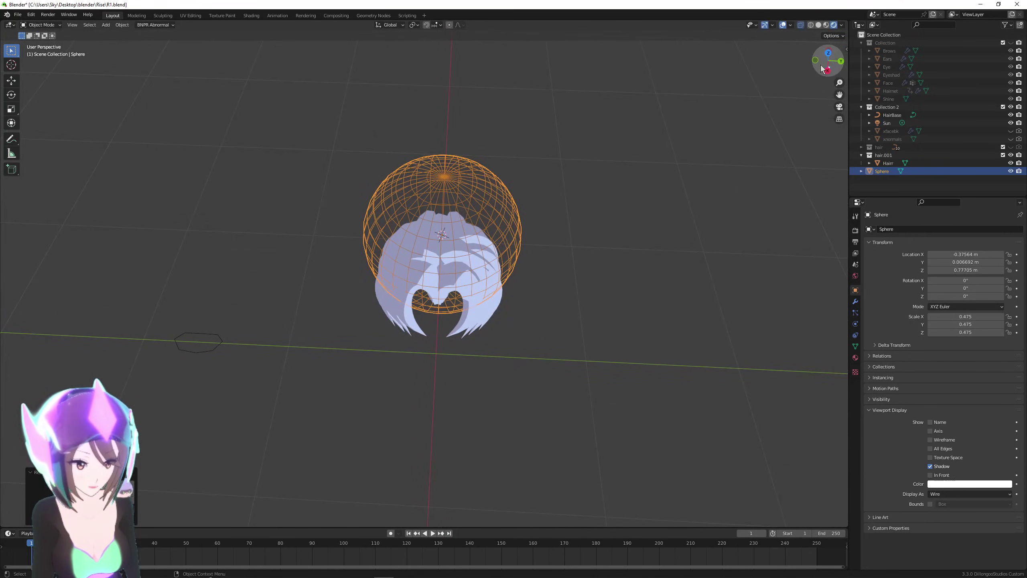
{"action": "left_click", "coordinate": [827, 53]}
{"action": "key", "text": "g"}
{"action": "key", "text": "x"}
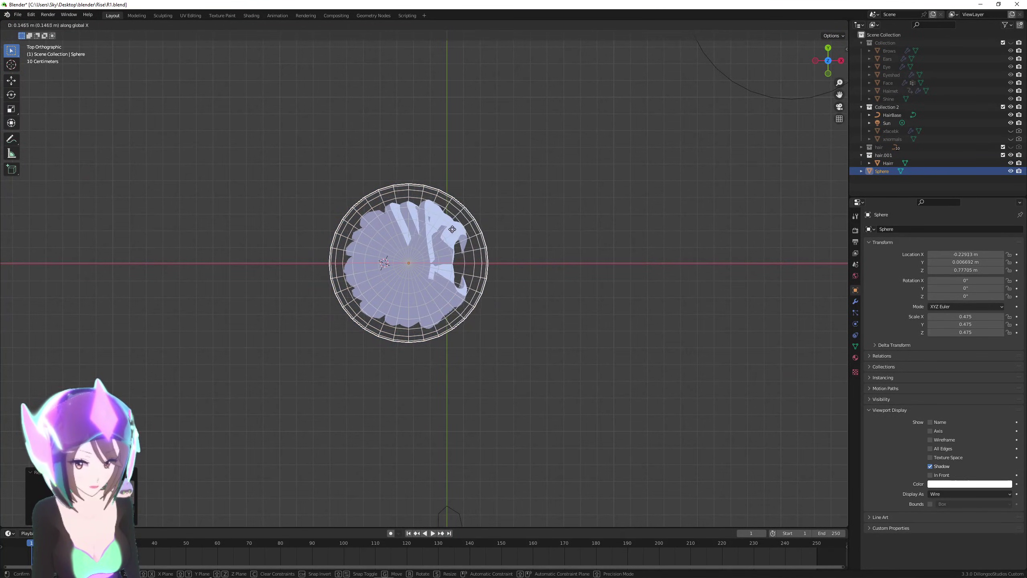
{"action": "left_click", "coordinate": [451, 227]}
{"action": "key", "text": "s"}
{"action": "left_click", "coordinate": [587, 211]}
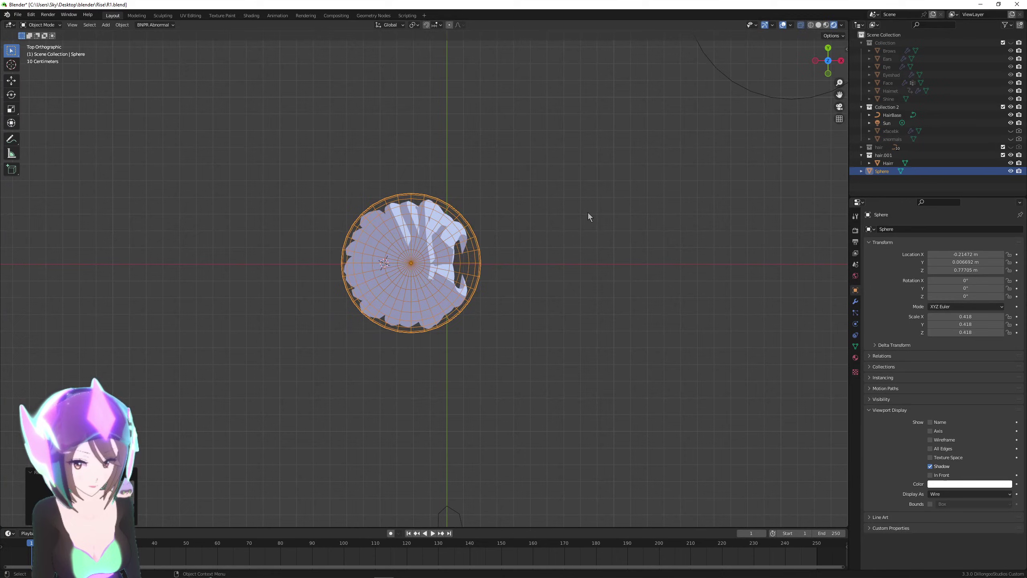
{"action": "key", "text": "g"}
{"action": "key", "text": "x"}
{"action": "left_click", "coordinate": [585, 214]}
Lower the sphere along Z to about 0.563 m so it encloses the hair in the right view.
{"action": "key", "text": "KP_3"}
{"action": "scroll", "coordinate": [565, 304], "scroll_direction": "up", "scroll_amount": 3}
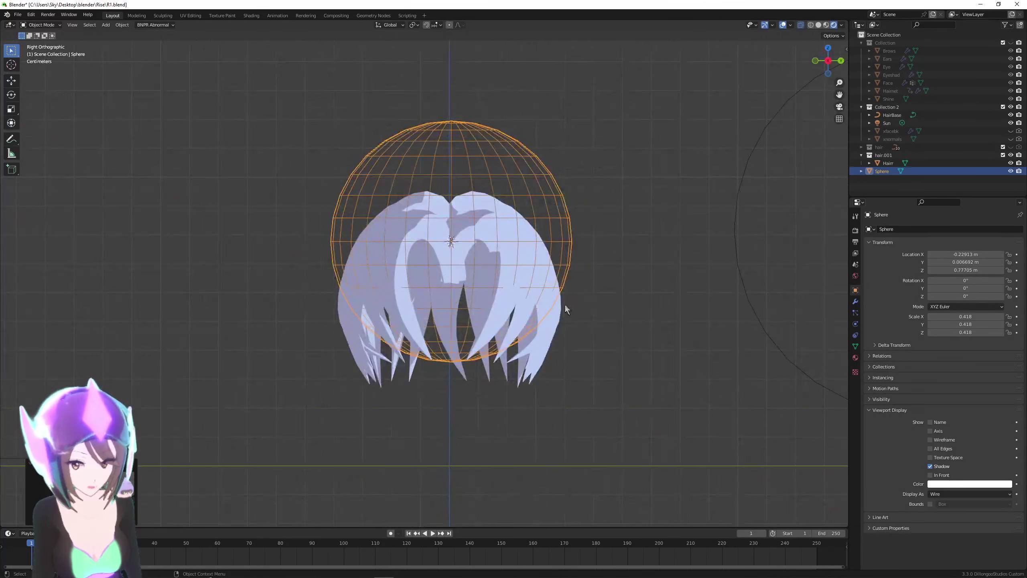
{"action": "key", "text": "g"}
{"action": "key", "text": "z"}
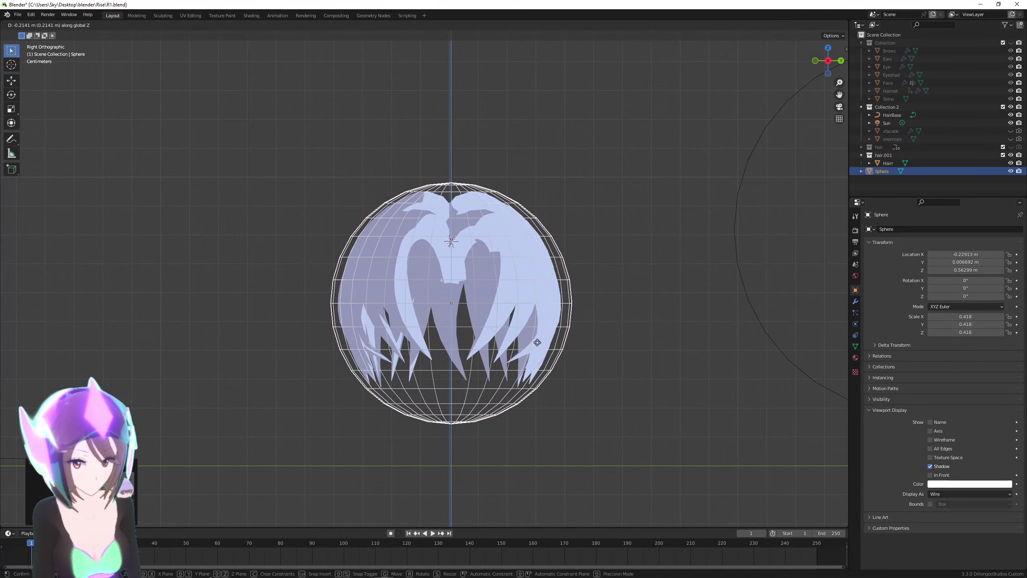
{"action": "left_click", "coordinate": [537, 342]}
Scale the sphere along Y to about 0.400 and shift it along Y to about 0.001 m to fit the hair's width.
{"action": "key", "text": "s"}
{"action": "key", "text": "z"}
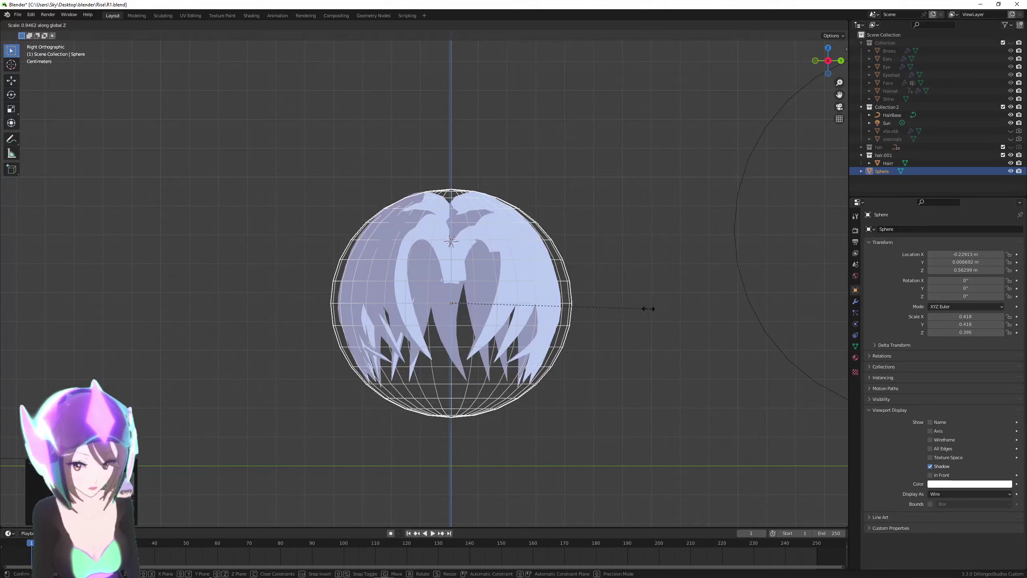
{"action": "key", "text": "y"}
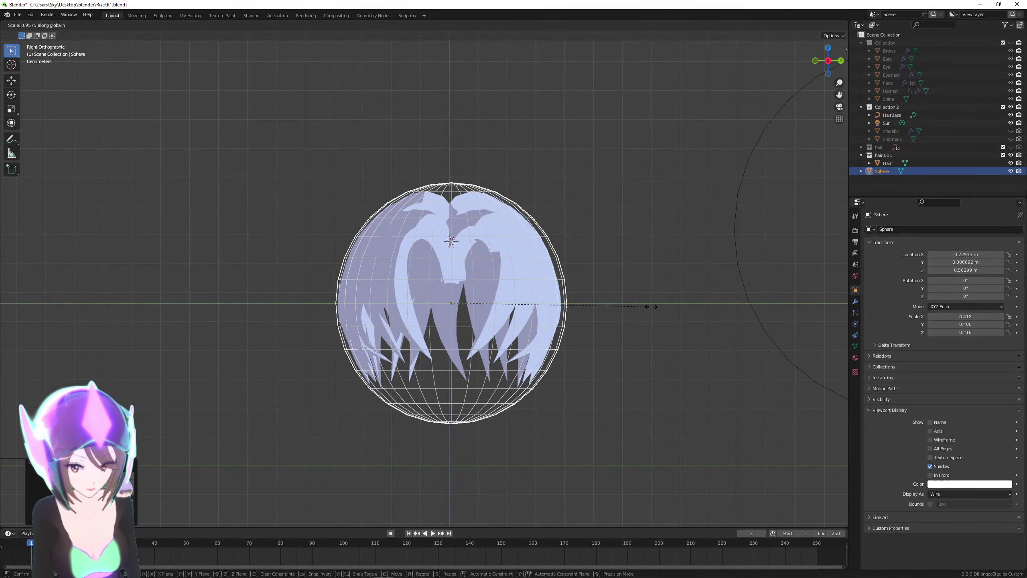
{"action": "left_click", "coordinate": [652, 307]}
{"action": "key", "text": "g"}
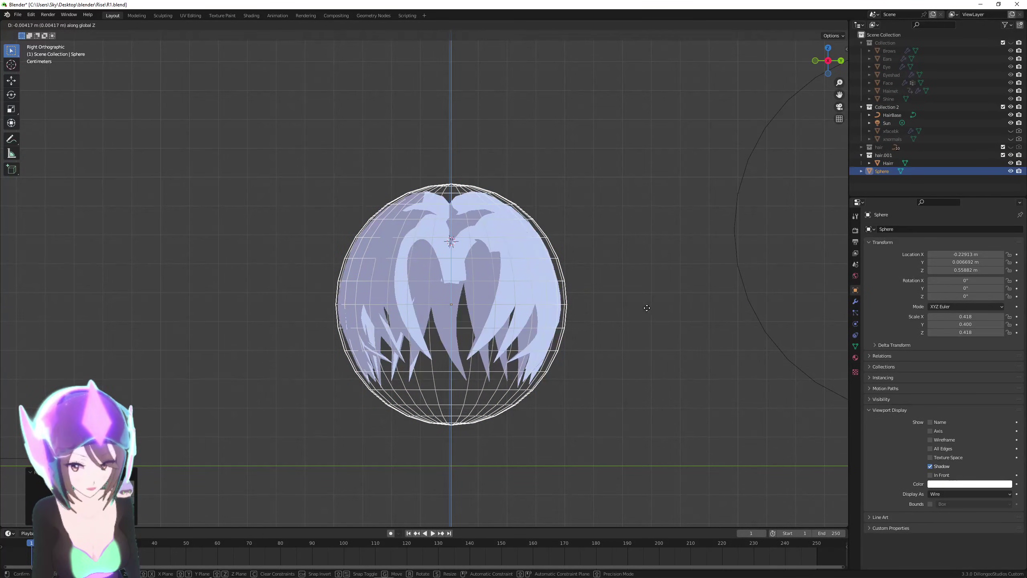
{"action": "key", "text": "y"}
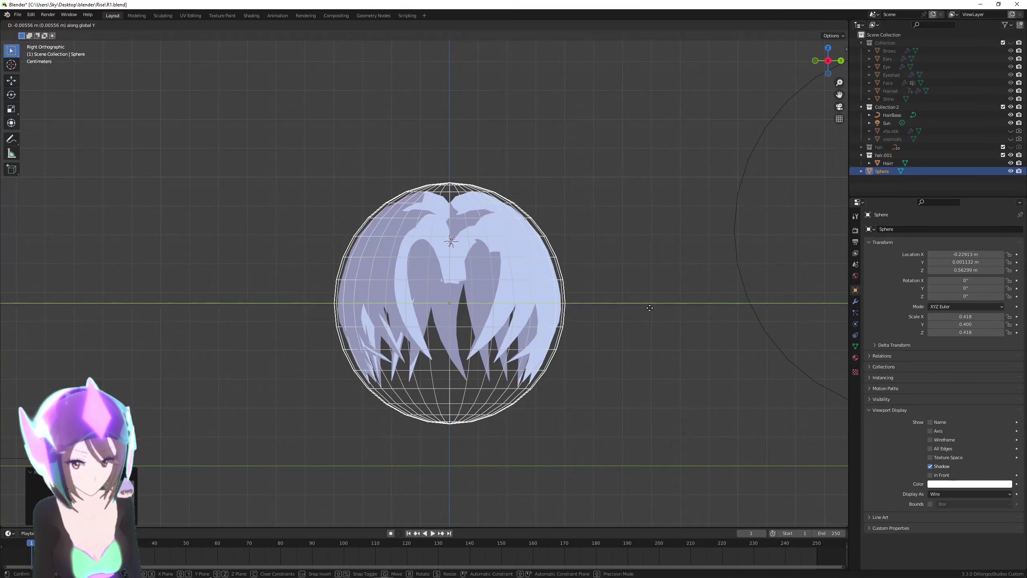
{"action": "left_click", "coordinate": [649, 307]}
In Edit Mode, select the vertices of the sphere's lower half and move them down along Z to stretch it into a capsule.
{"action": "key", "text": "Tab"}
{"action": "scroll", "coordinate": [564, 408], "scroll_direction": "down", "scroll_amount": 3}
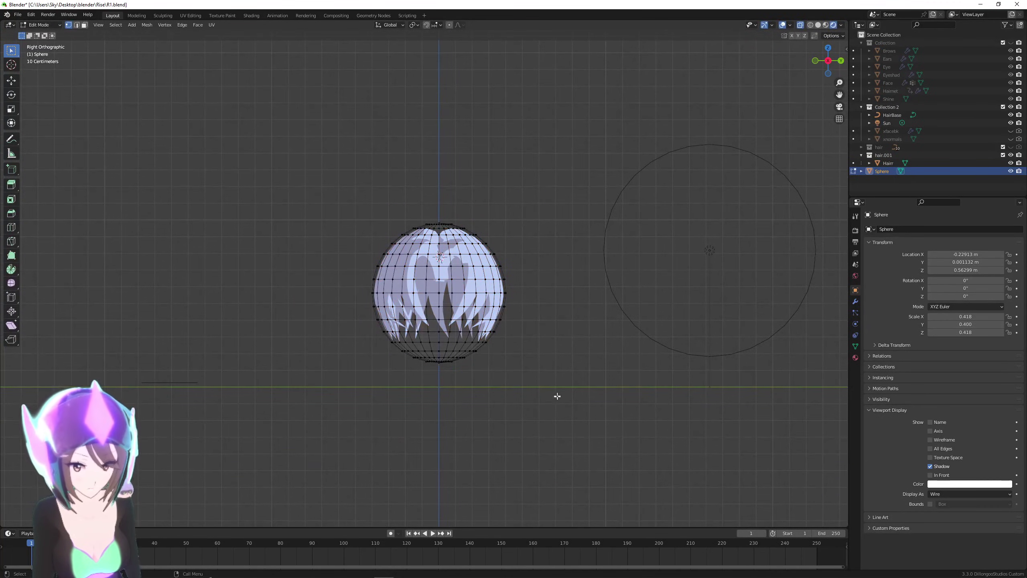
{"action": "scroll", "coordinate": [518, 374], "scroll_direction": "up", "scroll_amount": 1}
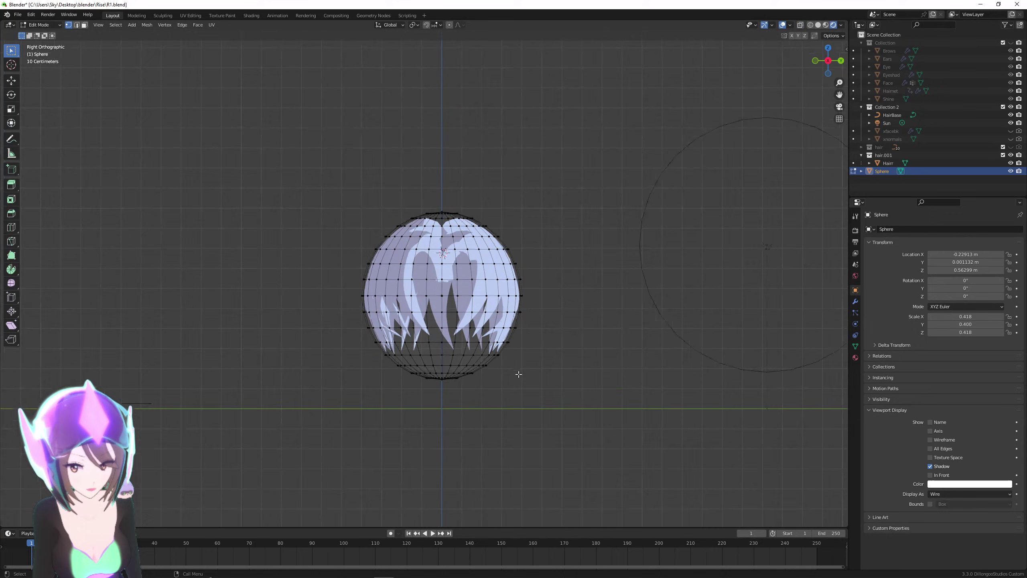
{"action": "left_click_drag", "start_coordinate": [329, 417], "coordinate": [578, 300]}
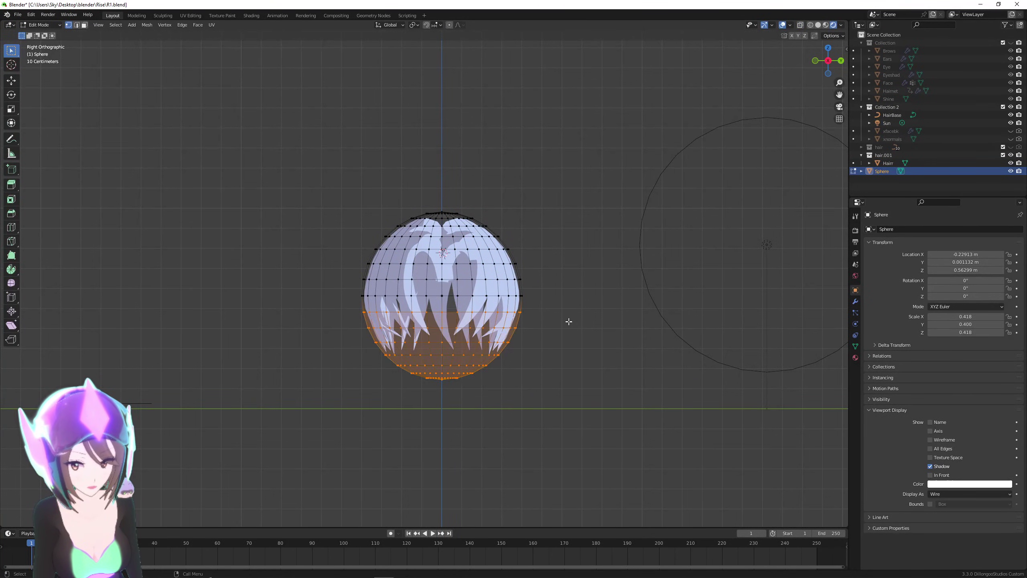
{"action": "key", "text": "g"}
{"action": "key", "text": "z"}
{"action": "right_click", "coordinate": [575, 359]}
{"action": "left_click_drag", "start_coordinate": [305, 425], "coordinate": [589, 298]}
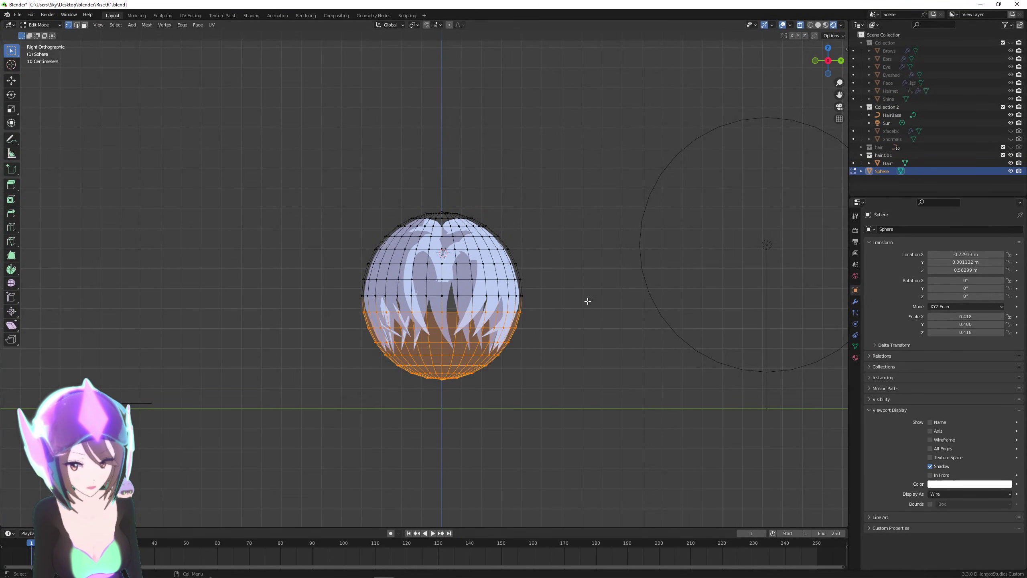
{"action": "key", "text": "g"}
{"action": "key", "text": "z"}
{"action": "left_click", "coordinate": [582, 399]}
{"action": "left_click", "coordinate": [567, 417]}
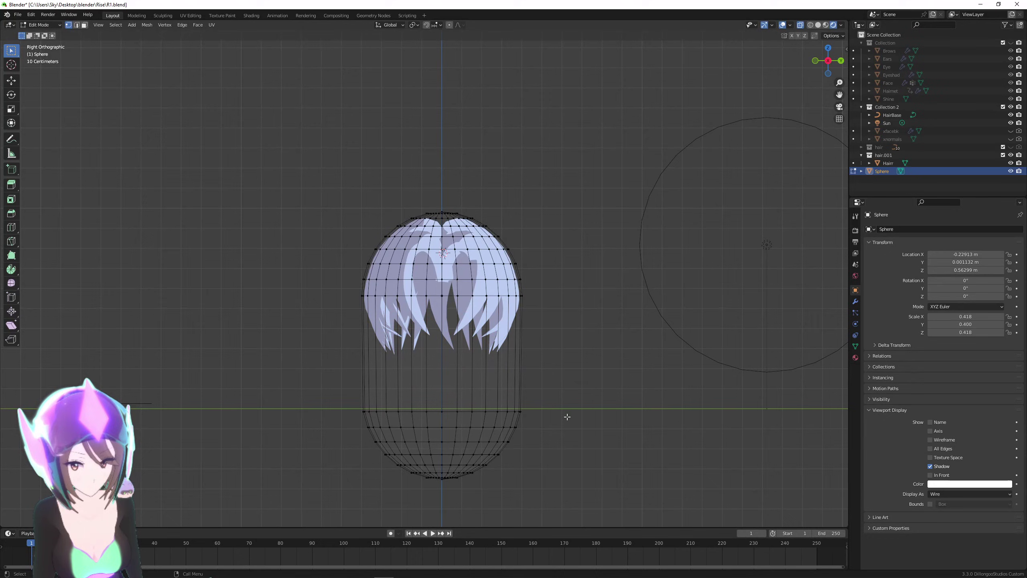
Add six evenly spaced horizontal loop cuts across the stretched middle section of the sphere, without sliding them.
{"action": "key", "text": "ctrl+r"}
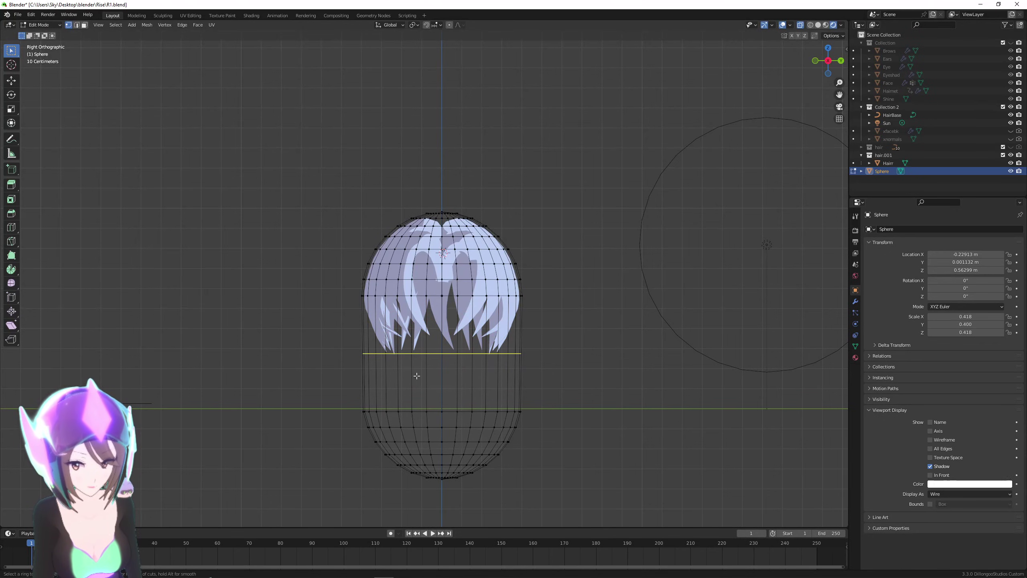
{"action": "scroll", "coordinate": [419, 373], "scroll_direction": "up", "scroll_amount": 4}
{"action": "scroll", "coordinate": [420, 372], "scroll_direction": "up", "scroll_amount": 1}
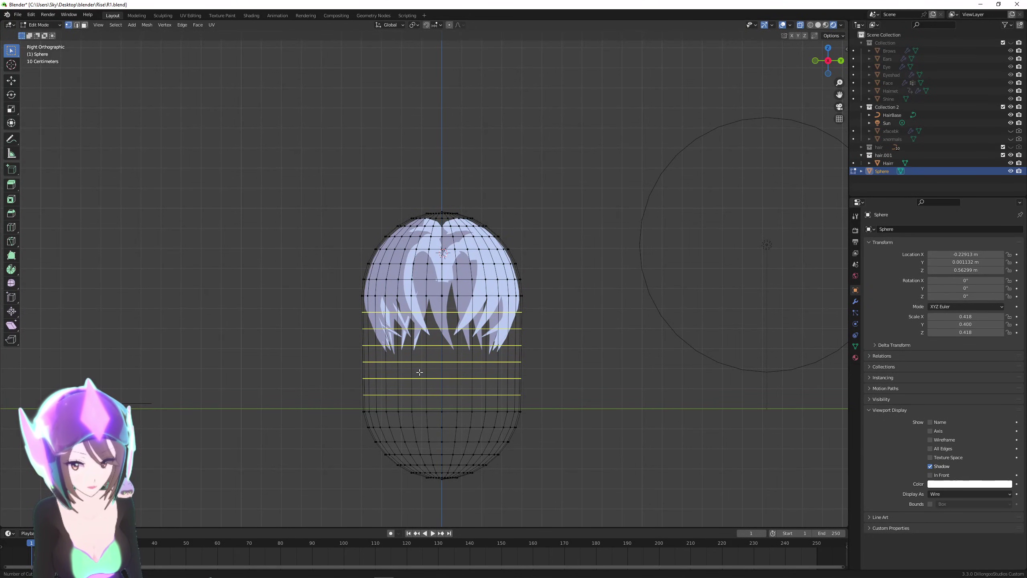
{"action": "left_click", "coordinate": [420, 372]}
{"action": "right_click", "coordinate": [424, 366]}
{"action": "left_click", "coordinate": [585, 379]}
{"action": "scroll", "coordinate": [579, 390], "scroll_direction": "down", "scroll_amount": 1}
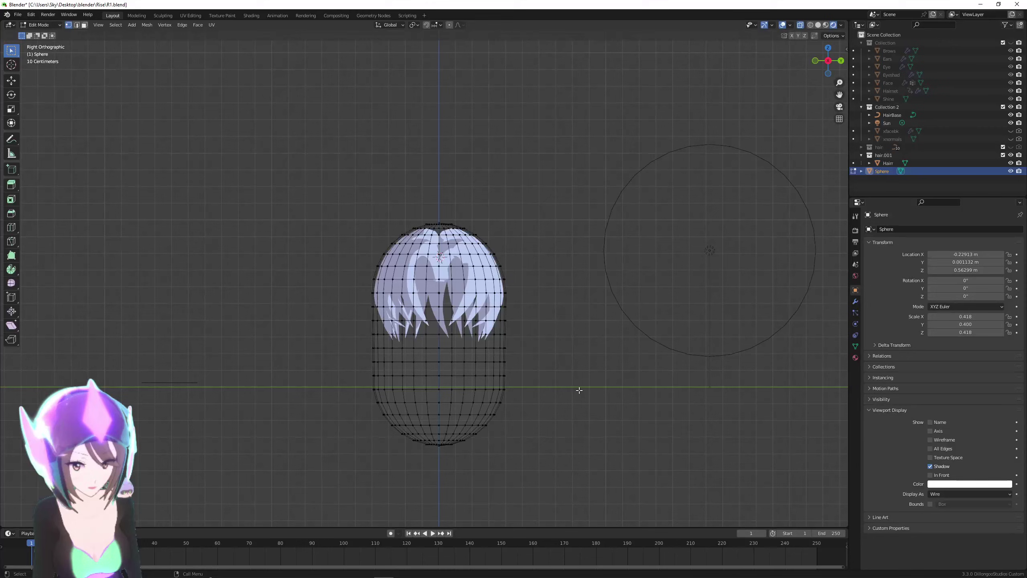
Undo the loop cuts and the stretching of the sphere's lower half, and return to Object Mode.
{"action": "key", "text": "ctrl+z"}
{"action": "key", "text": "ctrl+z"}
{"action": "key", "text": "ctrl+z"}
{"action": "key", "text": "ctrl+z"}
{"action": "scroll", "coordinate": [478, 337], "scroll_direction": "up", "scroll_amount": 2}
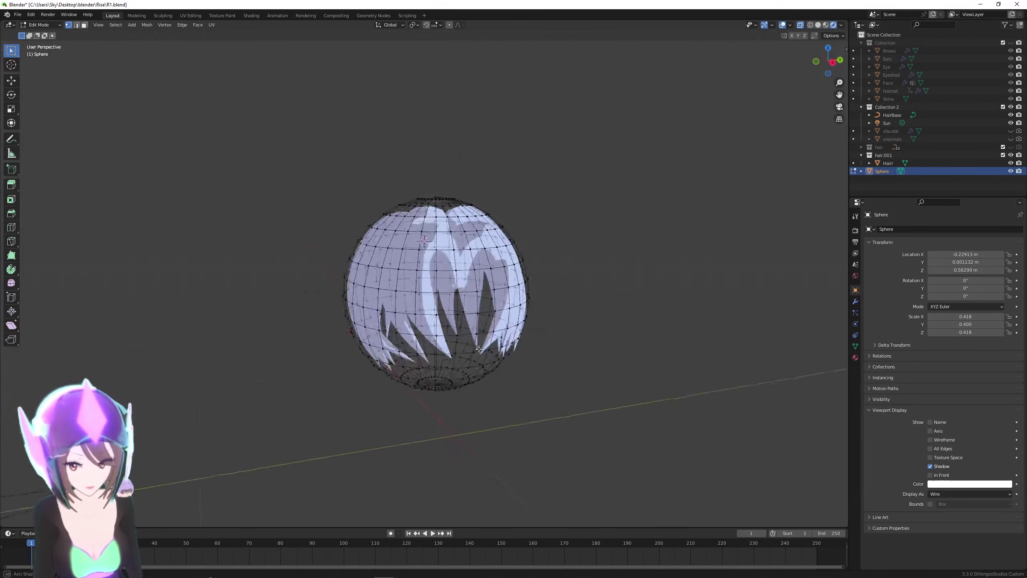
{"action": "key", "text": "Tab"}
Add a Subdivision Surface modifier to the sphere with both viewport and render levels set to 6.
{"action": "left_click", "coordinate": [855, 302]}
{"action": "left_click", "coordinate": [900, 230]}
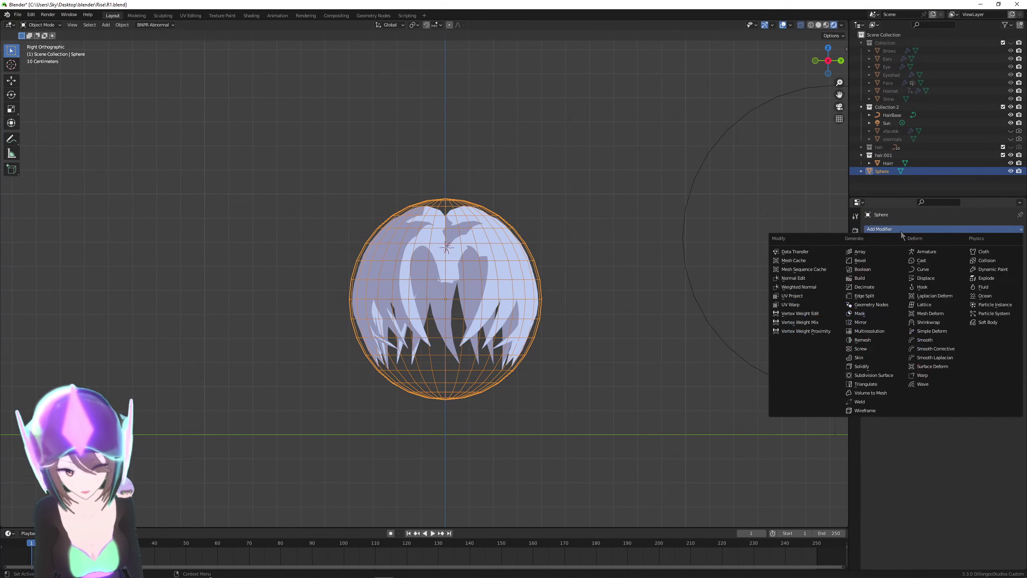
{"action": "left_click", "coordinate": [879, 376]}
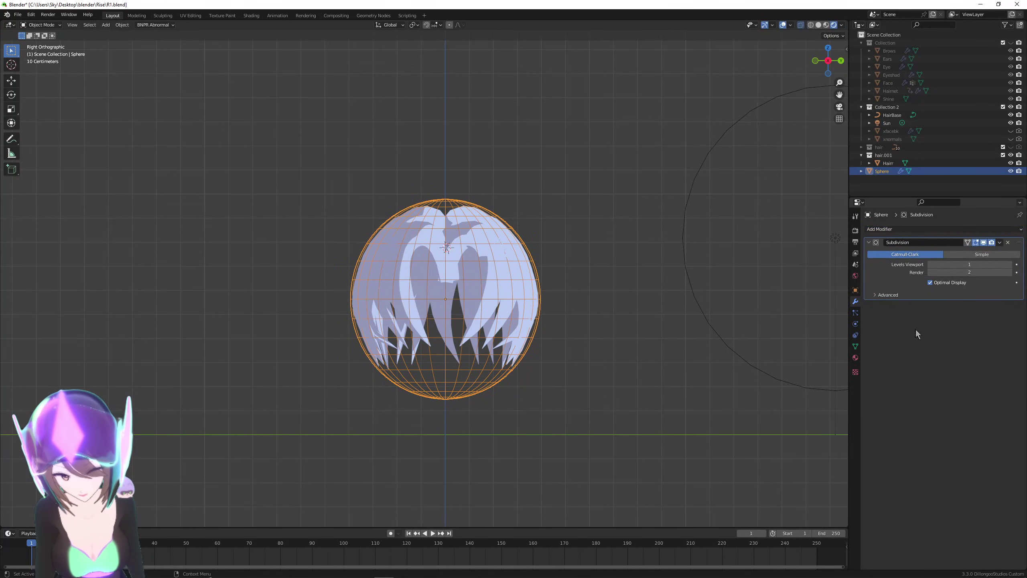
{"action": "left_click", "coordinate": [1003, 255]}
{"action": "left_click", "coordinate": [1010, 264]}
{"action": "left_click", "coordinate": [1010, 264]}
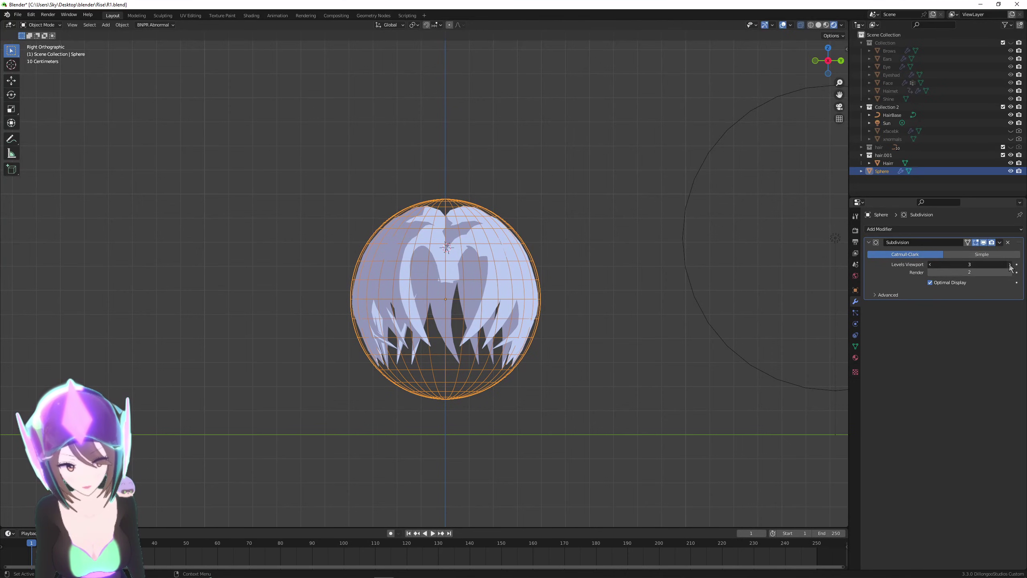
{"action": "left_click", "coordinate": [1010, 265]}
{"action": "left_click", "coordinate": [1010, 273]}
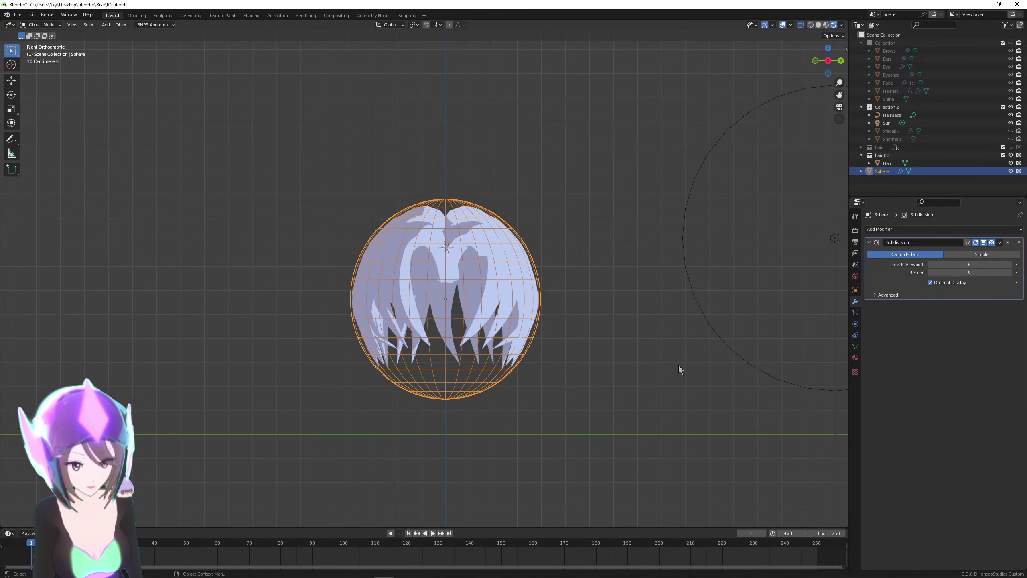
{"action": "middle_click_drag", "start_coordinate": [678, 365], "coordinate": [671, 379]}
{"action": "middle_click_drag", "start_coordinate": [643, 342], "coordinate": [671, 337]}
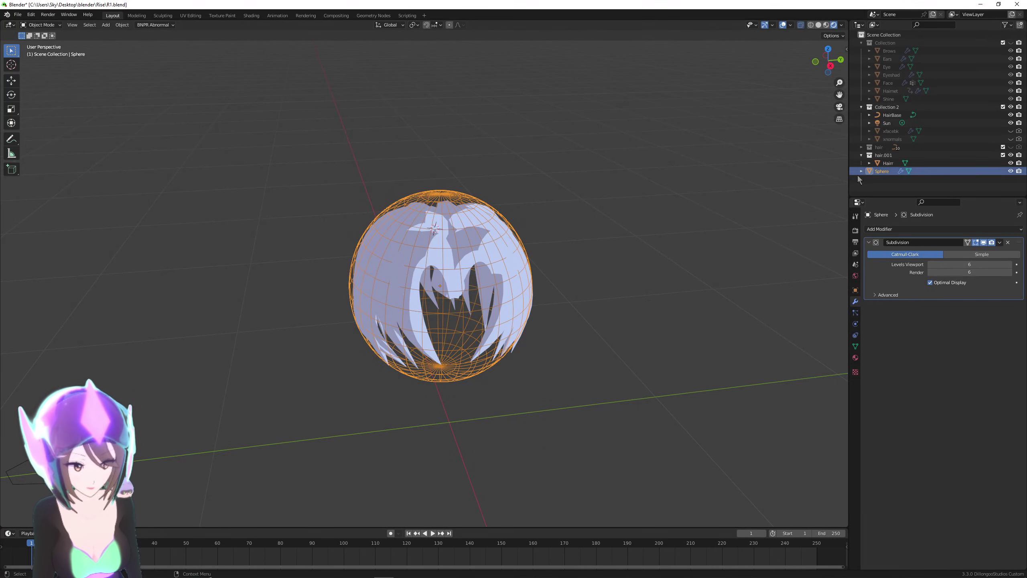
Add a Data Transfer modifier to the hair with the sphere as source, transferring Custom Normals as face corner data.
{"action": "left_click", "coordinate": [888, 163]}
{"action": "left_click", "coordinate": [693, 329]}
{"action": "scroll", "coordinate": [693, 329], "scroll_direction": "up", "scroll_amount": 2}
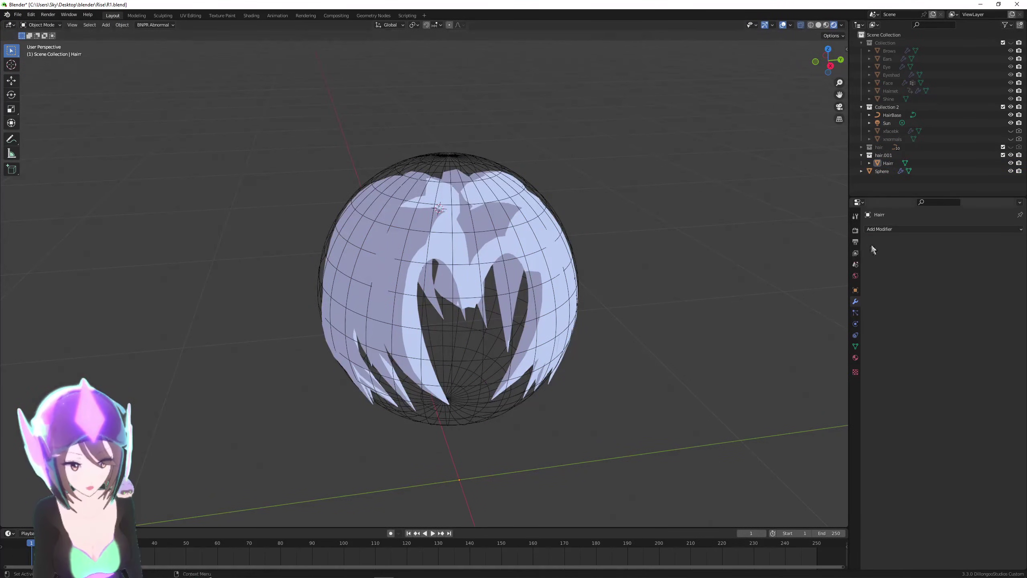
{"action": "left_click", "coordinate": [888, 162]}
{"action": "left_click", "coordinate": [888, 230]}
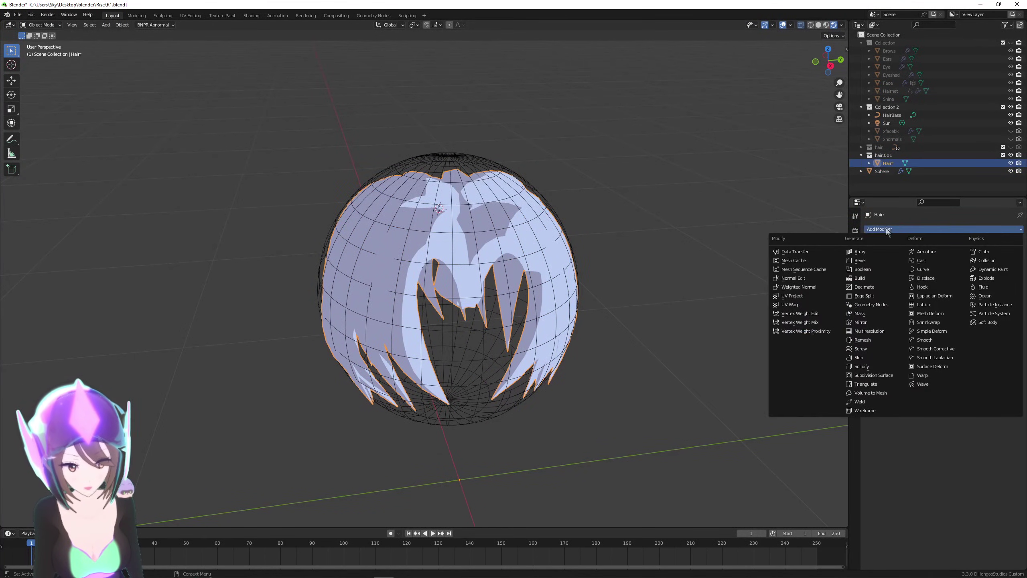
{"action": "left_click", "coordinate": [830, 253]}
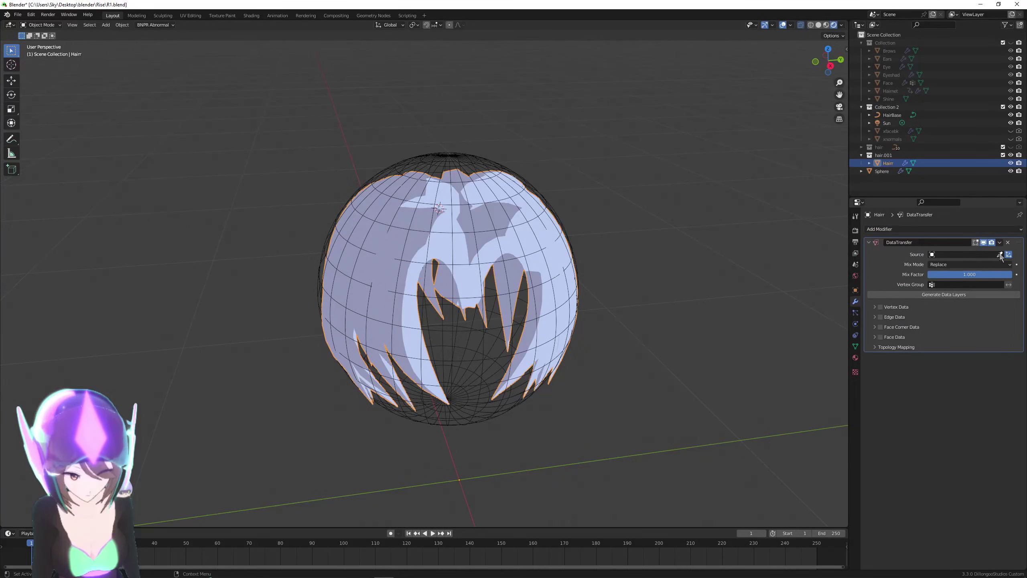
{"action": "left_click", "coordinate": [1000, 254]}
{"action": "left_click", "coordinate": [883, 171]}
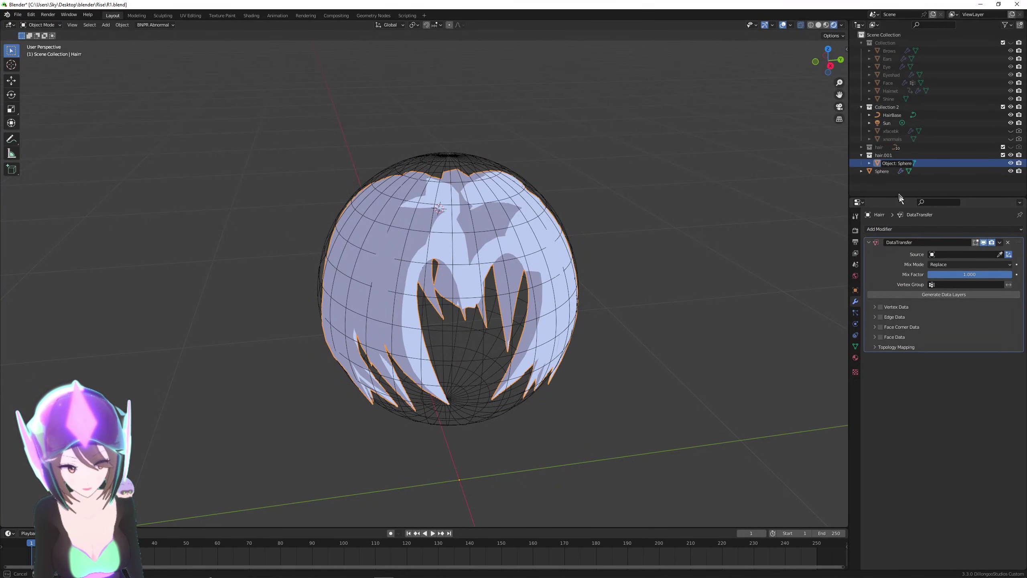
{"action": "left_click", "coordinate": [880, 327]}
{"action": "left_click", "coordinate": [875, 327]}
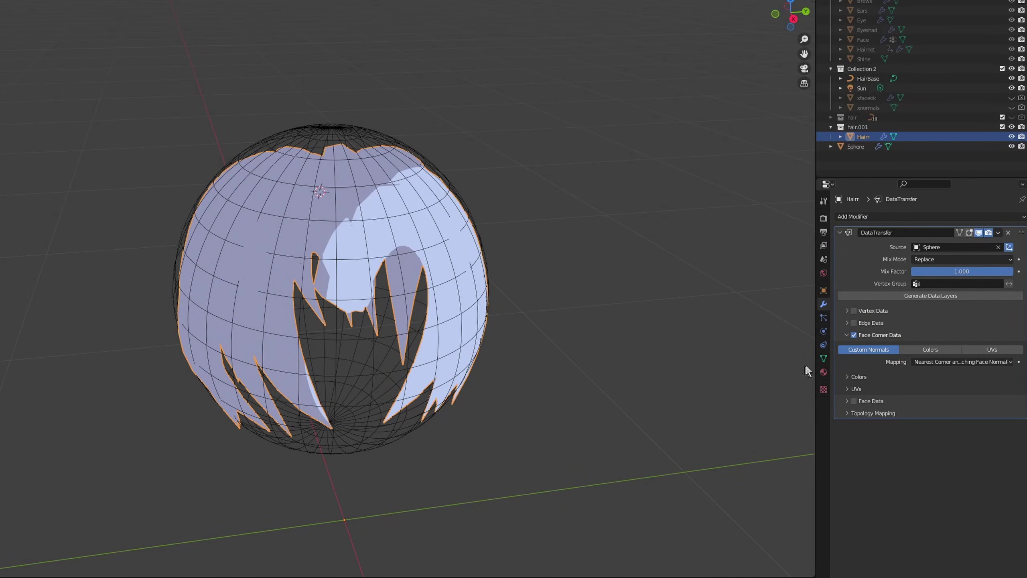
Toggle Auto Smooth off and on in the hair mesh's normals settings to compare the shading, leaving it enabled.
{"action": "left_click", "coordinate": [823, 360]}
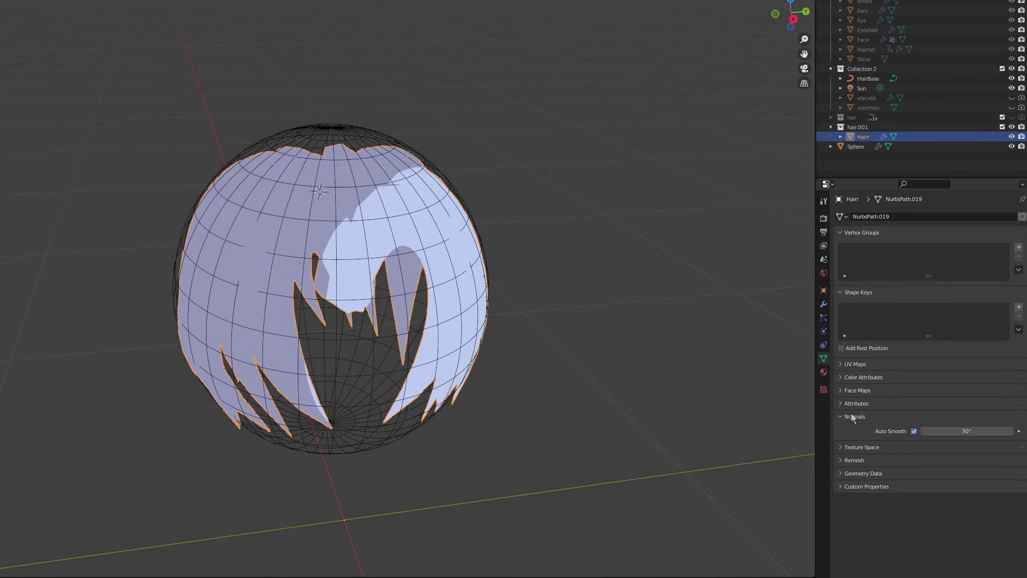
{"action": "left_click", "coordinate": [914, 432]}
{"action": "left_click", "coordinate": [913, 431]}
{"action": "left_click", "coordinate": [914, 432]}
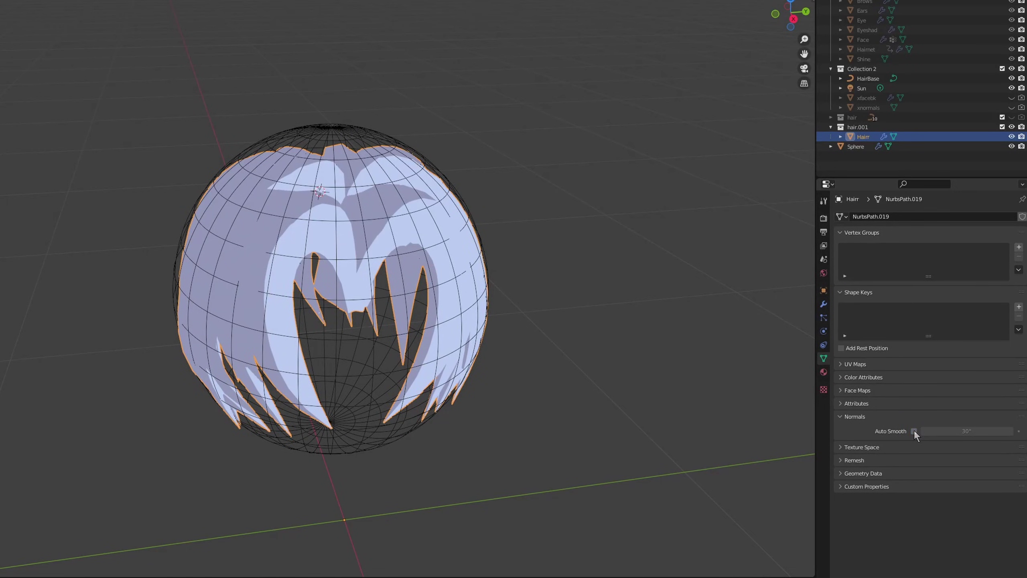
{"action": "left_click", "coordinate": [914, 431]}
{"action": "left_click", "coordinate": [824, 304]}
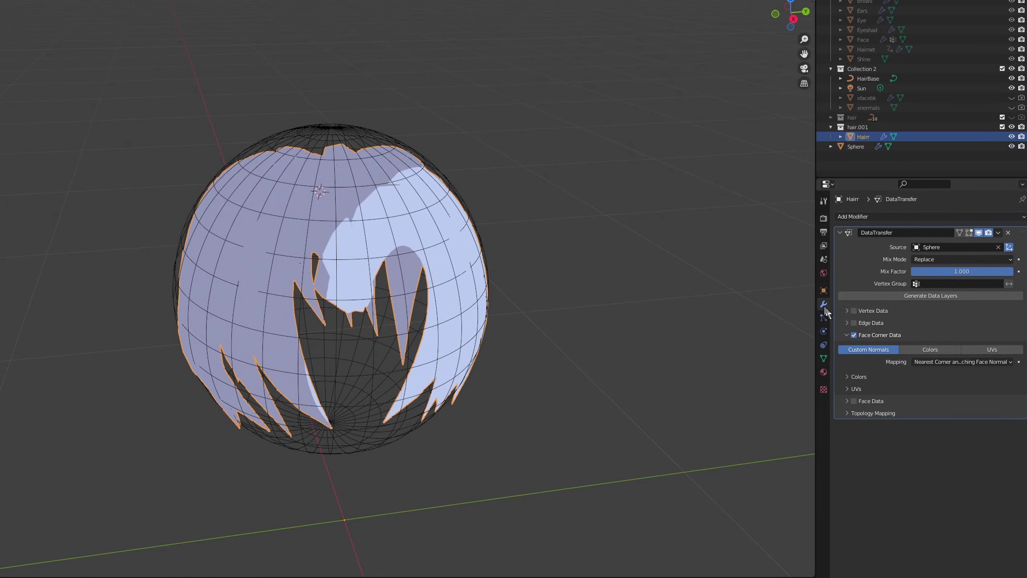
Keep the Nearest Corner and Best Matching Face Normal mapping and apply the hair's Data Transfer modifier.
{"action": "left_click", "coordinate": [944, 362]}
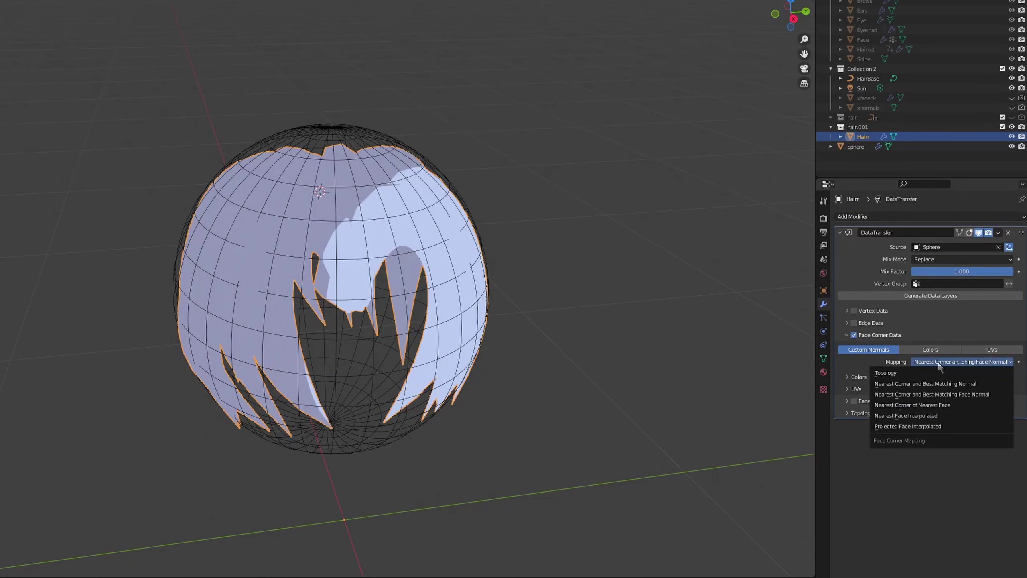
{"action": "left_click", "coordinate": [918, 397]}
{"action": "left_click", "coordinate": [998, 234]}
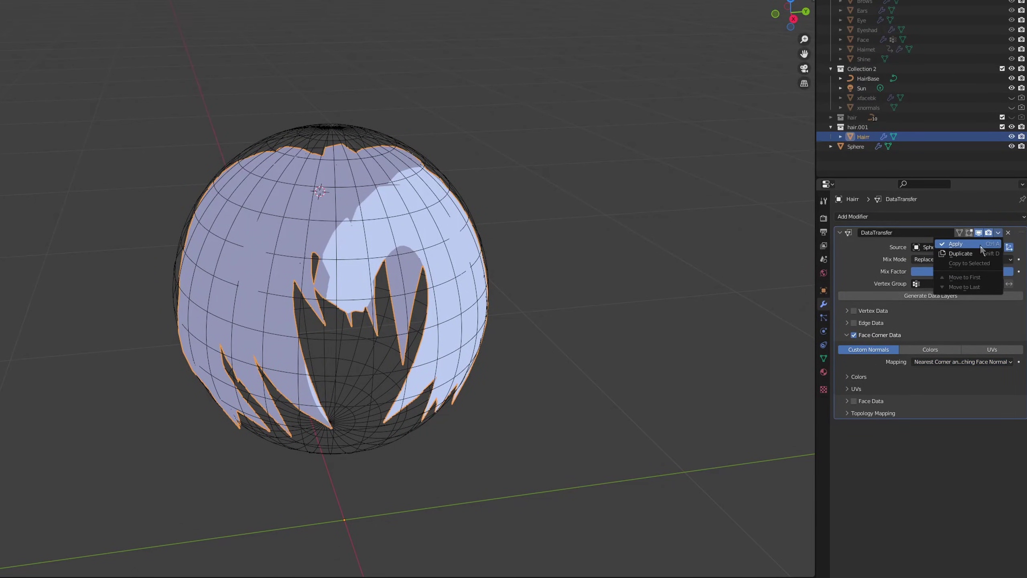
{"action": "key", "text": "Return"}
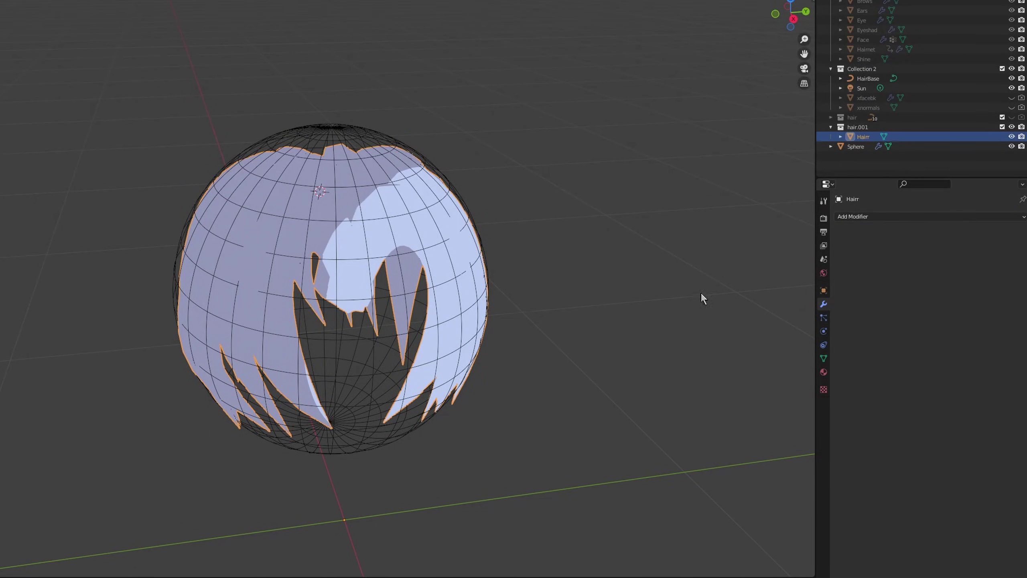
Delete the helper sphere and show the collection containing the face parts in a view aligned to the face.
{"action": "left_click", "coordinate": [854, 147]}
{"action": "key", "text": "Delete"}
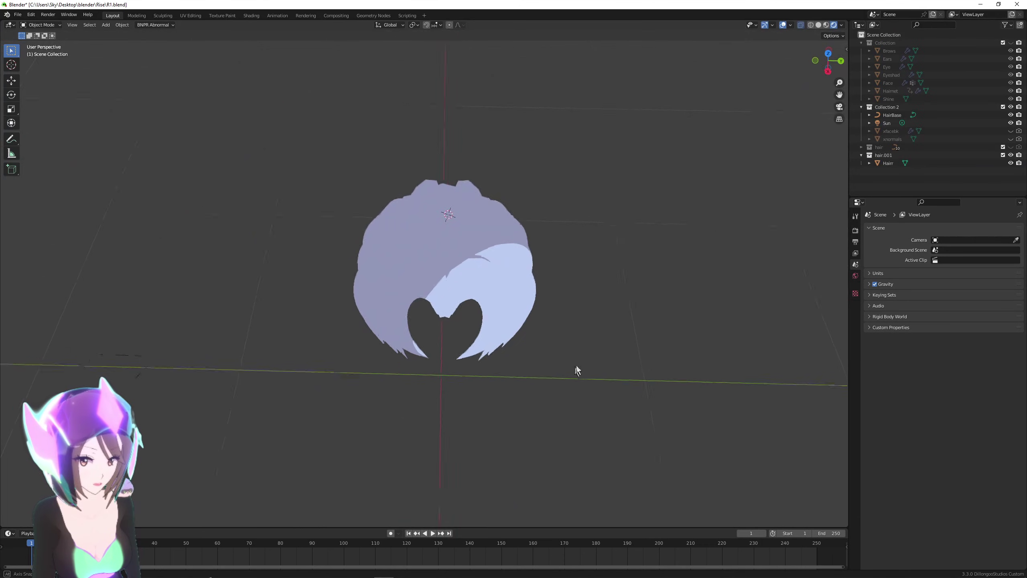
{"action": "middle_click_drag", "start_coordinate": [488, 387], "coordinate": [678, 239]}
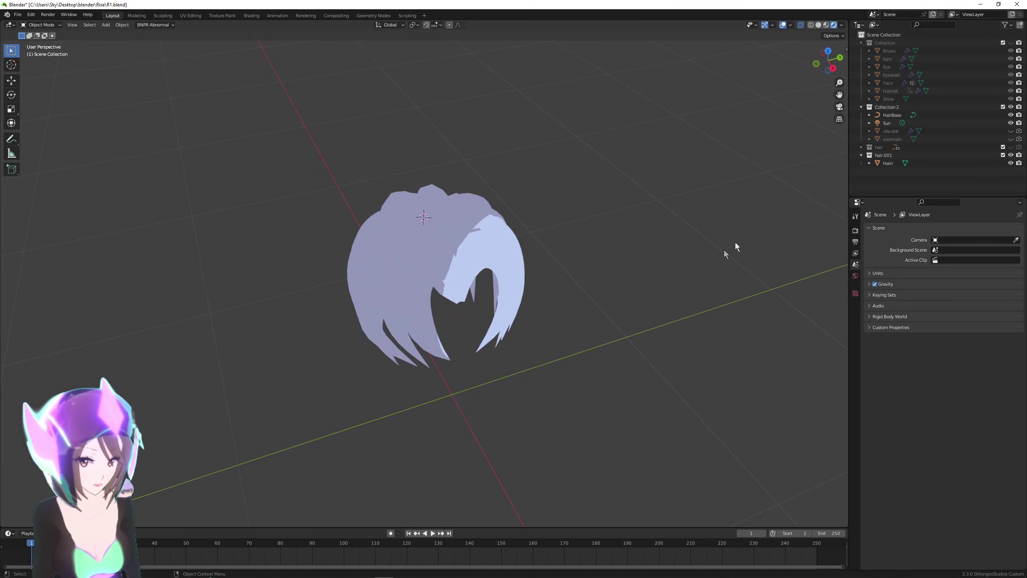
{"action": "left_click", "coordinate": [1010, 43]}
{"action": "left_click", "coordinate": [832, 67]}
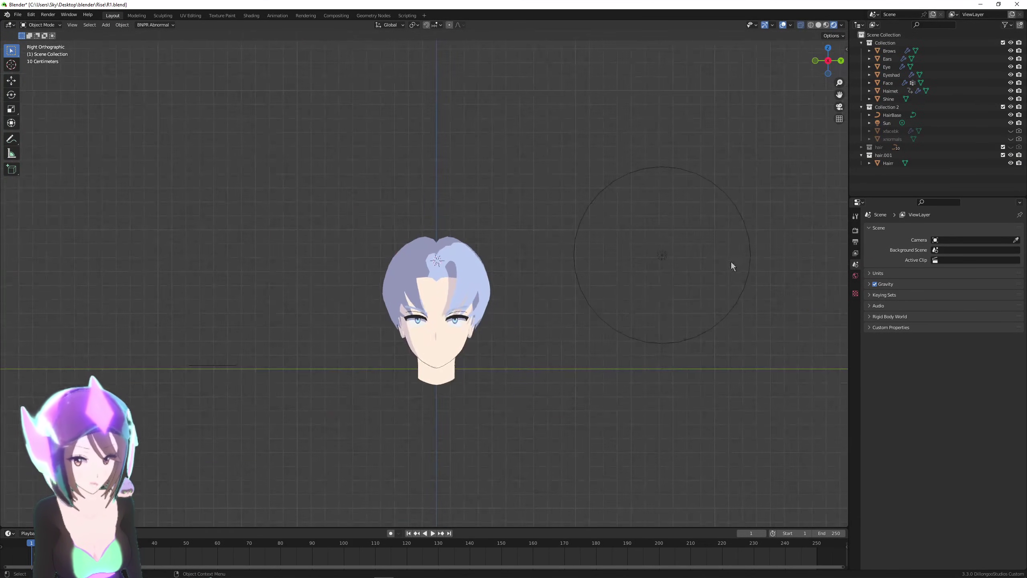
Move the Sun light along Y across the head to about -0.63 m to test the hair shading.
{"action": "left_click", "coordinate": [664, 257]}
{"action": "key", "text": "g"}
{"action": "key", "text": "y"}
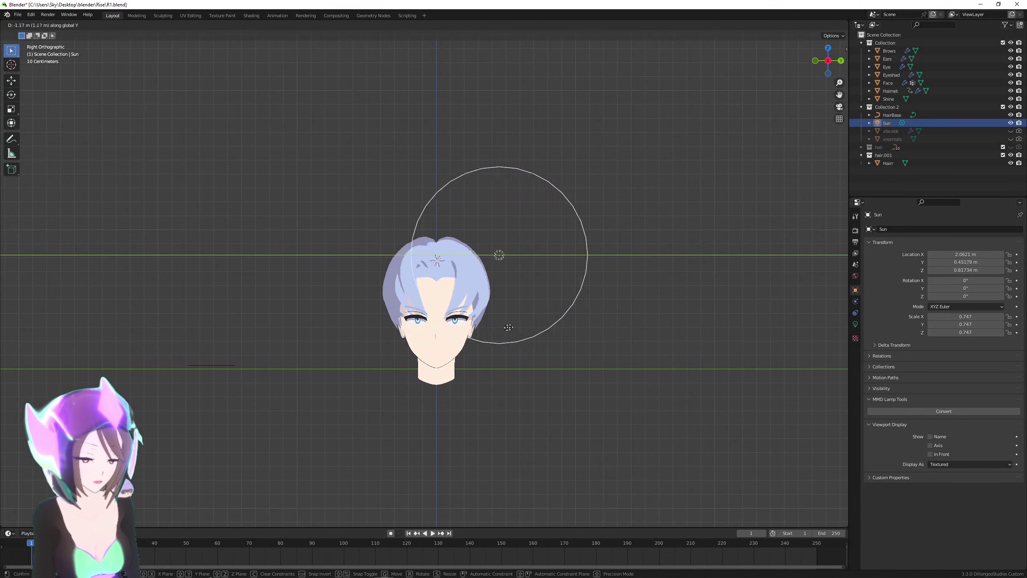
{"action": "left_click", "coordinate": [592, 349]}
{"action": "middle_click_drag", "start_coordinate": [605, 348], "coordinate": [608, 353]}
{"action": "key", "text": "KP_3"}
Step through the undo history to compare the hair's original shading with its transferred normals.
{"action": "left_click", "coordinate": [514, 268]}
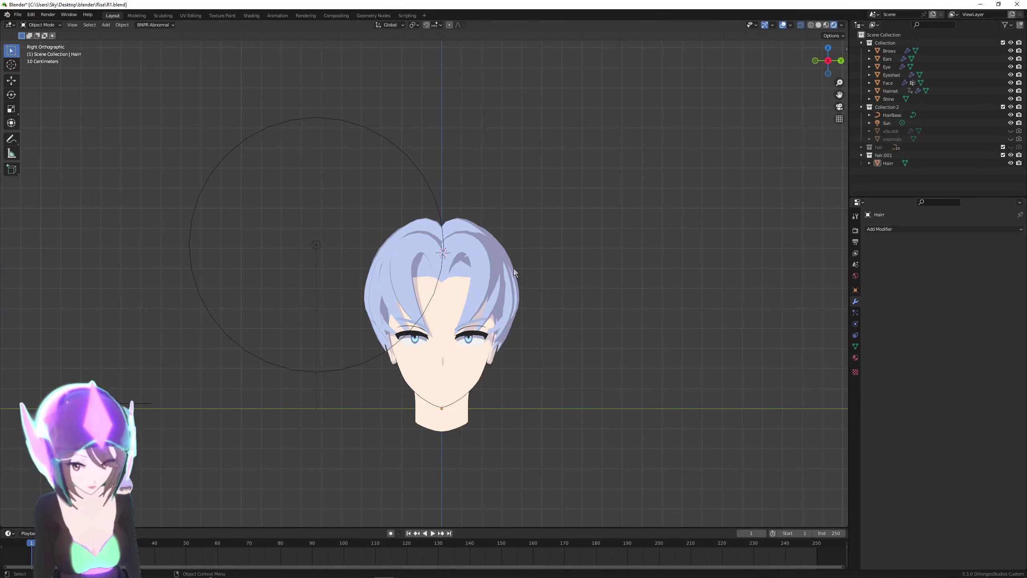
{"action": "key", "text": "ctrl+z"}
{"action": "key", "text": "ctrl+z"}
{"action": "key", "text": "ctrl+z"}
{"action": "key", "text": "ctrl+z"}
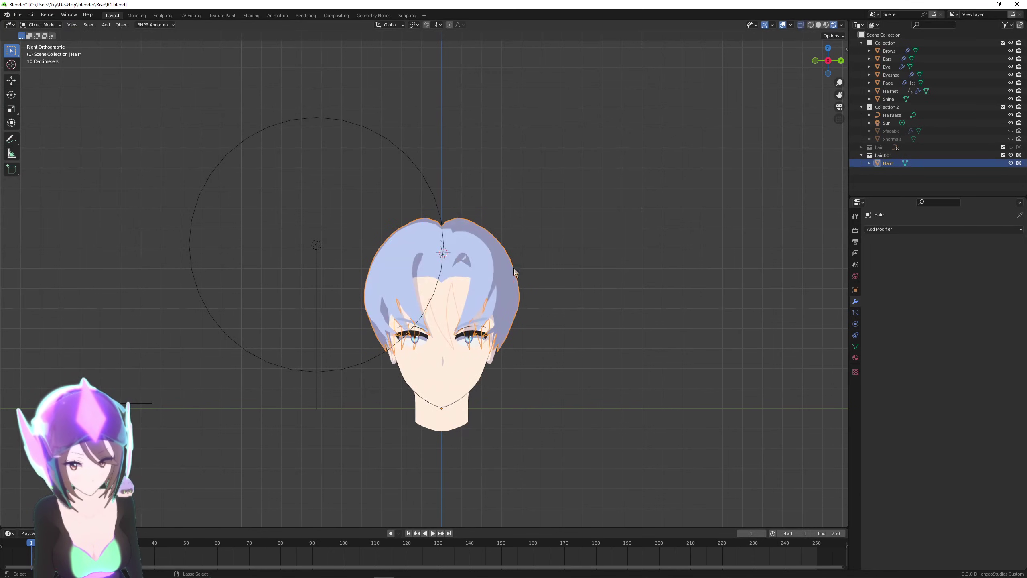
Move the Sun light along Y to the opposite side of the head and inspect the hair shading.
{"action": "left_click", "coordinate": [581, 252]}
{"action": "scroll", "coordinate": [581, 254], "scroll_direction": "down", "scroll_amount": 2}
{"action": "left_click", "coordinate": [337, 250]}
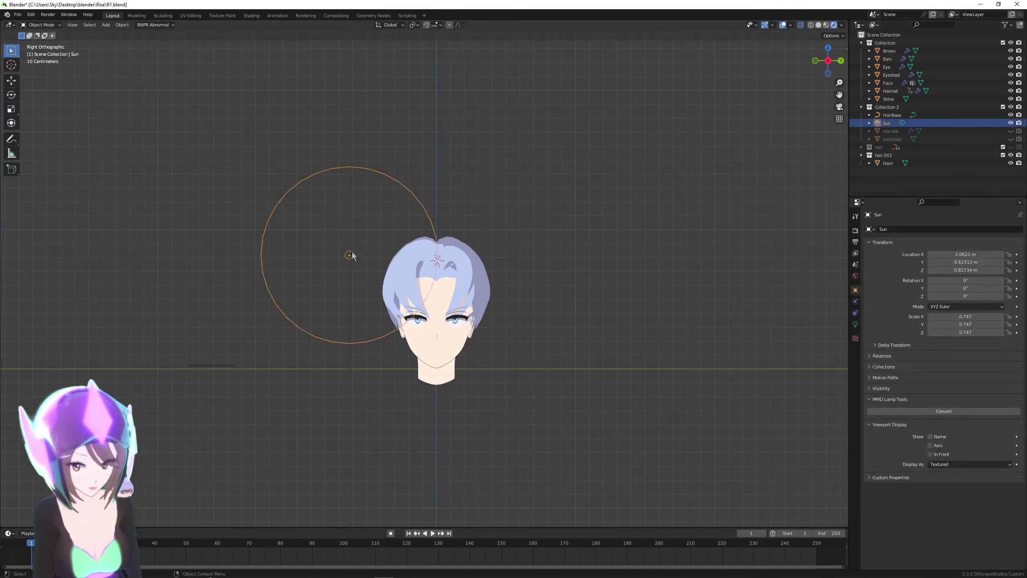
{"action": "key", "text": "g"}
{"action": "key", "text": "y"}
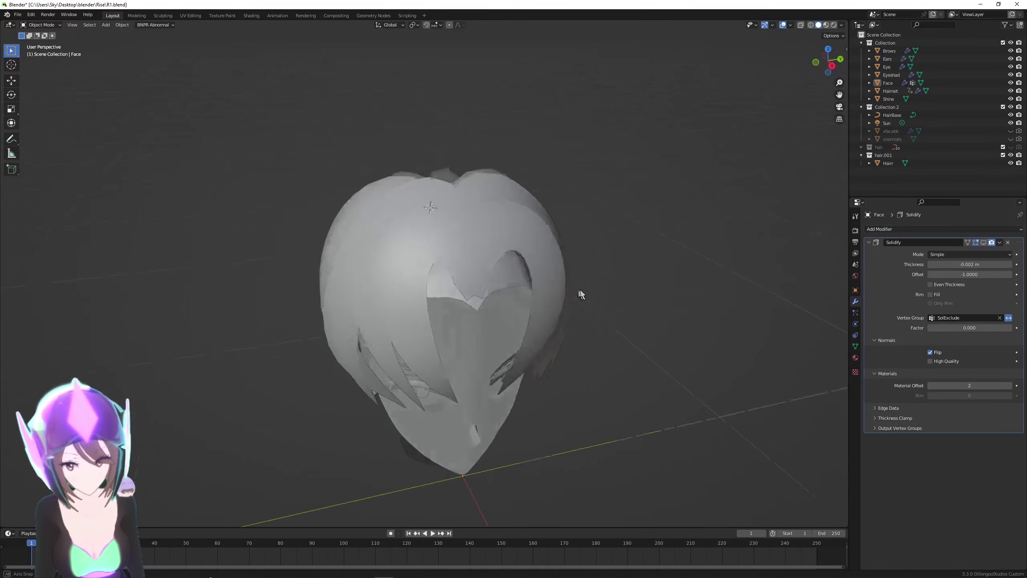
{"action": "middle_click_drag", "start_coordinate": [580, 289], "coordinate": [467, 289]}
{"action": "left_click", "coordinate": [423, 280]}
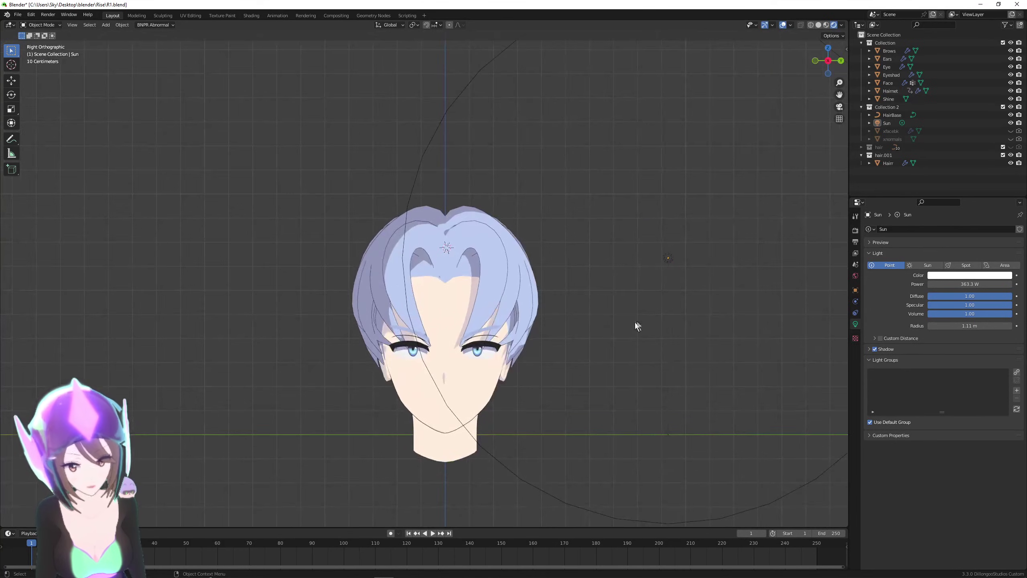
{"action": "middle_click_drag", "start_coordinate": [635, 322], "coordinate": [538, 366]}
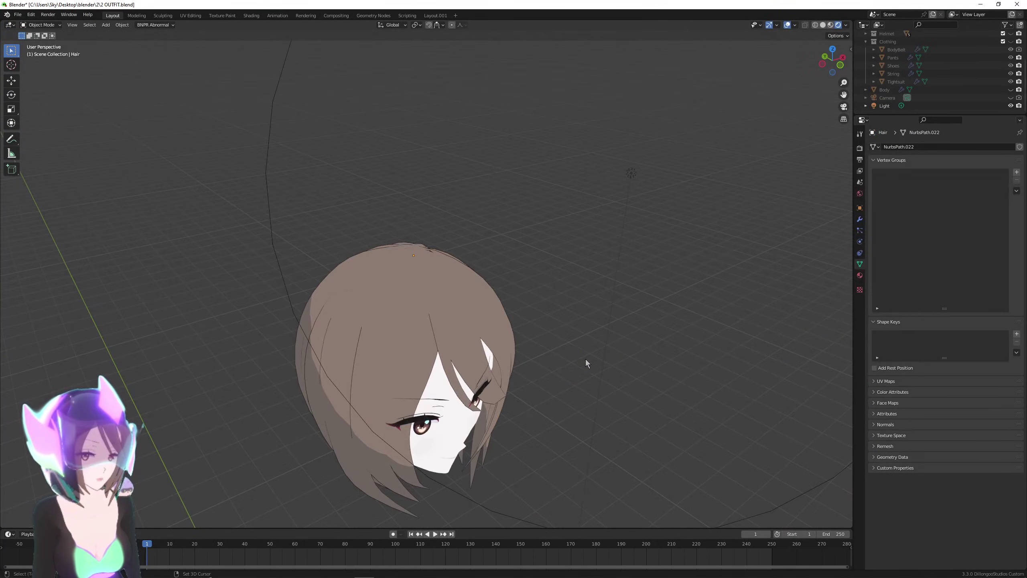
In the brown-haired character's file, annotate the hair mesh in Edit Mode with strokes running along both sides towards the crown.
{"action": "middle_click_drag", "start_coordinate": [586, 359], "coordinate": [607, 305], "text": "shift"}
{"action": "left_click", "coordinate": [401, 237]}
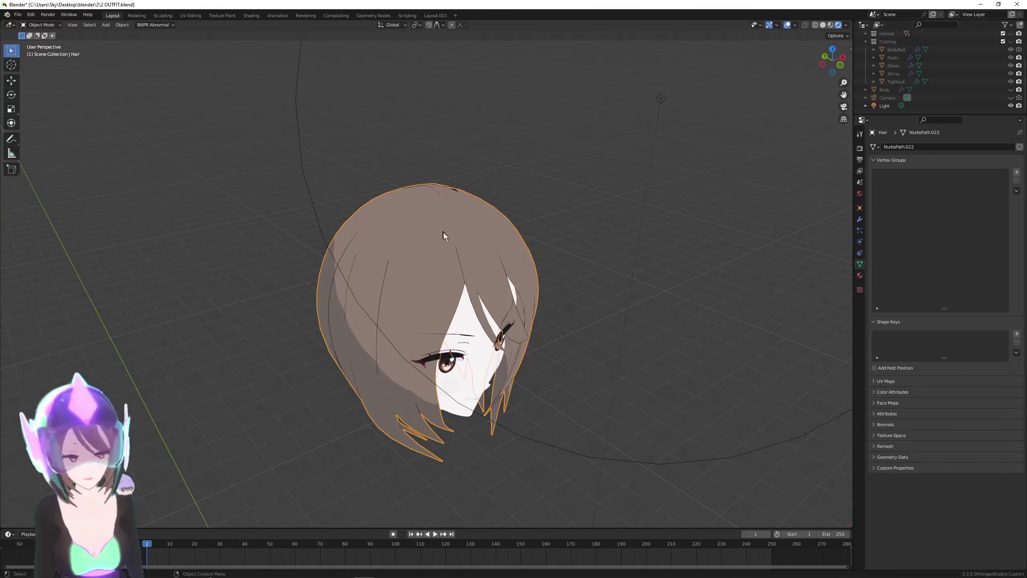
{"action": "left_click", "coordinate": [11, 139]}
{"action": "mouse_move", "coordinate": [312, 259]}
{"action": "left_mouse_down"}
{"action": "mouse_move", "coordinate": [344, 214]}
{"action": "mouse_move", "coordinate": [550, 259]}
{"action": "left_mouse_up"}
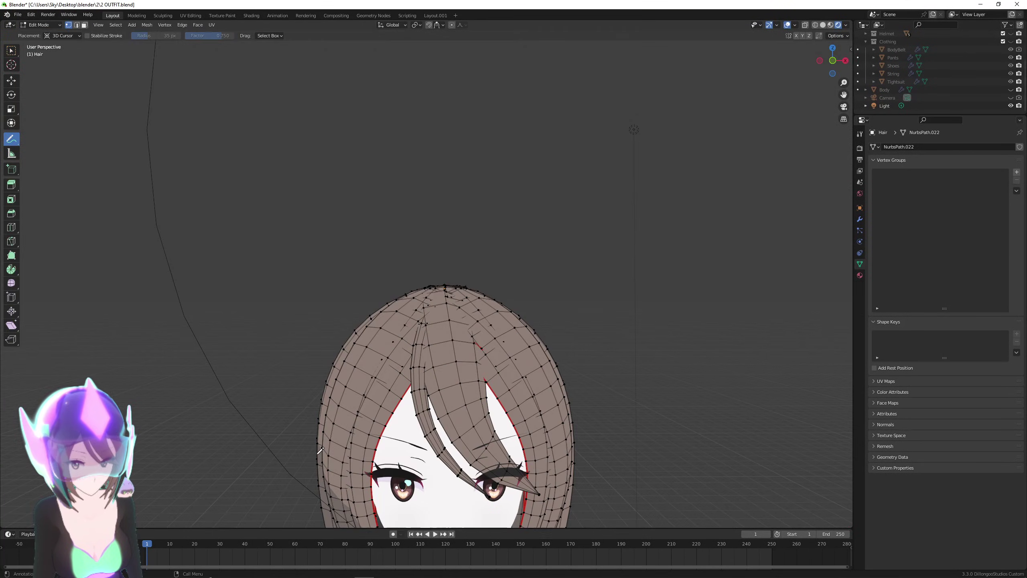
{"action": "mouse_move", "coordinate": [318, 453]}
{"action": "left_mouse_down"}
{"action": "mouse_move", "coordinate": [342, 346]}
{"action": "mouse_move", "coordinate": [388, 299]}
{"action": "mouse_move", "coordinate": [482, 304]}
{"action": "mouse_move", "coordinate": [568, 436]}
{"action": "left_mouse_up"}
{"action": "mouse_move", "coordinate": [315, 367]}
{"action": "left_mouse_down"}
{"action": "mouse_move", "coordinate": [436, 306]}
{"action": "mouse_move", "coordinate": [605, 421]}
{"action": "mouse_move", "coordinate": [600, 434]}
{"action": "left_mouse_up"}
{"action": "left_click_drag", "start_coordinate": [321, 420], "coordinate": [322, 414]}
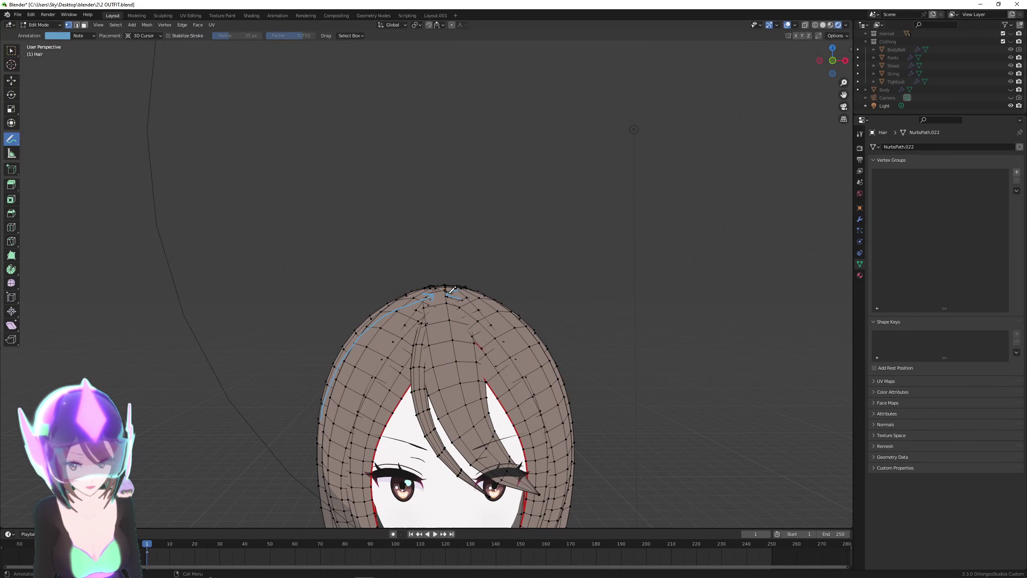
{"action": "left_click_drag", "start_coordinate": [521, 316], "coordinate": [571, 417]}
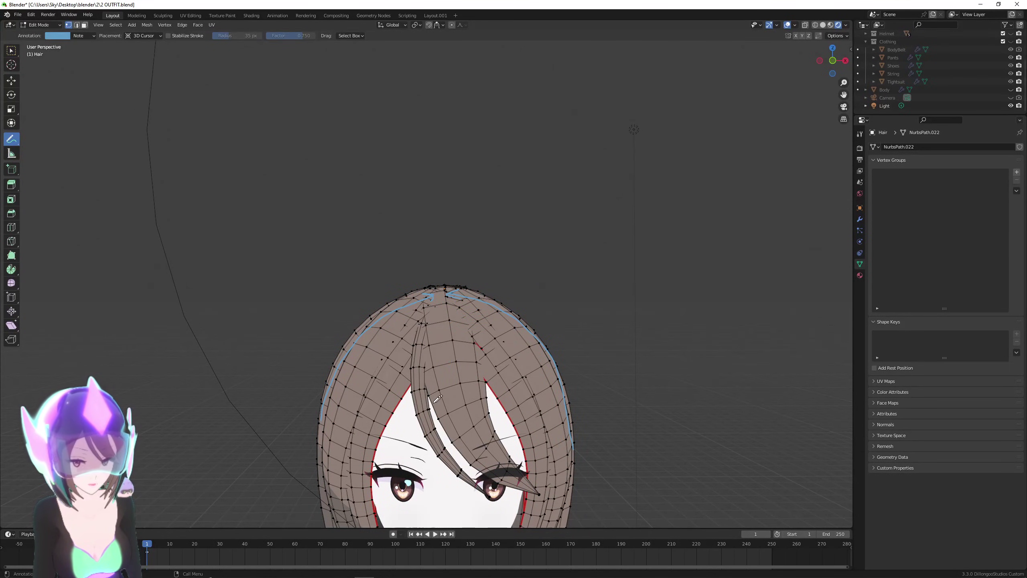
Annotate a curve from the back of the hair over the crown in Object Mode and undo it.
{"action": "mouse_move", "coordinate": [487, 339]}
{"action": "middle_mouse_down"}
{"action": "mouse_move", "coordinate": [511, 368]}
{"action": "mouse_move", "coordinate": [382, 344]}
{"action": "middle_mouse_up"}
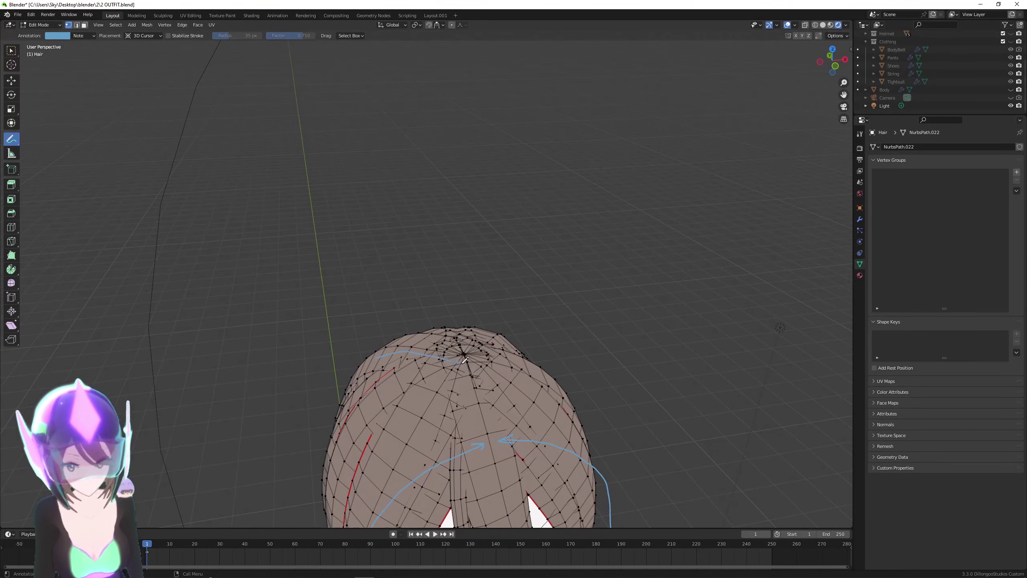
{"action": "mouse_move", "coordinate": [422, 314]}
{"action": "left_mouse_down"}
{"action": "mouse_move", "coordinate": [500, 326]}
{"action": "mouse_move", "coordinate": [560, 412]}
{"action": "left_mouse_up"}
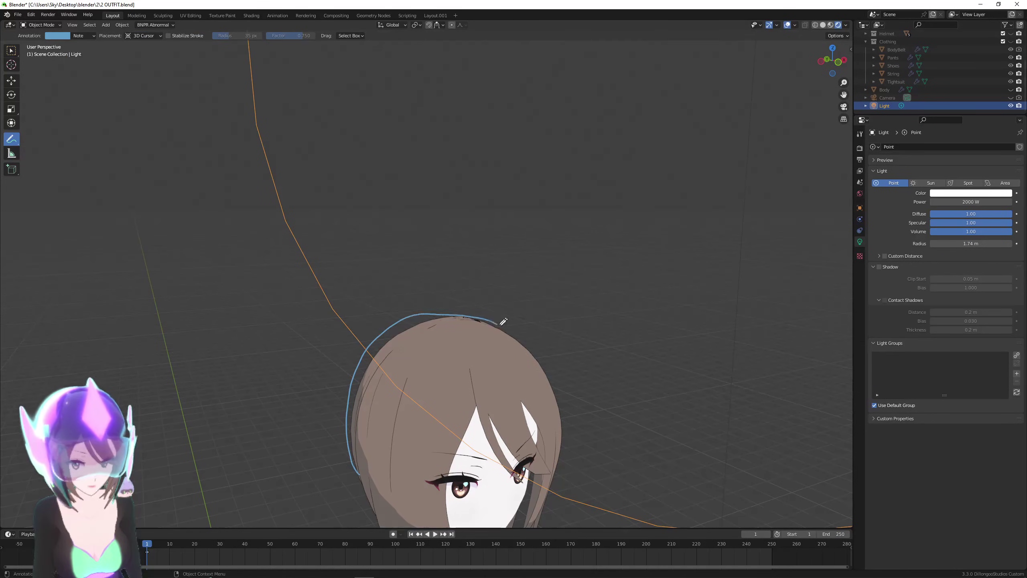
{"action": "scroll", "coordinate": [561, 411], "scroll_direction": "up", "scroll_amount": 2}
{"action": "key", "text": "ctrl+z"}
Circle the crown of the hair with an annotation and undo the circle.
{"action": "mouse_move", "coordinate": [551, 371]}
{"action": "middle_mouse_down"}
{"action": "mouse_move", "coordinate": [496, 344]}
{"action": "mouse_move", "coordinate": [473, 355]}
{"action": "mouse_move", "coordinate": [482, 364]}
{"action": "middle_mouse_up"}
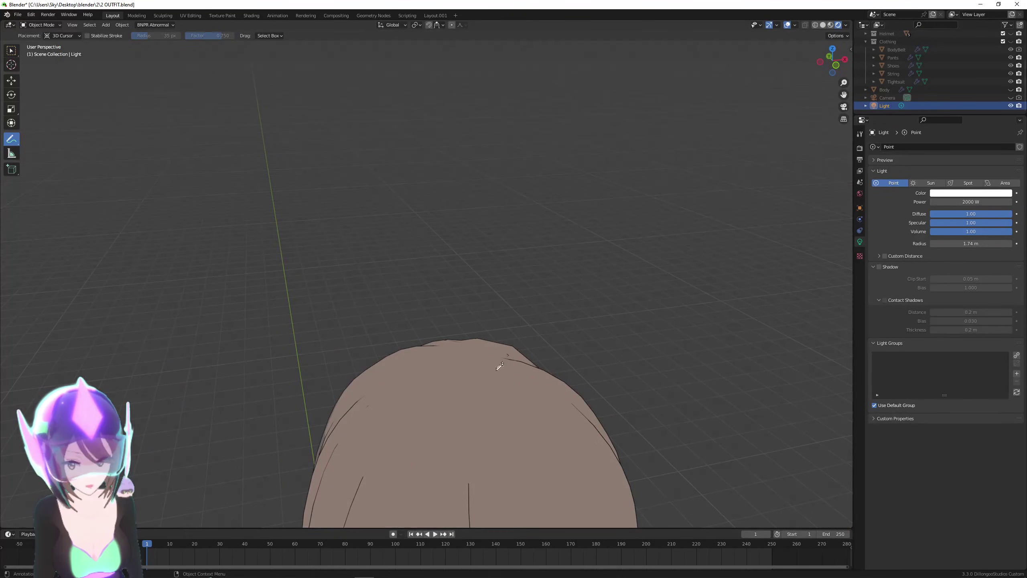
{"action": "mouse_move", "coordinate": [438, 369]}
{"action": "left_mouse_down"}
{"action": "mouse_move", "coordinate": [431, 363]}
{"action": "mouse_move", "coordinate": [531, 359]}
{"action": "mouse_move", "coordinate": [504, 364]}
{"action": "left_mouse_up"}
{"action": "middle_click_drag", "start_coordinate": [521, 381], "coordinate": [532, 390]}
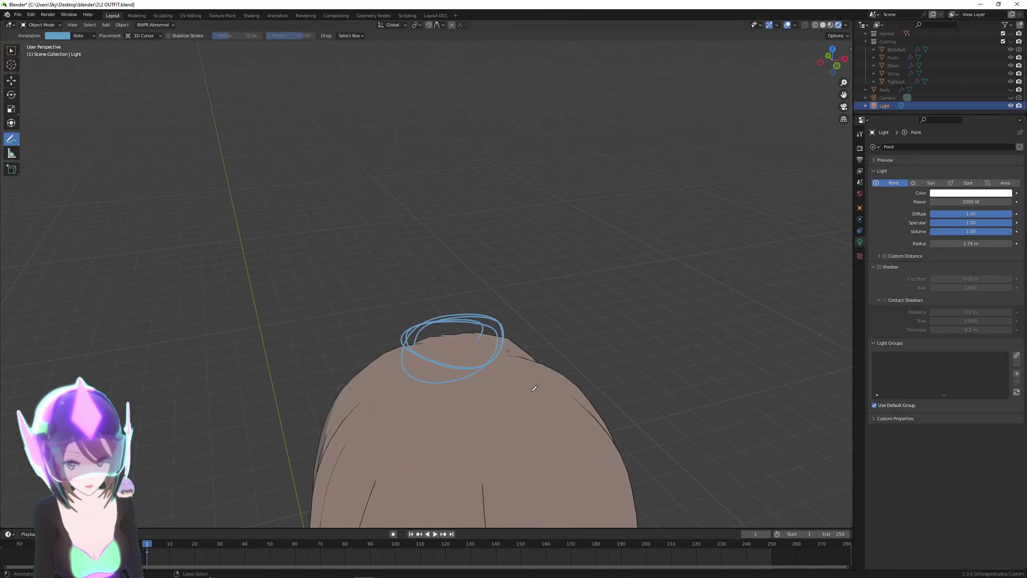
{"action": "key", "text": "ctrl+z"}
{"action": "scroll", "coordinate": [534, 399], "scroll_direction": "down", "scroll_amount": 3}
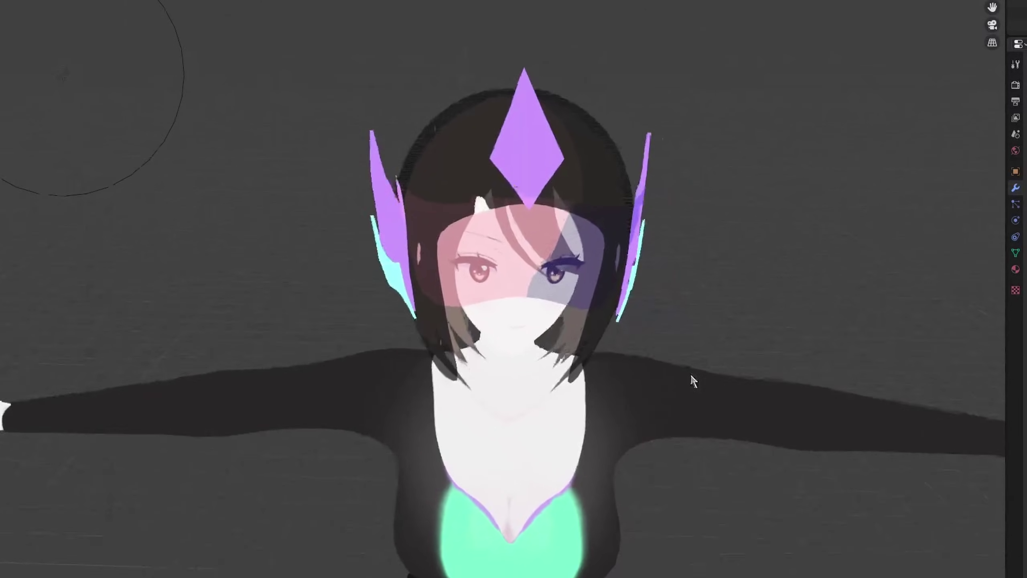
Examine the helmeted character's head, visor and hair from several angles and distances.
{"action": "middle_click_drag", "start_coordinate": [690, 373], "coordinate": [612, 374]}
{"action": "scroll", "coordinate": [612, 369], "scroll_direction": "up", "scroll_amount": 3}
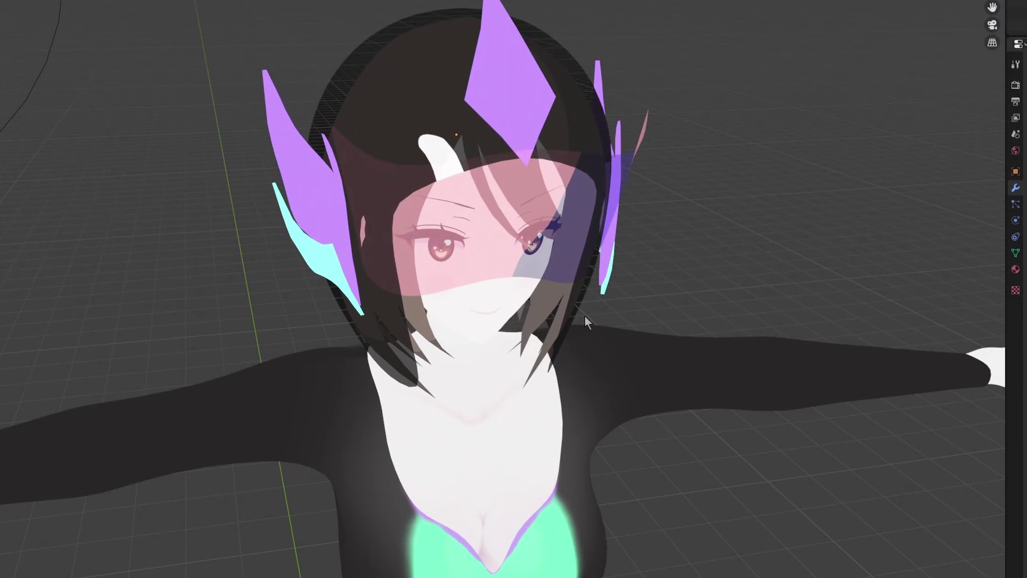
{"action": "middle_click_drag", "start_coordinate": [584, 324], "coordinate": [560, 383]}
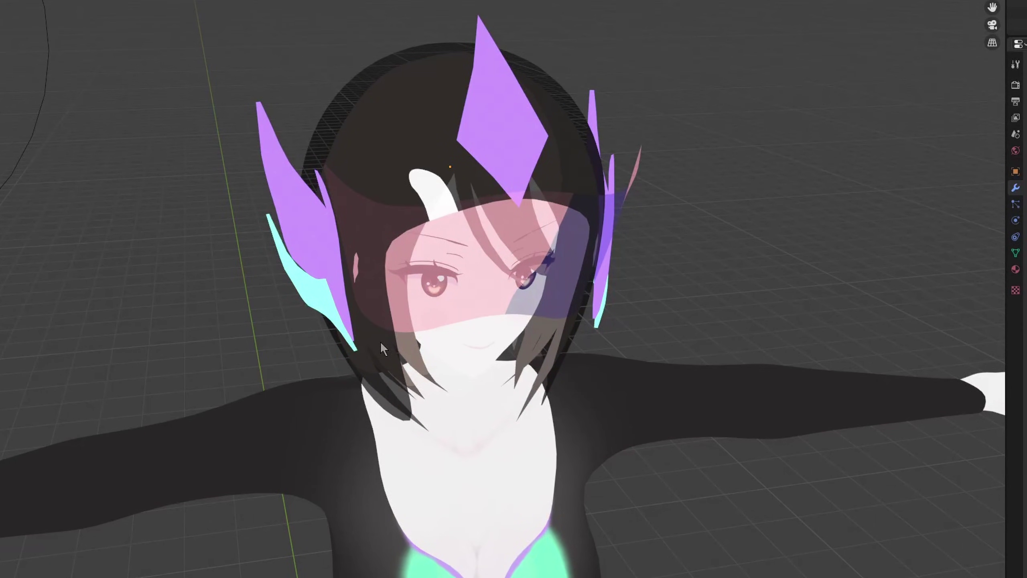
{"action": "middle_click_drag", "start_coordinate": [380, 341], "coordinate": [439, 314]}
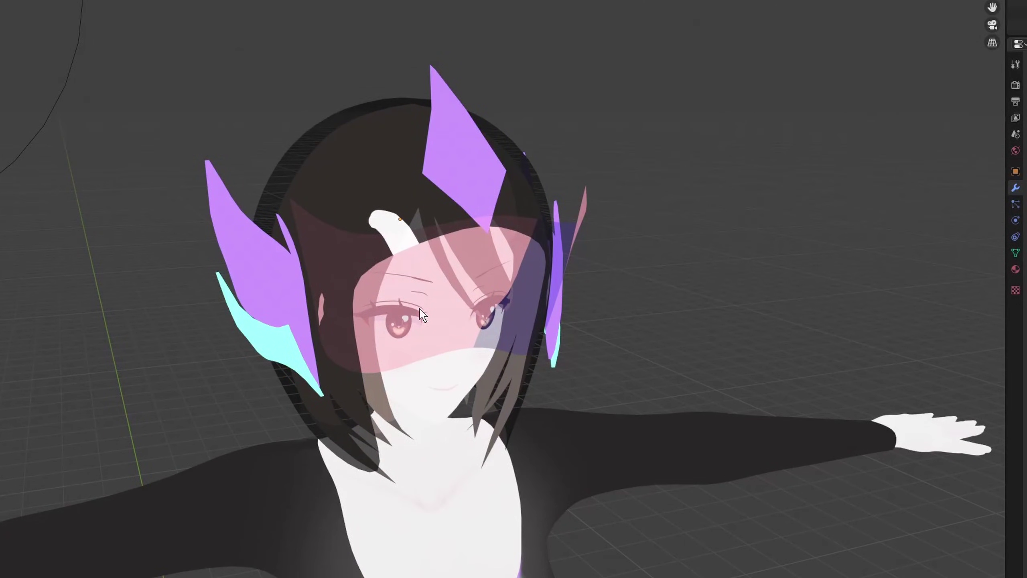
{"action": "scroll", "coordinate": [438, 315], "scroll_direction": "down", "scroll_amount": 1}
{"action": "scroll", "coordinate": [465, 327], "scroll_direction": "up", "scroll_amount": 2}
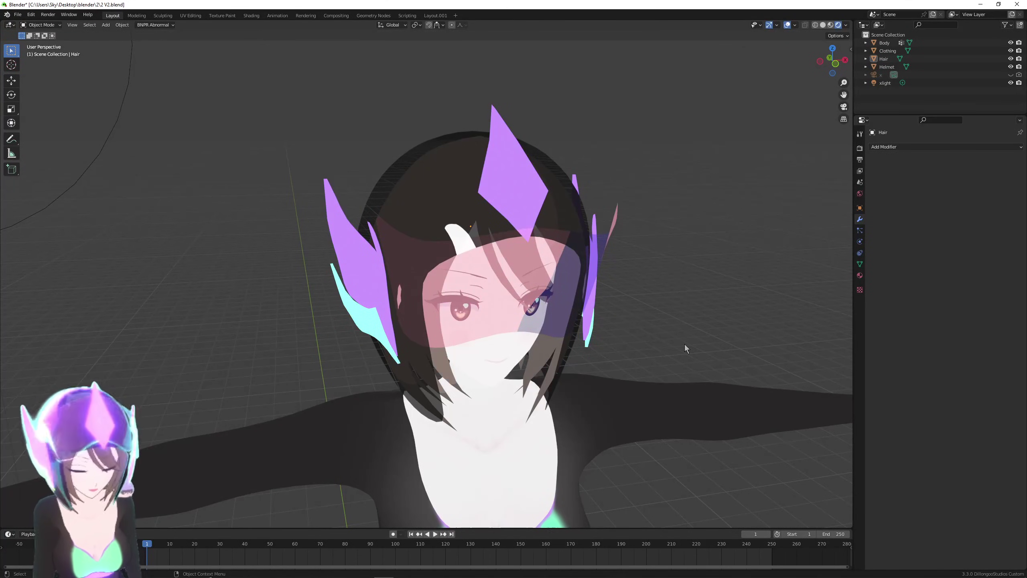
{"action": "scroll", "coordinate": [683, 342], "scroll_direction": "down", "scroll_amount": 1}
{"action": "scroll", "coordinate": [682, 342], "scroll_direction": "up", "scroll_amount": 1}
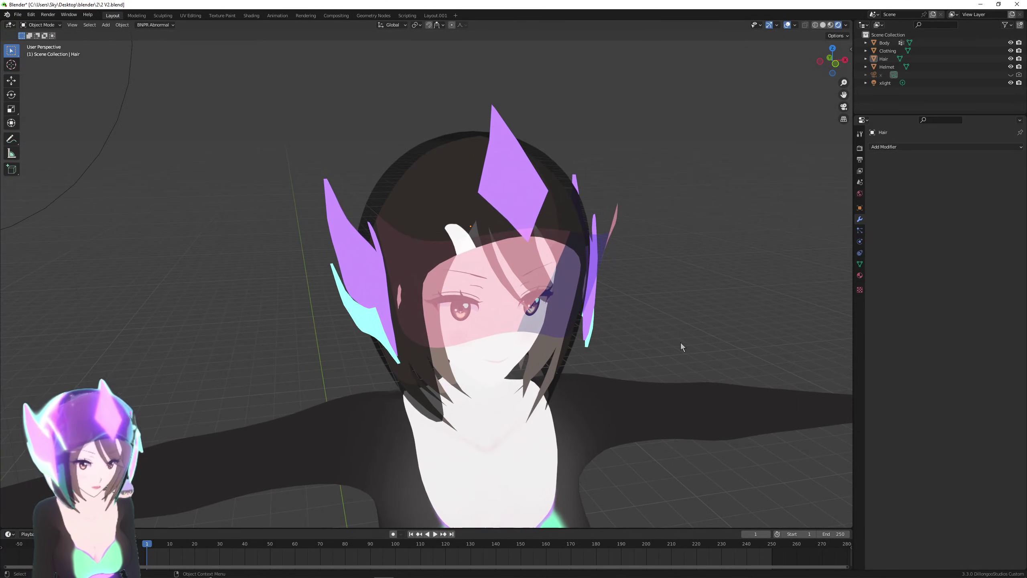
{"action": "middle_click_drag", "start_coordinate": [680, 342], "coordinate": [695, 352]}
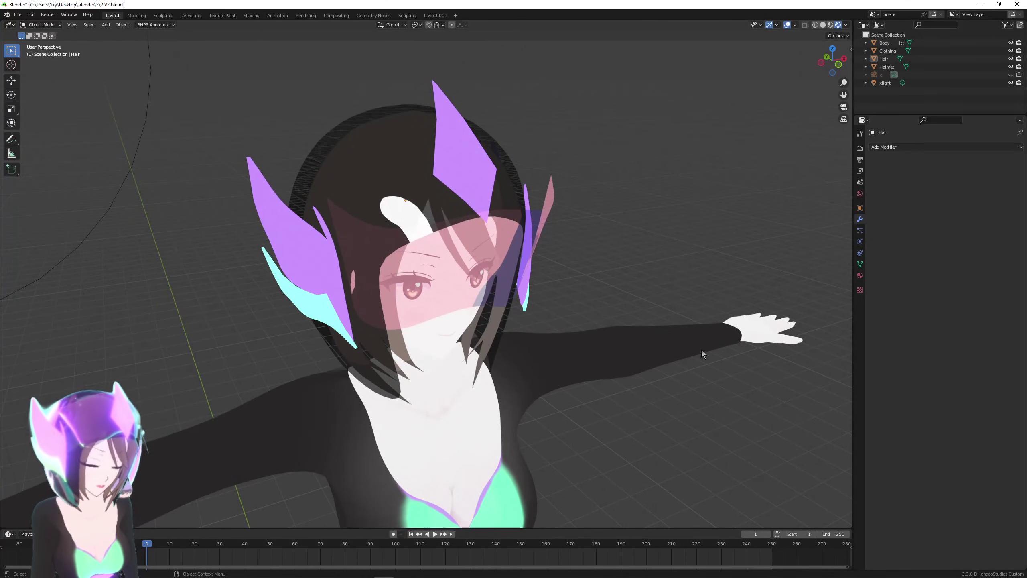